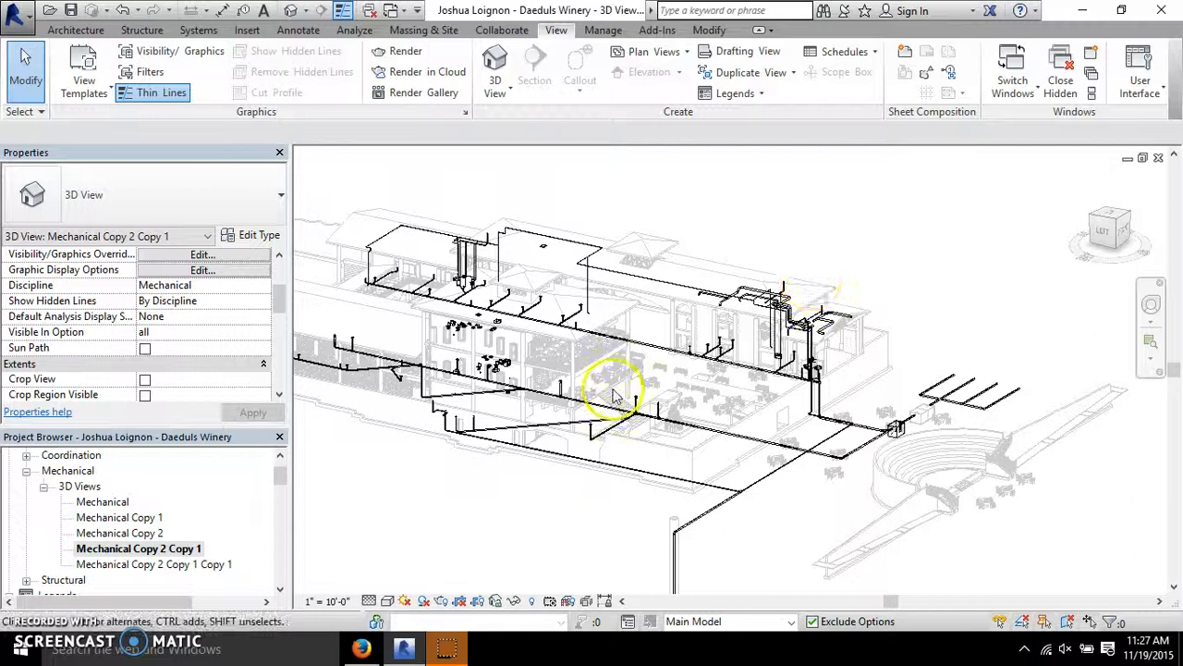
{"action": "scroll", "coordinate": [379, 389], "scroll_direction": "up", "scroll_amount": 3}
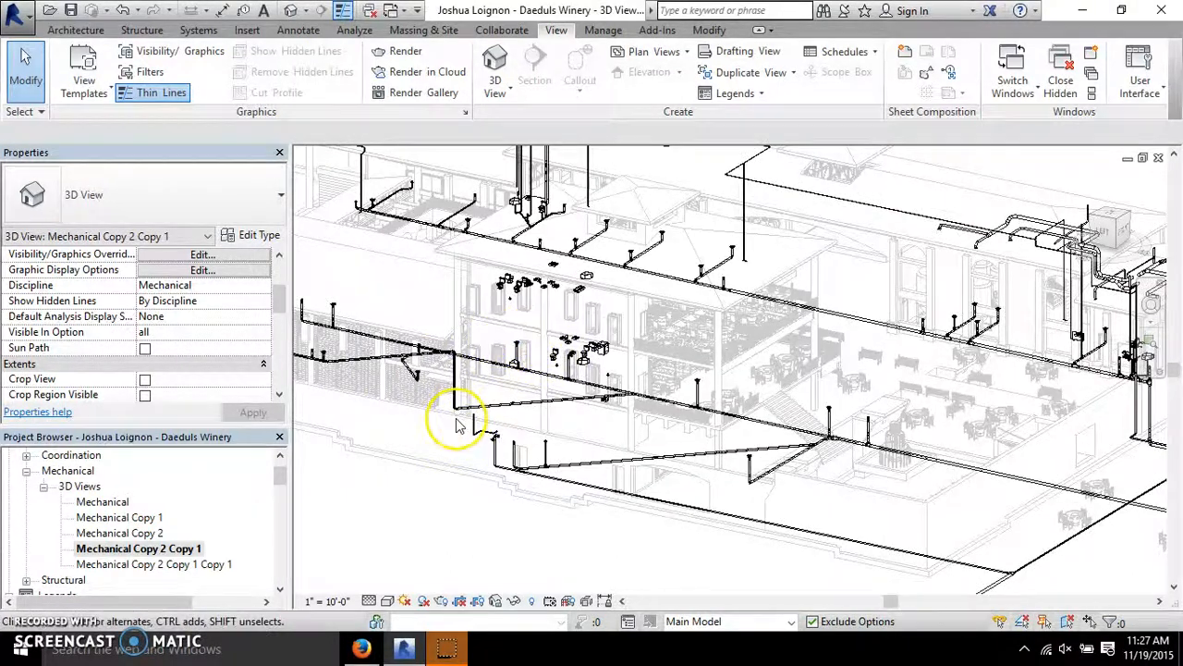
{"action": "scroll", "coordinate": [454, 416], "scroll_direction": "down", "scroll_amount": 3}
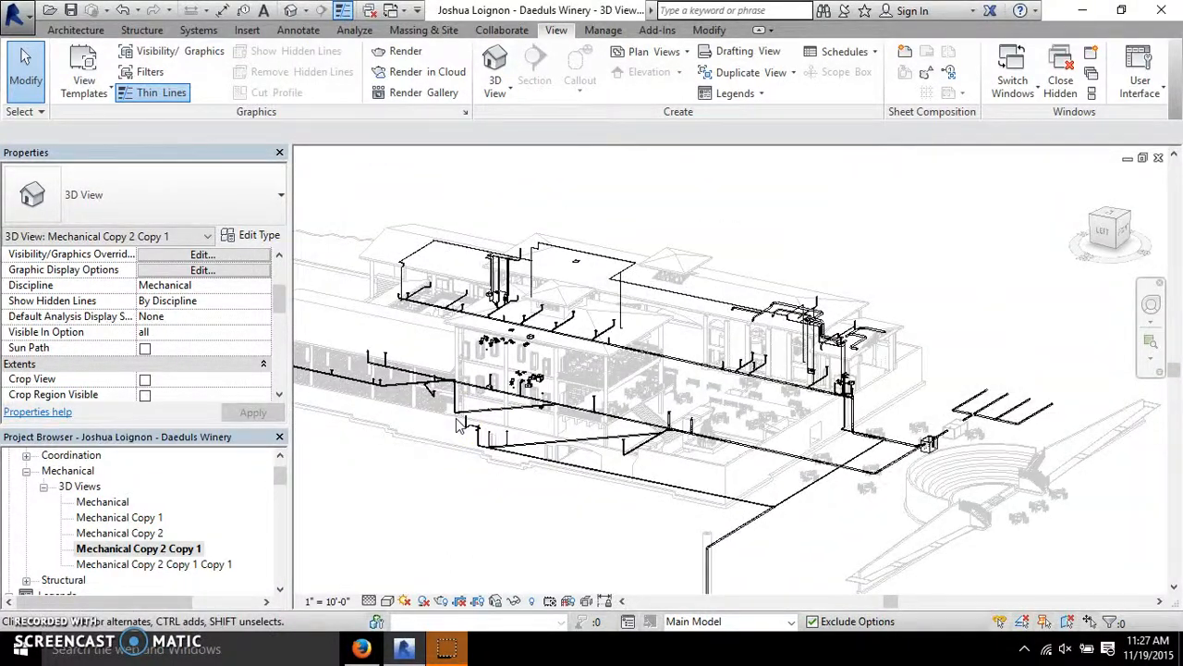
{"action": "left_click", "coordinate": [780, 358]}
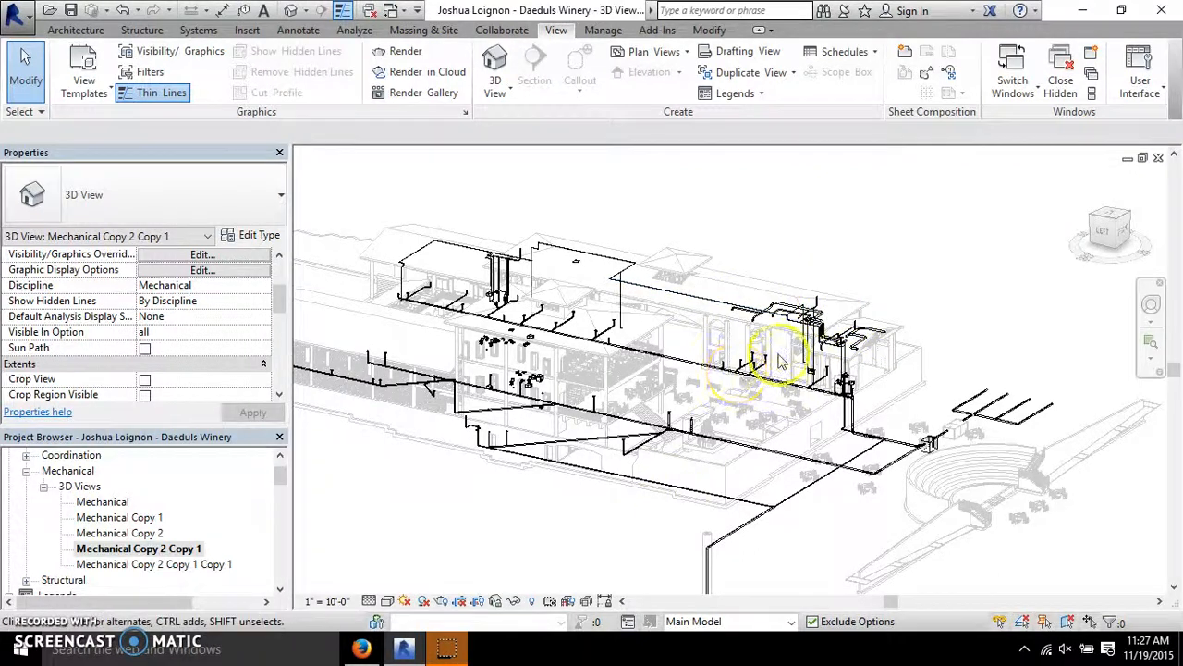
{"action": "scroll", "coordinate": [862, 299], "scroll_direction": "up", "scroll_amount": 2}
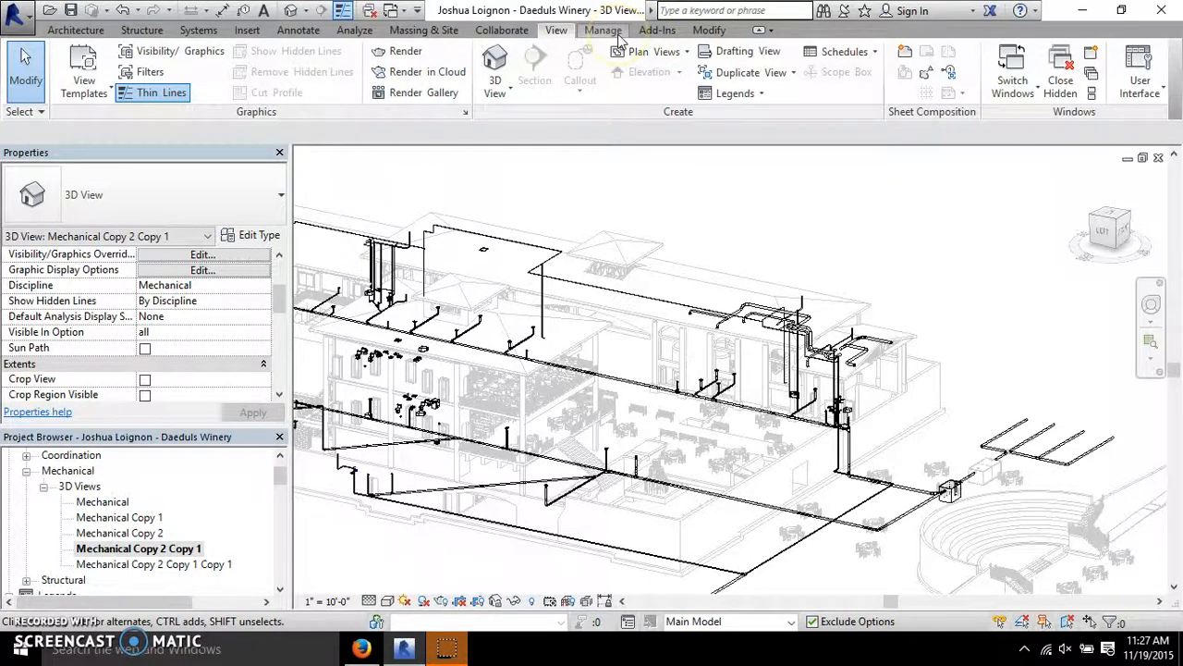
- Review the project's list of defined filters, down to Vent, and close it without changing anything
{"action": "left_click", "coordinate": [155, 79]}
{"action": "scroll", "coordinate": [533, 354], "scroll_direction": "down", "scroll_amount": 5}
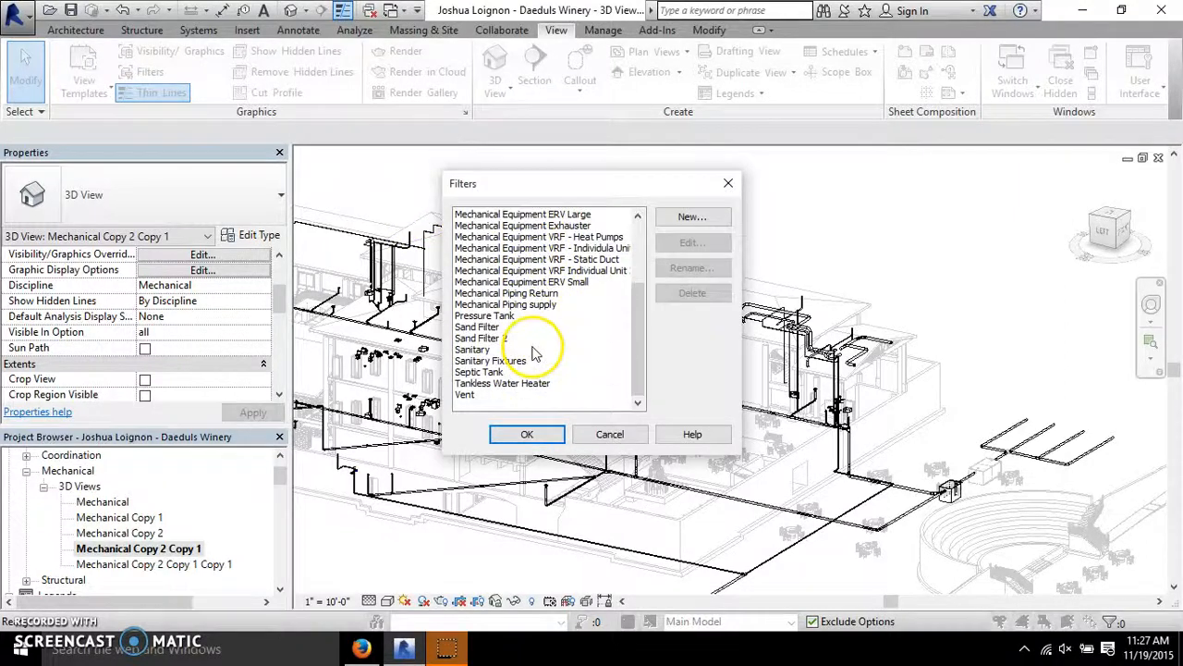
{"action": "left_click", "coordinate": [728, 183]}
{"action": "scroll", "coordinate": [233, 347], "scroll_direction": "up", "scroll_amount": 5}
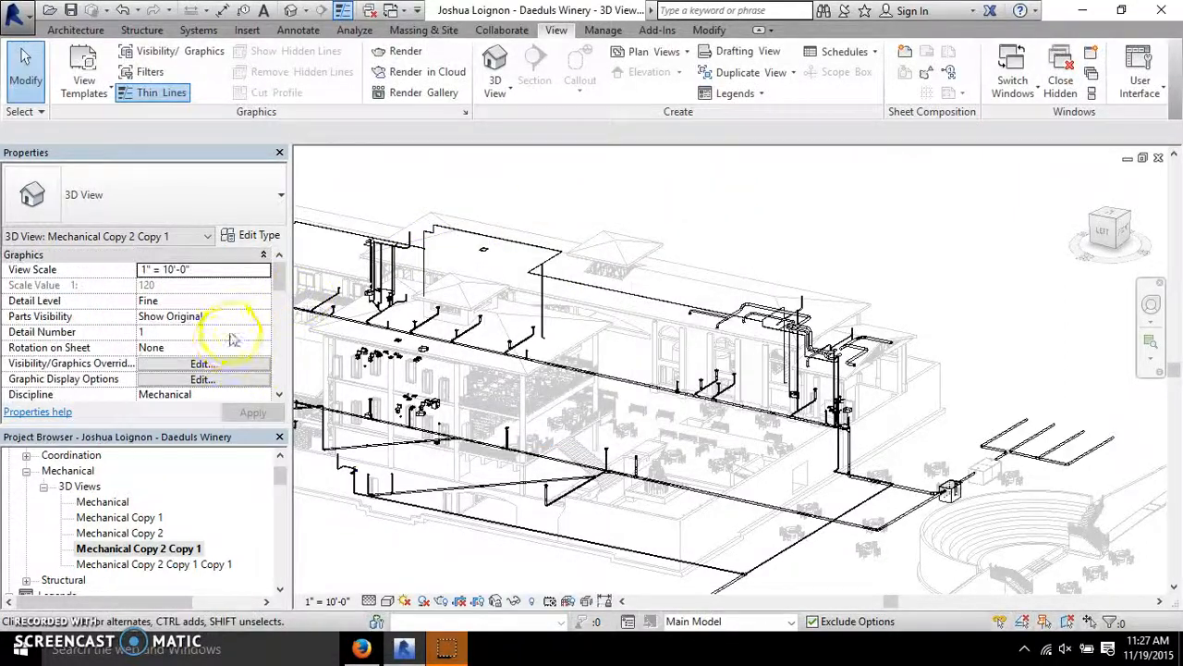
- Examine the piping runs across the building in the Mechanical Copy 2 Copy 1 view, including those at roof level
{"action": "scroll", "coordinate": [829, 252], "scroll_direction": "down", "scroll_amount": 2}
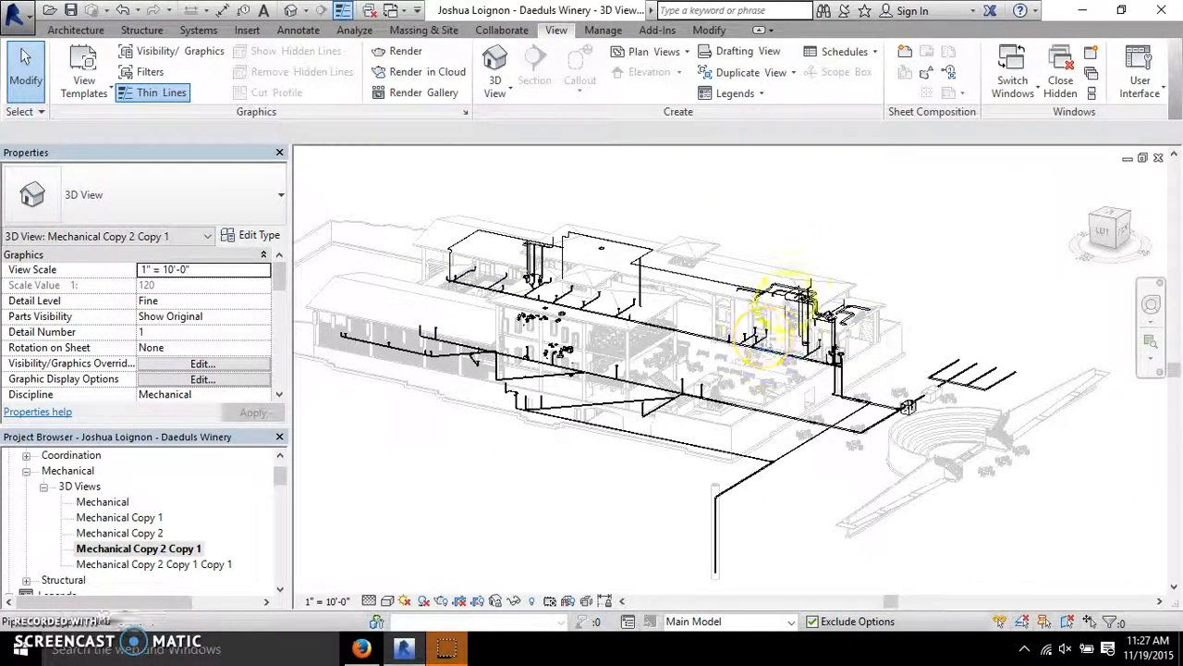
{"action": "scroll", "coordinate": [515, 233], "scroll_direction": "up", "scroll_amount": 3}
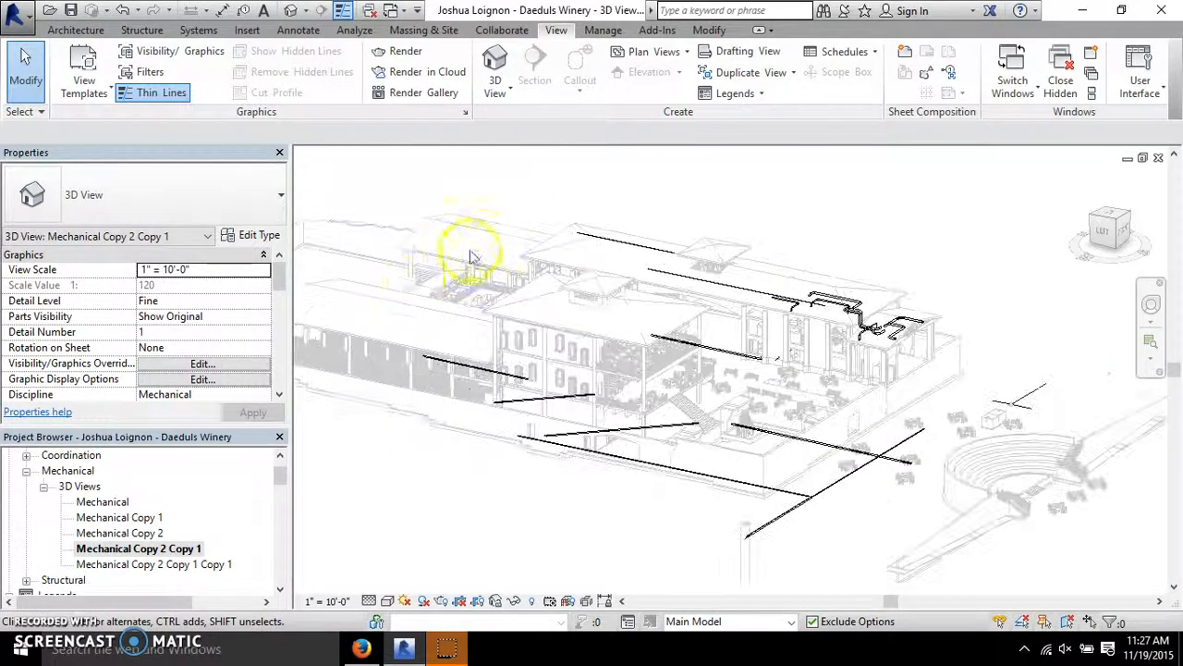
{"action": "scroll", "coordinate": [470, 251], "scroll_direction": "up", "scroll_amount": 3}
{"action": "scroll", "coordinate": [677, 260], "scroll_direction": "up", "scroll_amount": 3}
{"action": "scroll", "coordinate": [678, 259], "scroll_direction": "down", "scroll_amount": 2}
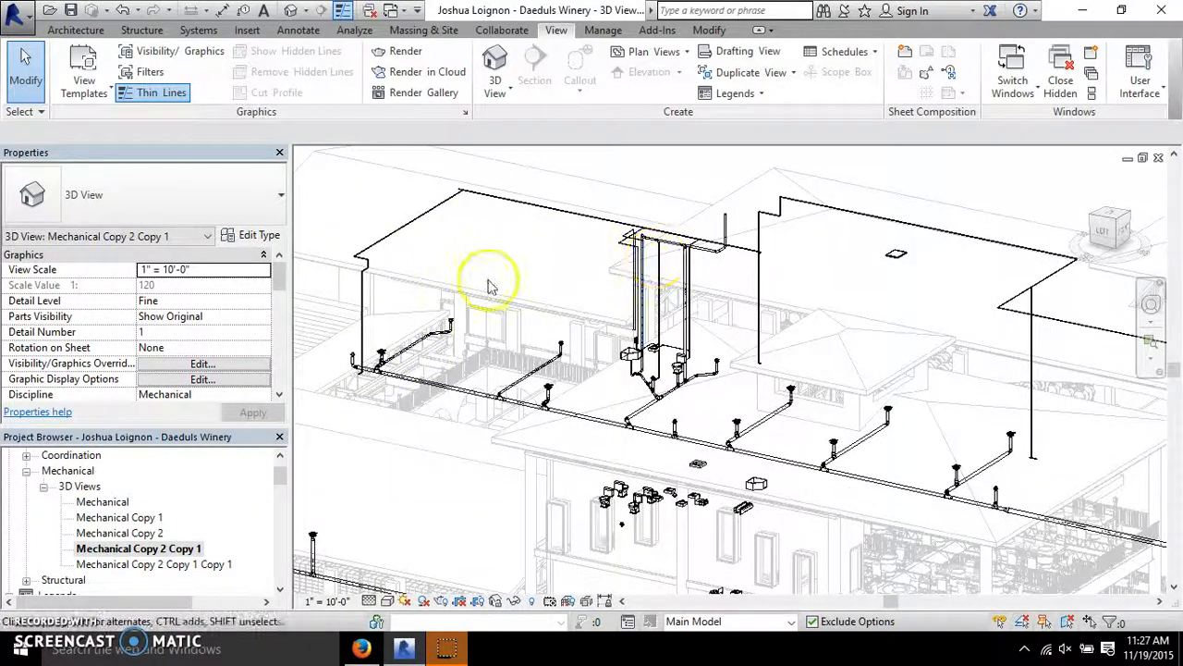
- Open the default 3D view and examine the ducts, pipes and equipment among the roof trusses of the building's wings
{"action": "left_click", "coordinate": [288, 11]}
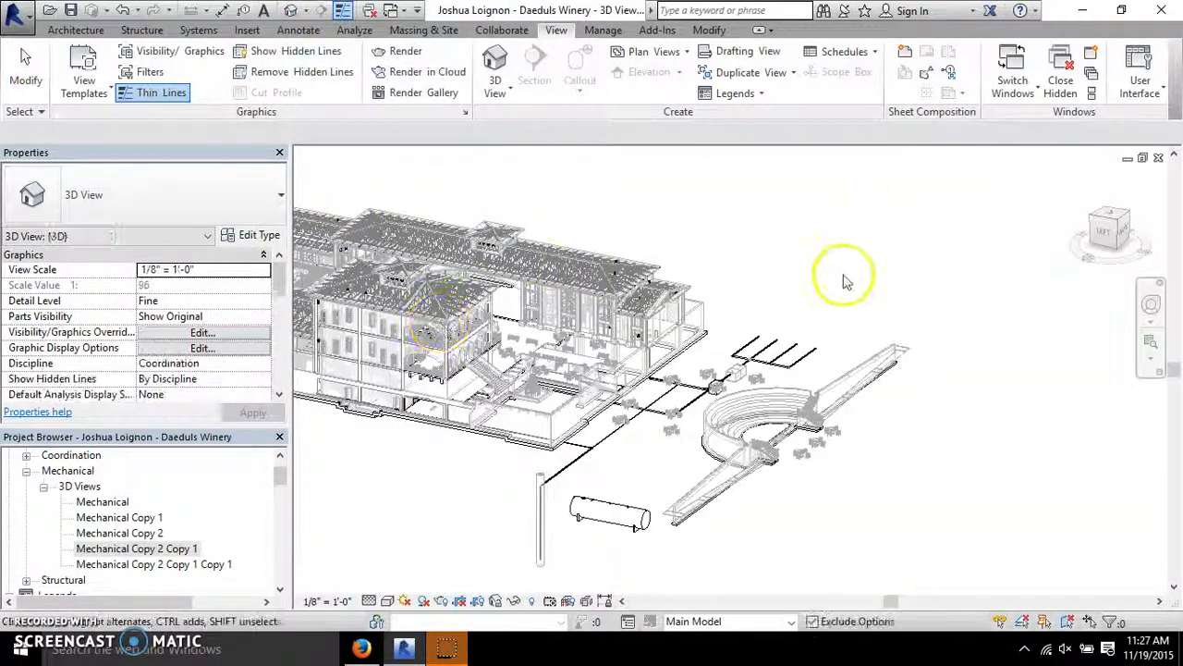
{"action": "scroll", "coordinate": [647, 259], "scroll_direction": "up", "scroll_amount": 5}
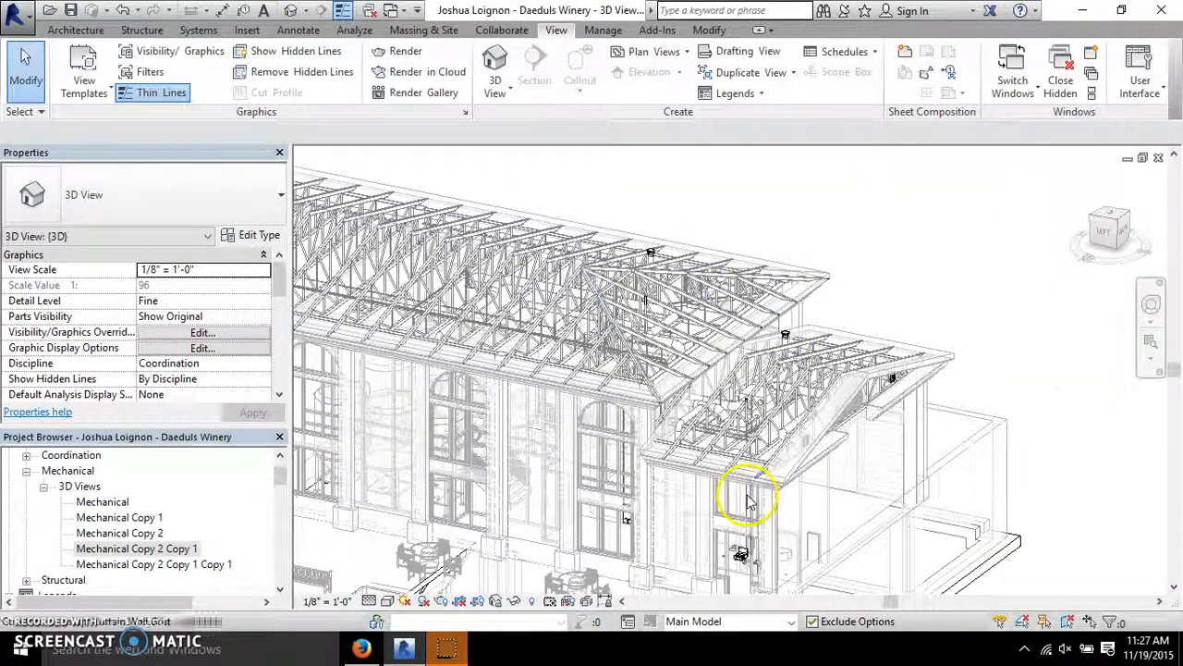
{"action": "scroll", "coordinate": [749, 500], "scroll_direction": "up", "scroll_amount": 5}
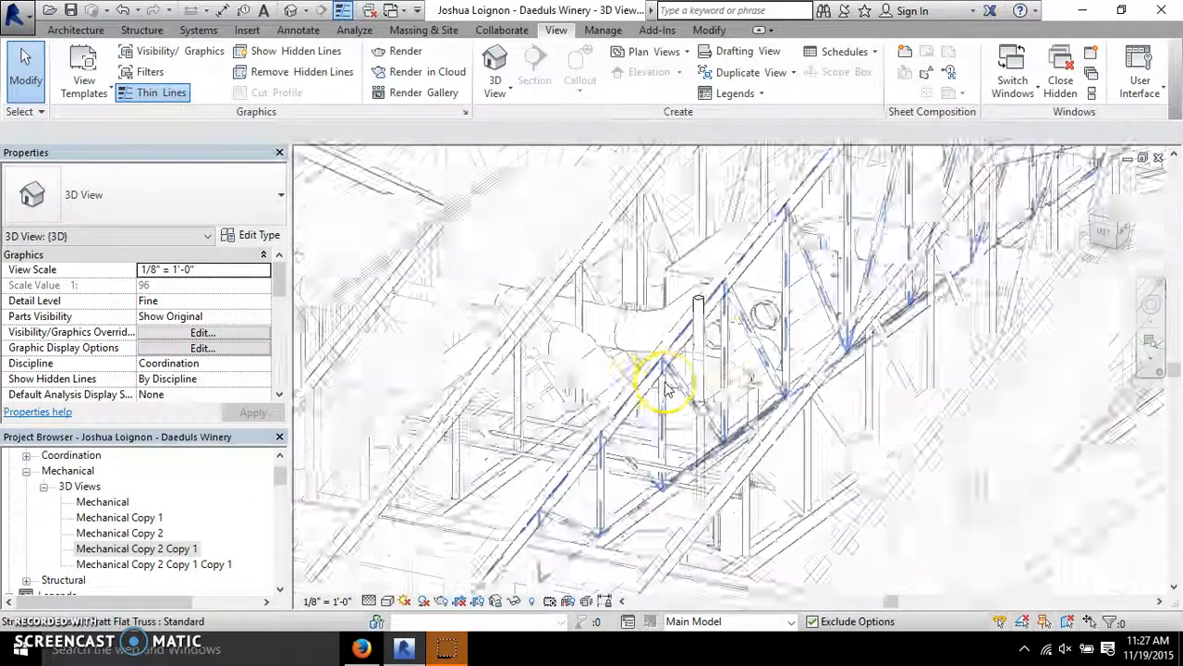
{"action": "scroll", "coordinate": [668, 388], "scroll_direction": "up", "scroll_amount": 3}
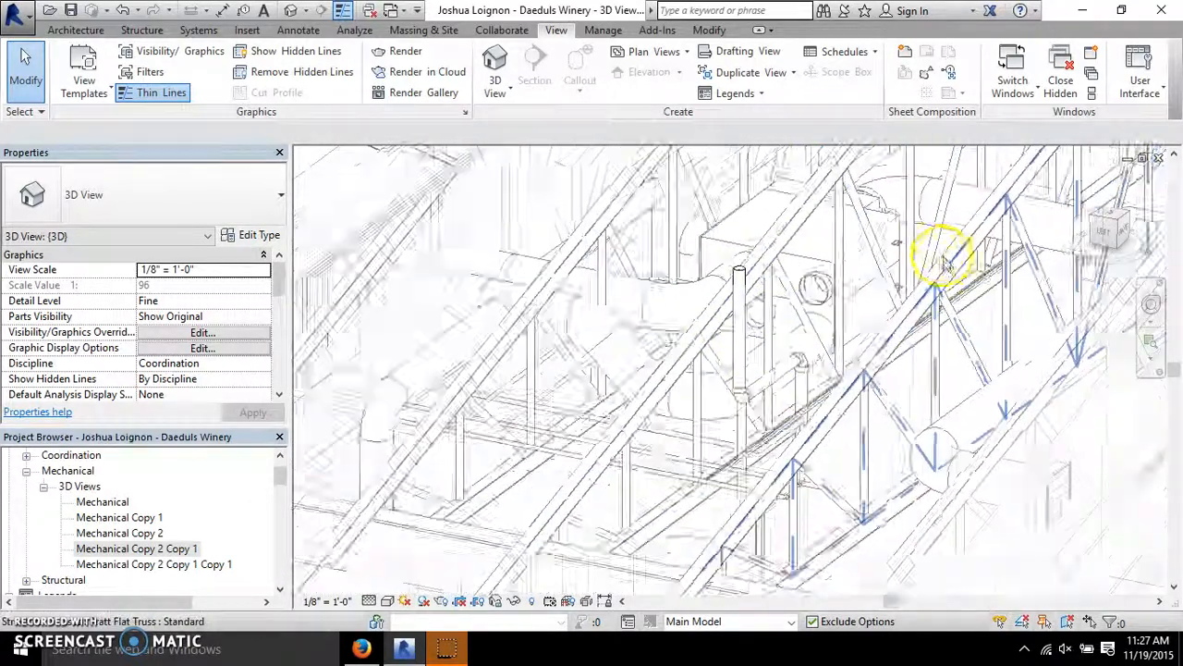
{"action": "scroll", "coordinate": [943, 264], "scroll_direction": "down", "scroll_amount": 2}
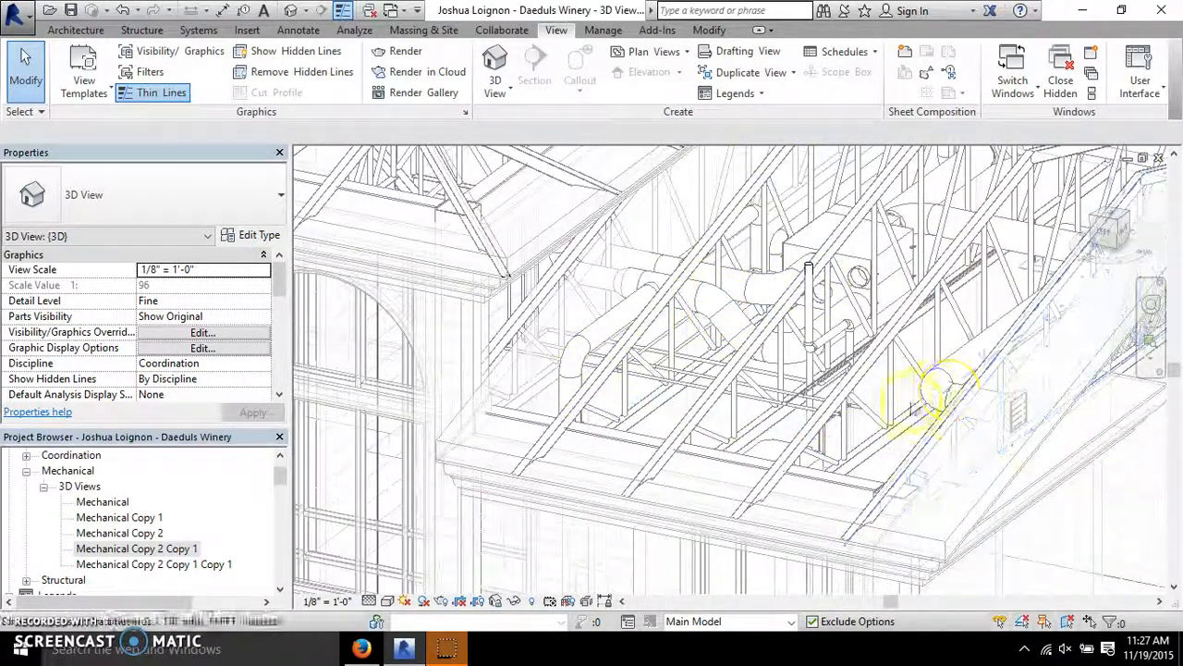
{"action": "scroll", "coordinate": [934, 278], "scroll_direction": "down", "scroll_amount": 1}
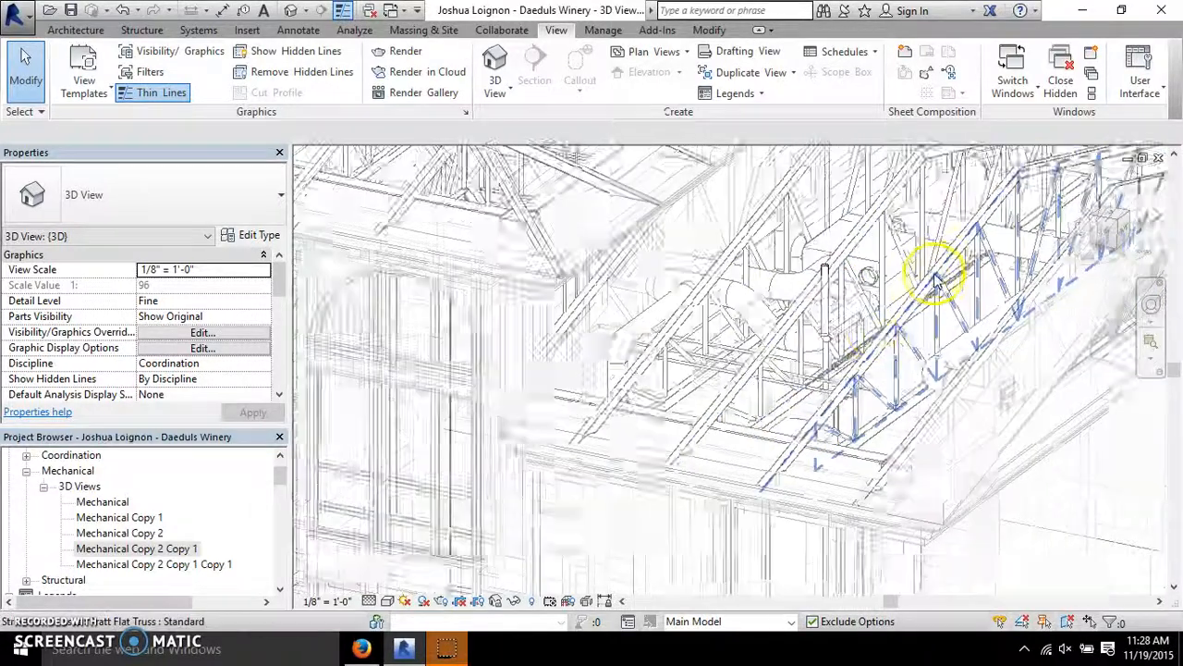
{"action": "scroll", "coordinate": [936, 279], "scroll_direction": "down", "scroll_amount": 2}
{"action": "scroll", "coordinate": [693, 216], "scroll_direction": "down", "scroll_amount": 3}
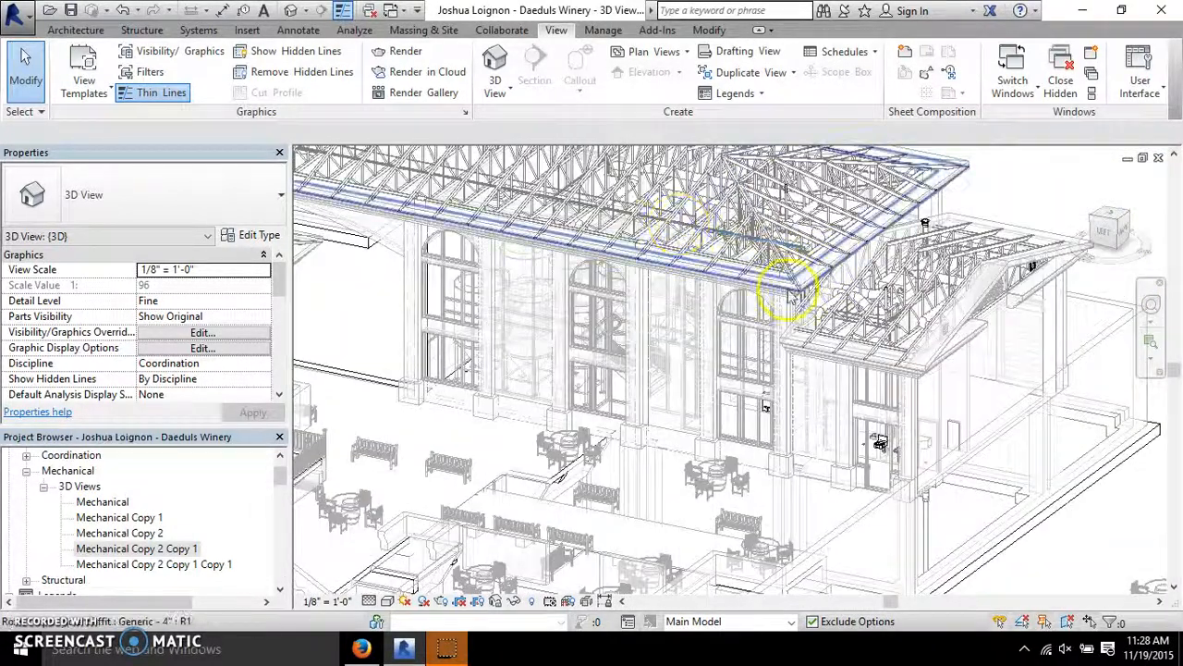
{"action": "scroll", "coordinate": [869, 389], "scroll_direction": "up", "scroll_amount": 2}
{"action": "scroll", "coordinate": [895, 405], "scroll_direction": "down", "scroll_amount": 5}
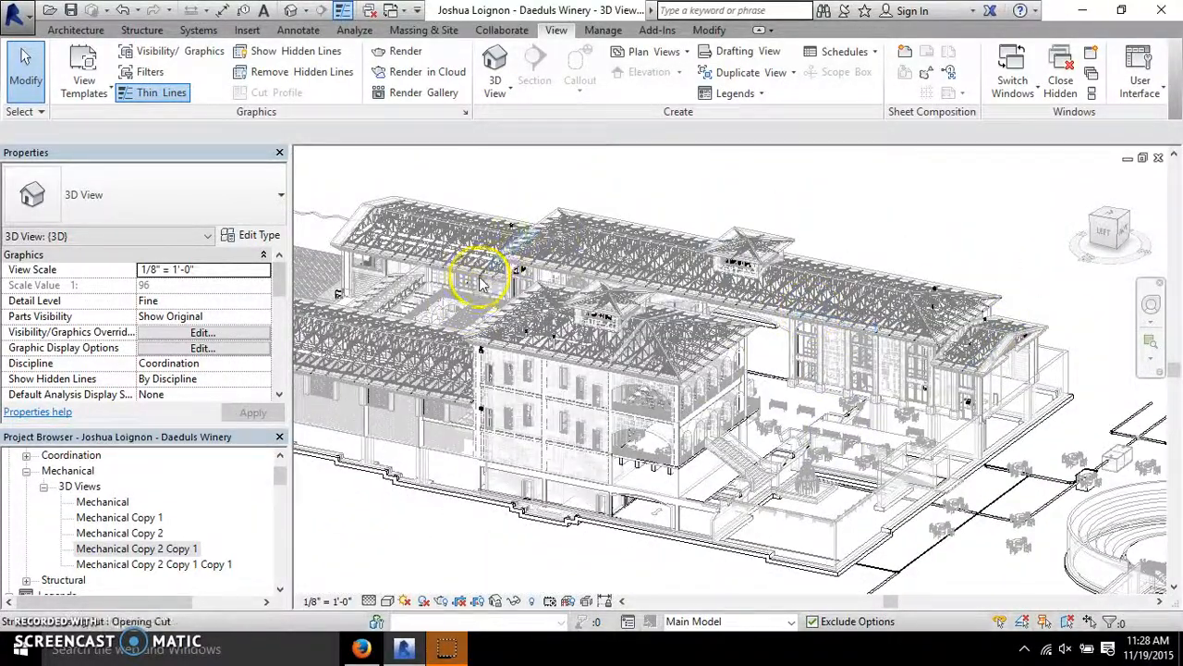
{"action": "scroll", "coordinate": [605, 294], "scroll_direction": "up", "scroll_amount": 2}
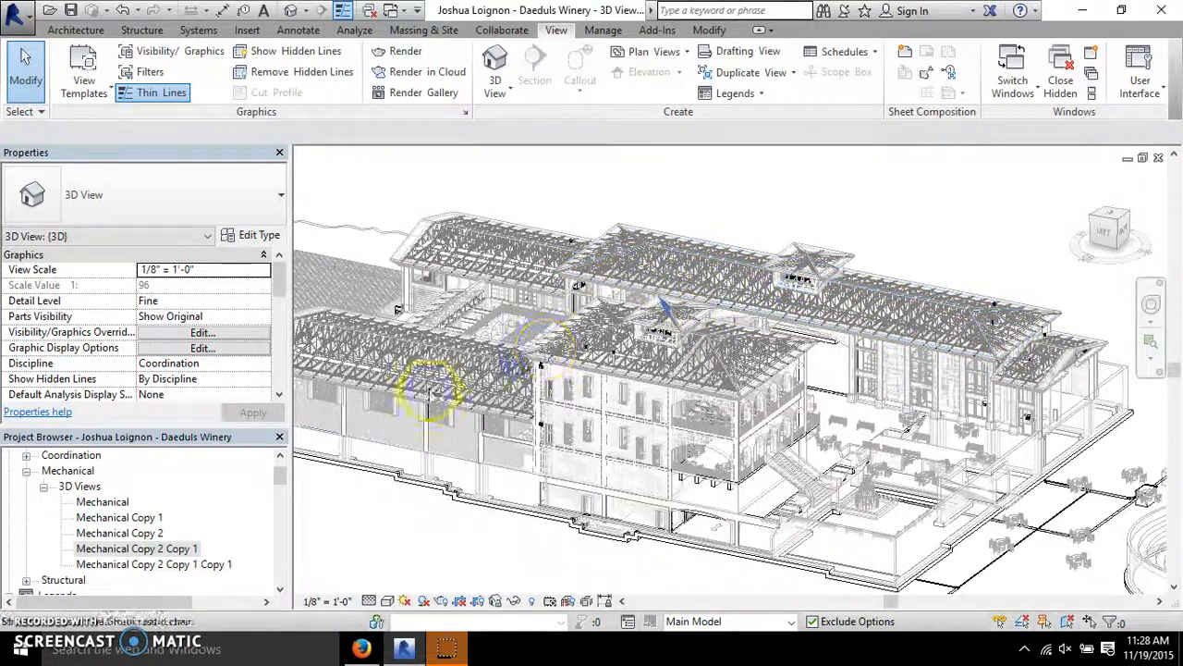
{"action": "scroll", "coordinate": [453, 370], "scroll_direction": "up", "scroll_amount": 4}
{"action": "scroll", "coordinate": [481, 358], "scroll_direction": "up", "scroll_amount": 5}
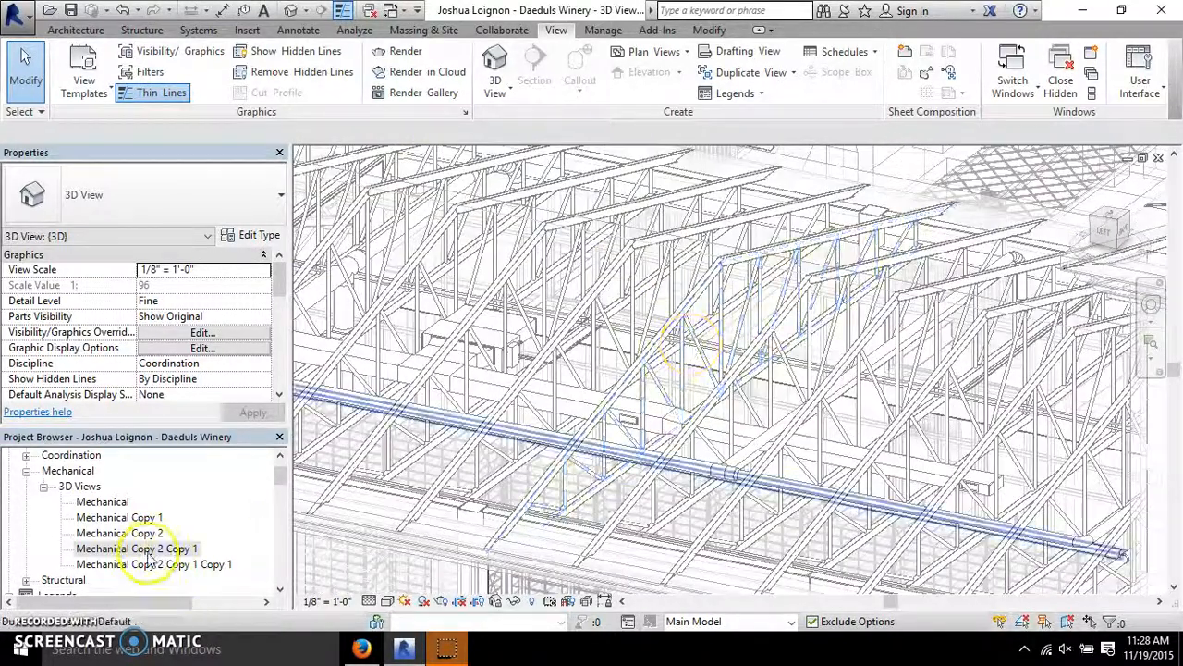
- Return to the Mechanical Copy 2 Copy 1 view, open its visibility/graphic filter overrides and check for further filters to add
{"action": "double_click", "coordinate": [146, 549]}
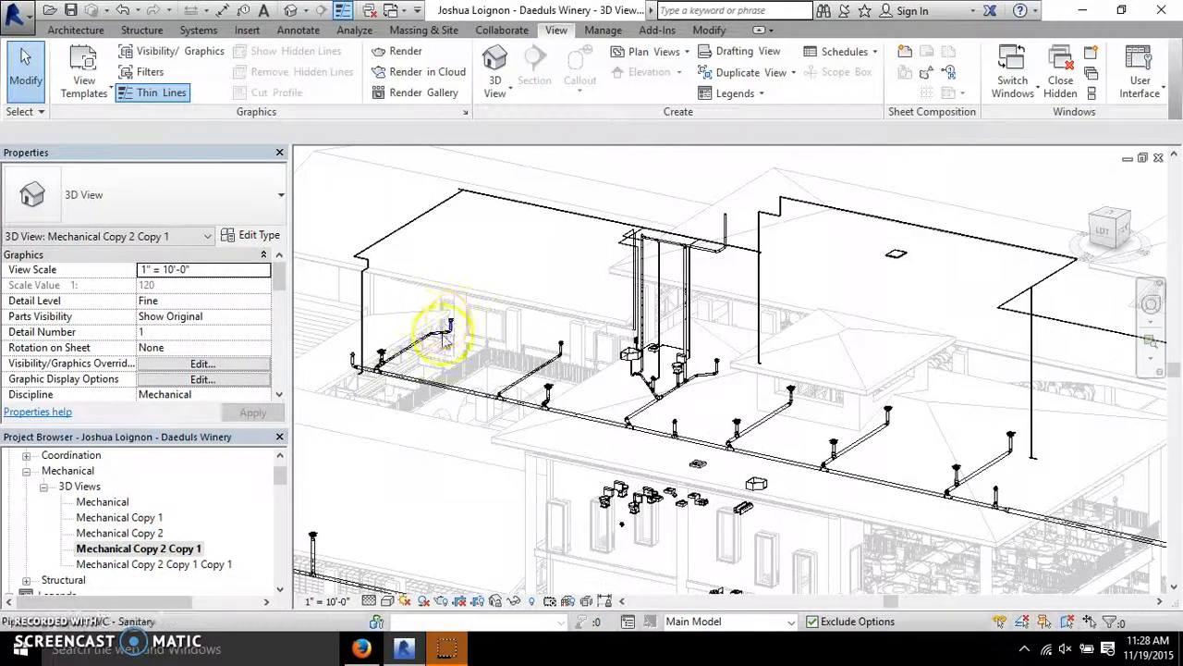
{"action": "scroll", "coordinate": [444, 334], "scroll_direction": "down", "scroll_amount": 2}
{"action": "scroll", "coordinate": [439, 315], "scroll_direction": "down", "scroll_amount": 2}
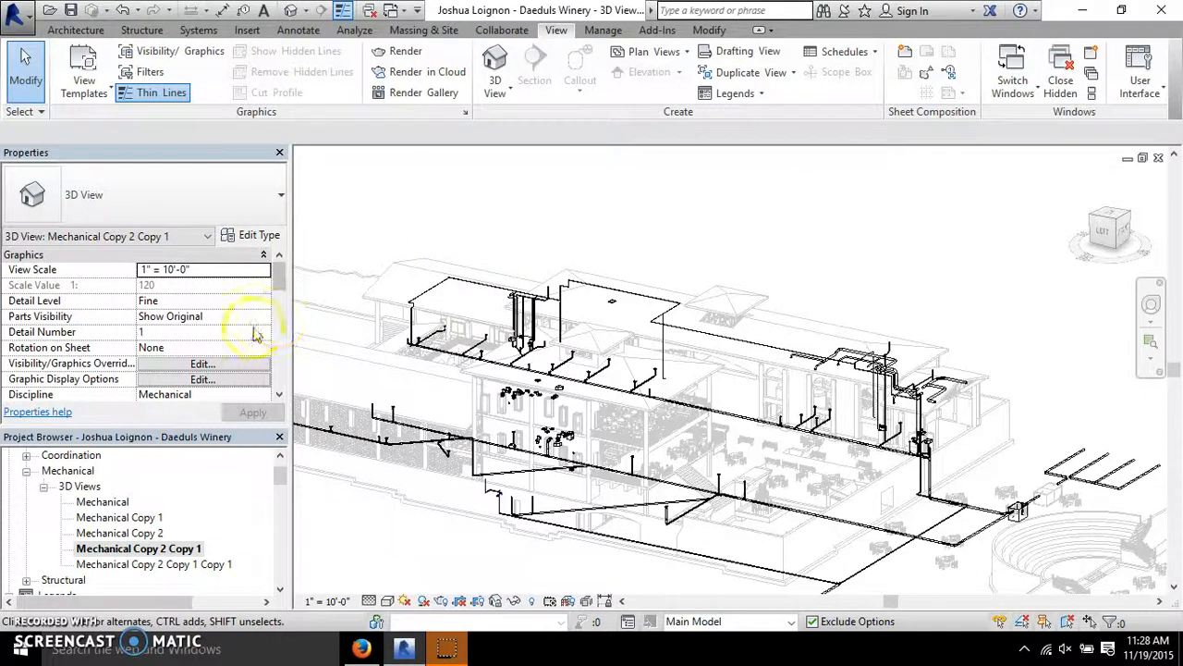
{"action": "left_click", "coordinate": [200, 364]}
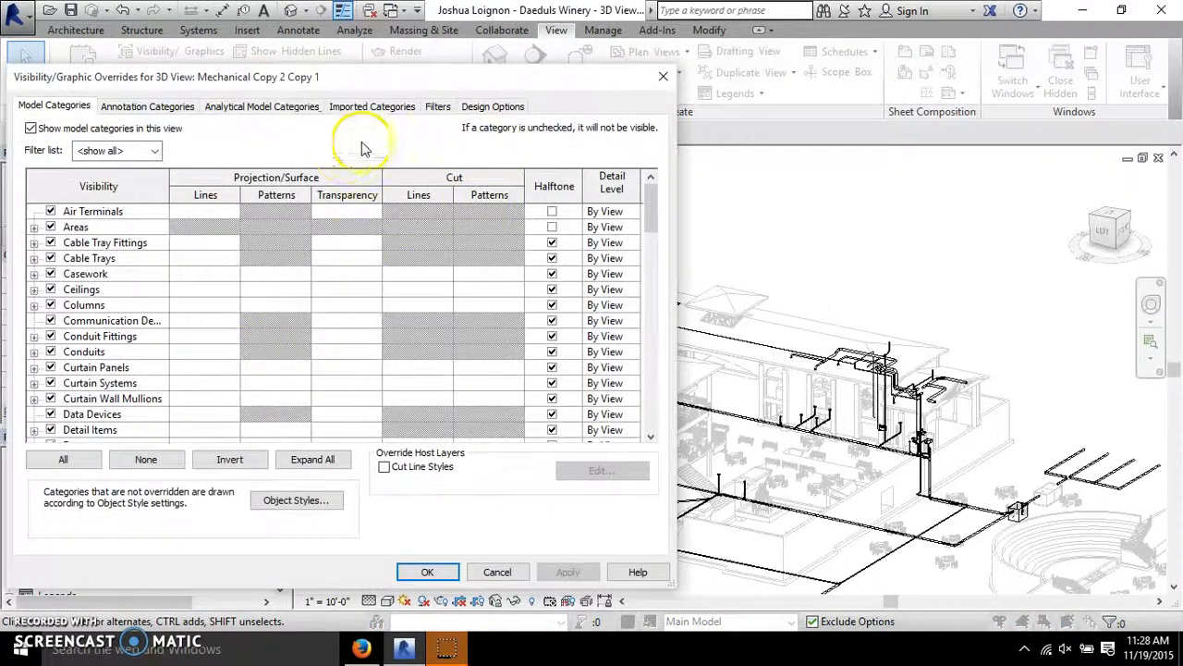
{"action": "left_click", "coordinate": [438, 107]}
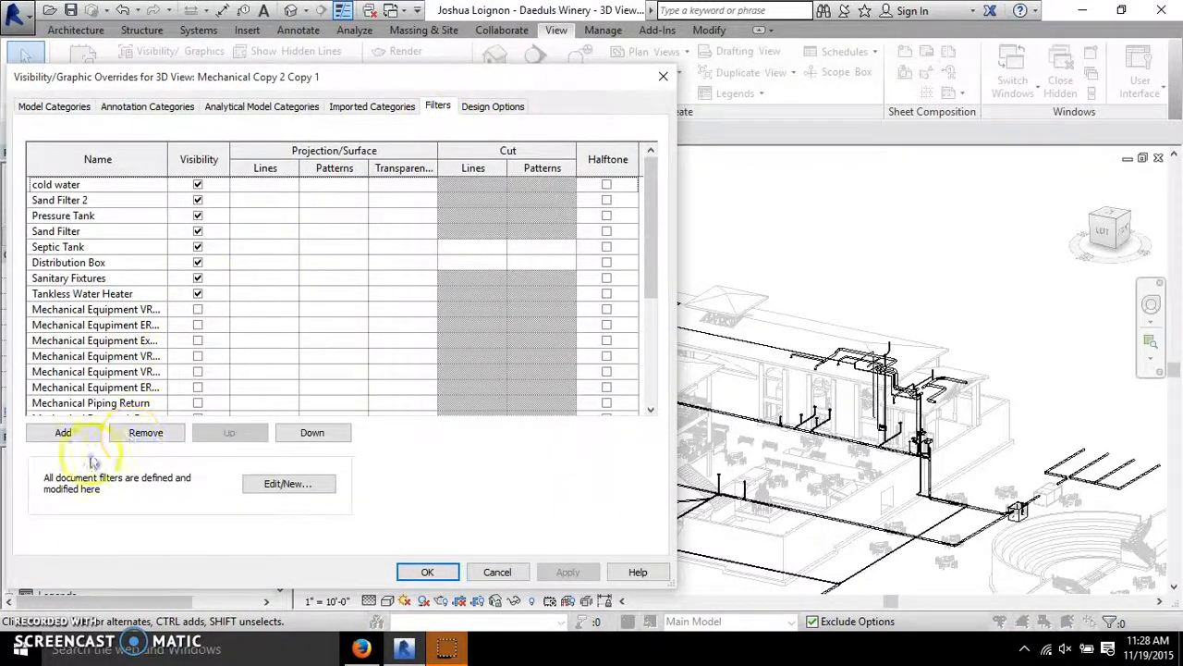
{"action": "left_click", "coordinate": [63, 434]}
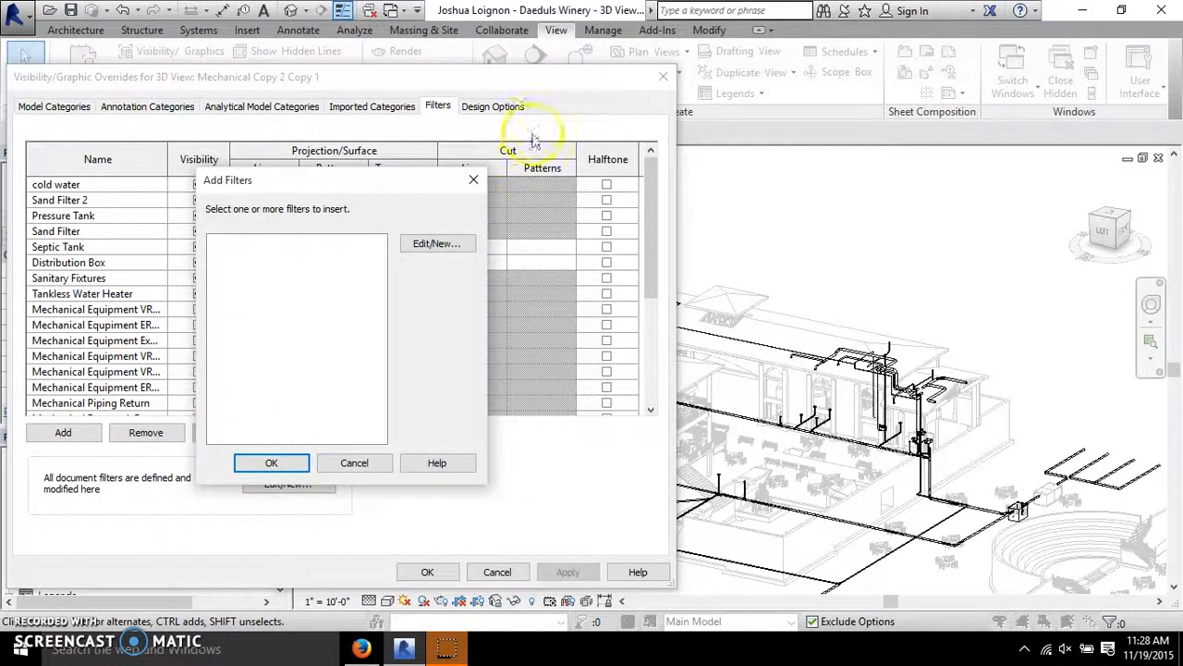
{"action": "left_click", "coordinate": [474, 179]}
- Widen the Name column of the view's filter list until the full mechanical equipment filter names can be read
{"action": "left_click", "coordinate": [185, 325]}
{"action": "scroll", "coordinate": [157, 315], "scroll_direction": "down", "scroll_amount": 2}
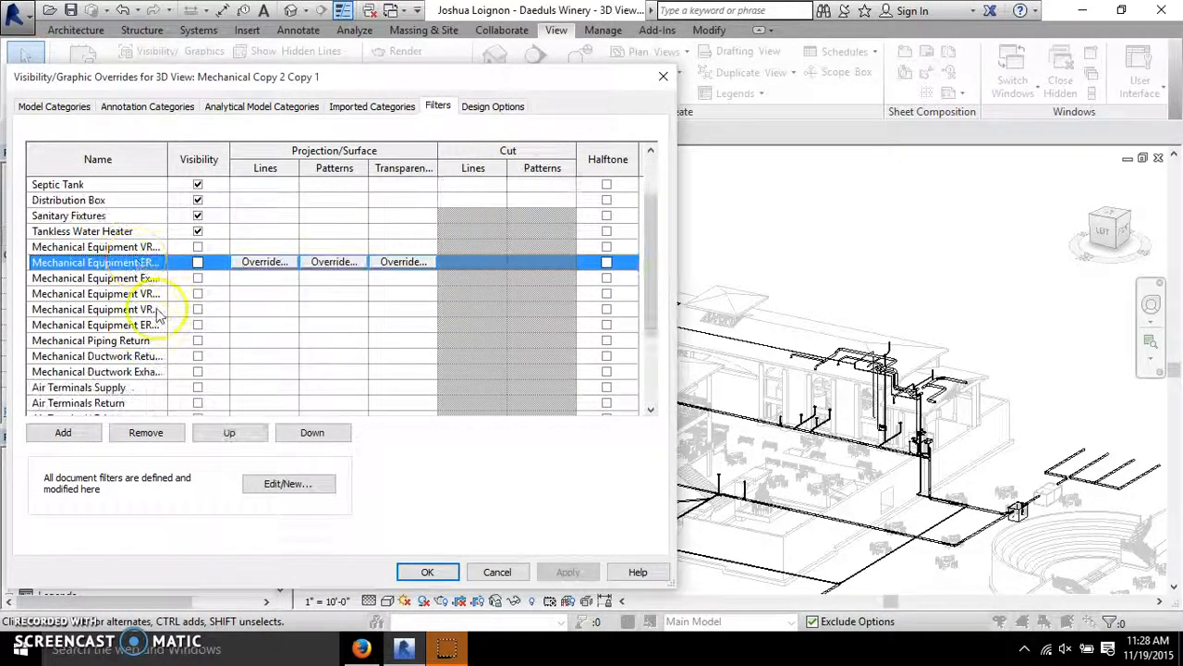
{"action": "scroll", "coordinate": [157, 314], "scroll_direction": "down", "scroll_amount": 1}
{"action": "left_click_drag", "start_coordinate": [166, 151], "coordinate": [278, 152]}
{"action": "left_click", "coordinate": [189, 265]}
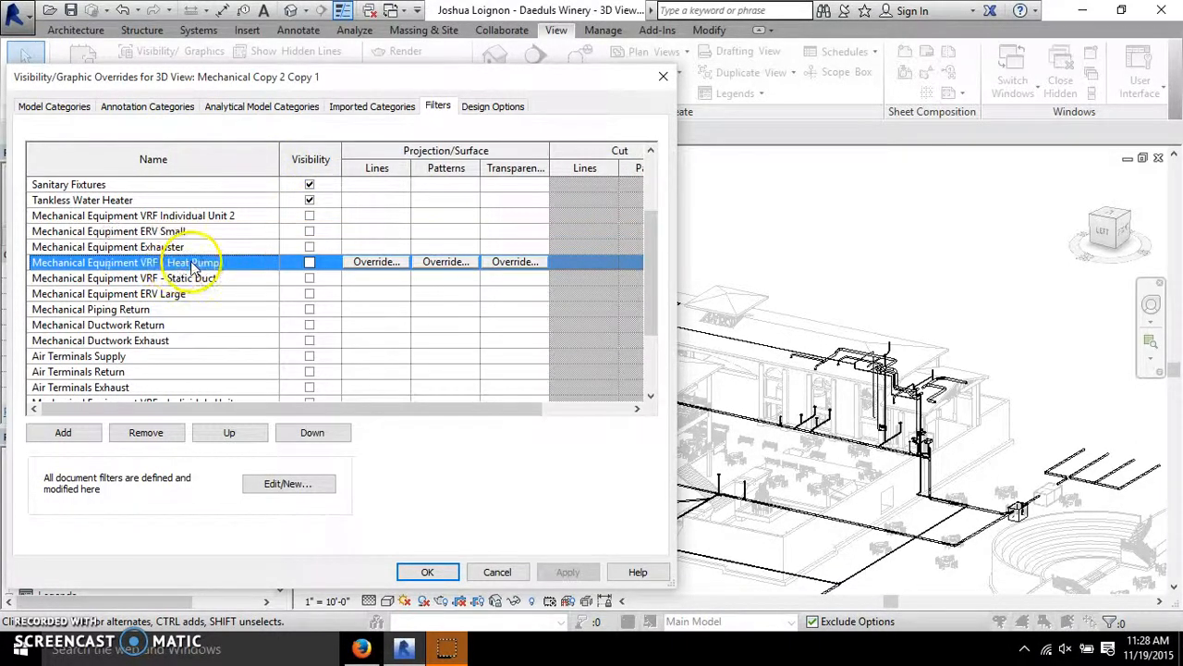
- Examine the view's cold water, hot water, Sanitary, Vent, Air Terminals Supply and Mechanical Ductwork Return and Exhaust filters and their visibility
{"action": "scroll", "coordinate": [194, 273], "scroll_direction": "up", "scroll_amount": 3}
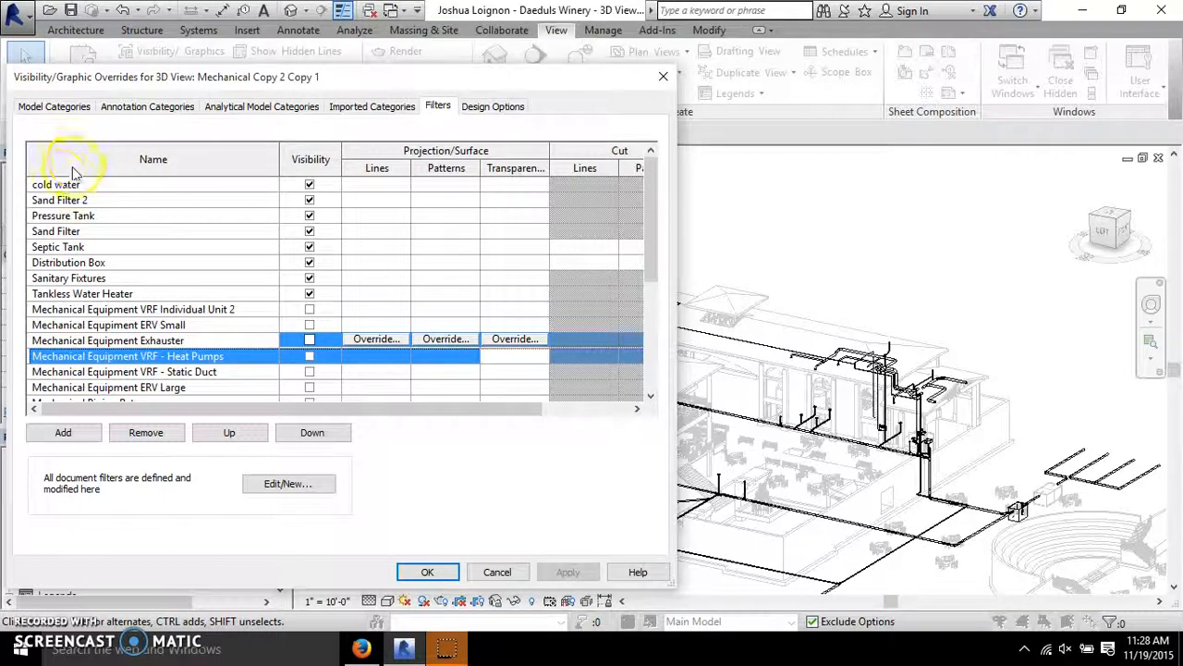
{"action": "left_click", "coordinate": [58, 183]}
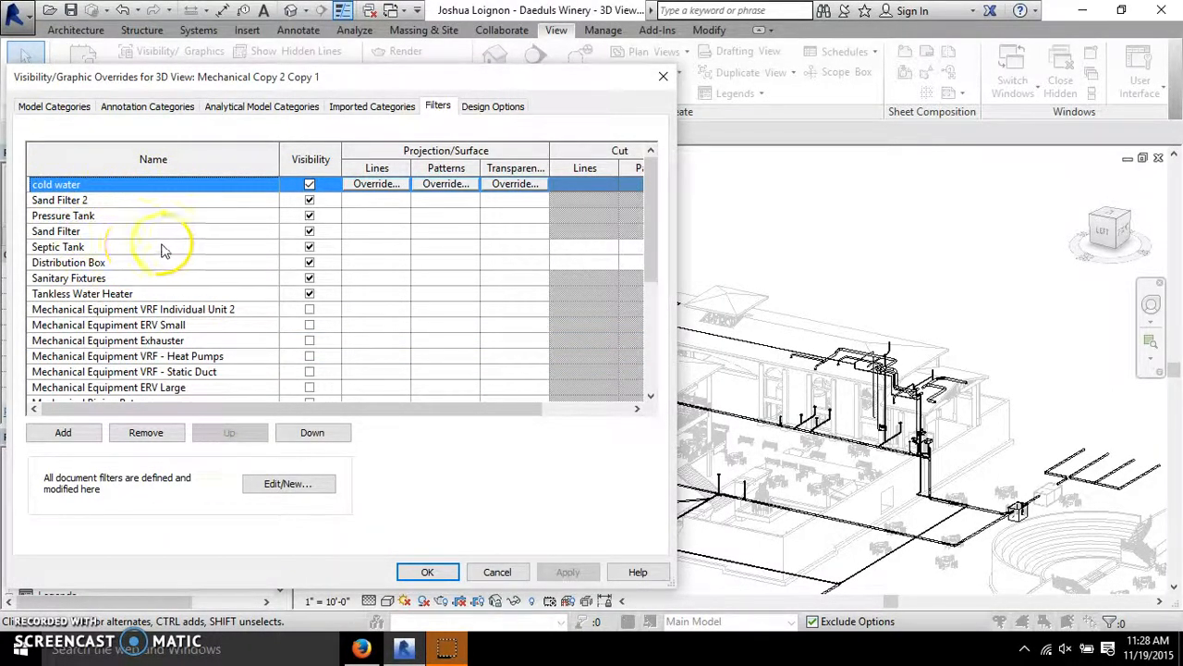
{"action": "scroll", "coordinate": [171, 250], "scroll_direction": "down", "scroll_amount": 4}
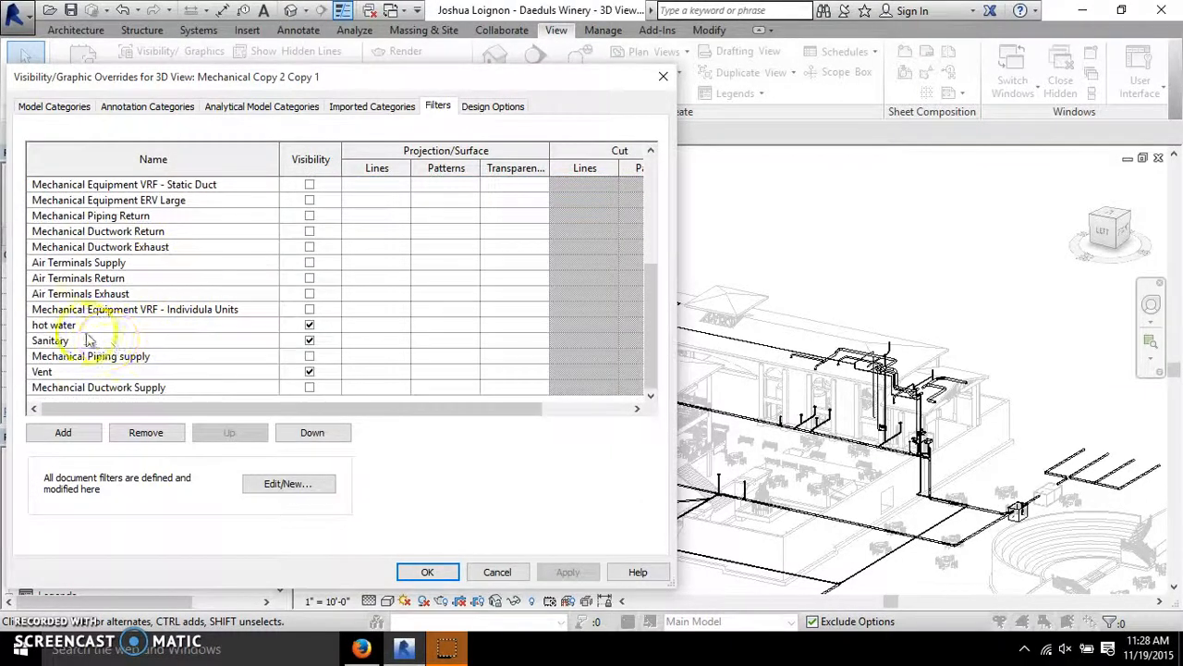
{"action": "left_click", "coordinate": [57, 324]}
{"action": "left_click", "coordinate": [79, 340]}
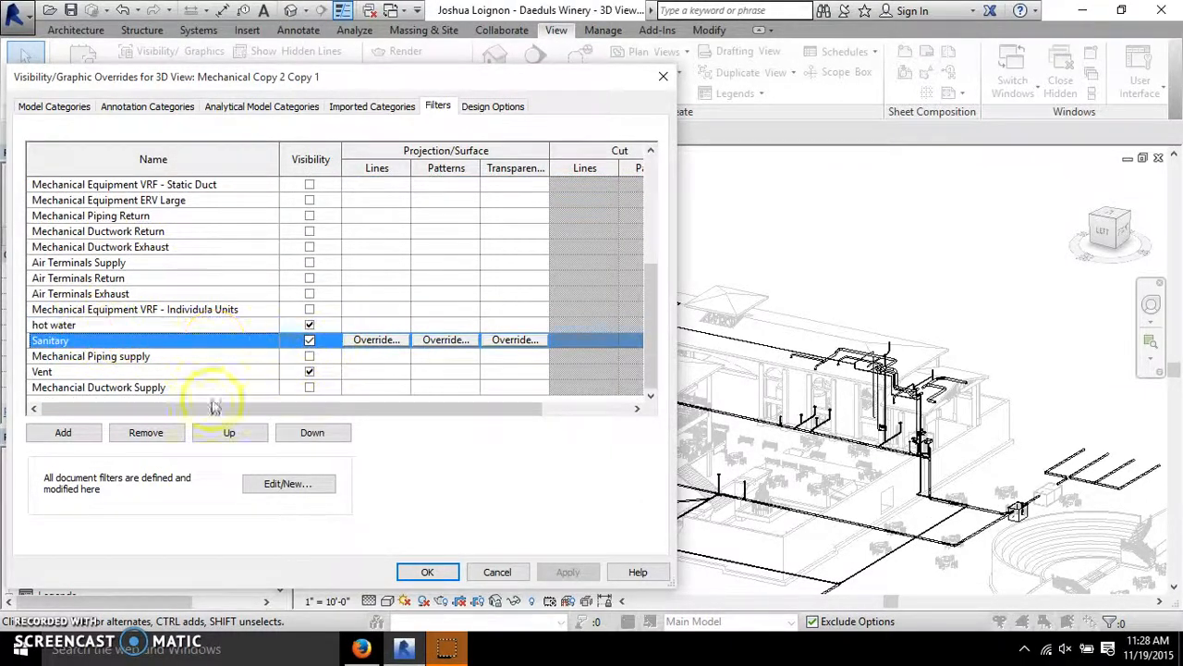
{"action": "left_click", "coordinate": [67, 373]}
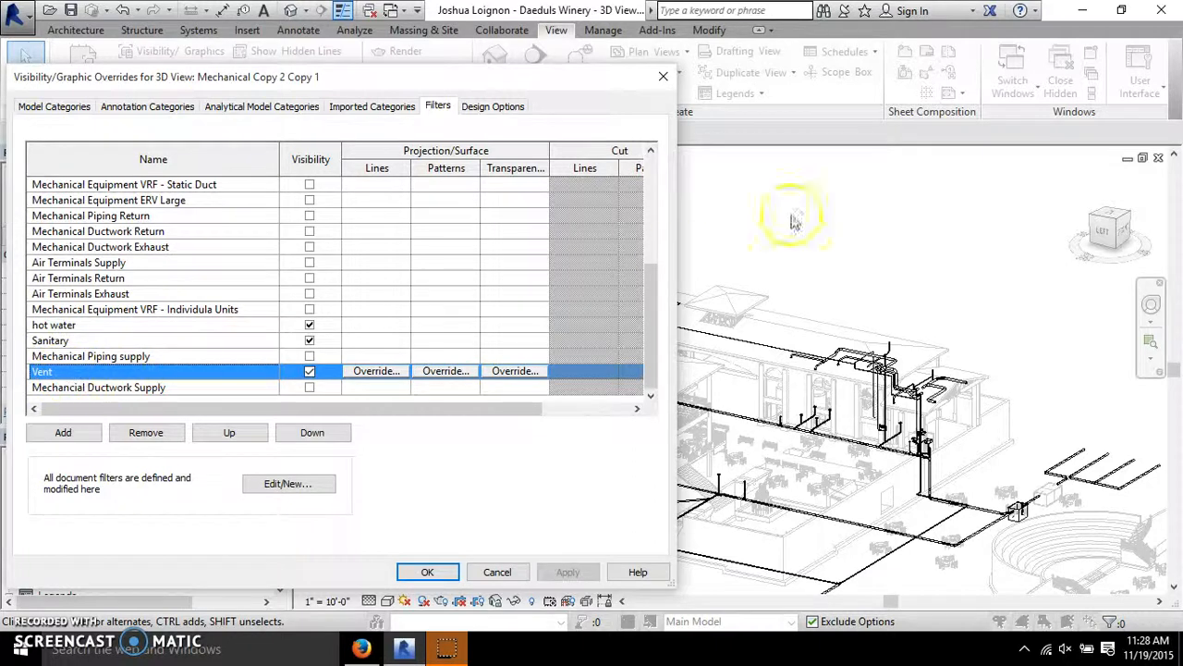
{"action": "scroll", "coordinate": [268, 356], "scroll_direction": "up", "scroll_amount": 2}
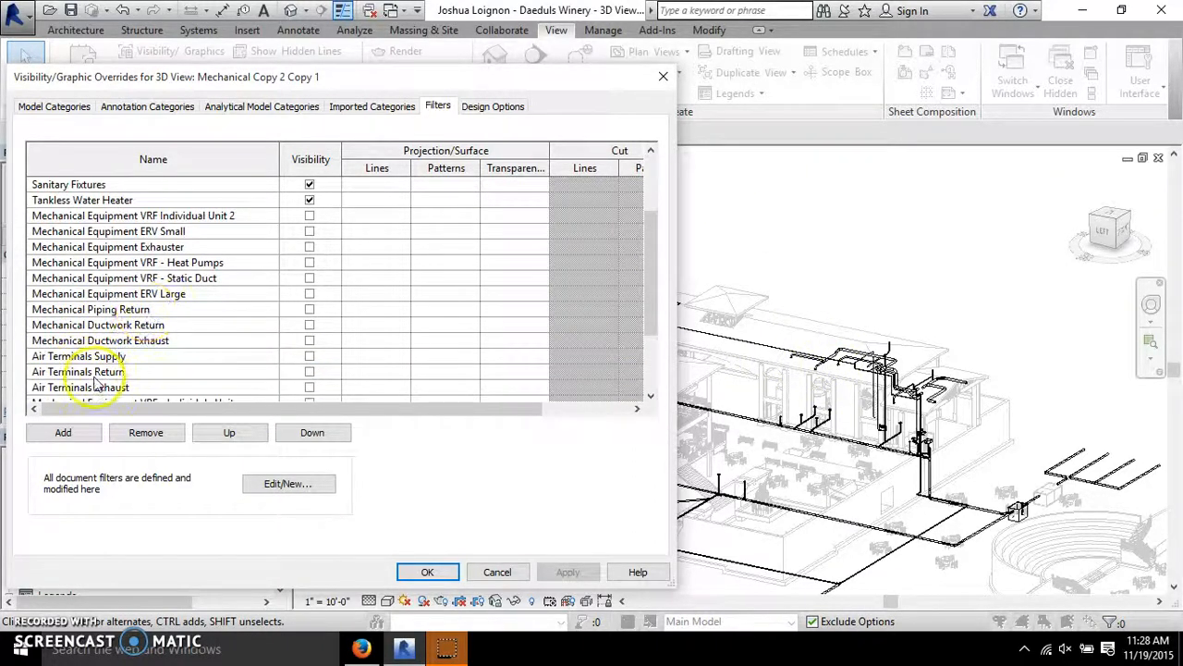
{"action": "left_click", "coordinate": [126, 360]}
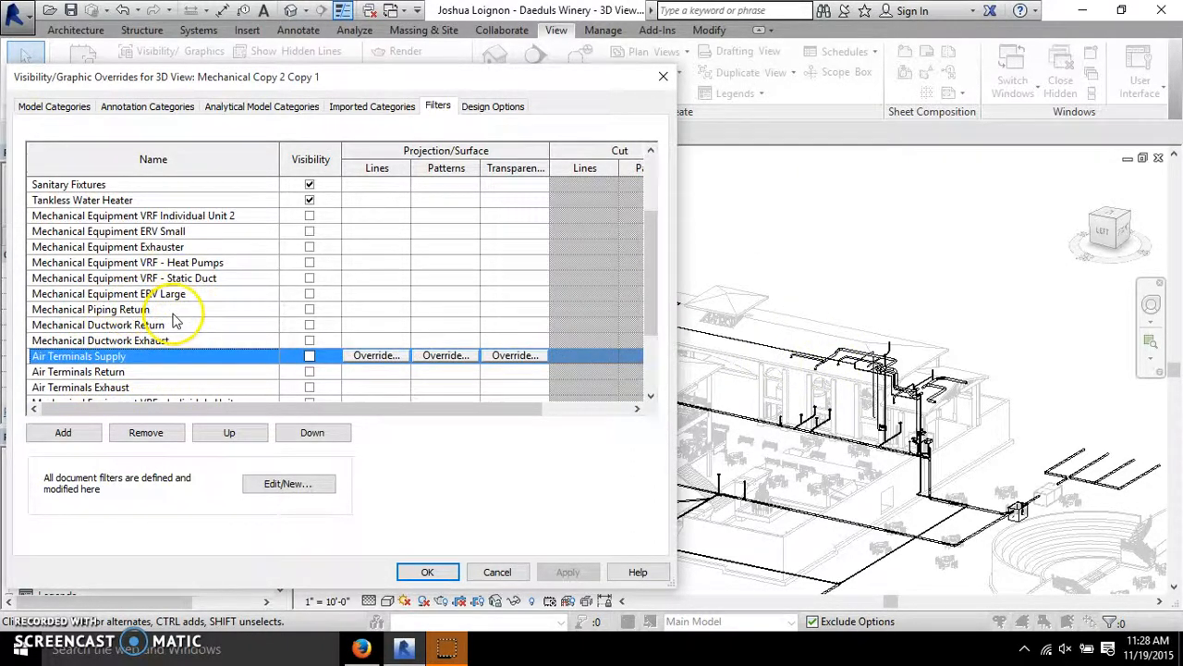
{"action": "left_click", "coordinate": [138, 325]}
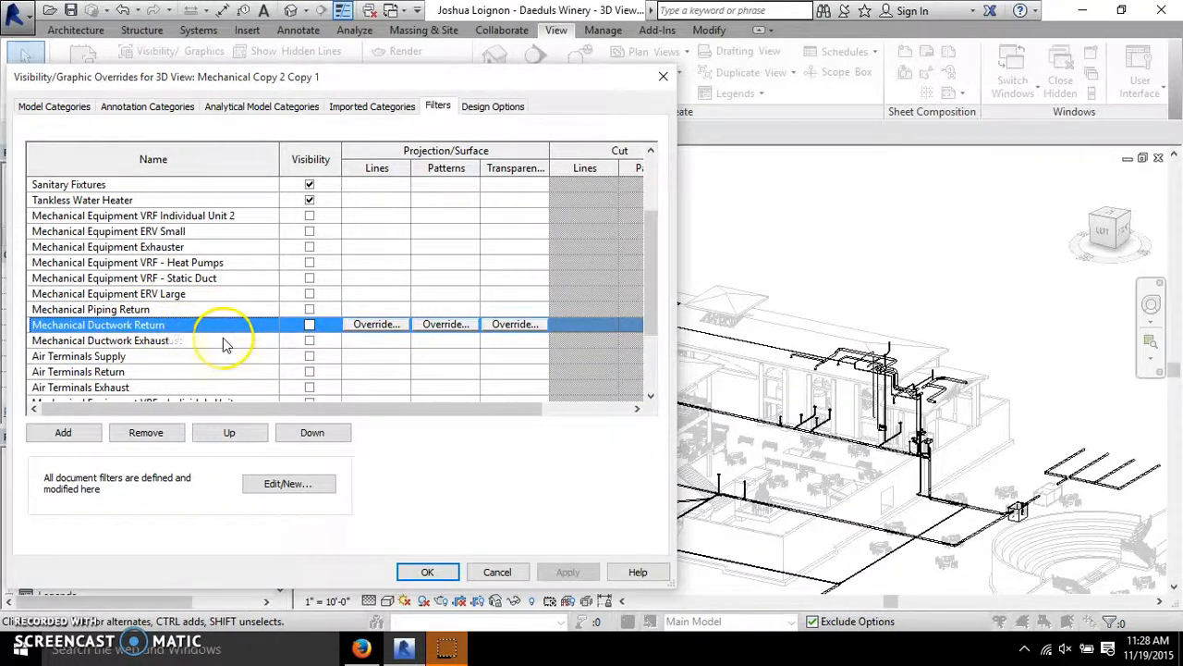
{"action": "left_click", "coordinate": [194, 340]}
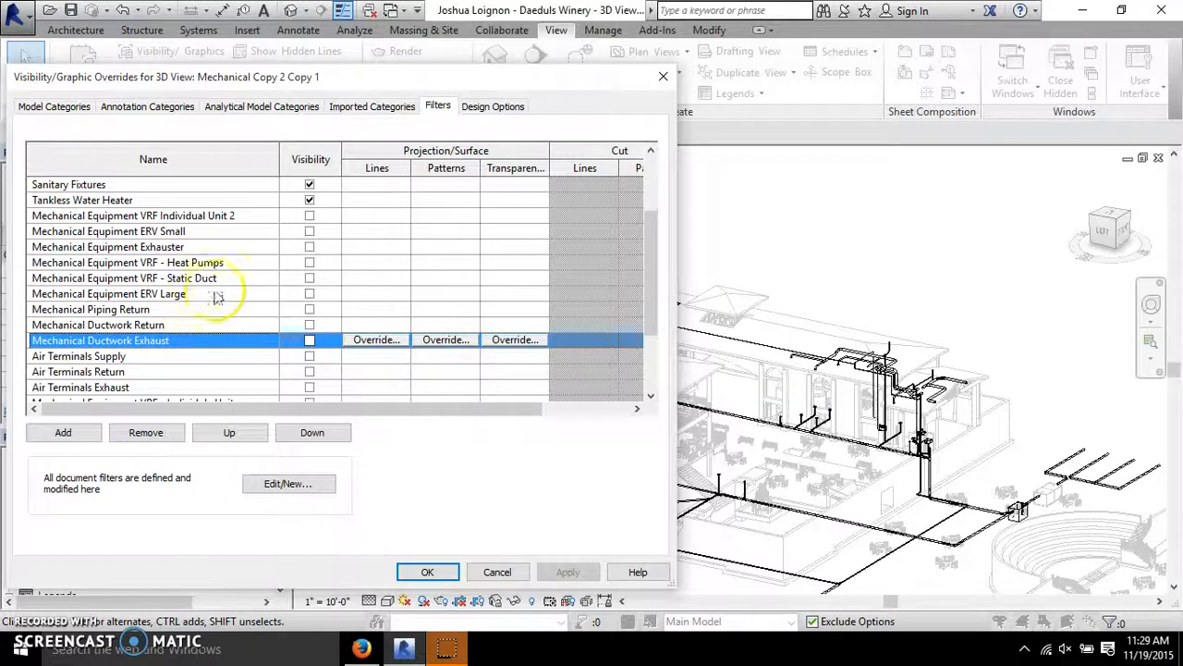
- Examine the visibility of the mechanical equipment, Mechanical Piping supply and Mechanical Ductwork Supply filters, and accept the overrides
{"action": "scroll", "coordinate": [245, 277], "scroll_direction": "up", "scroll_amount": 1}
{"action": "scroll", "coordinate": [139, 305], "scroll_direction": "up", "scroll_amount": 2}
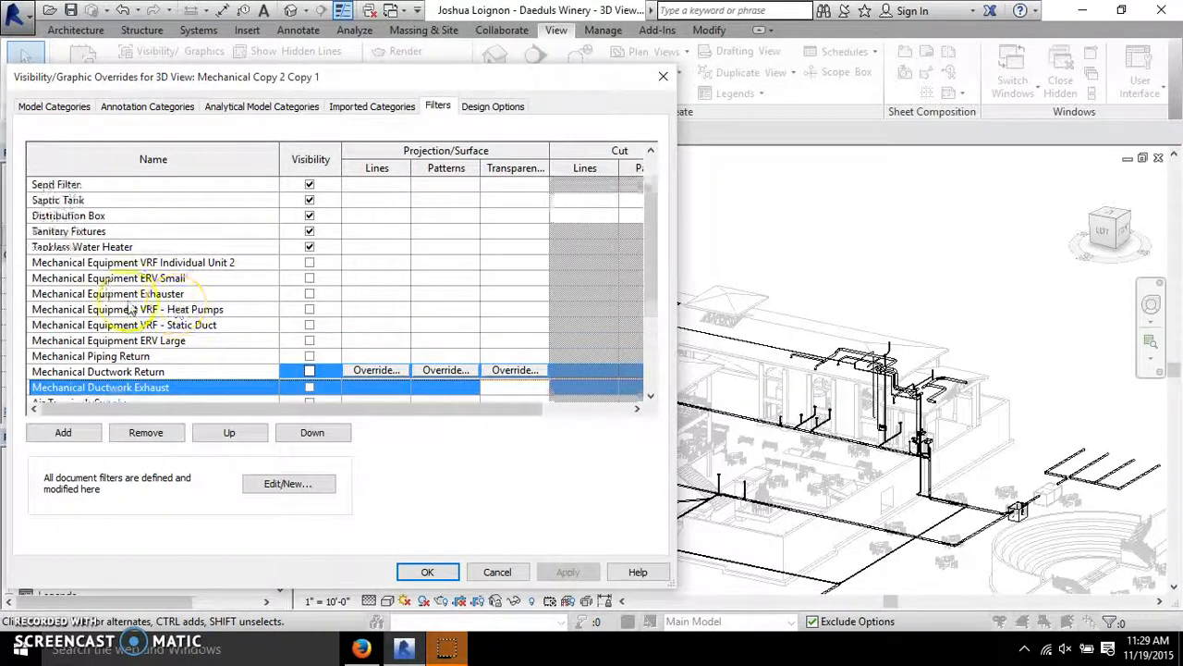
{"action": "scroll", "coordinate": [170, 315], "scroll_direction": "down", "scroll_amount": 3}
{"action": "scroll", "coordinate": [170, 314], "scroll_direction": "down", "scroll_amount": 1}
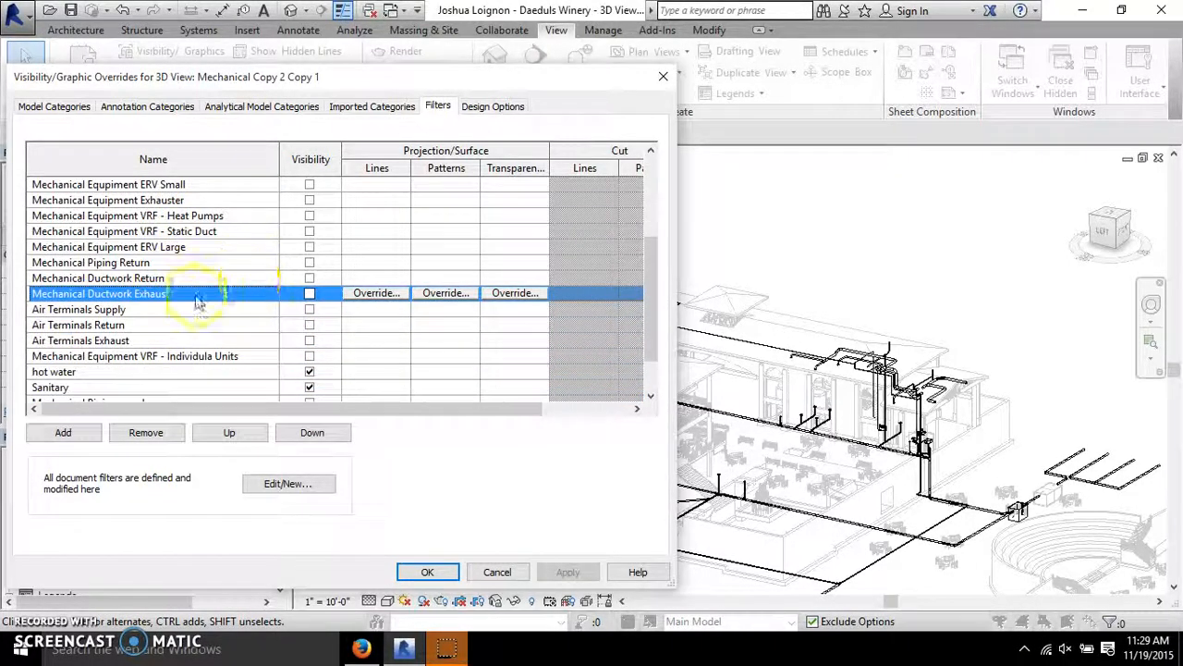
{"action": "scroll", "coordinate": [184, 310], "scroll_direction": "down", "scroll_amount": 2}
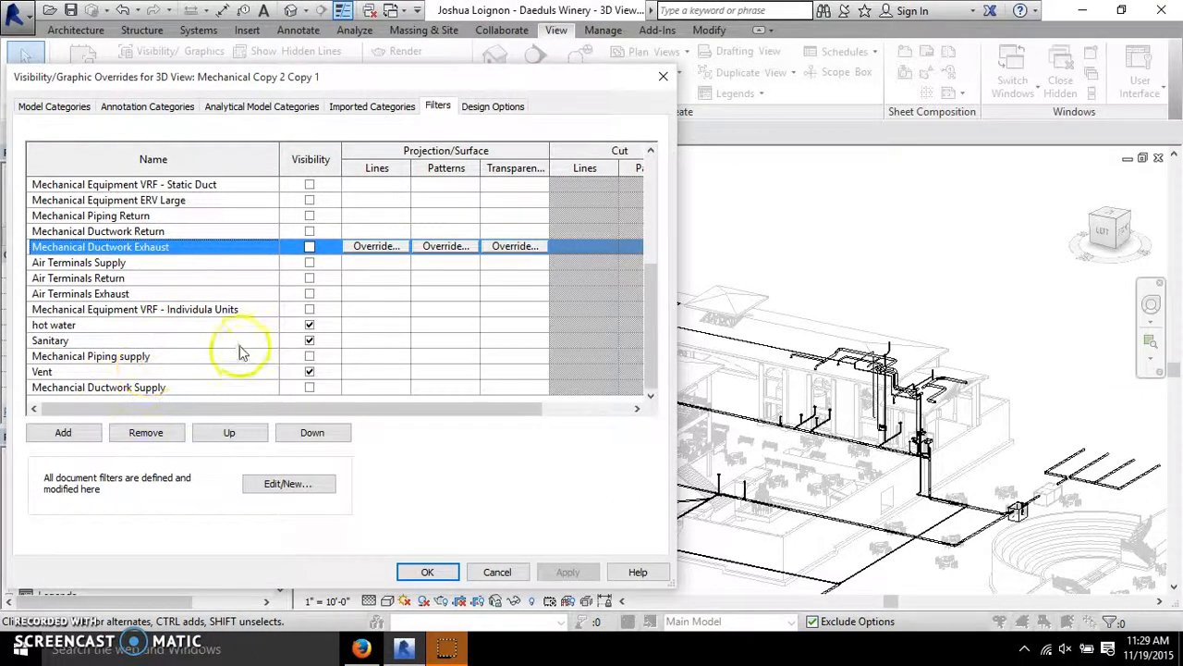
{"action": "left_click", "coordinate": [148, 357]}
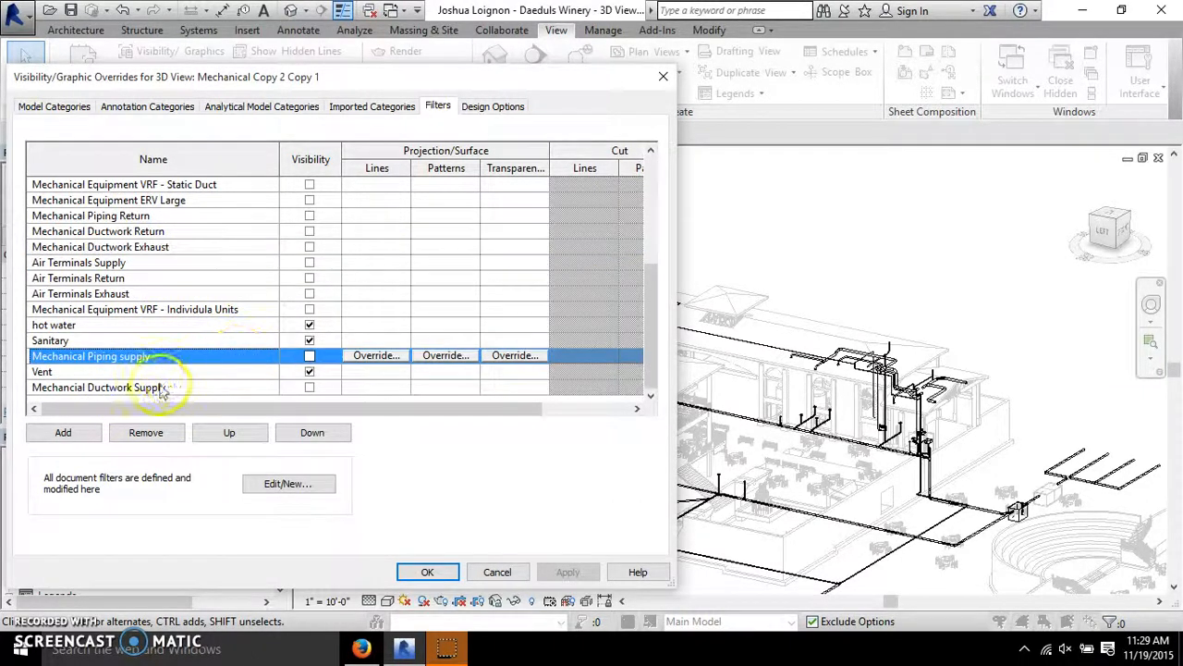
{"action": "left_click", "coordinate": [194, 388]}
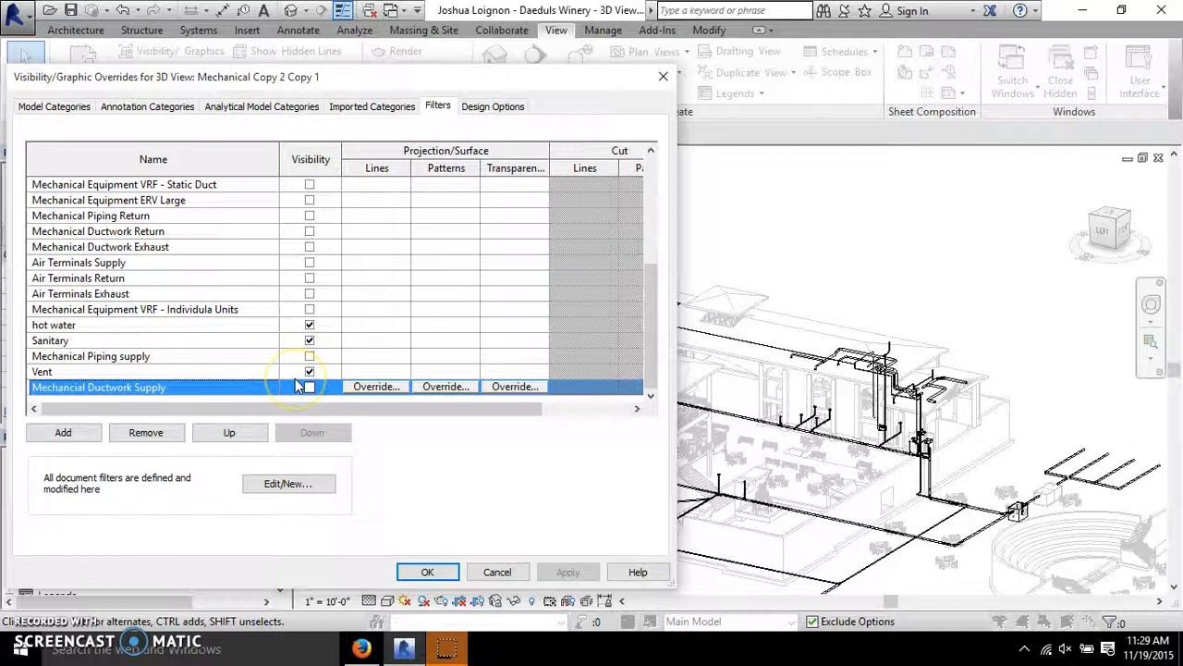
{"action": "scroll", "coordinate": [305, 370], "scroll_direction": "up", "scroll_amount": 4}
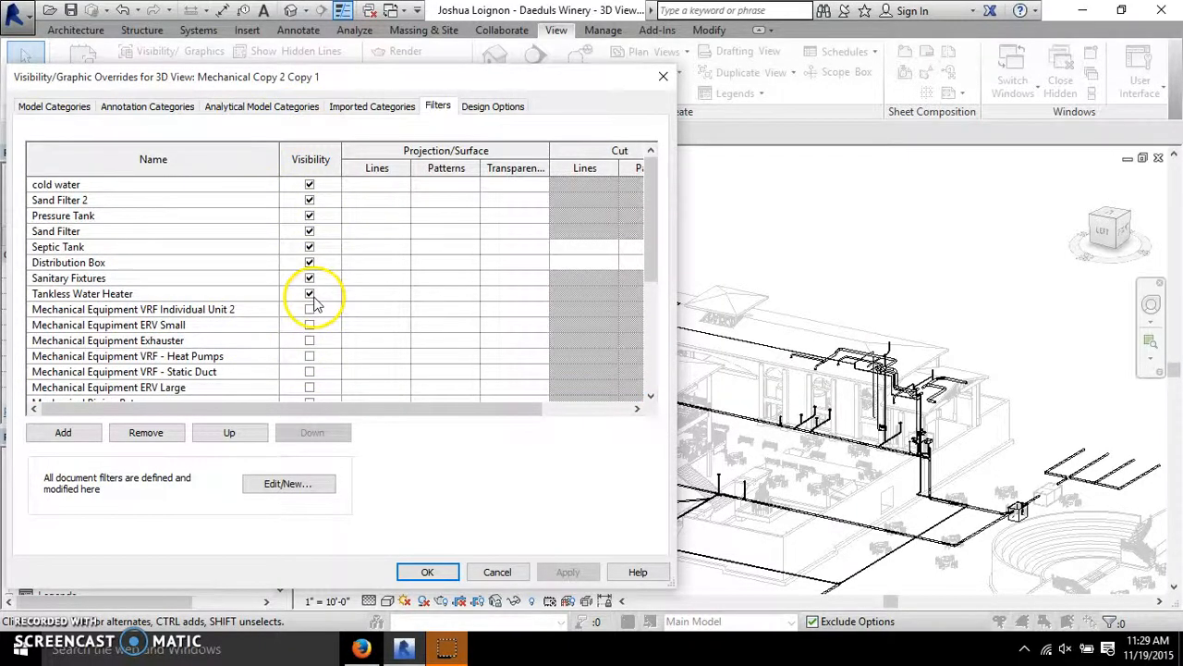
{"action": "left_click", "coordinate": [427, 571]}
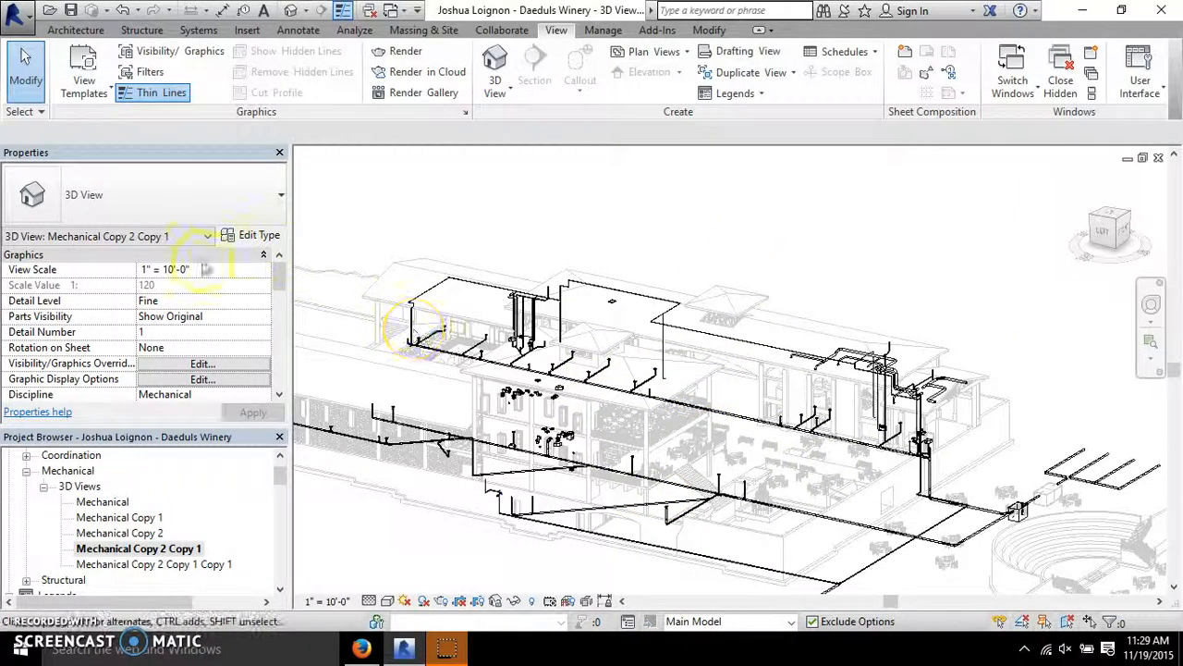
- Look through the model categories in the view's visibility/graphic overrides, including the duct categories, and close the dialog
{"action": "left_click", "coordinate": [199, 363]}
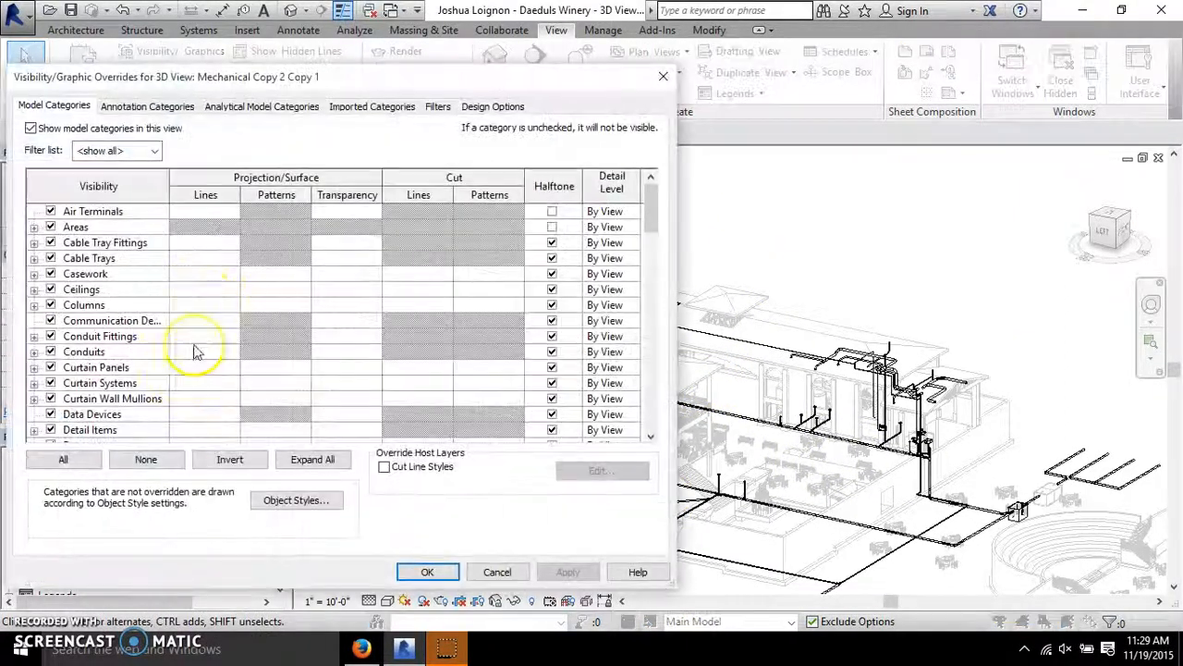
{"action": "scroll", "coordinate": [93, 222], "scroll_direction": "down", "scroll_amount": 2}
{"action": "left_click", "coordinate": [71, 112]}
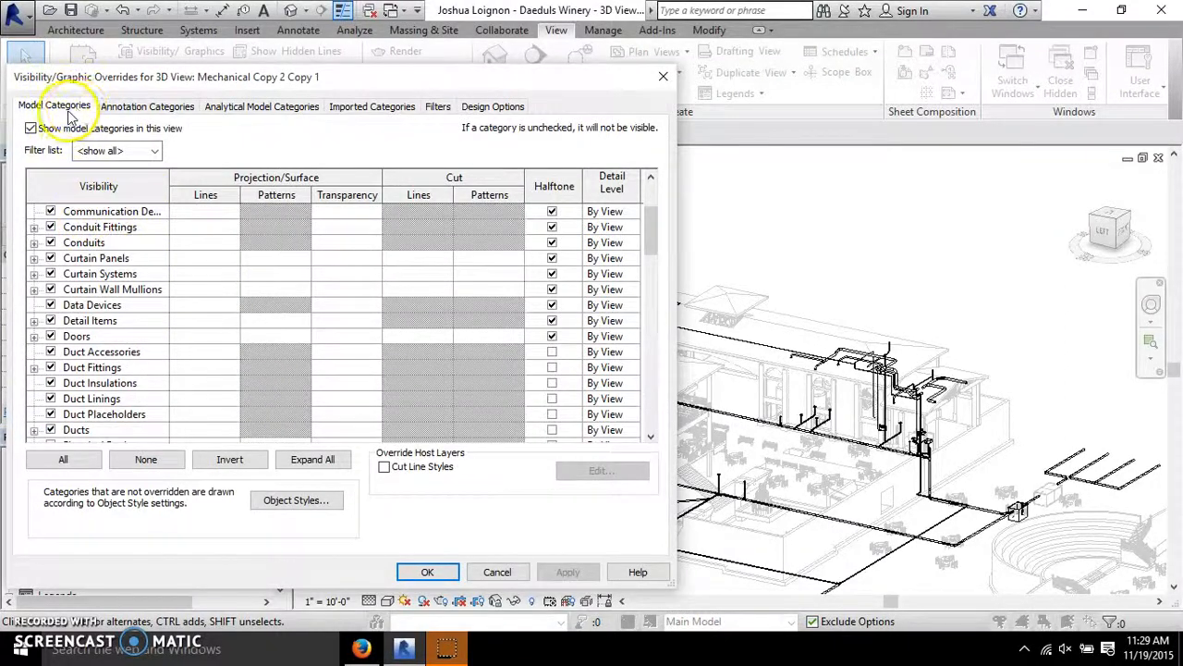
{"action": "scroll", "coordinate": [148, 338], "scroll_direction": "down", "scroll_amount": 4}
{"action": "scroll", "coordinate": [79, 287], "scroll_direction": "up", "scroll_amount": 1}
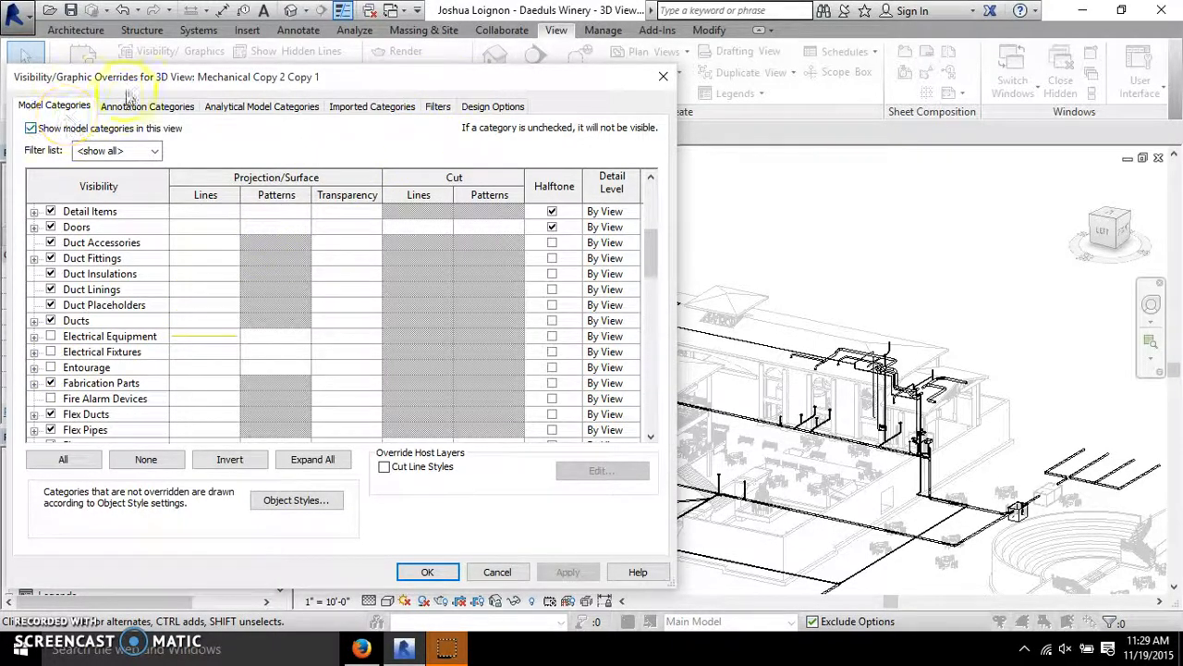
{"action": "left_click", "coordinate": [662, 76]}
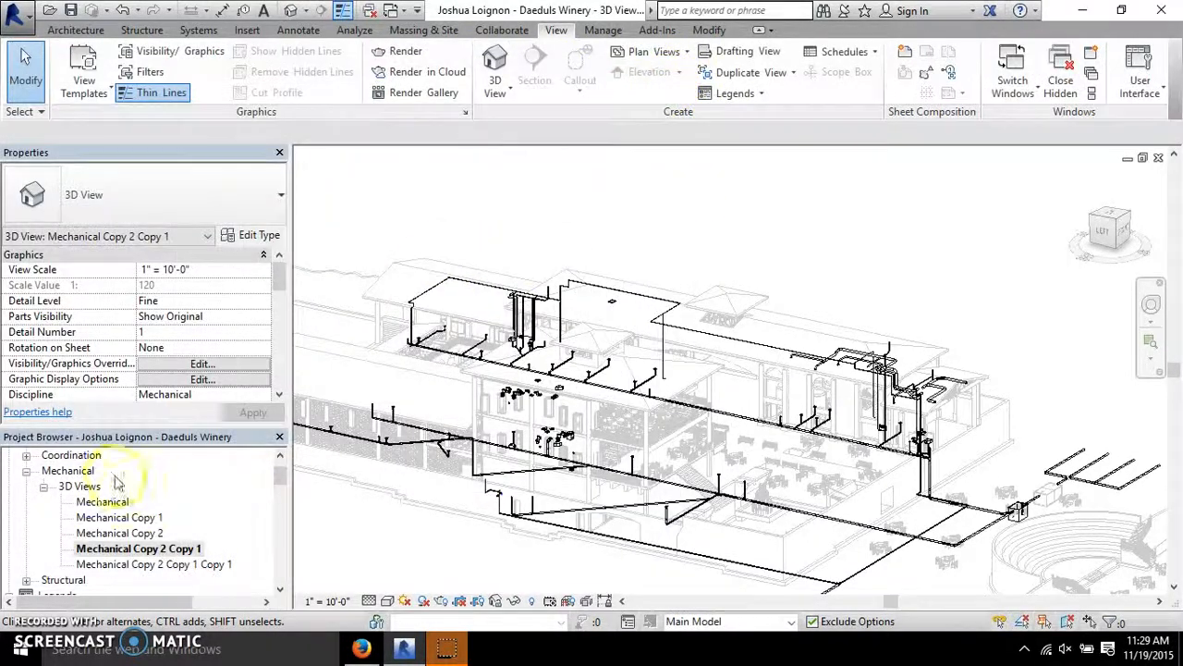
- Reopen the view's visibility/graphic overrides, check its filter list and close the dialog
{"action": "left_click", "coordinate": [201, 367]}
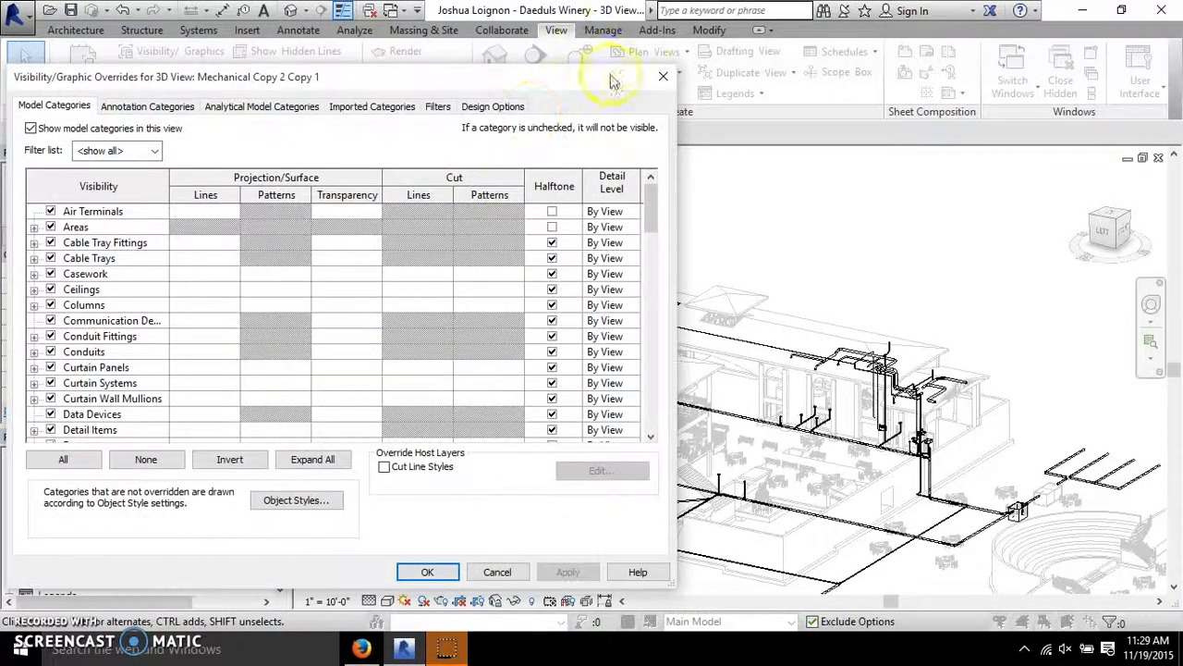
{"action": "left_click", "coordinate": [663, 76]}
{"action": "left_click", "coordinate": [148, 51]}
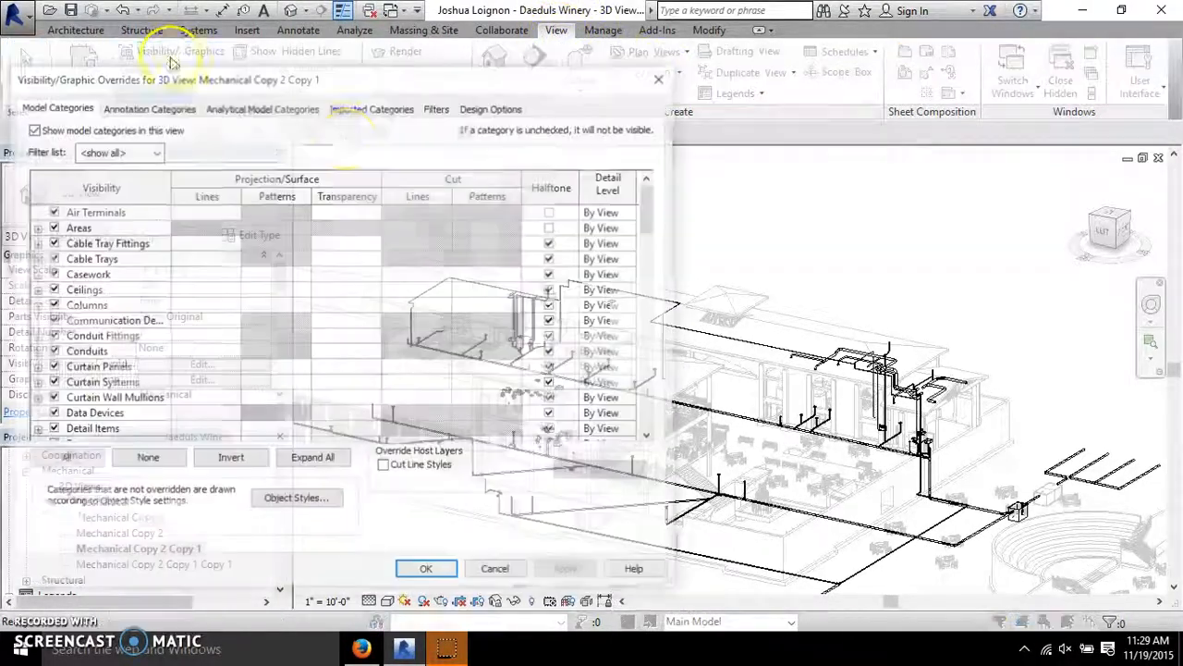
{"action": "left_click", "coordinate": [435, 107]}
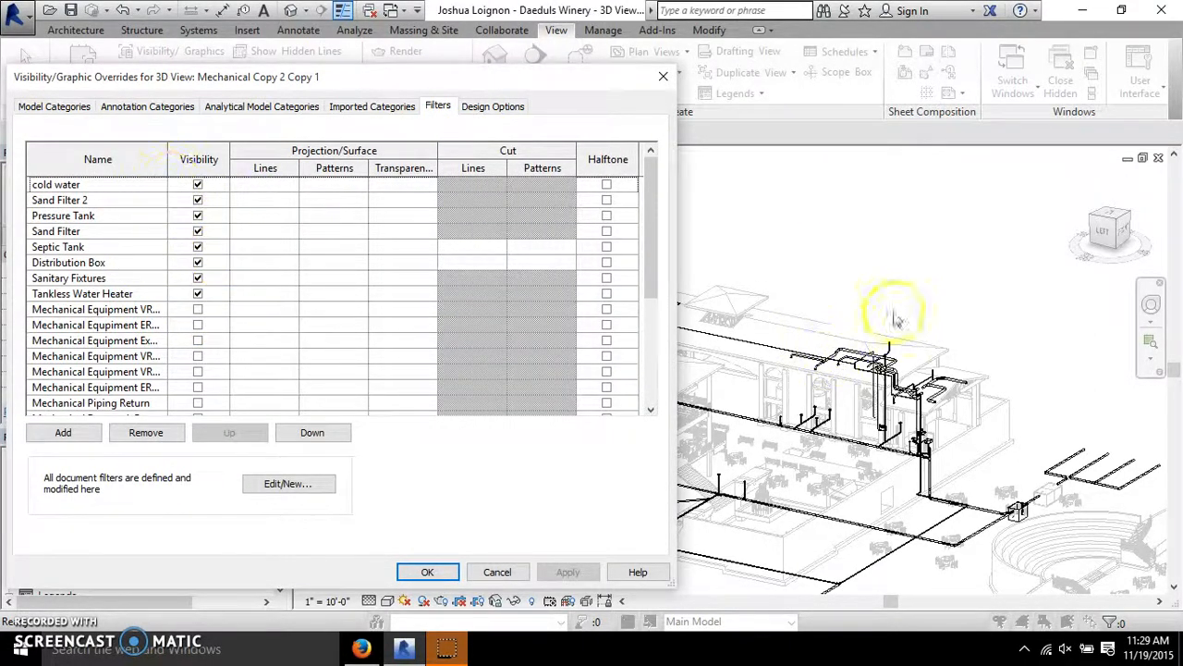
{"action": "left_click", "coordinate": [664, 78]}
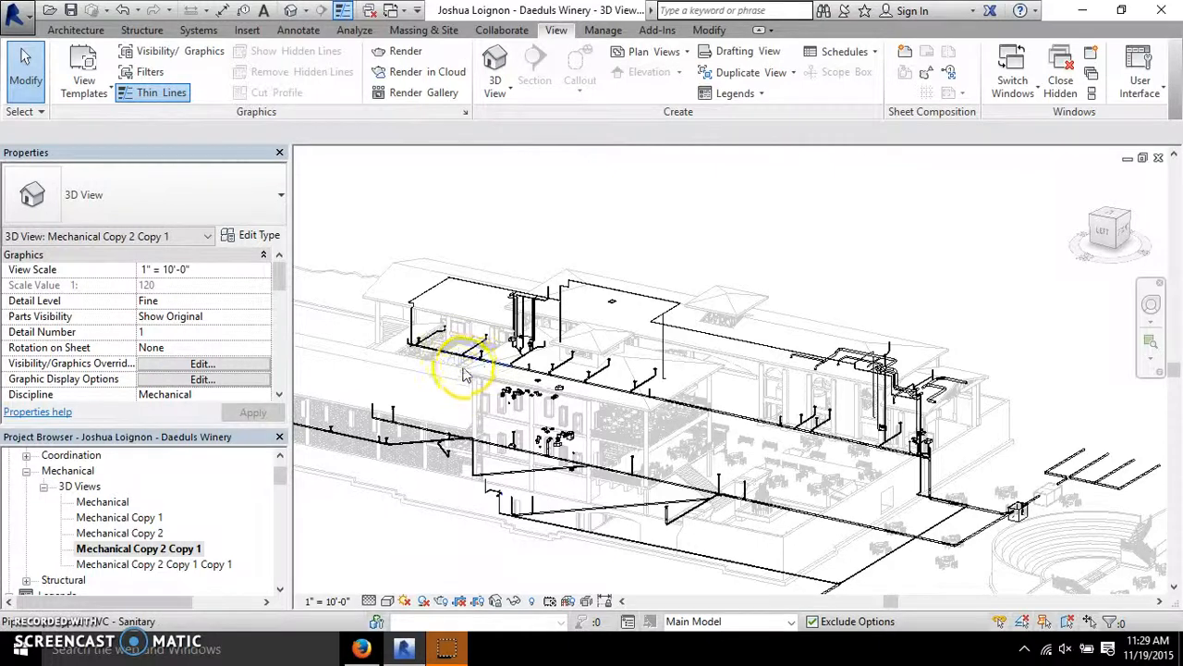
- Examine the sanitary piping, risers and fixtures along the courtyard wing, selecting the water closet near the sinks for inspection
{"action": "scroll", "coordinate": [475, 359], "scroll_direction": "down", "scroll_amount": 1}
{"action": "scroll", "coordinate": [1032, 481], "scroll_direction": "up", "scroll_amount": 1}
{"action": "scroll", "coordinate": [903, 404], "scroll_direction": "up", "scroll_amount": 1}
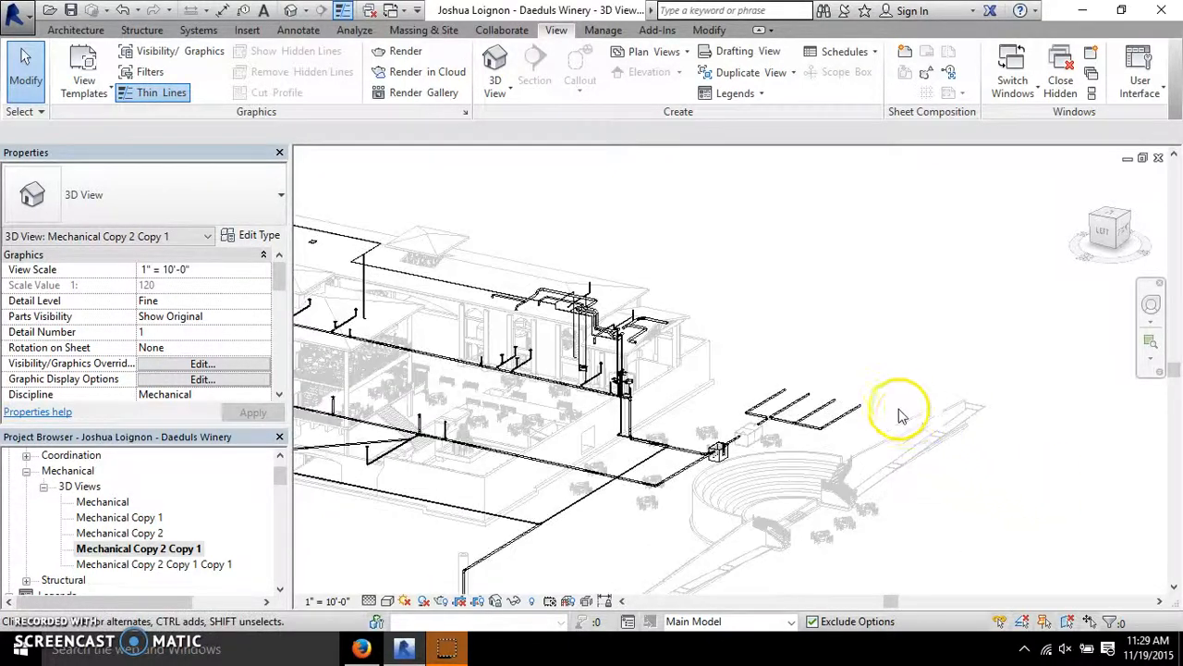
{"action": "scroll", "coordinate": [627, 395], "scroll_direction": "up", "scroll_amount": 2}
{"action": "scroll", "coordinate": [1051, 388], "scroll_direction": "down", "scroll_amount": 1}
{"action": "middle_click_drag", "start_coordinate": [444, 343], "coordinate": [693, 357]}
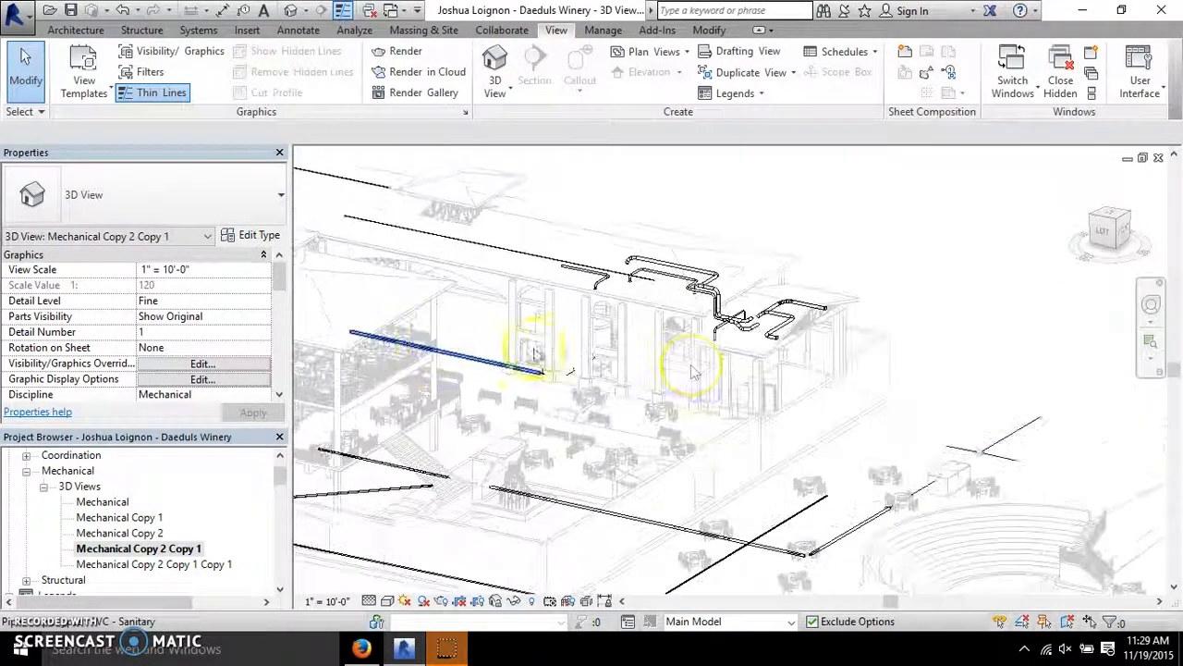
{"action": "scroll", "coordinate": [821, 342], "scroll_direction": "up", "scroll_amount": 3}
{"action": "scroll", "coordinate": [1003, 375], "scroll_direction": "up", "scroll_amount": 1}
{"action": "scroll", "coordinate": [1005, 377], "scroll_direction": "up", "scroll_amount": 4}
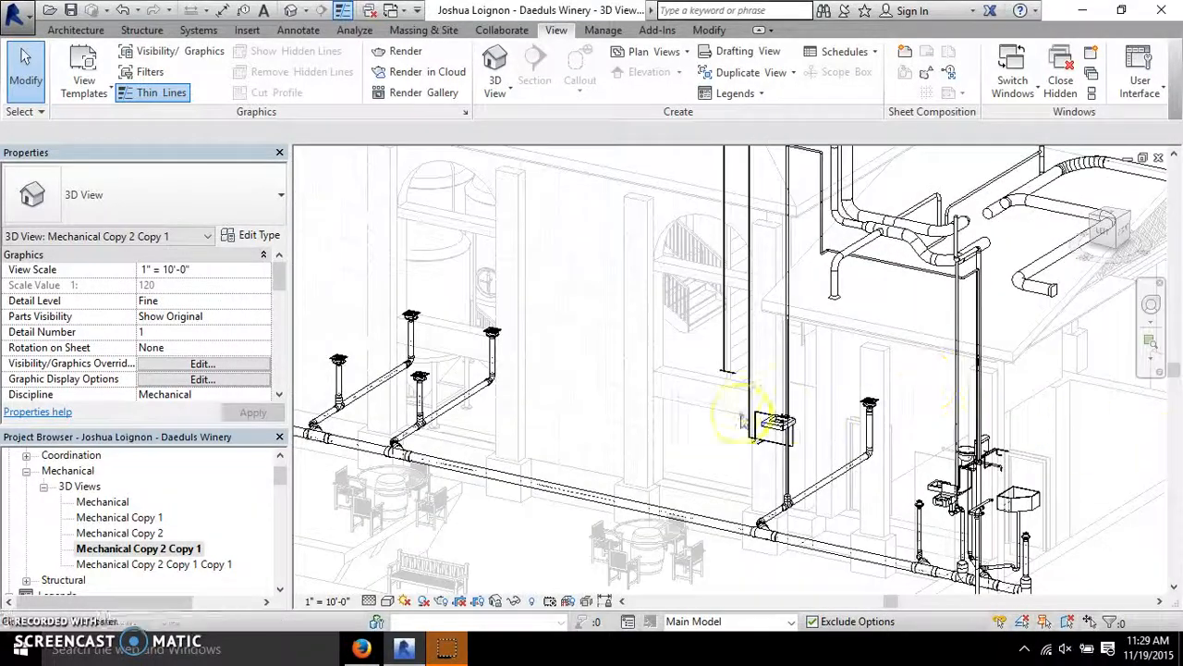
{"action": "scroll", "coordinate": [731, 418], "scroll_direction": "down", "scroll_amount": 3}
{"action": "scroll", "coordinate": [924, 466], "scroll_direction": "up", "scroll_amount": 5}
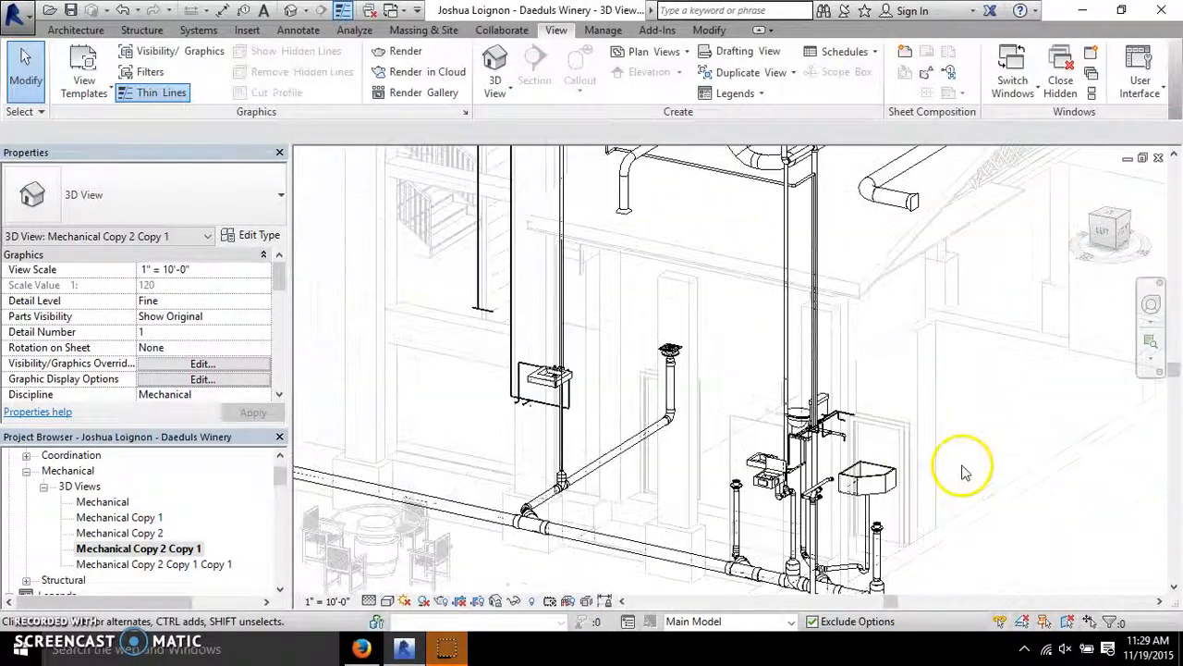
{"action": "scroll", "coordinate": [555, 490], "scroll_direction": "up", "scroll_amount": 3}
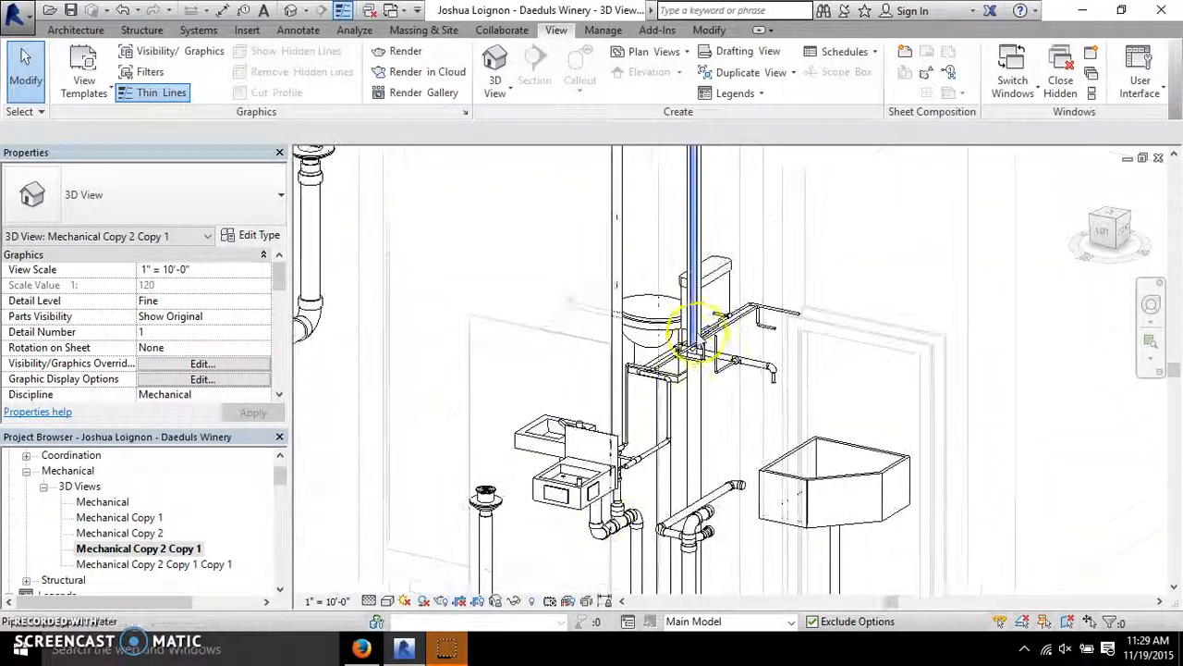
{"action": "left_click", "coordinate": [731, 287]}
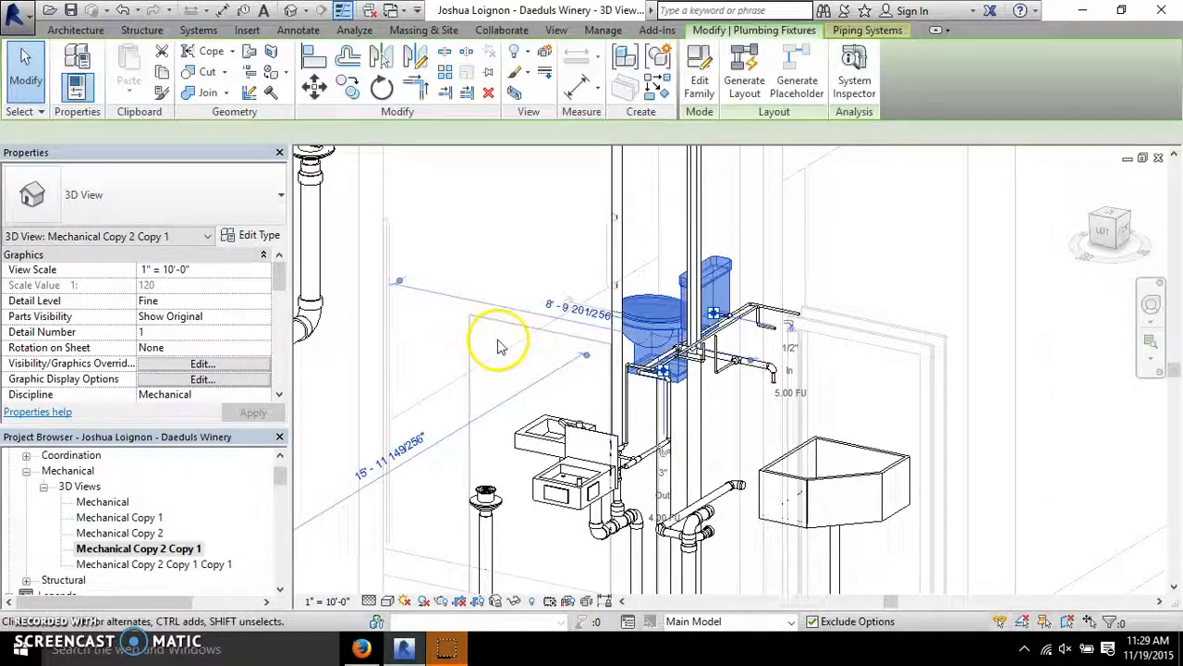
{"action": "left_click", "coordinate": [520, 341]}
- Find the first-floor water closet in the other wing, select it to inspect its pipe connections, and clear the selection
{"action": "scroll", "coordinate": [943, 404], "scroll_direction": "down", "scroll_amount": 5}
{"action": "scroll", "coordinate": [945, 404], "scroll_direction": "down", "scroll_amount": 5}
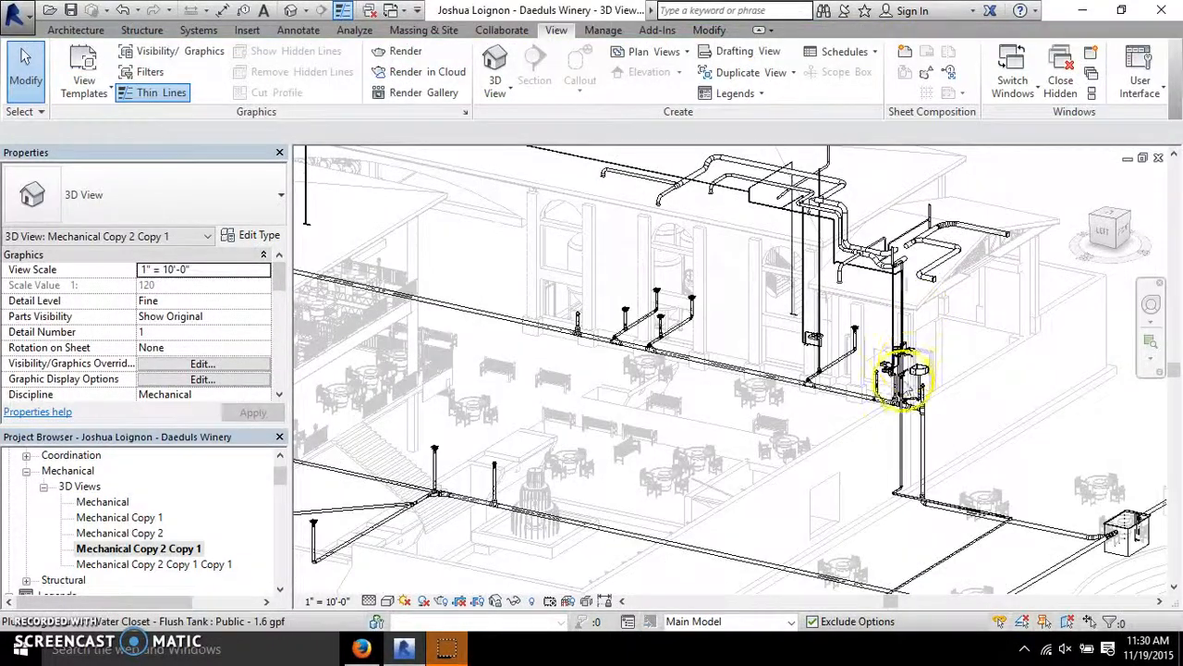
{"action": "scroll", "coordinate": [902, 383], "scroll_direction": "down", "scroll_amount": 3}
{"action": "scroll", "coordinate": [387, 247], "scroll_direction": "up", "scroll_amount": 5}
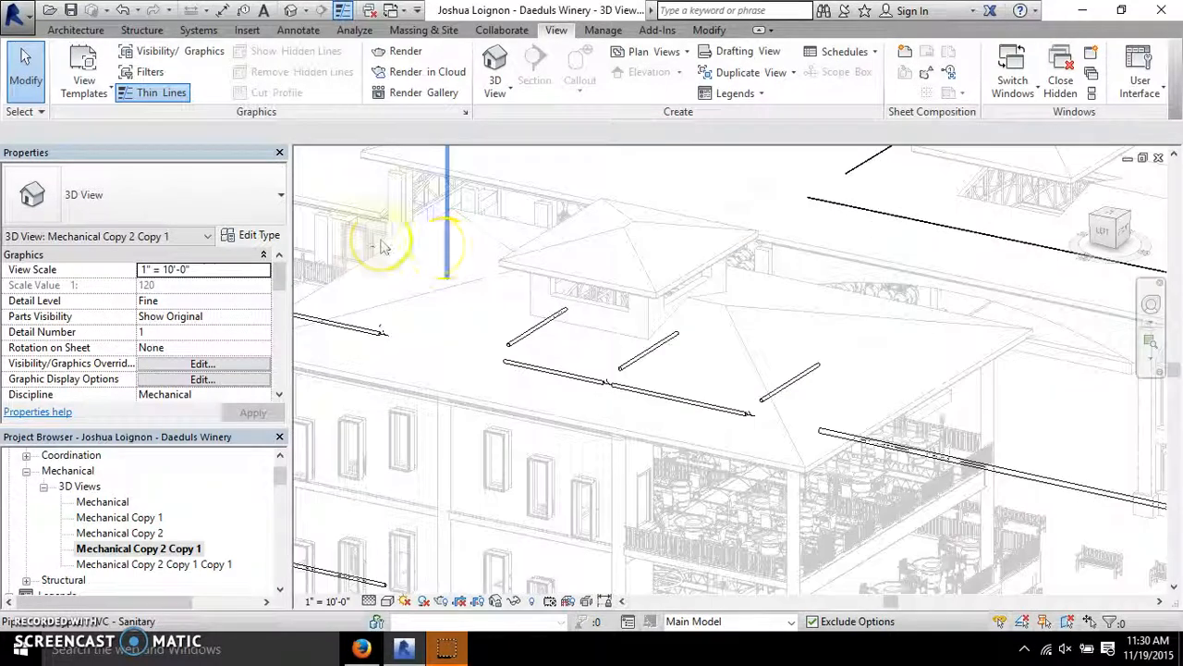
{"action": "scroll", "coordinate": [465, 269], "scroll_direction": "up", "scroll_amount": 6}
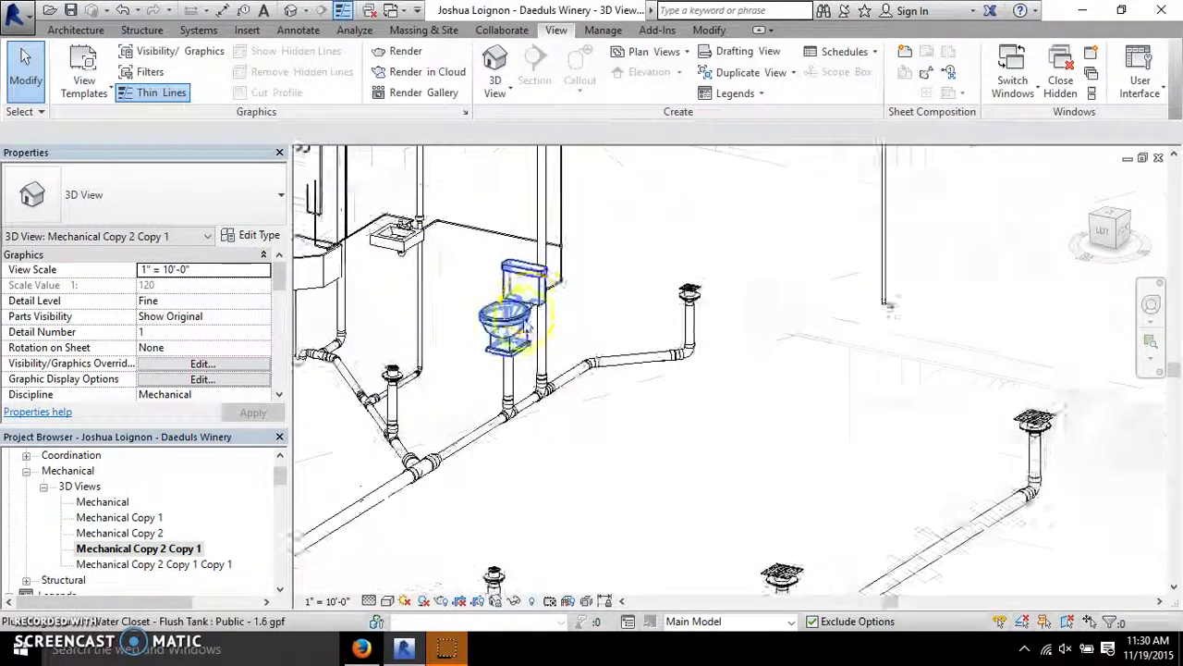
{"action": "left_click", "coordinate": [523, 333]}
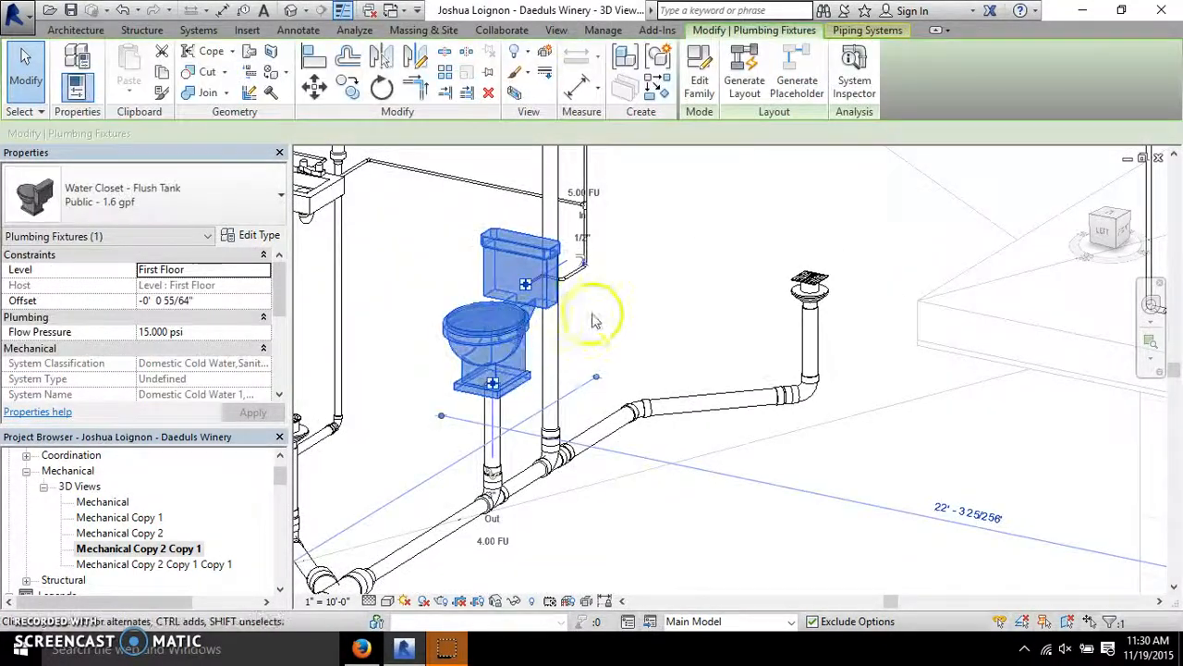
{"action": "left_click", "coordinate": [626, 333]}
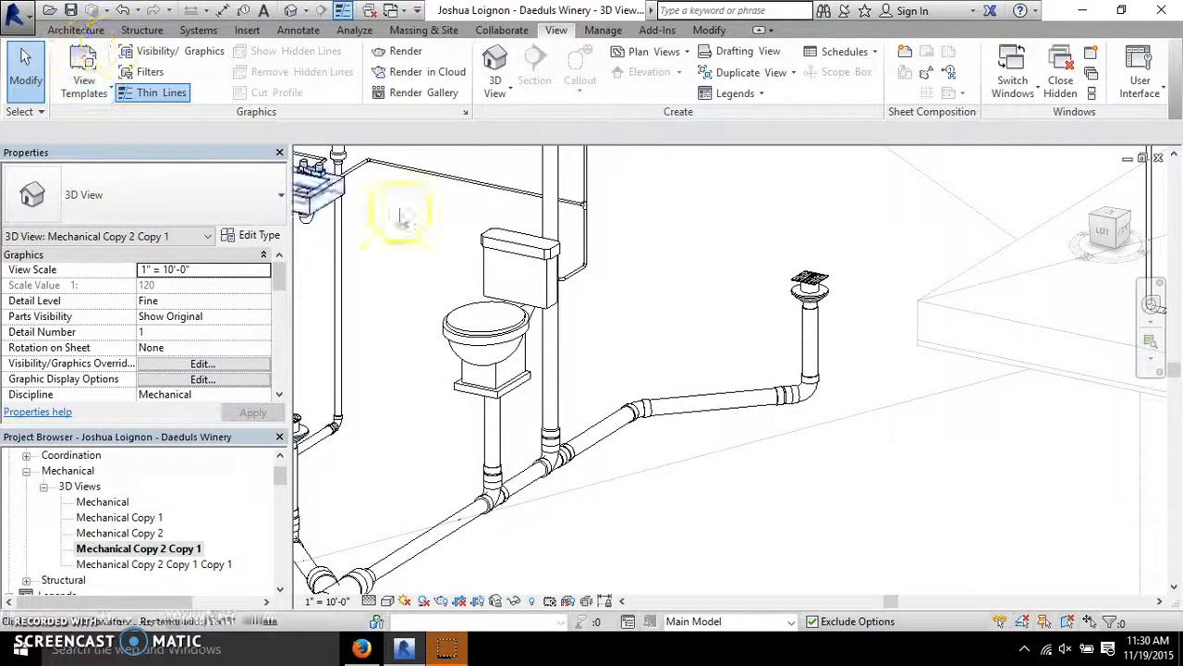
- Delete the vertical sanitary pipe between the first-floor water closet and the drain fitting below it
{"action": "left_click", "coordinate": [496, 442]}
{"action": "key", "text": "Escape"}
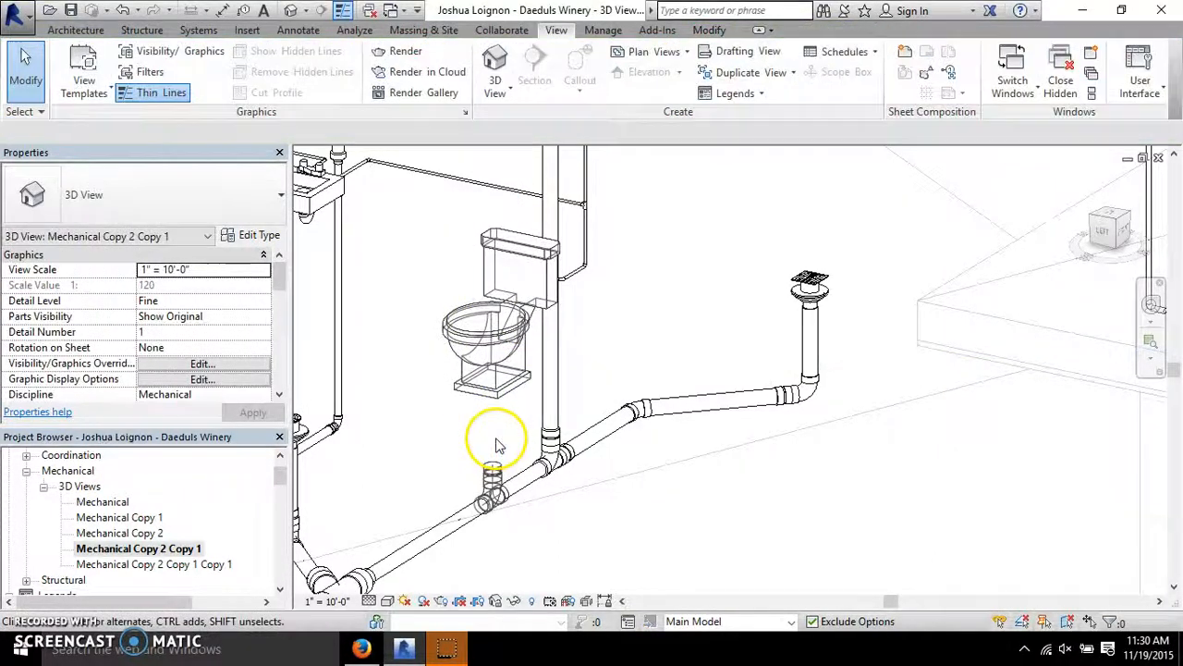
- Try to create a pipe from the water closet's sanitary outlet connector, and leave the pipe command
{"action": "left_click", "coordinate": [493, 387]}
{"action": "scroll", "coordinate": [465, 423], "scroll_direction": "up", "scroll_amount": 2}
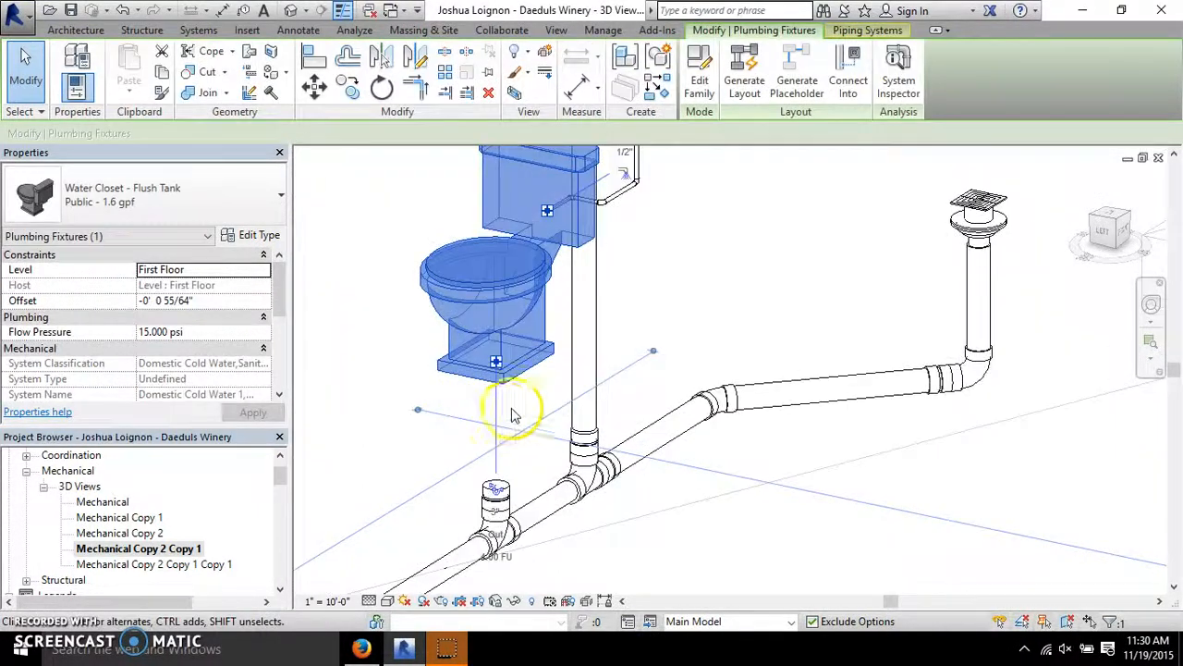
{"action": "scroll", "coordinate": [479, 538], "scroll_direction": "up", "scroll_amount": 2}
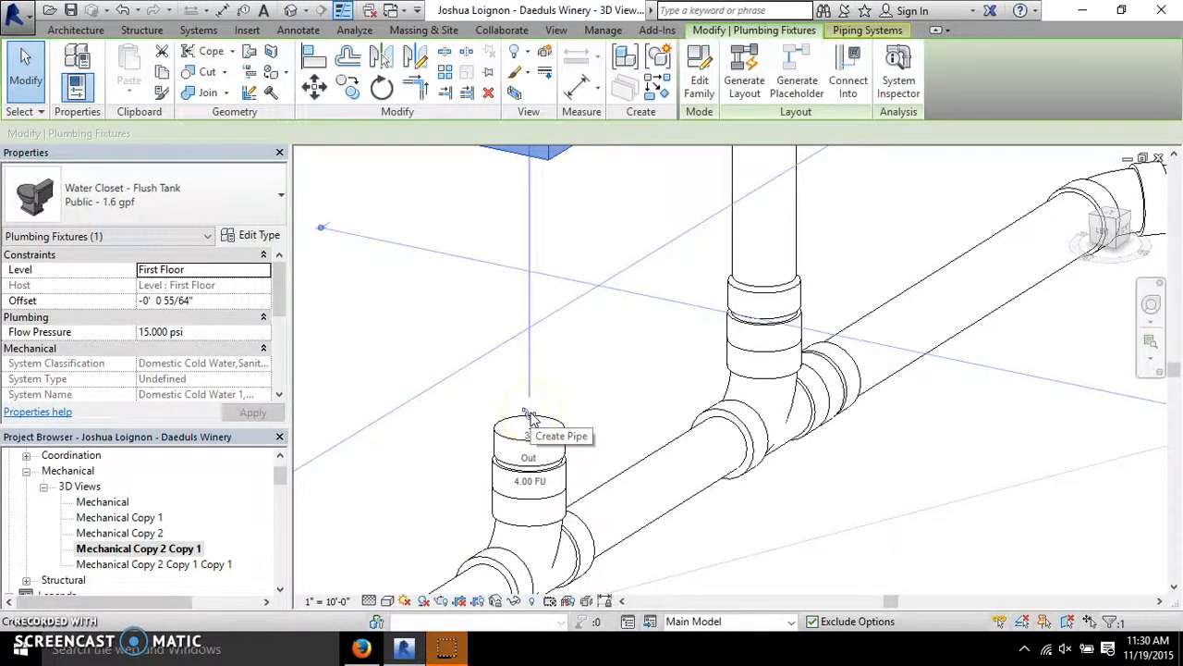
{"action": "left_click", "coordinate": [531, 414]}
{"action": "scroll", "coordinate": [534, 324], "scroll_direction": "down", "scroll_amount": 2}
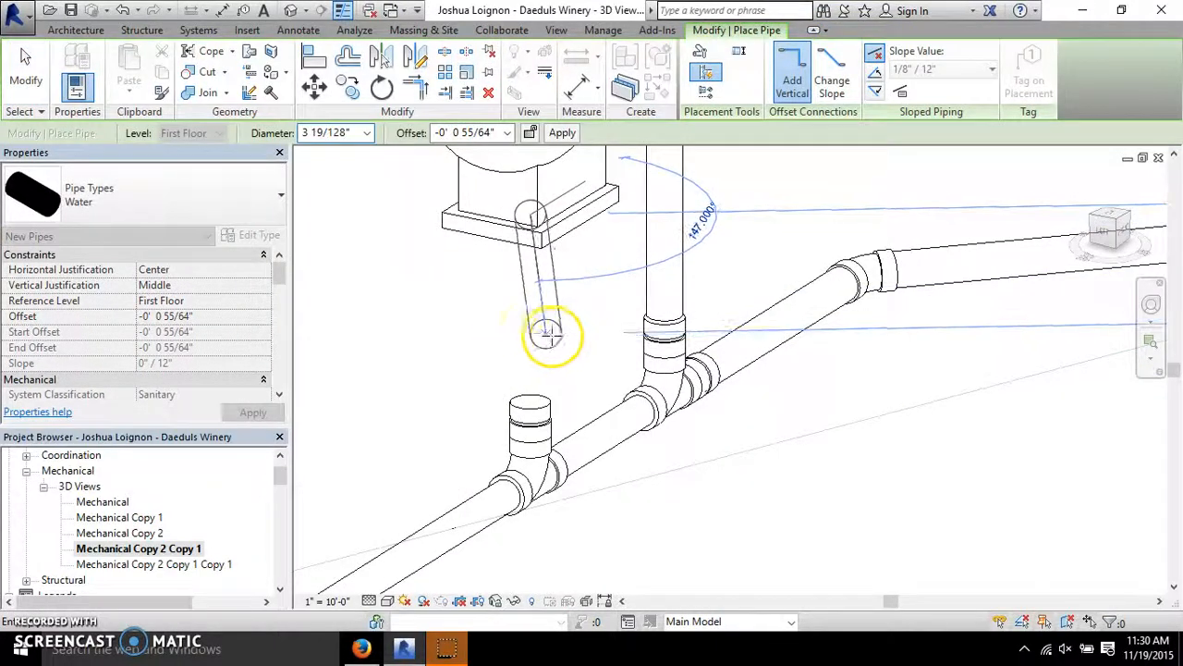
{"action": "left_click", "coordinate": [26, 55]}
{"action": "scroll", "coordinate": [497, 410], "scroll_direction": "down", "scroll_amount": 4}
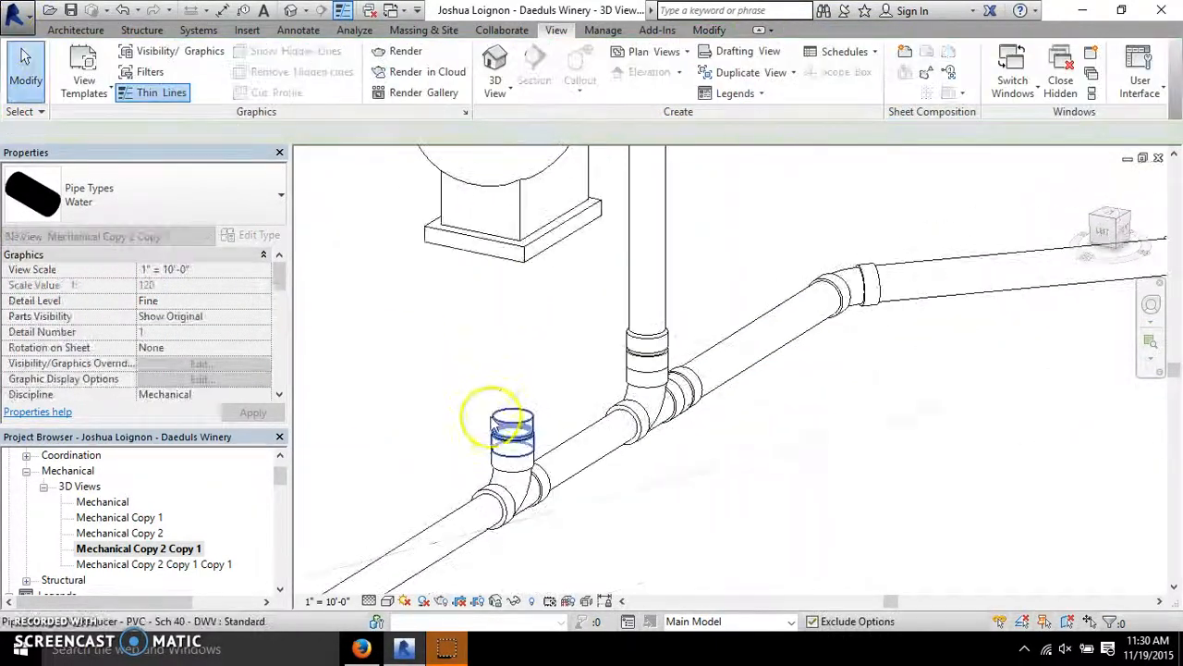
- Select the first-floor water closet and examine its 1/2" water inlet and sanitary outlet connectors
{"action": "left_click", "coordinate": [513, 238]}
{"action": "scroll", "coordinate": [515, 370], "scroll_direction": "down", "scroll_amount": 4}
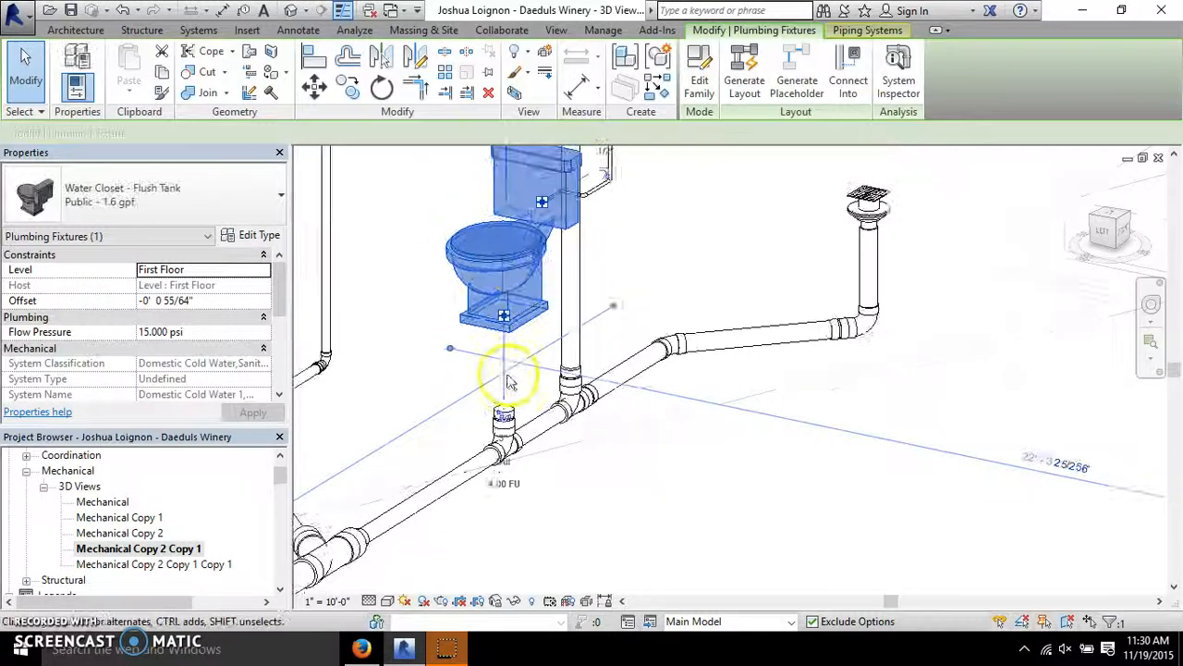
{"action": "scroll", "coordinate": [597, 298], "scroll_direction": "up", "scroll_amount": 5}
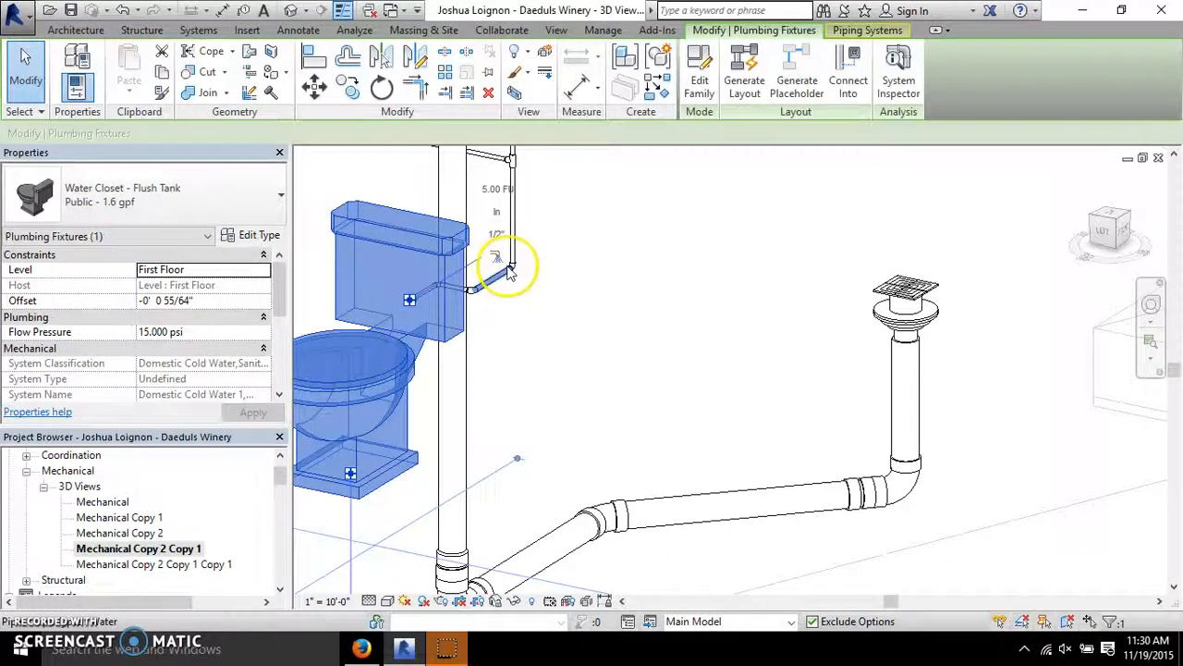
{"action": "scroll", "coordinate": [508, 270], "scroll_direction": "down", "scroll_amount": 3}
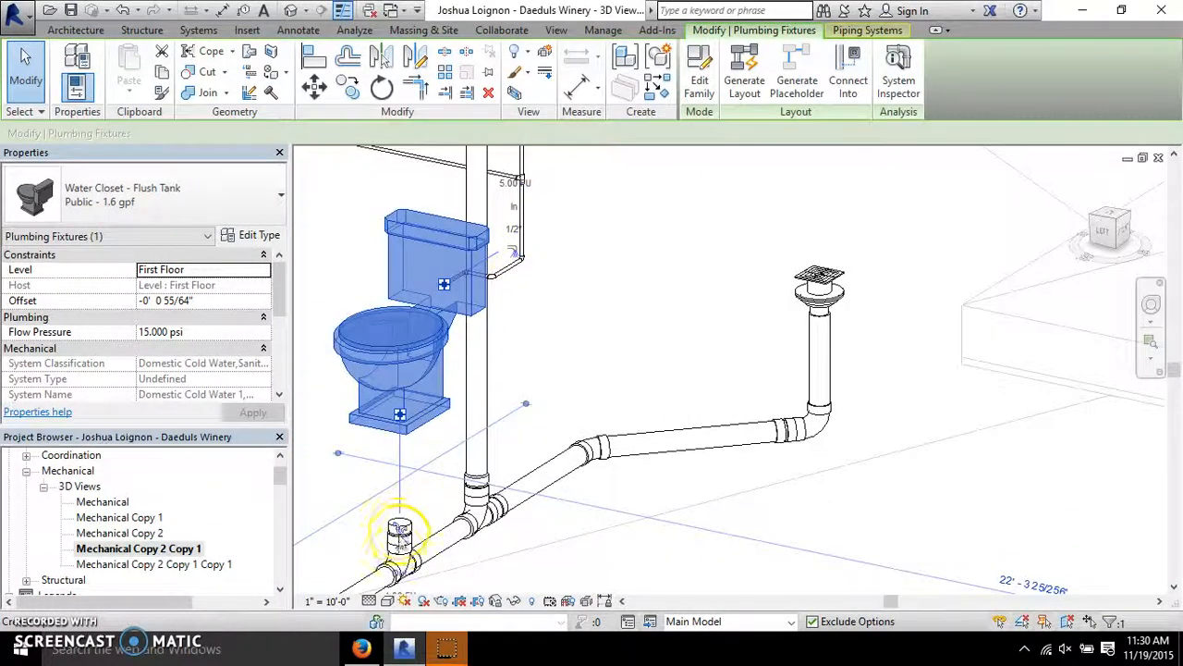
{"action": "scroll", "coordinate": [534, 257], "scroll_direction": "up", "scroll_amount": 2}
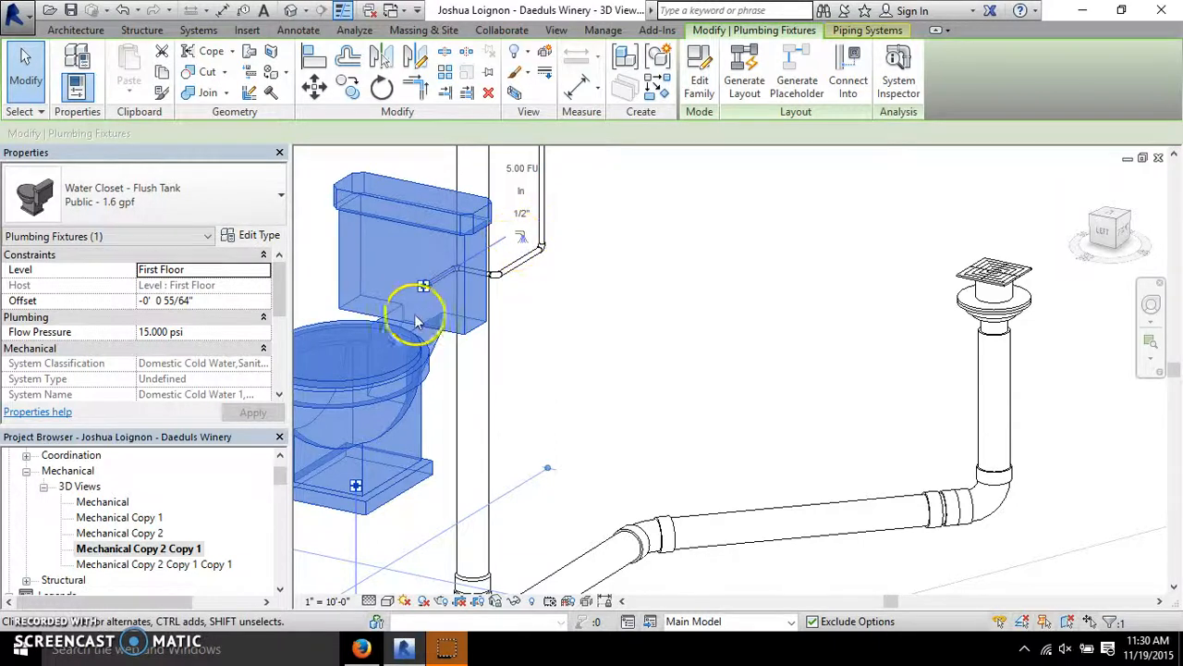
- Clear the water closet selection, and select the PVC reducer on the open drain fitting beneath it to check its pipe connectors
{"action": "scroll", "coordinate": [595, 335], "scroll_direction": "down", "scroll_amount": 3}
{"action": "left_click", "coordinate": [625, 301]}
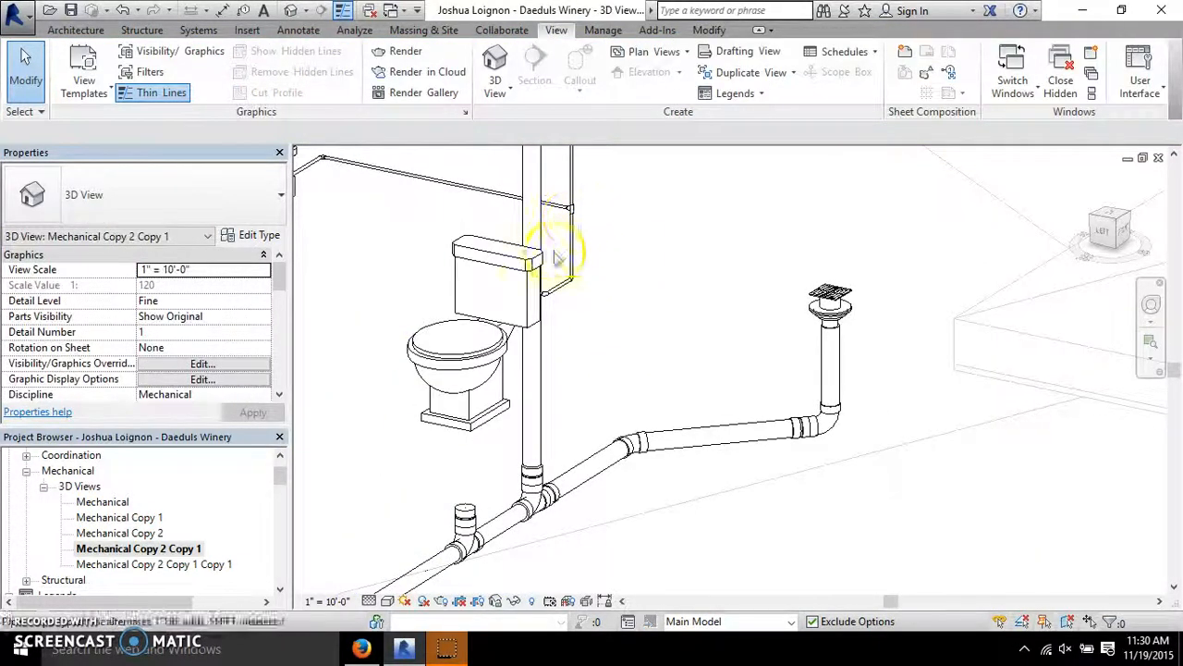
{"action": "scroll", "coordinate": [643, 315], "scroll_direction": "down", "scroll_amount": 2}
{"action": "scroll", "coordinate": [512, 470], "scroll_direction": "up", "scroll_amount": 3}
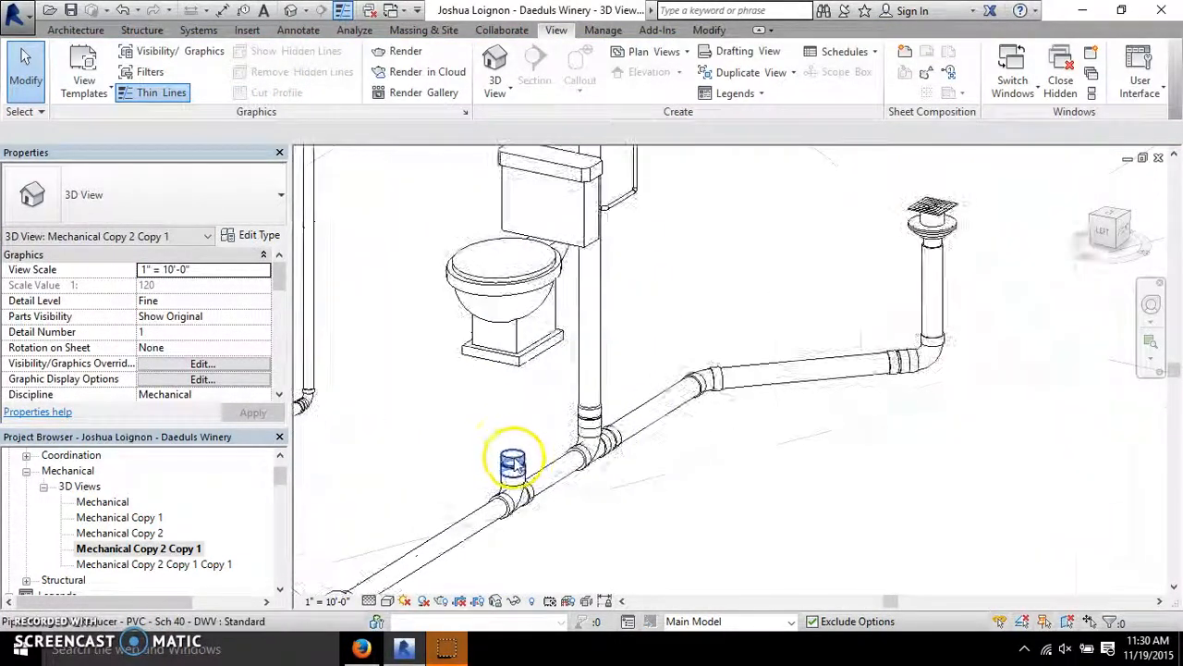
{"action": "left_click", "coordinate": [520, 464]}
{"action": "scroll", "coordinate": [520, 401], "scroll_direction": "up", "scroll_amount": 3}
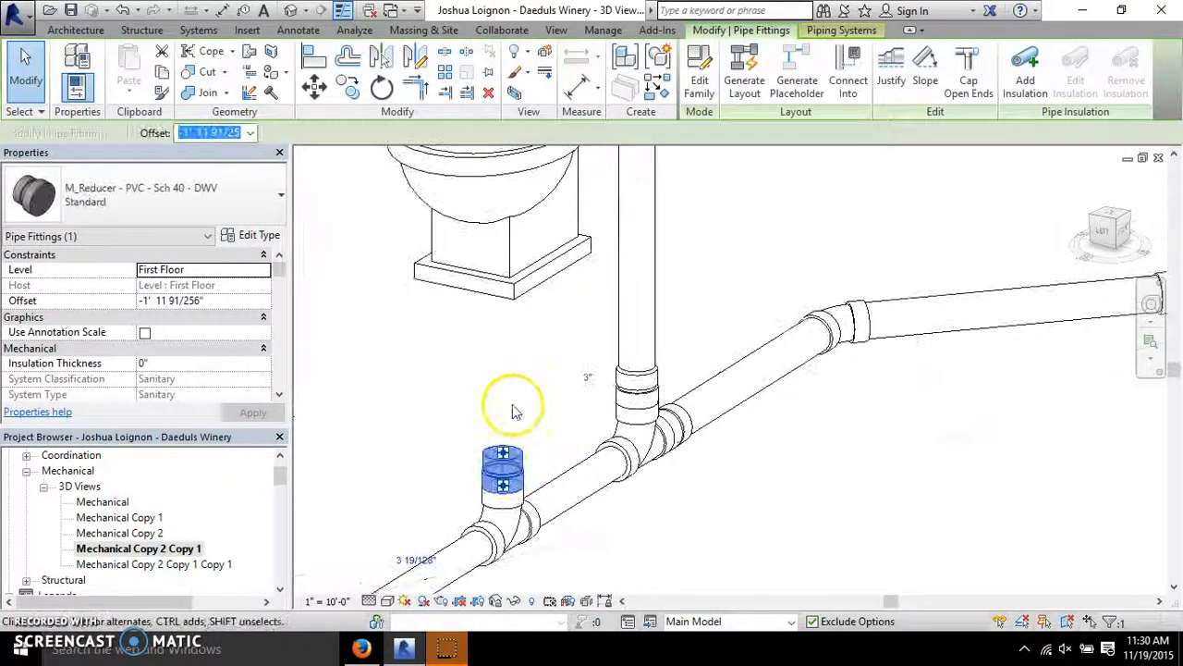
{"action": "left_click", "coordinate": [588, 397]}
- Select the reducer beneath the water closet and the closet itself to compare their sanitary connectors, and clear the selection
{"action": "scroll", "coordinate": [564, 400], "scroll_direction": "down", "scroll_amount": 3}
{"action": "scroll", "coordinate": [552, 422], "scroll_direction": "up", "scroll_amount": 3}
{"action": "left_click", "coordinate": [553, 423]}
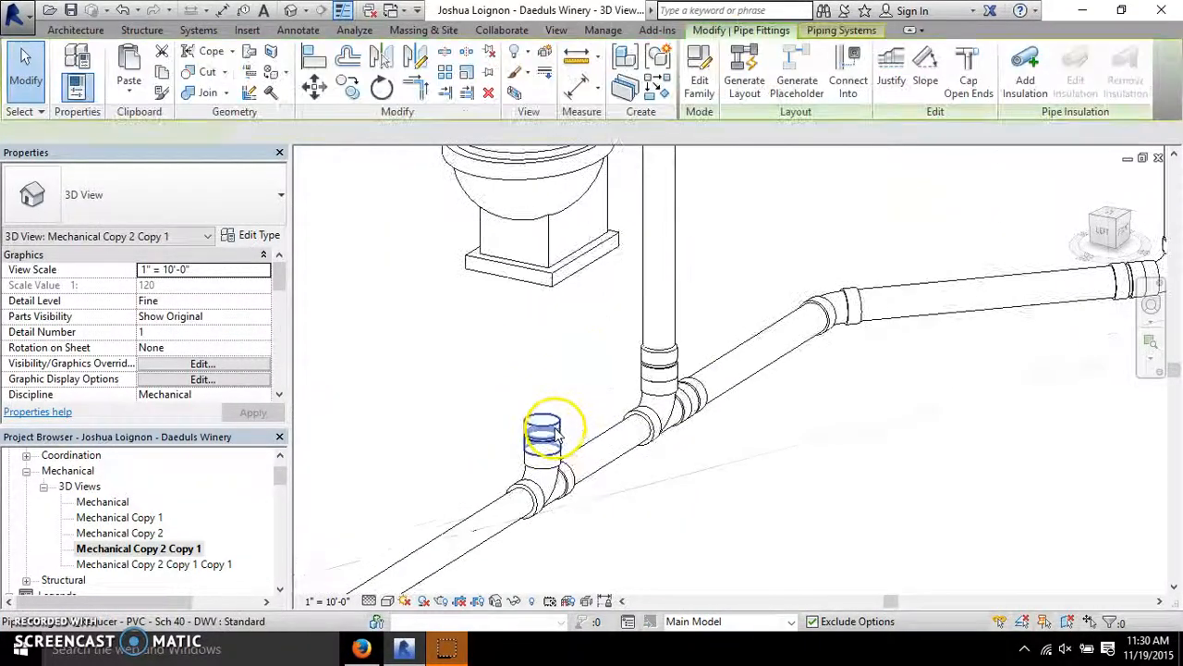
{"action": "left_click", "coordinate": [545, 259]}
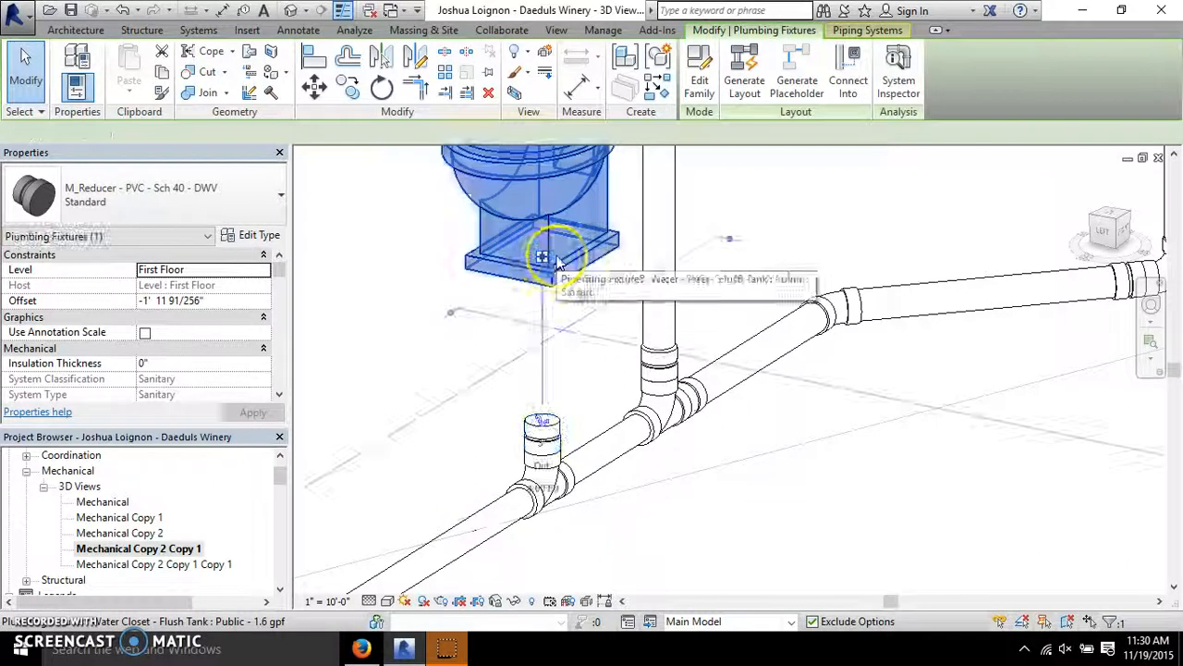
{"action": "left_click", "coordinate": [361, 149]}
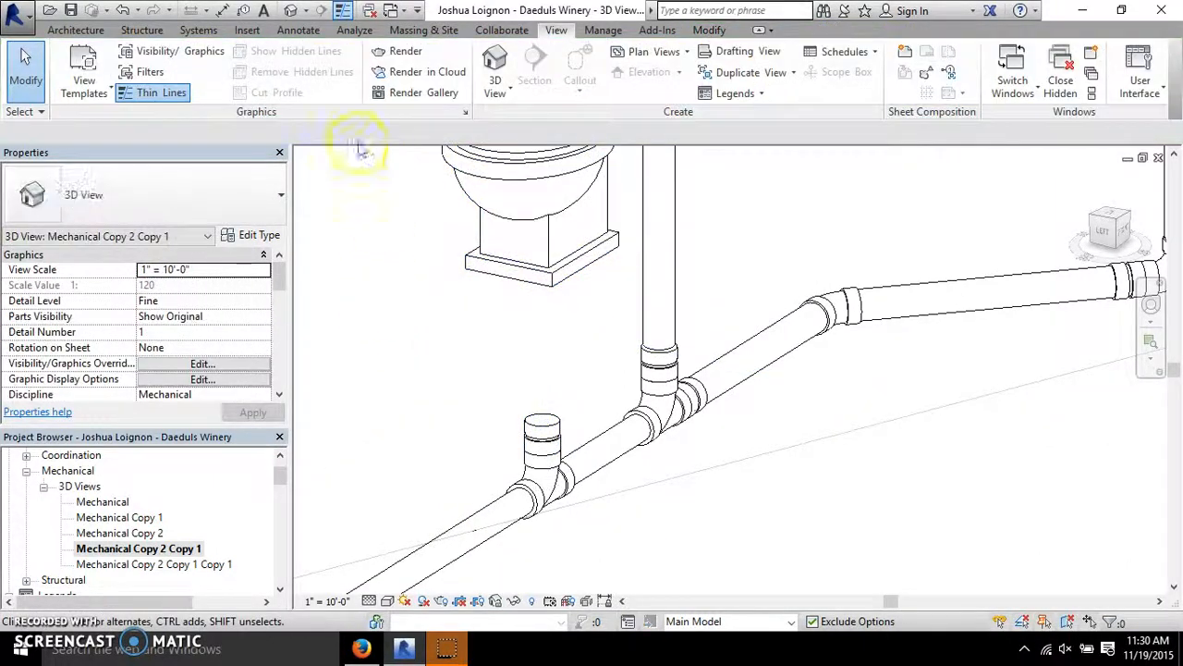
- Start placing a component and browse the US Imperial family library to the Plumbing, MEP, Fixtures folder
{"action": "left_click", "coordinate": [67, 31]}
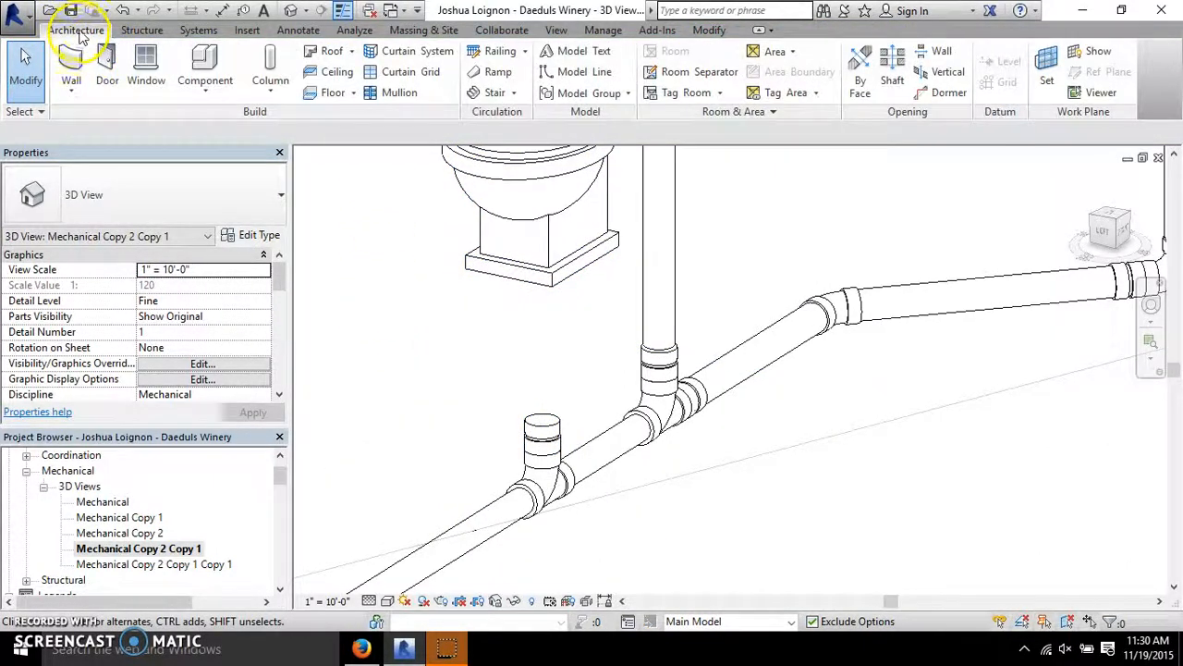
{"action": "left_click", "coordinate": [205, 63]}
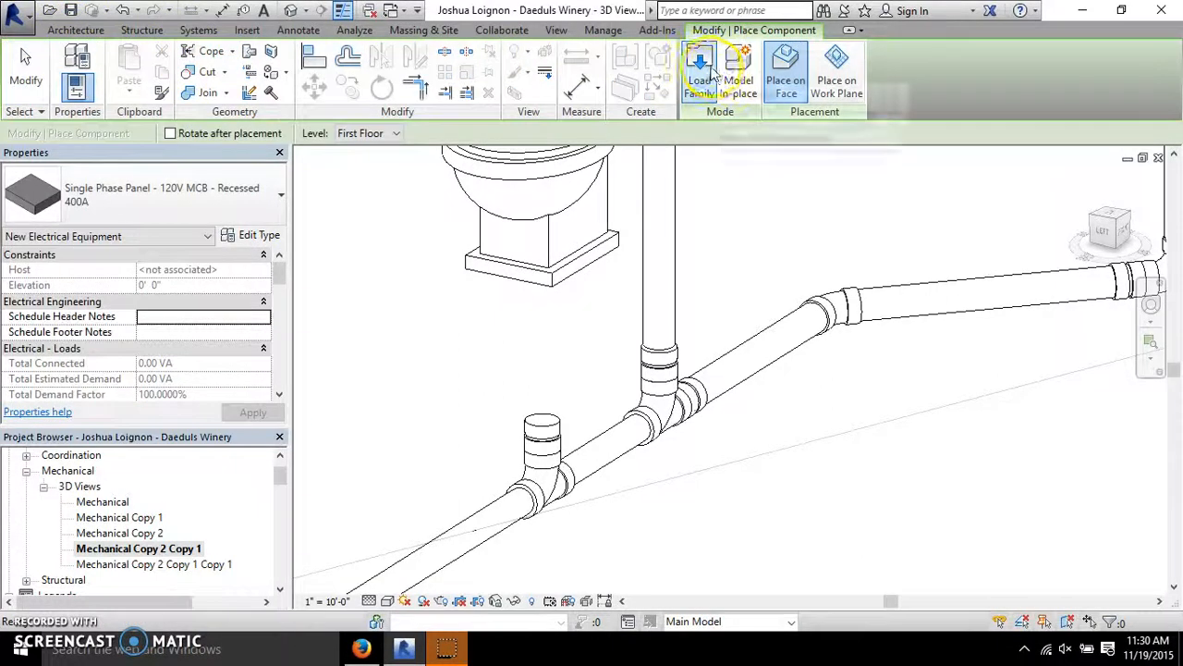
{"action": "left_click", "coordinate": [705, 74]}
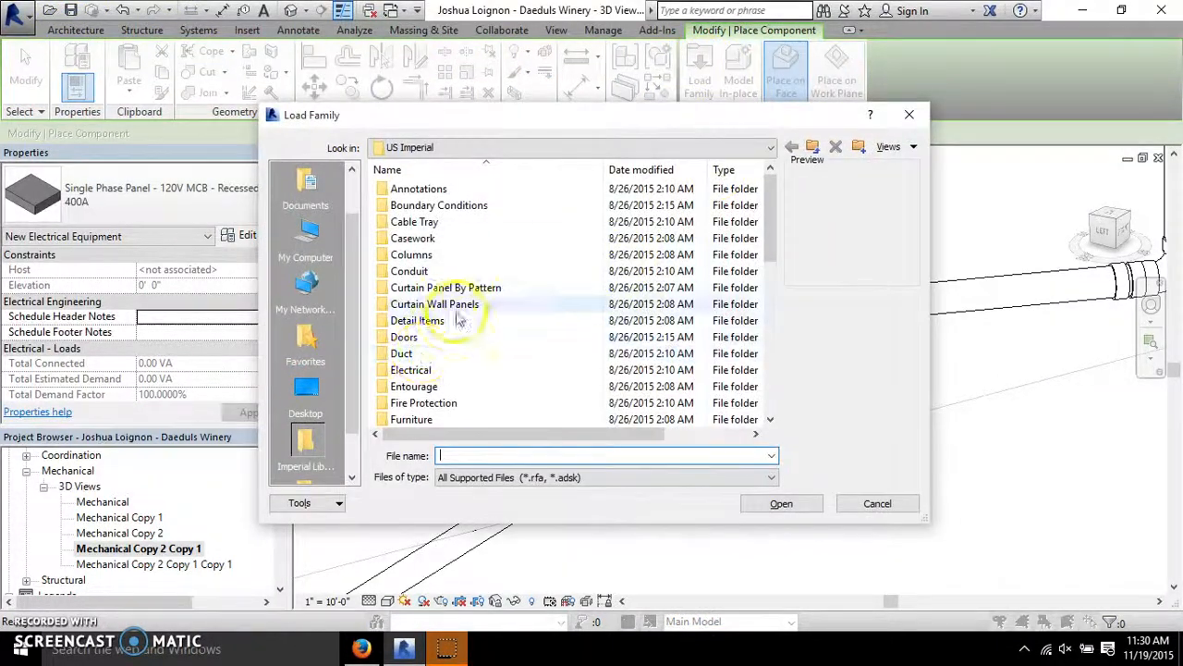
{"action": "scroll", "coordinate": [453, 314], "scroll_direction": "down", "scroll_amount": 6}
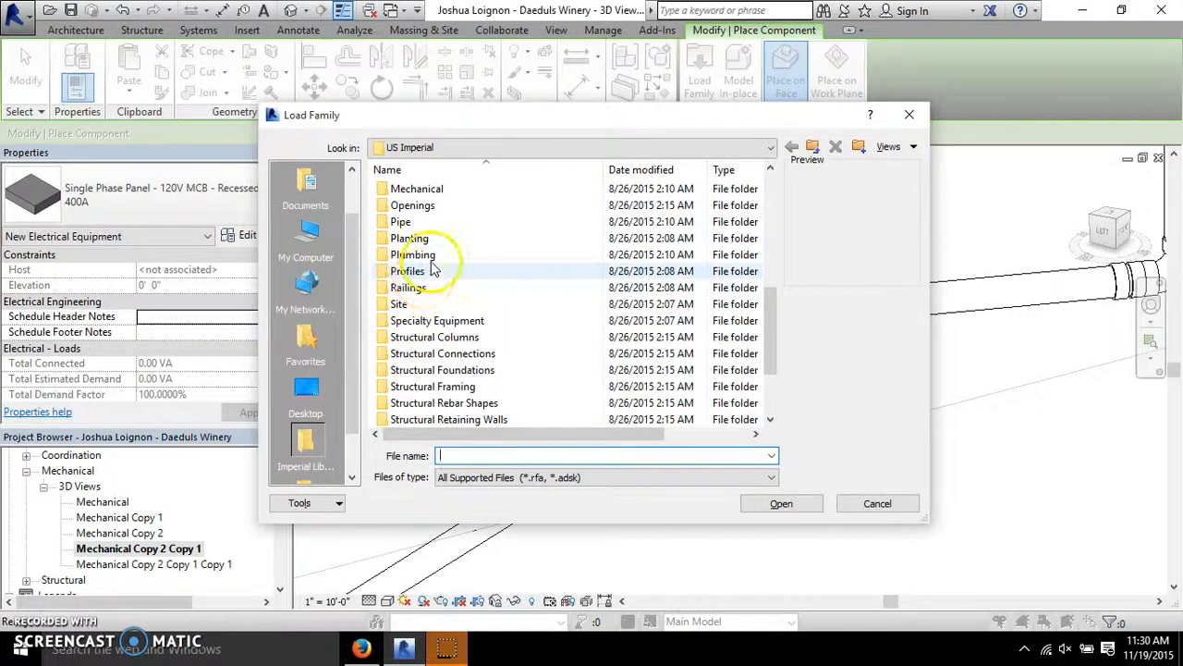
{"action": "double_click", "coordinate": [431, 256]}
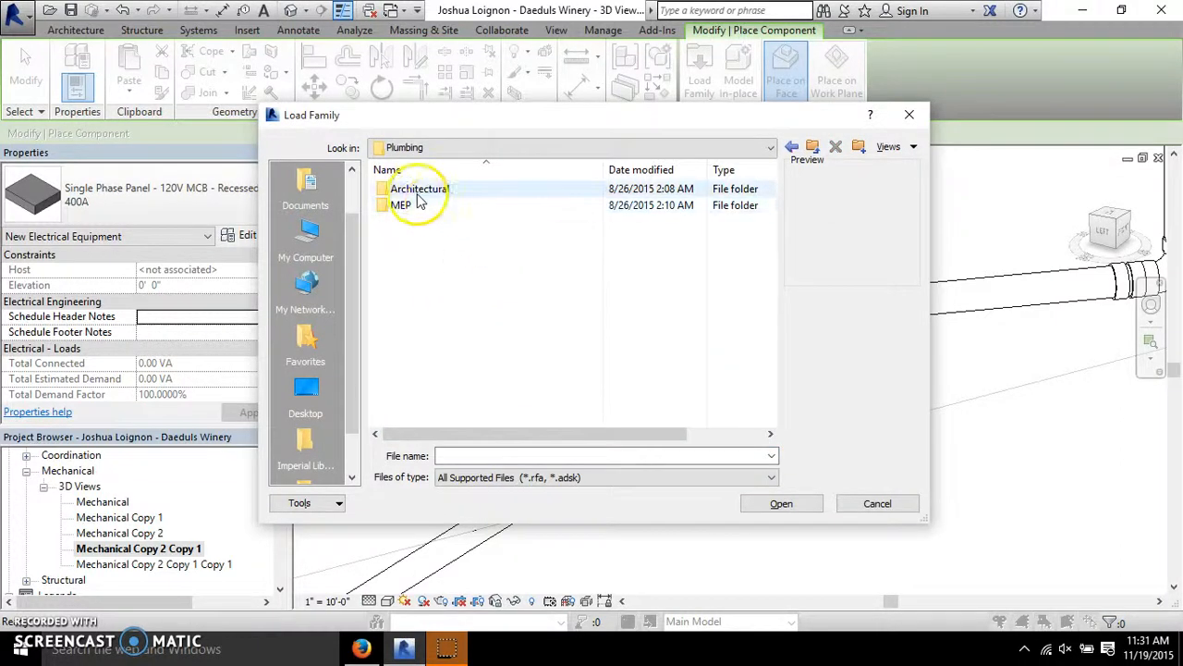
{"action": "left_click_drag", "start_coordinate": [444, 116], "coordinate": [839, 227]}
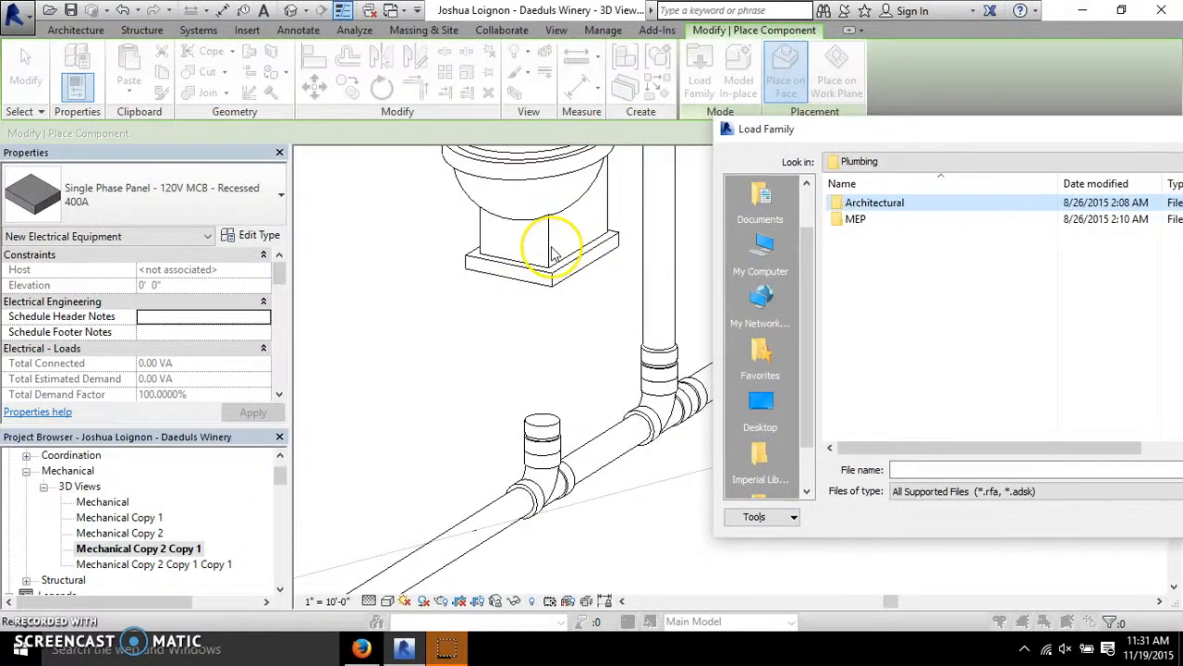
{"action": "left_click_drag", "start_coordinate": [893, 134], "coordinate": [629, 103]}
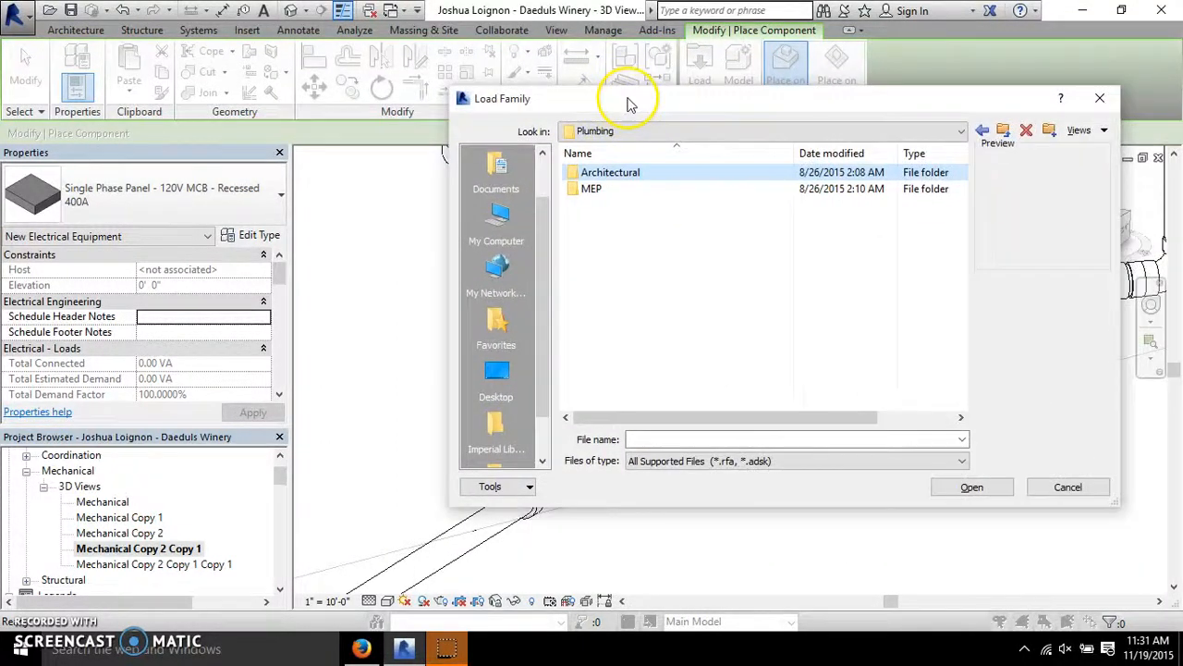
{"action": "left_click", "coordinate": [596, 194]}
{"action": "double_click", "coordinate": [596, 192]}
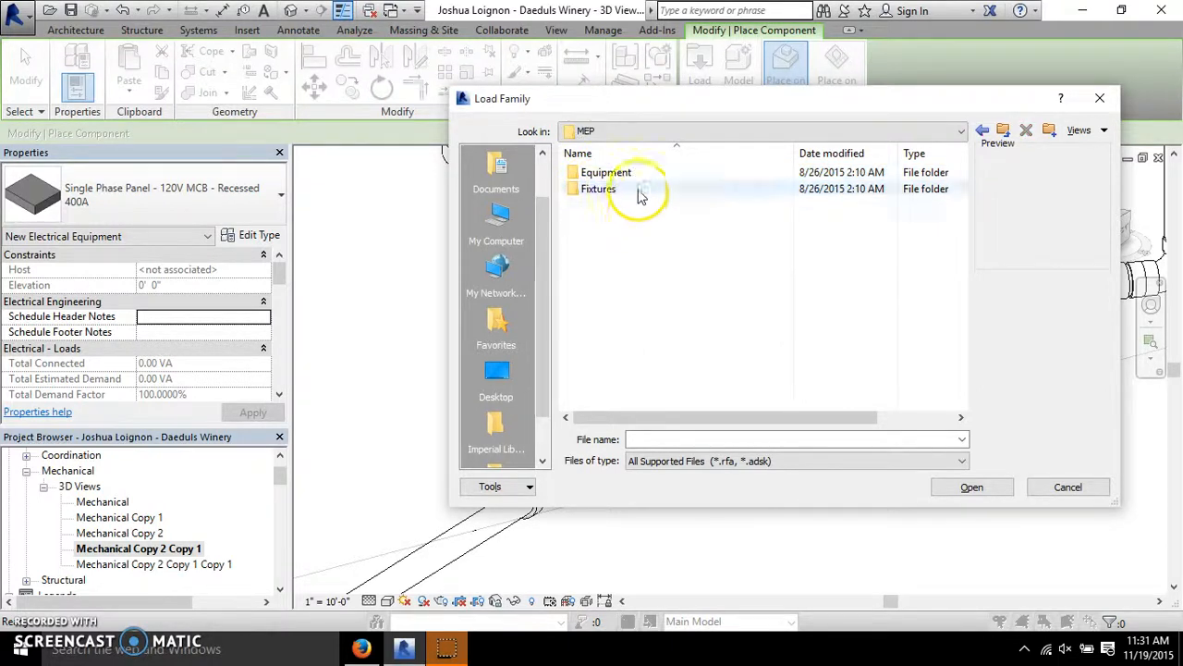
{"action": "double_click", "coordinate": [596, 189]}
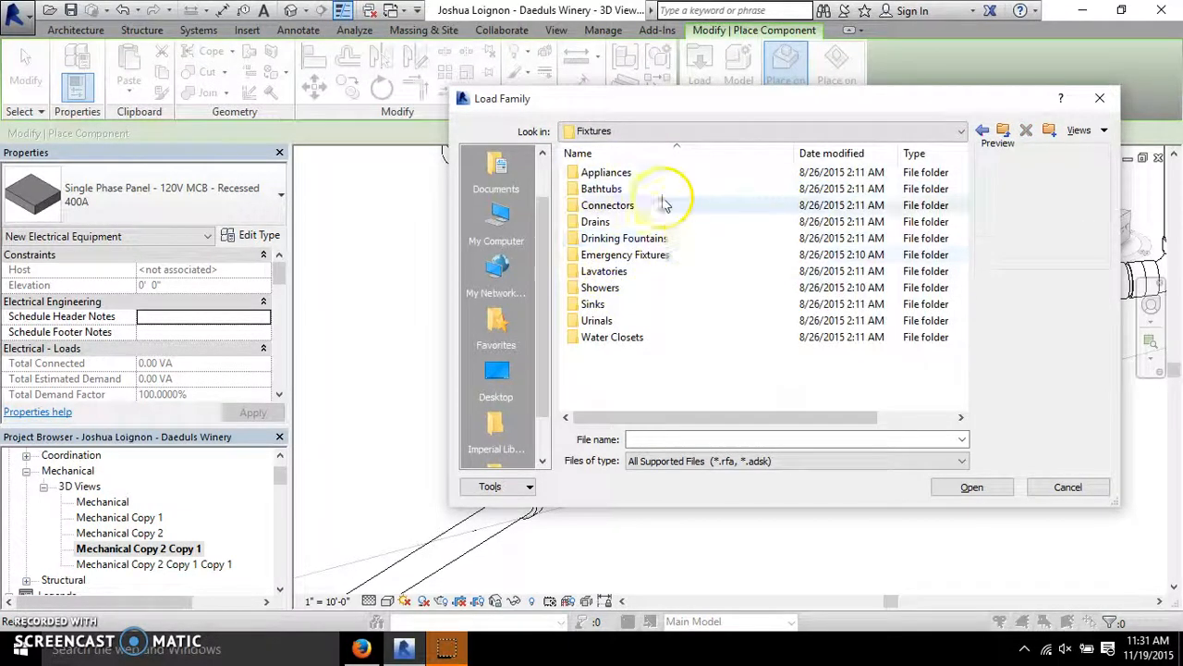
- Preview the Urinal - Stall family in the Urinals folder and return to the Fixtures folder
{"action": "double_click", "coordinate": [611, 321]}
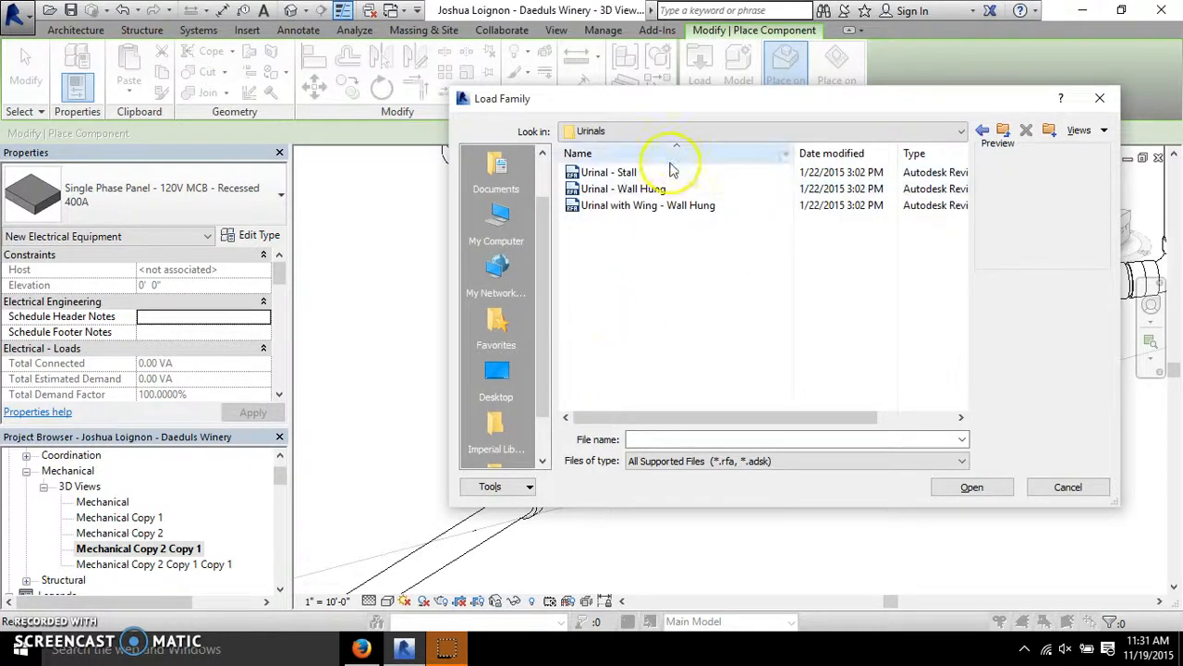
{"action": "left_click", "coordinate": [613, 174]}
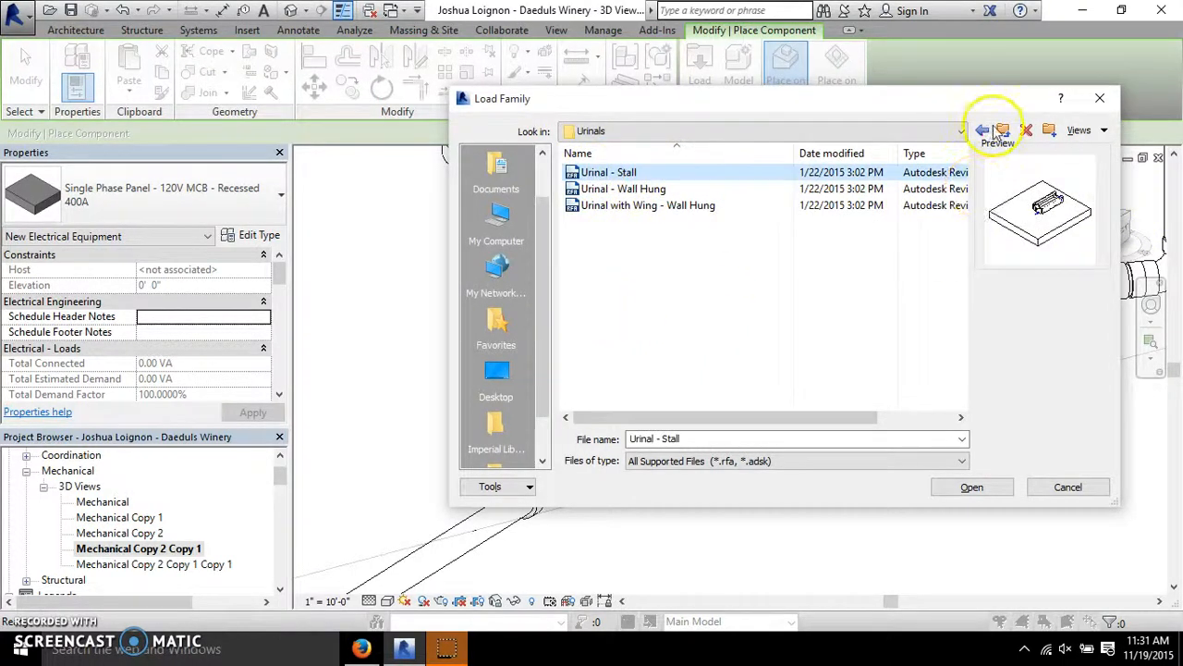
{"action": "left_click", "coordinate": [996, 132]}
- Preview the families in the Water Closets folder, and try to load Water Closet - Flush Tank, cancelling the overwrite
{"action": "double_click", "coordinate": [618, 340]}
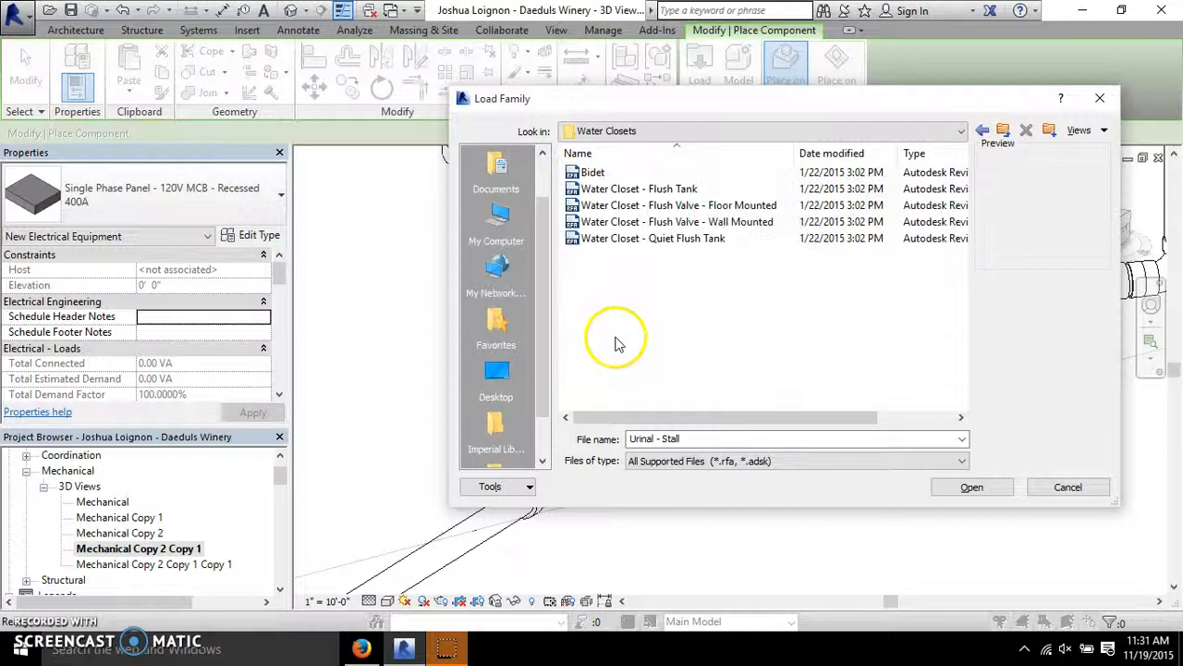
{"action": "left_click", "coordinate": [593, 173]}
{"action": "left_click", "coordinate": [682, 189]}
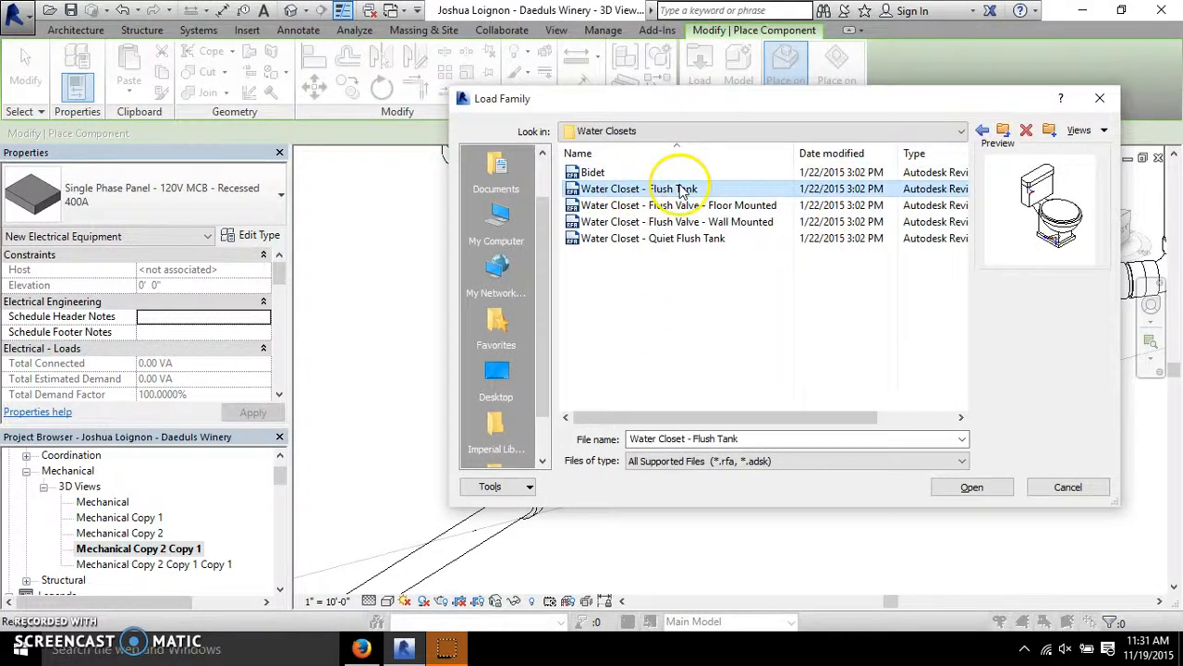
{"action": "left_click", "coordinate": [649, 206]}
{"action": "left_click", "coordinate": [651, 222]}
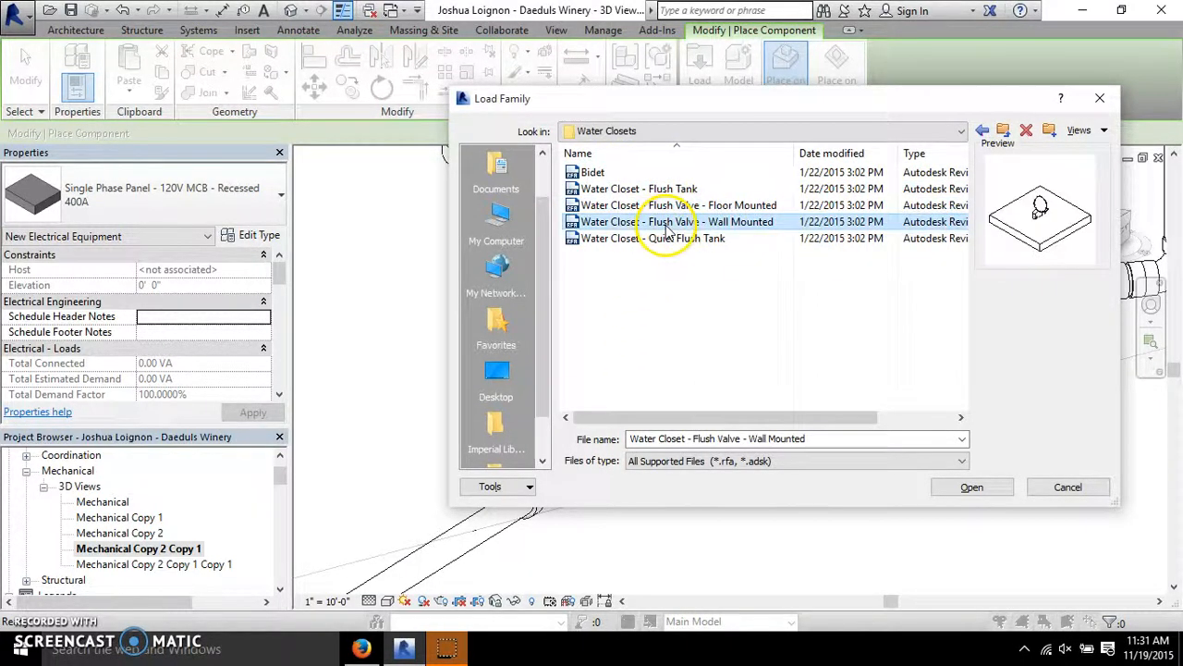
{"action": "left_click", "coordinate": [636, 239]}
{"action": "double_click", "coordinate": [668, 189]}
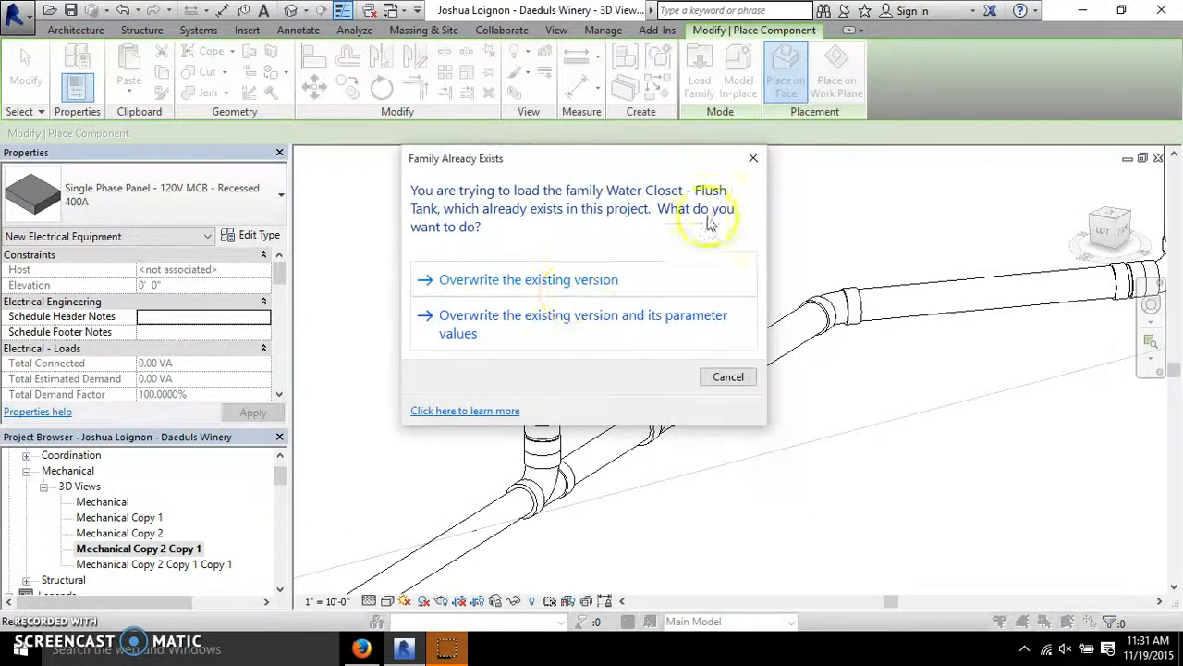
{"action": "left_click", "coordinate": [753, 162]}
- Place a Single Phase Panel - 120V MCB - Recessed, 400A, on the face beside the sanitary piping, and leave component placement
{"action": "scroll", "coordinate": [536, 338], "scroll_direction": "down", "scroll_amount": 3}
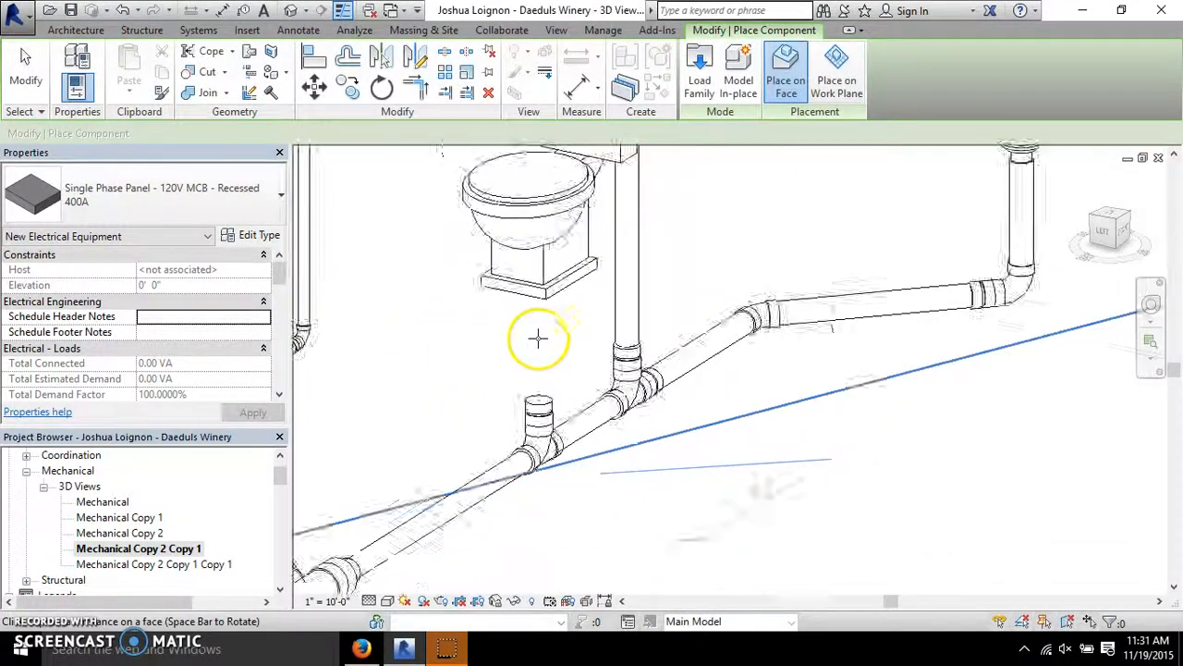
{"action": "left_click", "coordinate": [637, 396]}
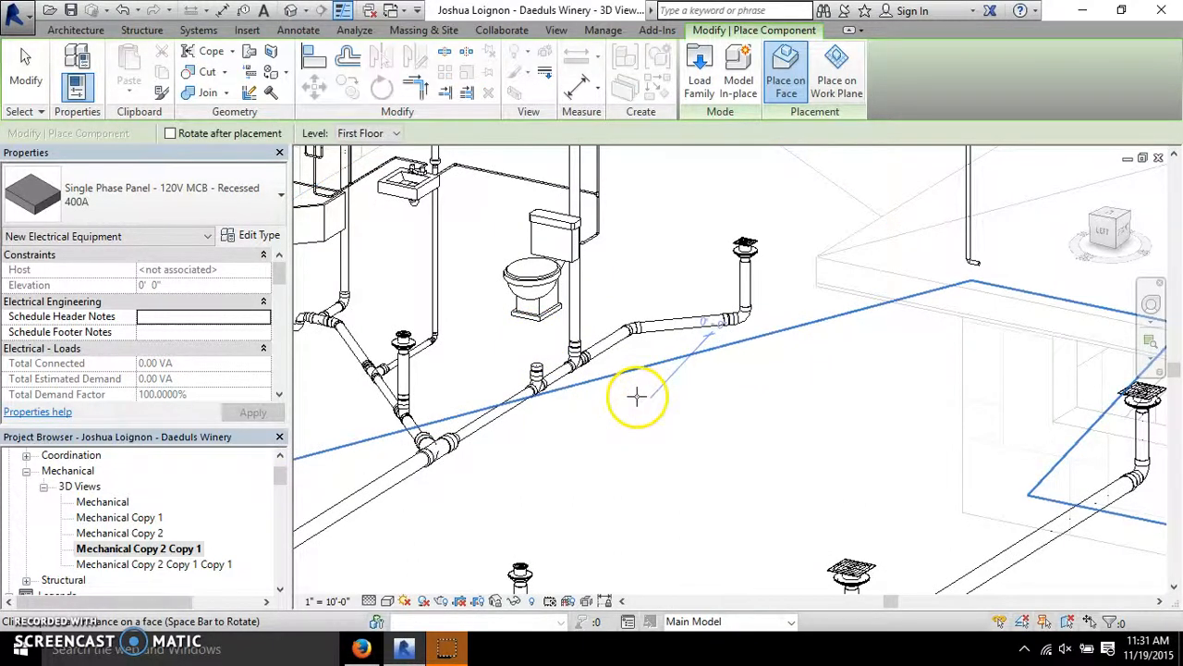
{"action": "scroll", "coordinate": [705, 361], "scroll_direction": "down", "scroll_amount": 2}
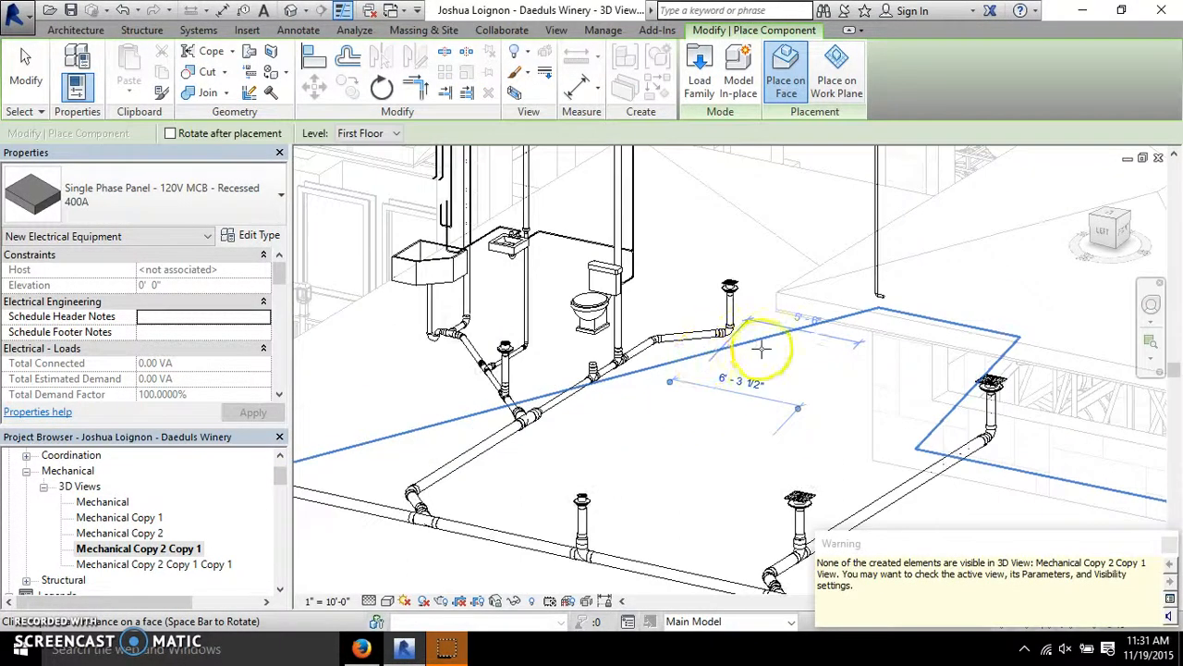
{"action": "left_click", "coordinate": [24, 74]}
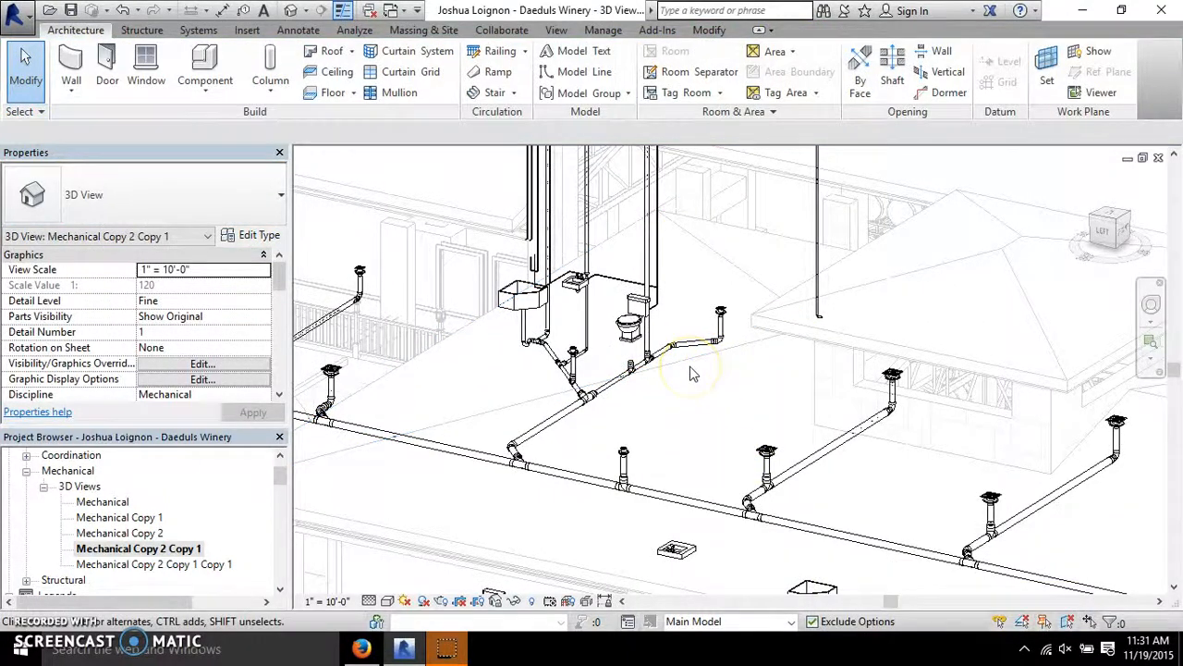
- Try to draw a pipe from the first-floor water closet's sanitary outlet connector, and leave the pipe command
{"action": "scroll", "coordinate": [690, 374], "scroll_direction": "up", "scroll_amount": 3}
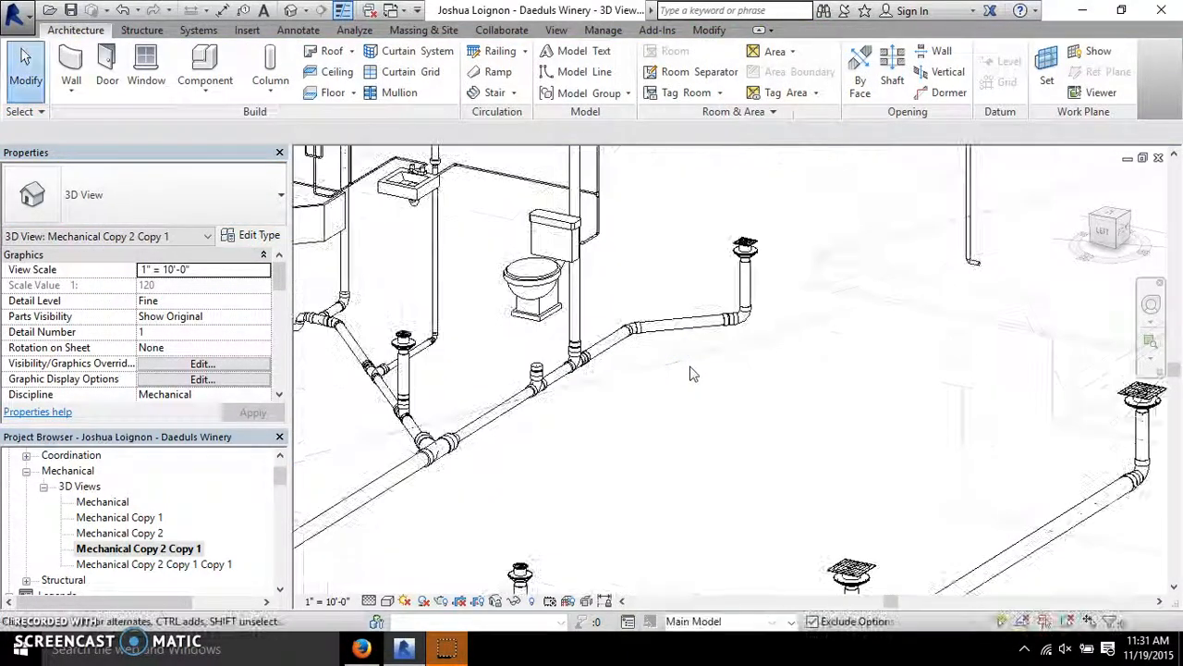
{"action": "left_click", "coordinate": [532, 276]}
{"action": "scroll", "coordinate": [532, 329], "scroll_direction": "up", "scroll_amount": 2}
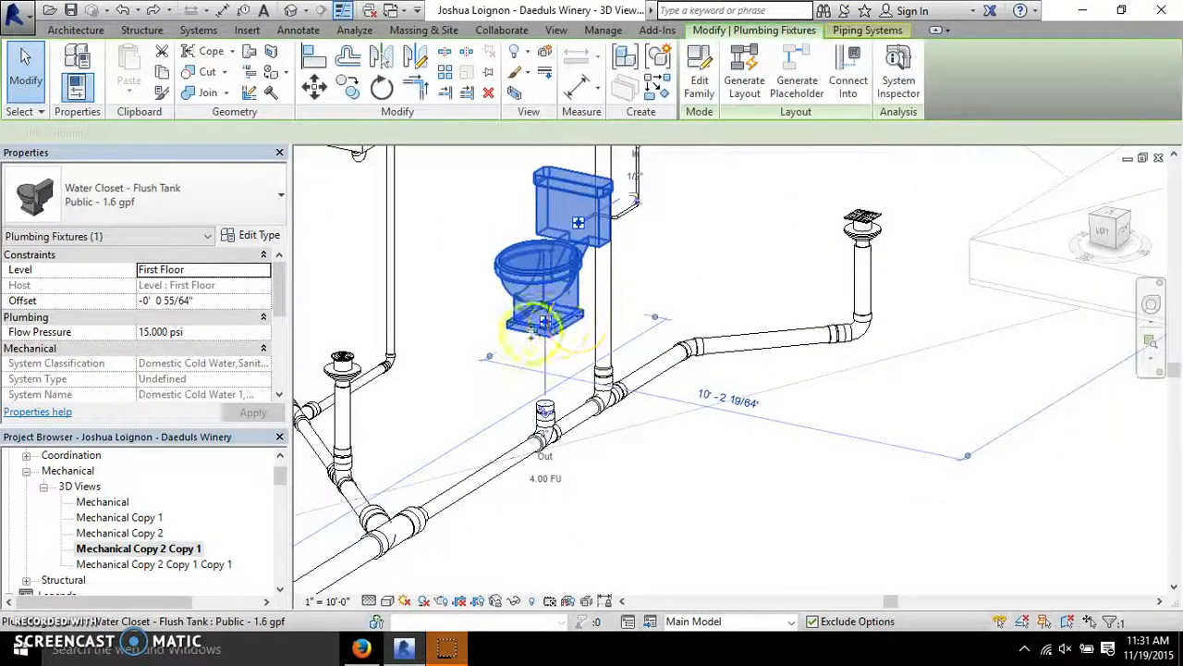
{"action": "scroll", "coordinate": [532, 430], "scroll_direction": "up", "scroll_amount": 1}
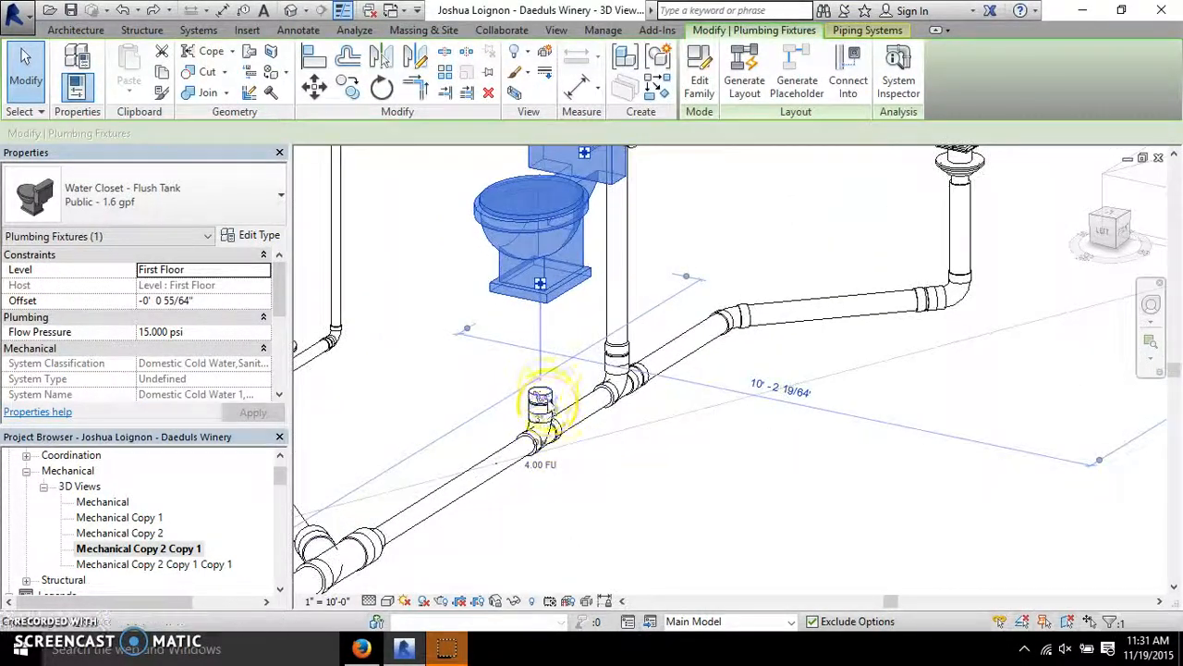
{"action": "left_click", "coordinate": [544, 287]}
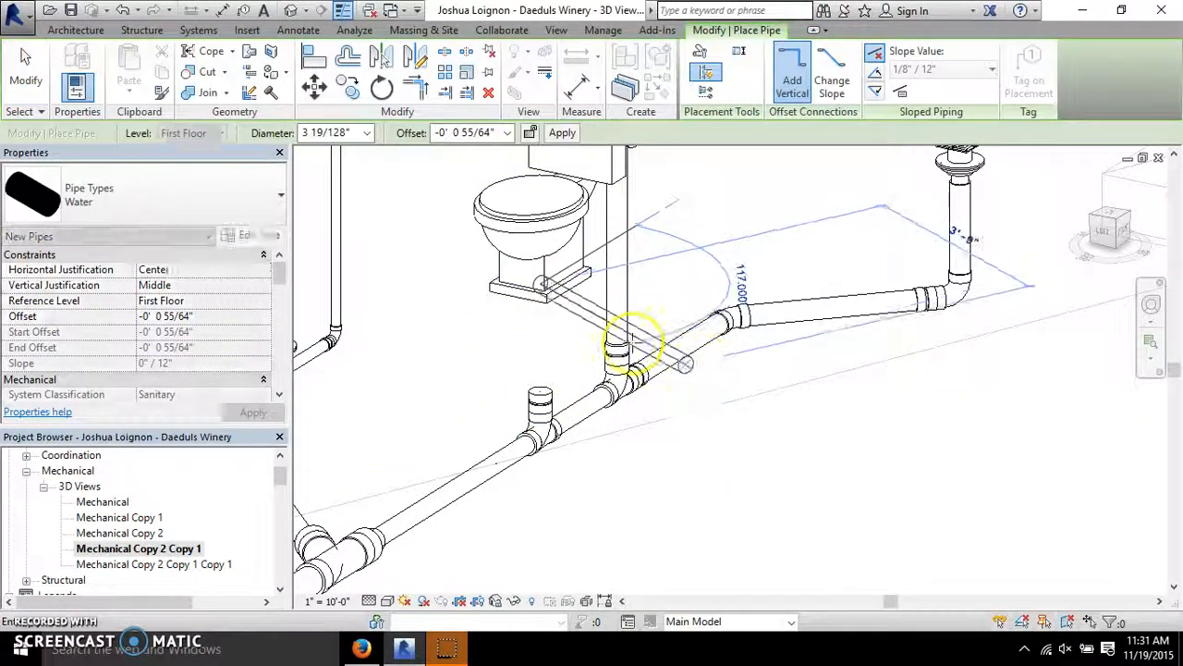
{"action": "left_click", "coordinate": [26, 57]}
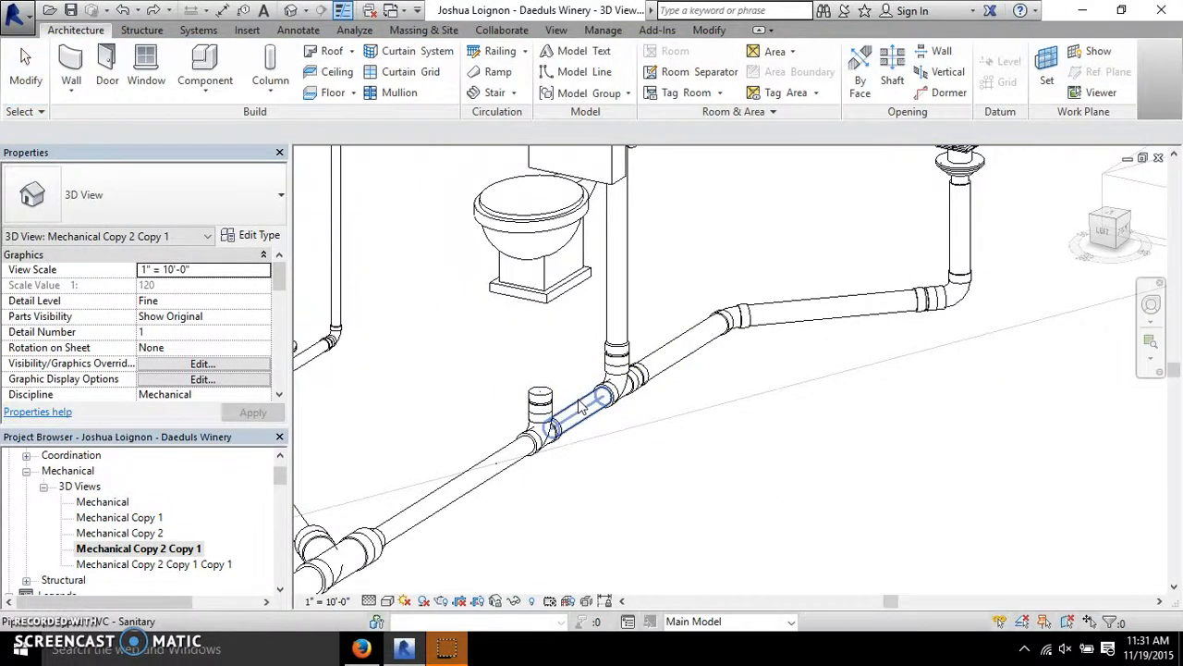
- Undo the deletion of the vertical sanitary pipe between the first-floor water closet and the drain fitting below it
{"action": "scroll", "coordinate": [579, 403], "scroll_direction": "up", "scroll_amount": 3}
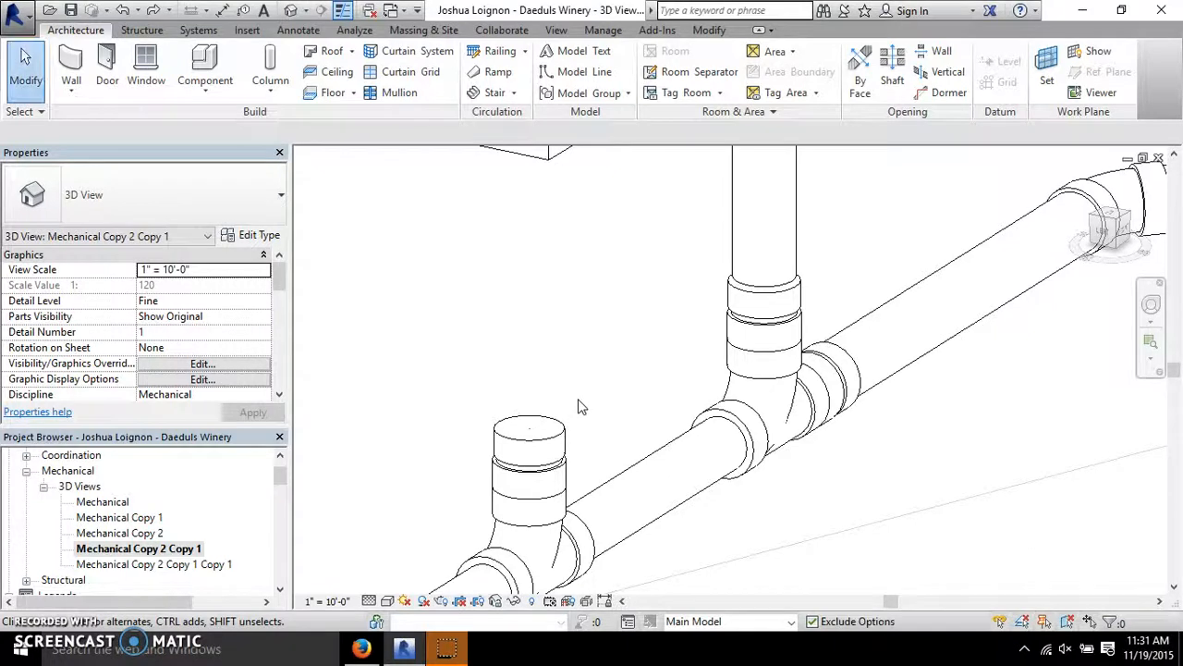
{"action": "scroll", "coordinate": [581, 406], "scroll_direction": "down", "scroll_amount": 3}
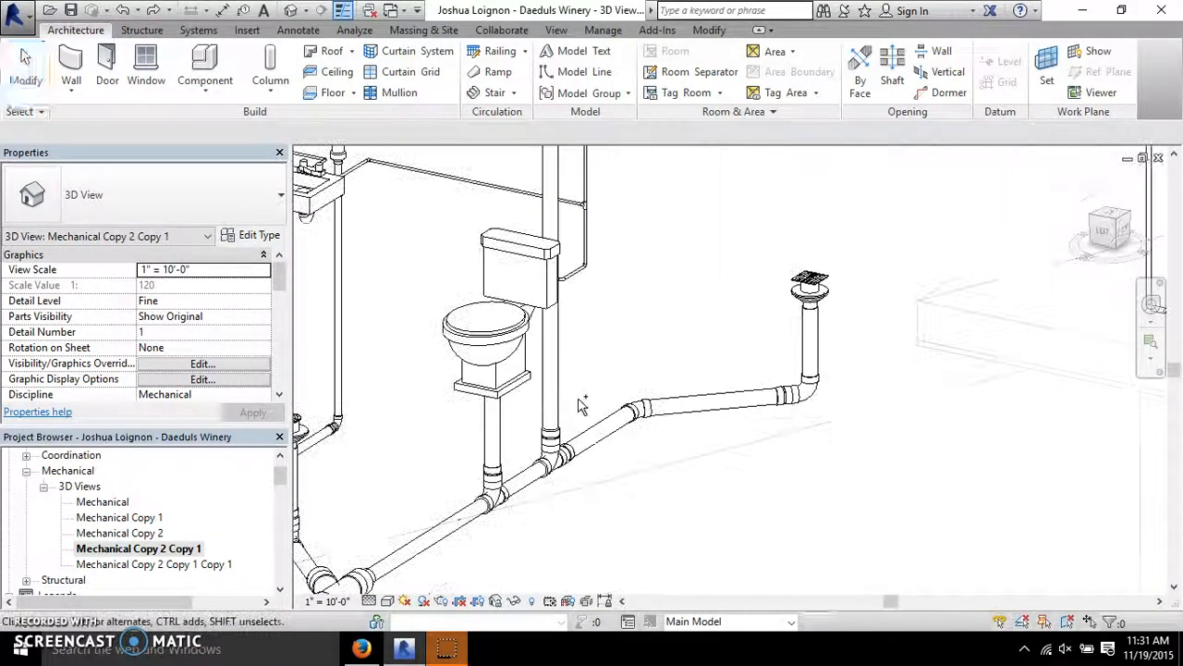
{"action": "scroll", "coordinate": [578, 404], "scroll_direction": "down", "scroll_amount": 2}
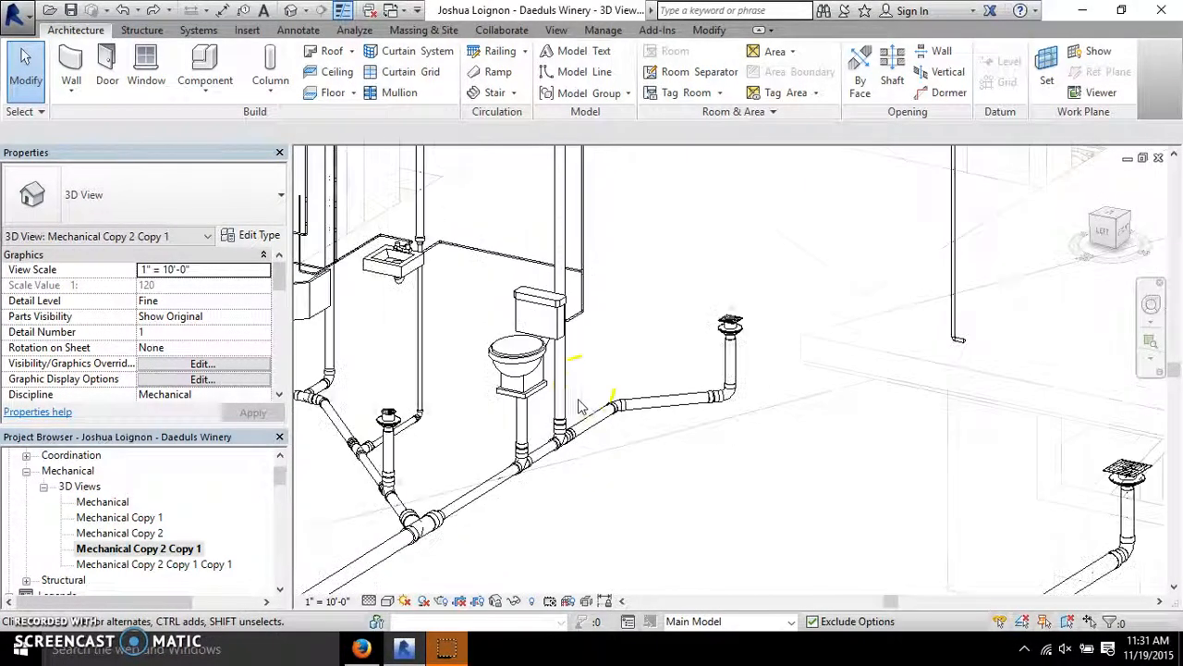
- Examine the sanitary branch piping from the water closet to the main line and the neighbouring floor drain
{"action": "scroll", "coordinate": [632, 310], "scroll_direction": "down", "scroll_amount": 2}
{"action": "scroll", "coordinate": [418, 535], "scroll_direction": "up", "scroll_amount": 3}
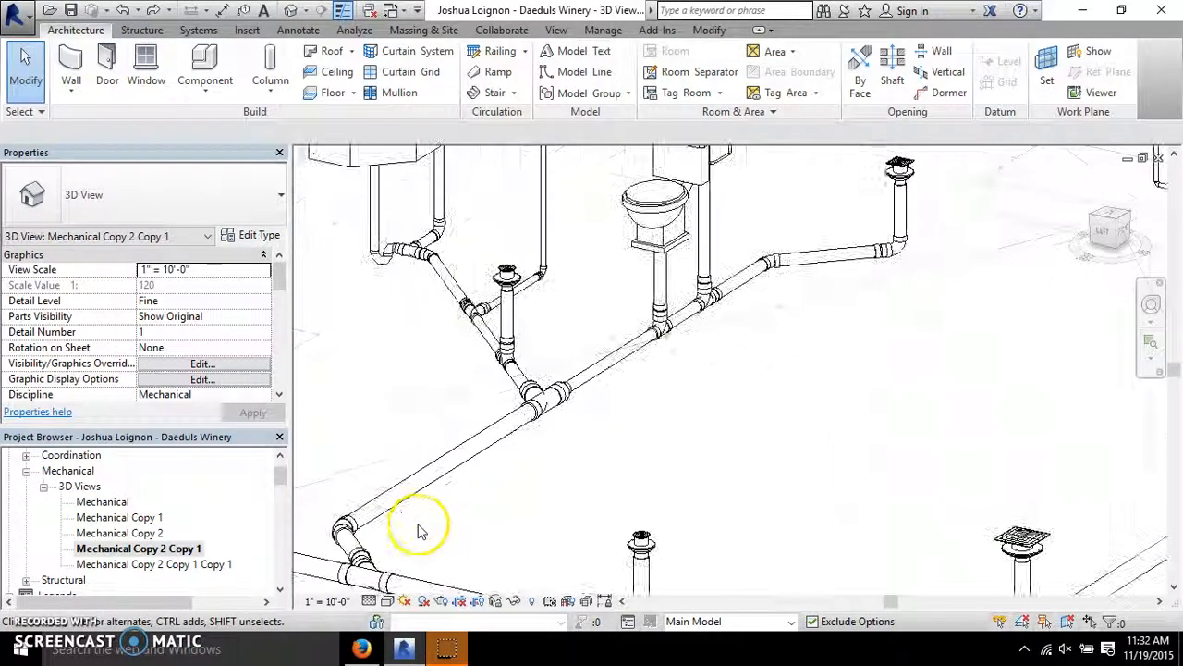
{"action": "scroll", "coordinate": [573, 444], "scroll_direction": "down", "scroll_amount": 2}
{"action": "scroll", "coordinate": [749, 327], "scroll_direction": "up", "scroll_amount": 3}
{"action": "scroll", "coordinate": [827, 280], "scroll_direction": "up", "scroll_amount": 2}
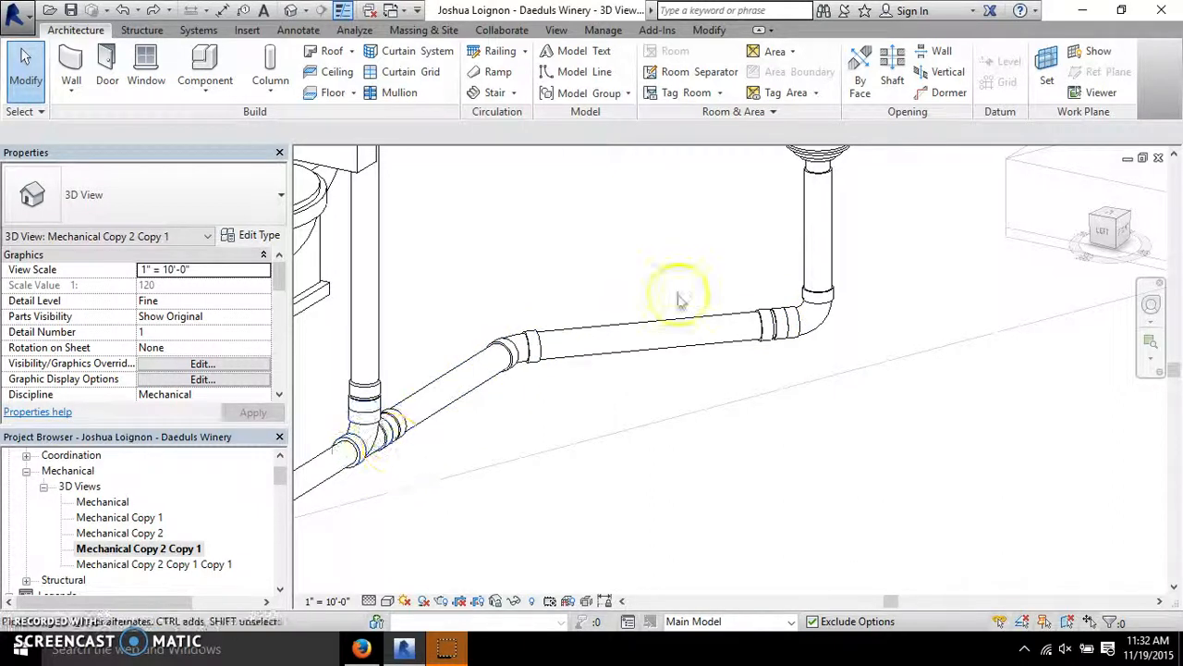
- Examine the sanitary branch lines, floor drains and water risers across the building's piping network
{"action": "scroll", "coordinate": [754, 254], "scroll_direction": "down", "scroll_amount": 2}
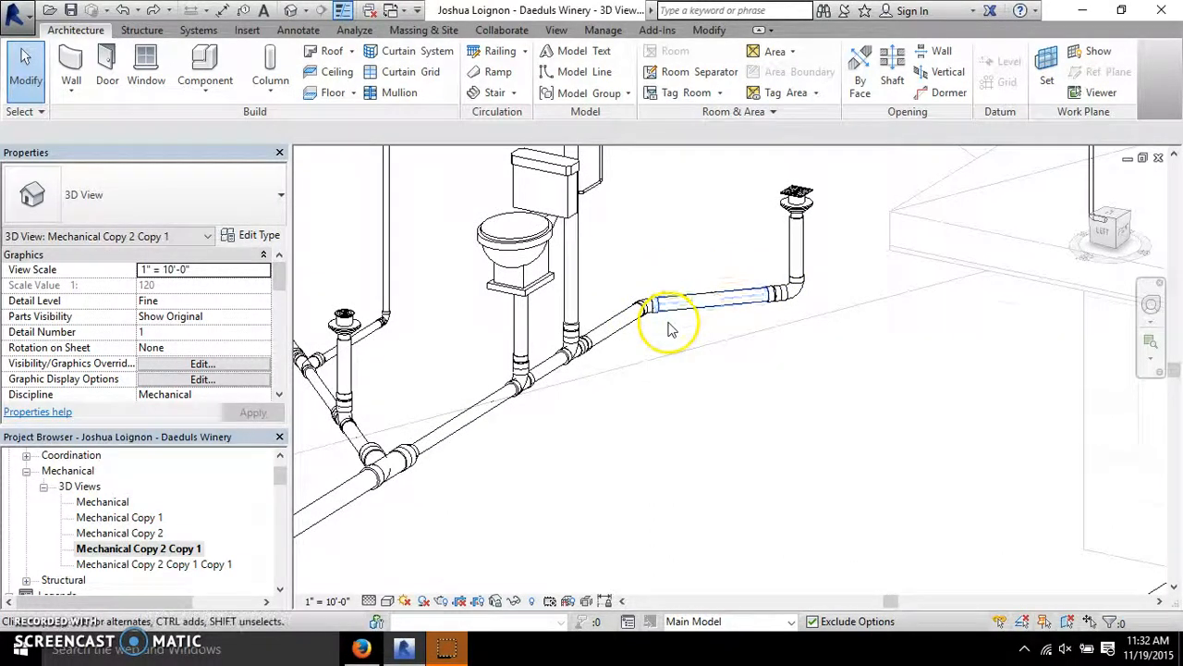
{"action": "scroll", "coordinate": [674, 333], "scroll_direction": "down", "scroll_amount": 4}
{"action": "scroll", "coordinate": [619, 402], "scroll_direction": "up", "scroll_amount": 2}
{"action": "scroll", "coordinate": [619, 402], "scroll_direction": "down", "scroll_amount": 2}
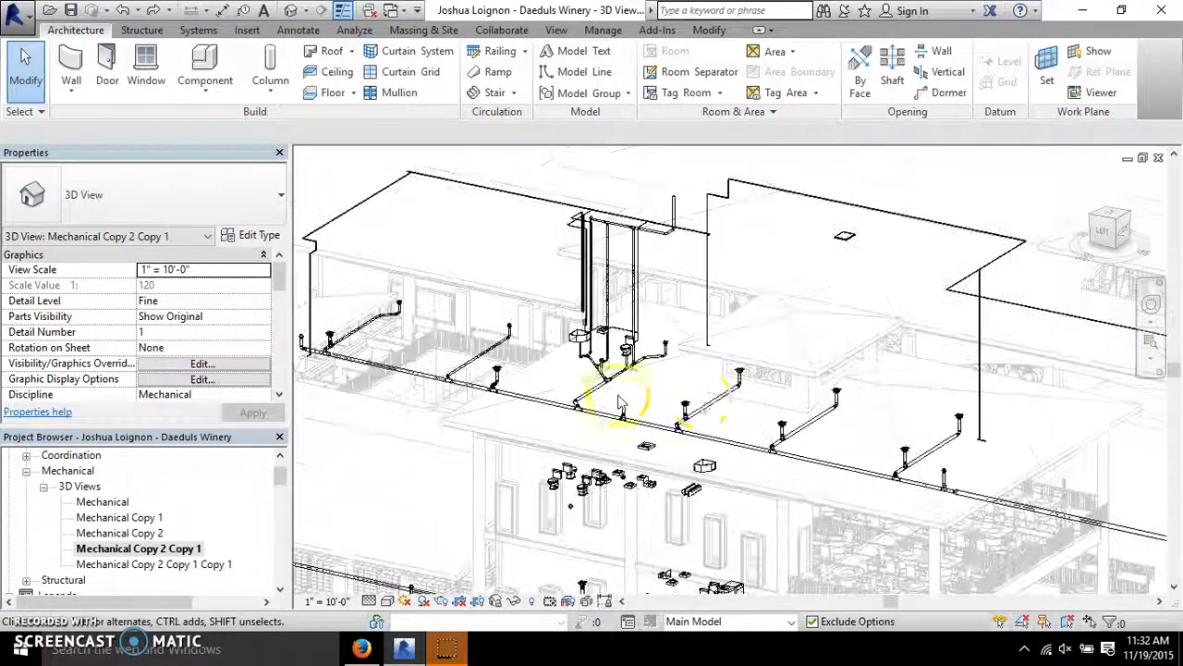
{"action": "scroll", "coordinate": [504, 362], "scroll_direction": "up", "scroll_amount": 2}
{"action": "scroll", "coordinate": [505, 370], "scroll_direction": "down", "scroll_amount": 1}
{"action": "left_click", "coordinate": [581, 354]}
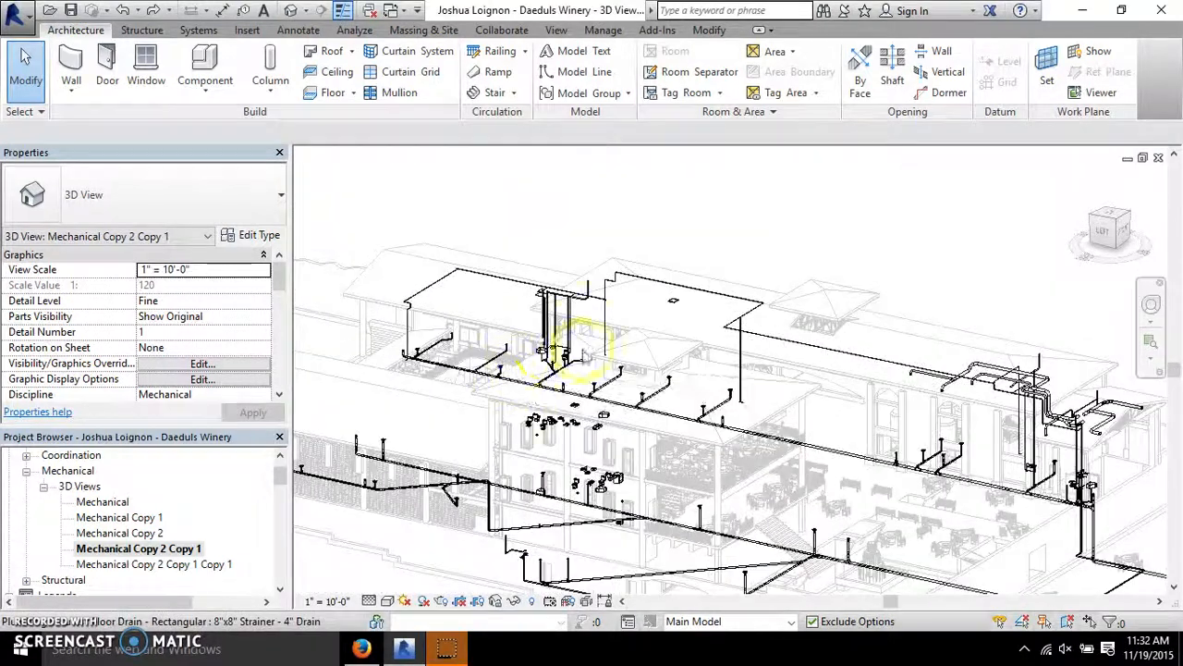
{"action": "scroll", "coordinate": [500, 363], "scroll_direction": "up", "scroll_amount": 4}
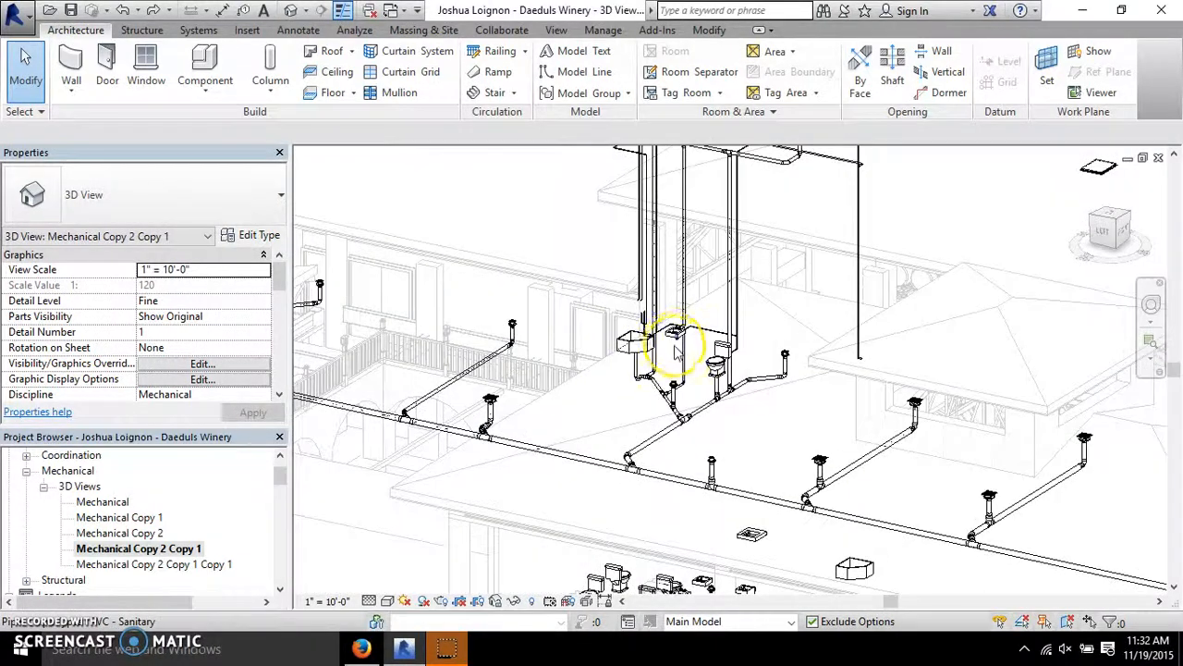
{"action": "scroll", "coordinate": [670, 293], "scroll_direction": "down", "scroll_amount": 3}
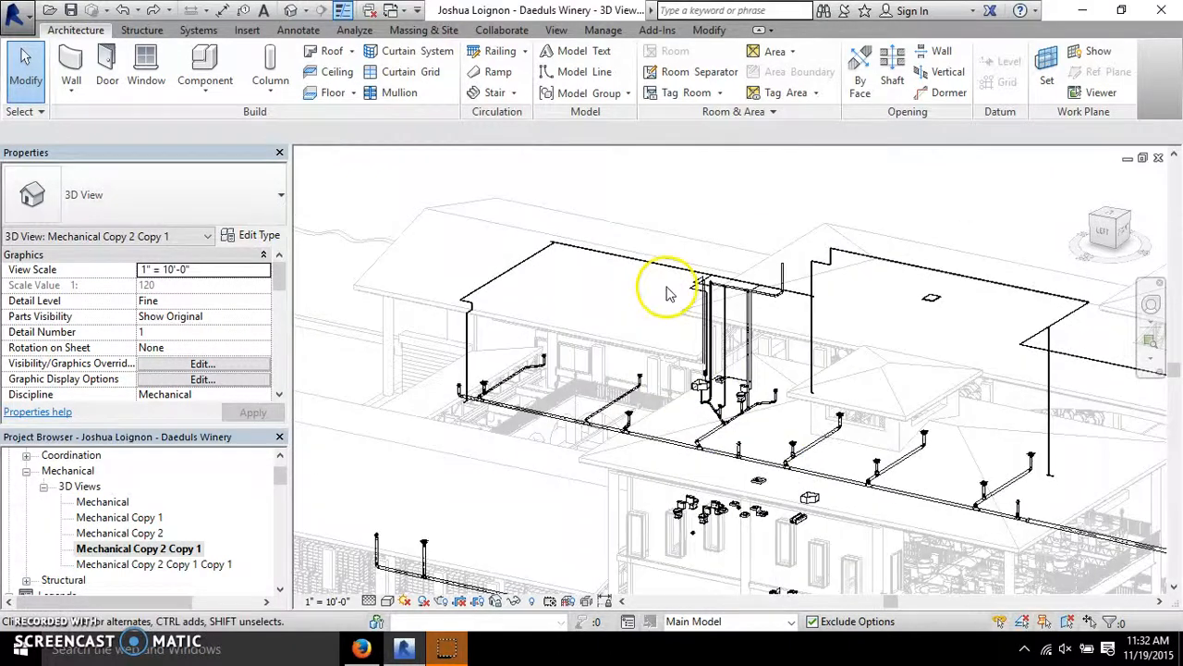
- Start the Pipe command and choose the Water pipe type
{"action": "left_click", "coordinate": [299, 31]}
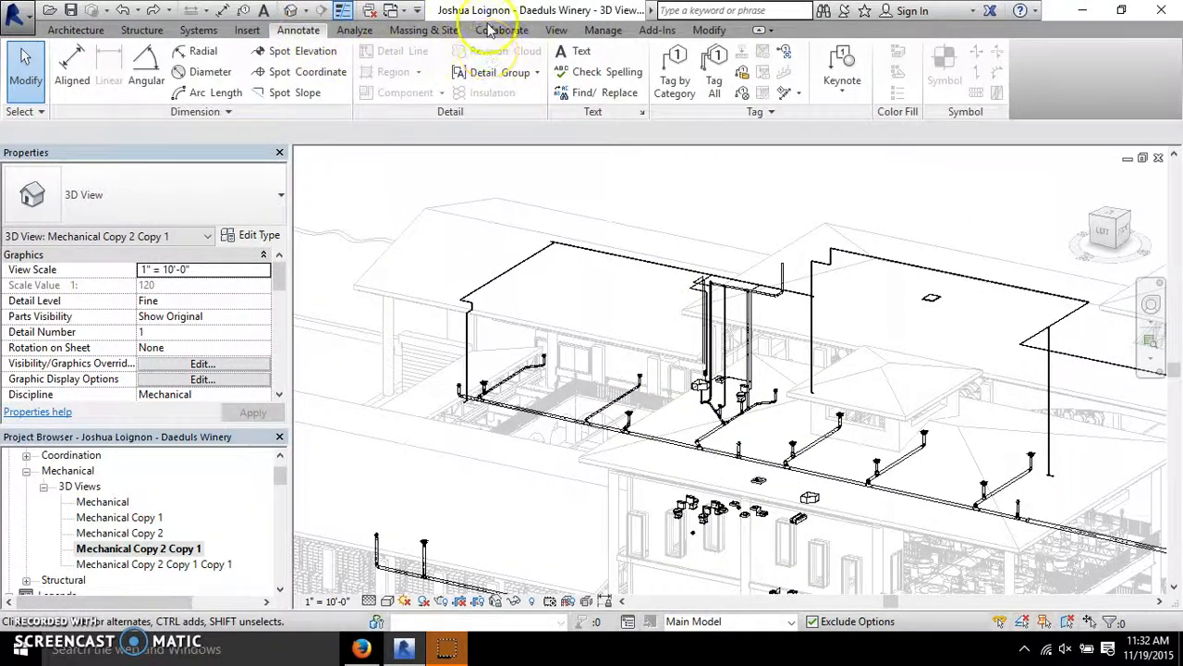
{"action": "left_click", "coordinate": [198, 30]}
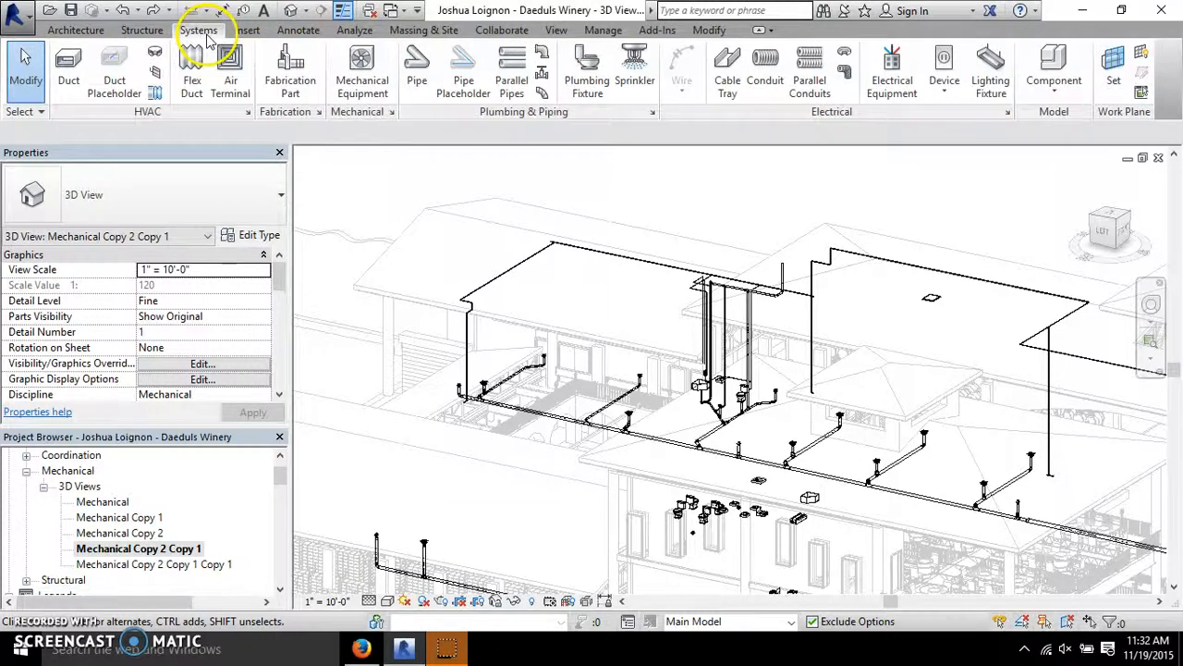
{"action": "left_click", "coordinate": [418, 79]}
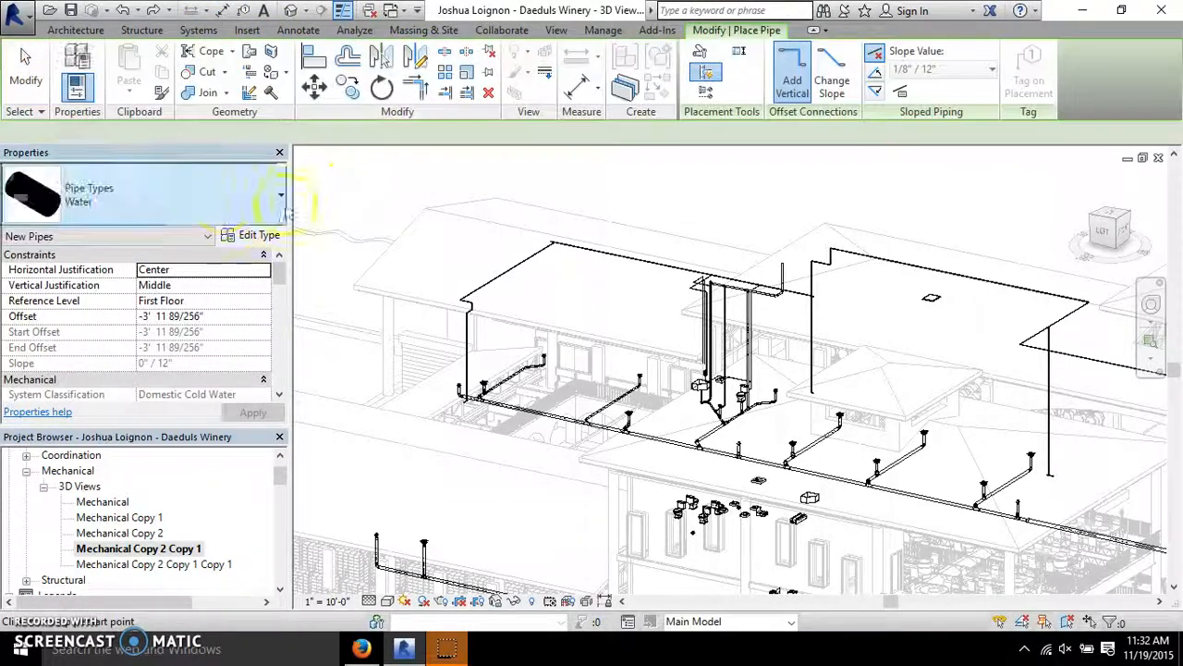
{"action": "left_click", "coordinate": [225, 208]}
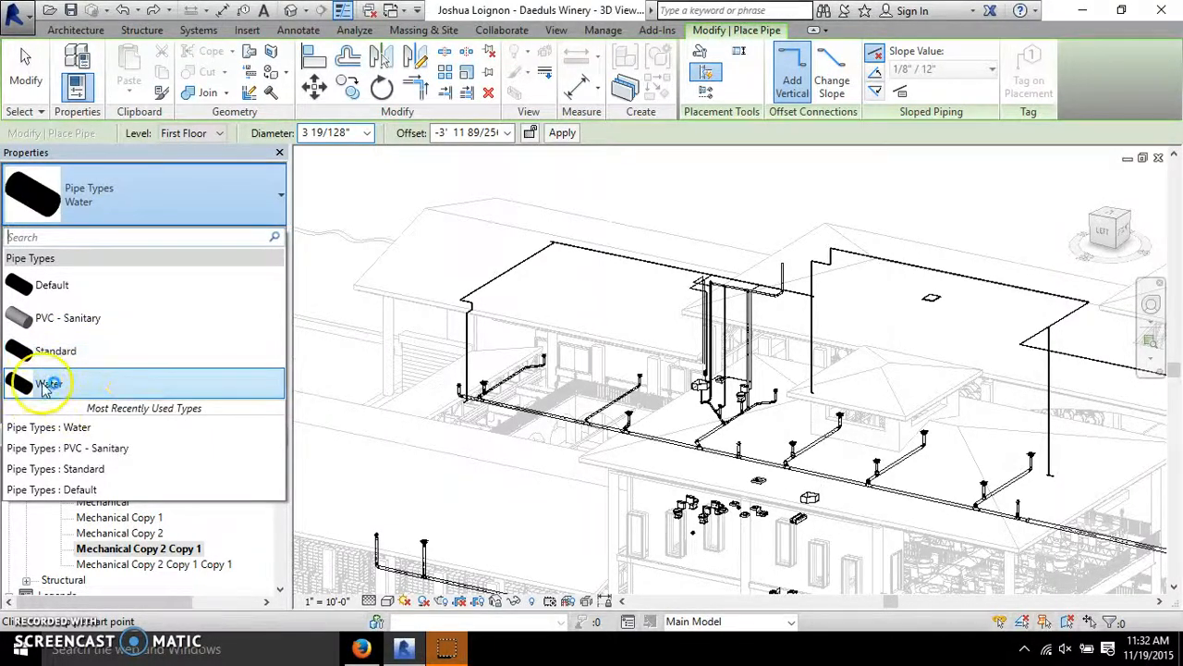
{"action": "left_click", "coordinate": [130, 382]}
- Switch the new pipe's type to PVC - Sanitary and back to Water
{"action": "left_click", "coordinate": [186, 217]}
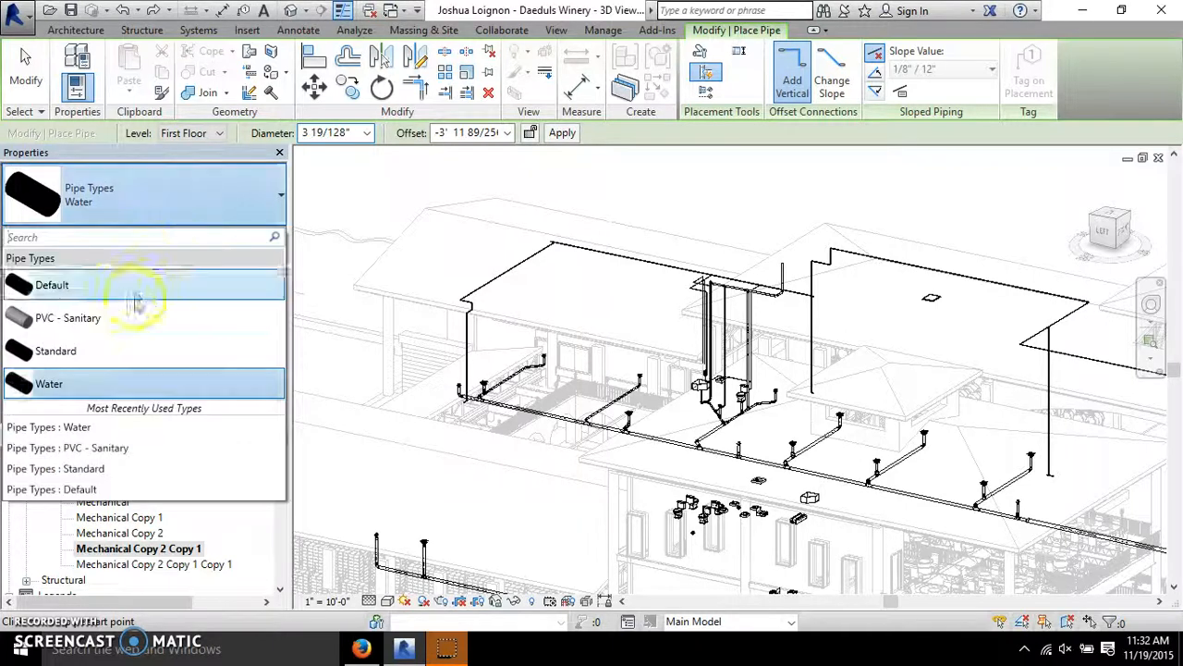
{"action": "left_click", "coordinate": [166, 317]}
{"action": "left_click", "coordinate": [583, 424]}
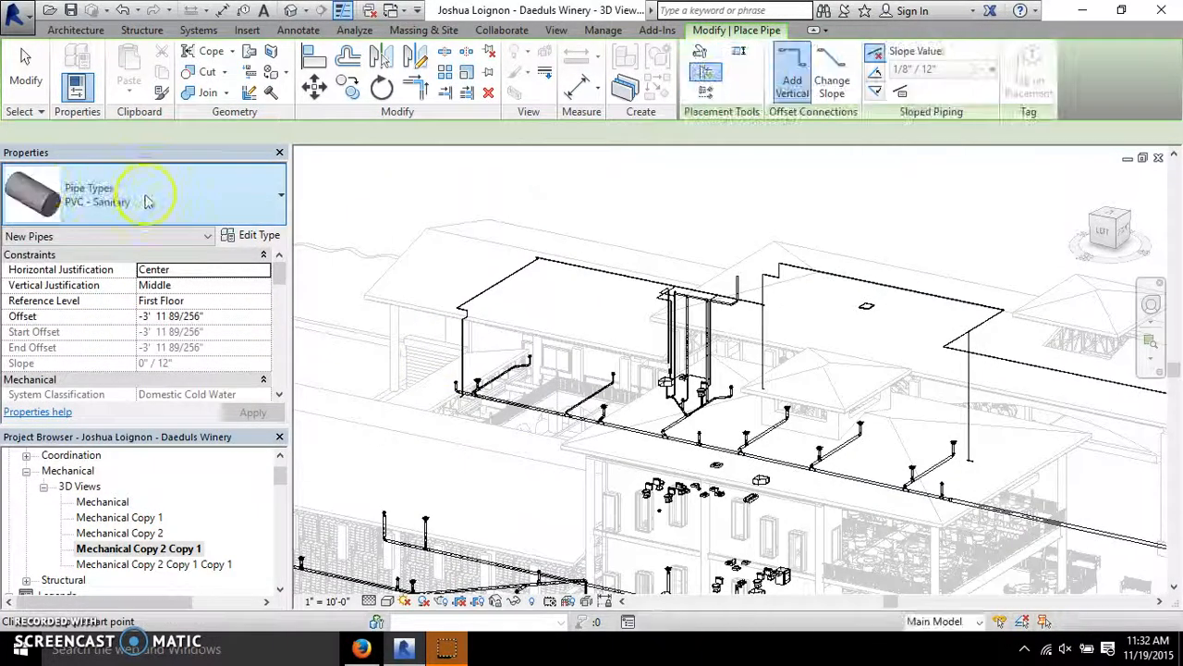
{"action": "left_click", "coordinate": [265, 202]}
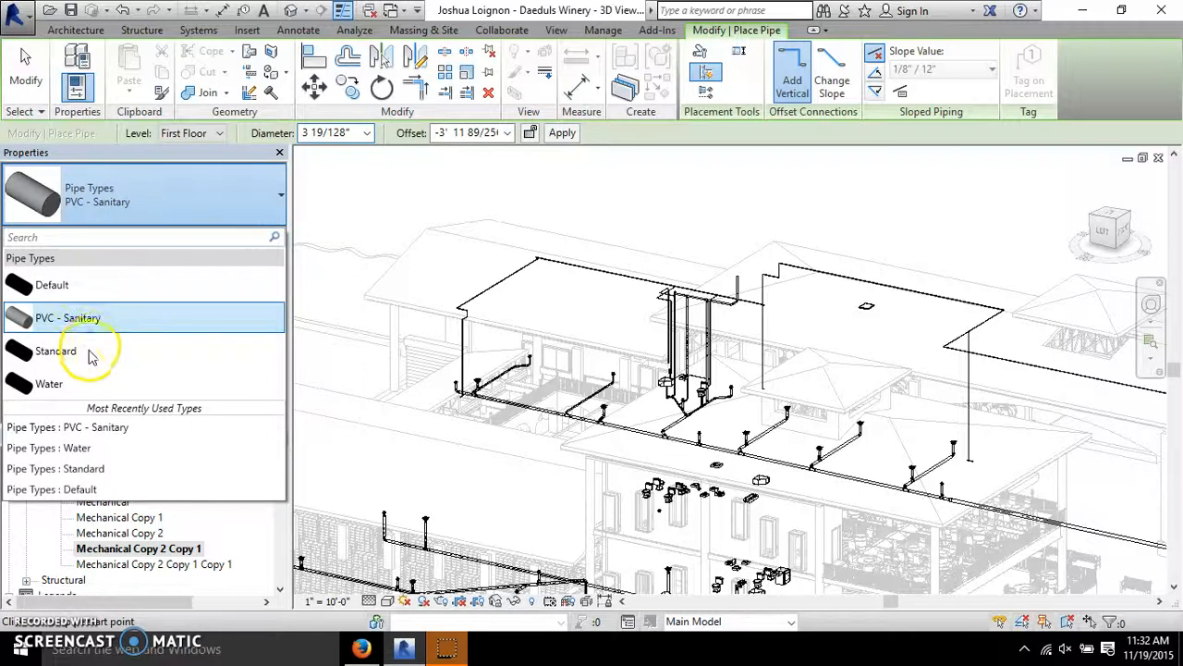
{"action": "left_click", "coordinate": [72, 387]}
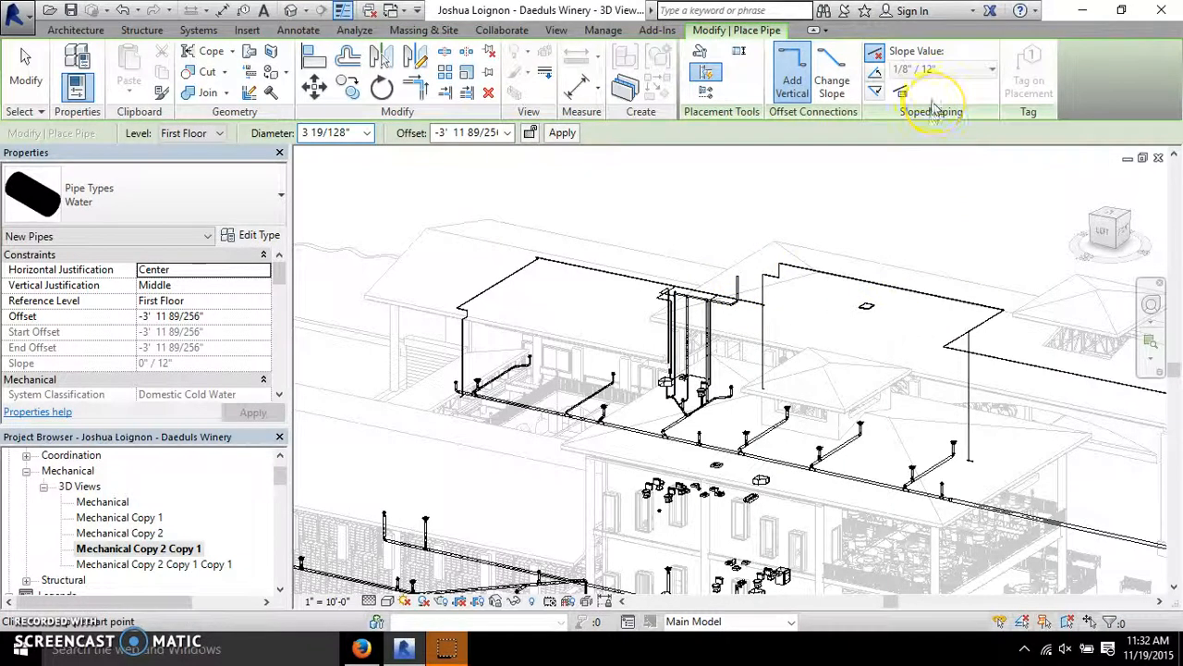
- Turn on upward slope for the new pipe, with a slope value of 1/8" / 12"
{"action": "left_click", "coordinate": [879, 73]}
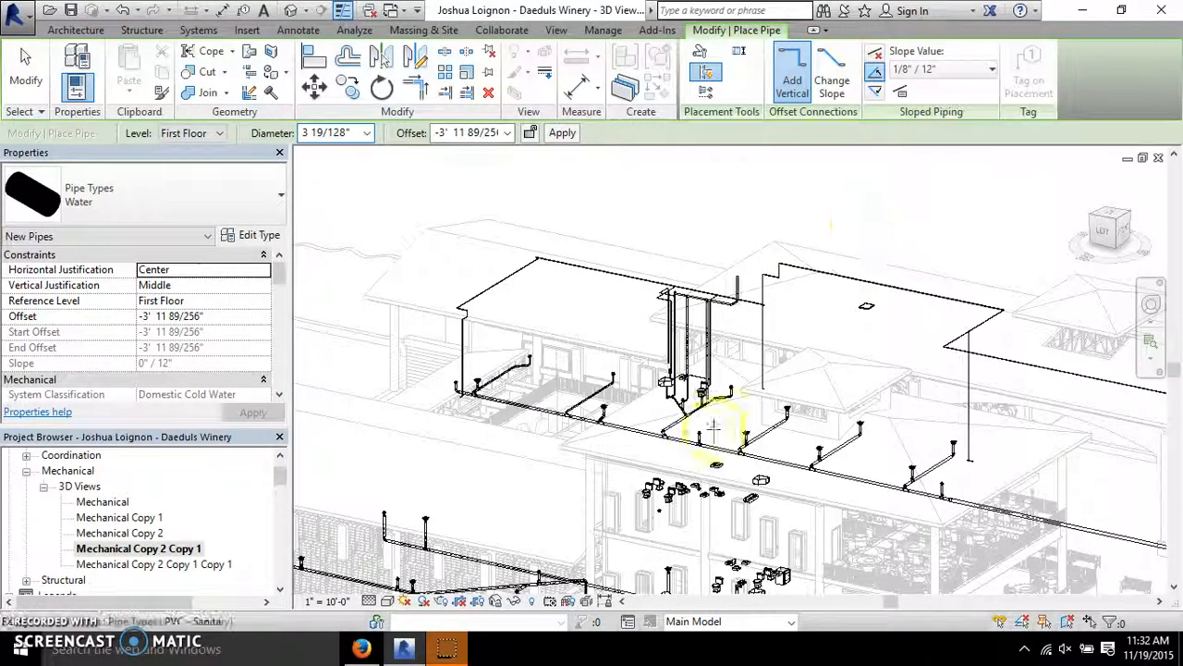
{"action": "scroll", "coordinate": [602, 422], "scroll_direction": "up", "scroll_amount": 5}
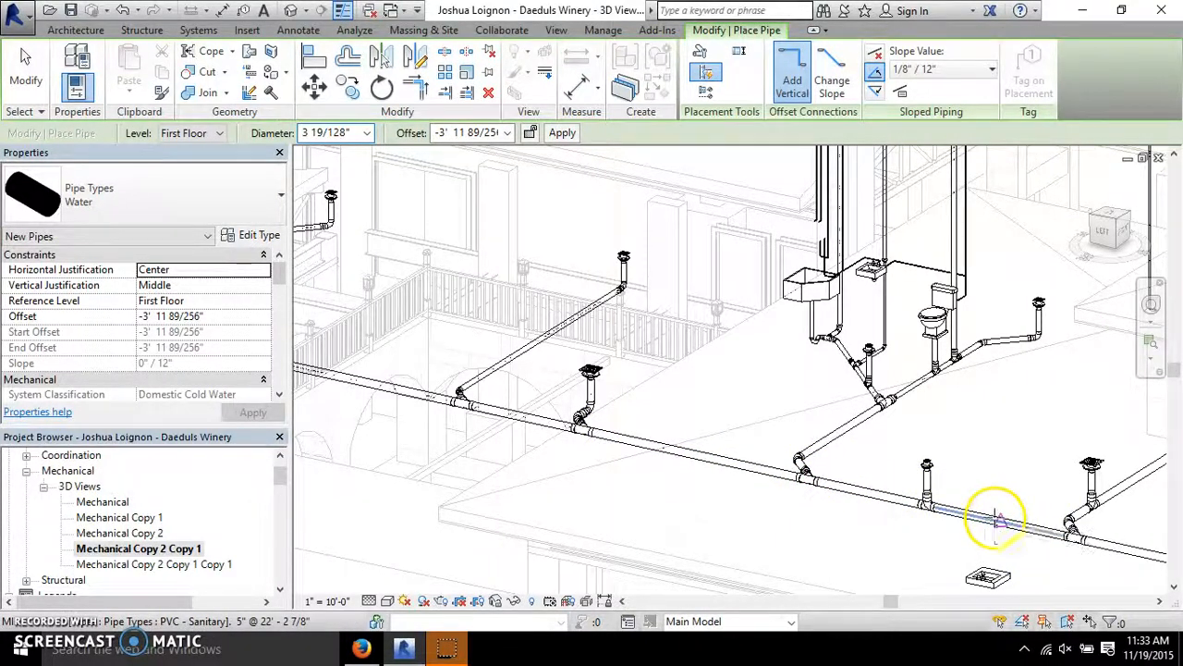
{"action": "left_click", "coordinate": [914, 72]}
{"action": "left_click", "coordinate": [929, 150]}
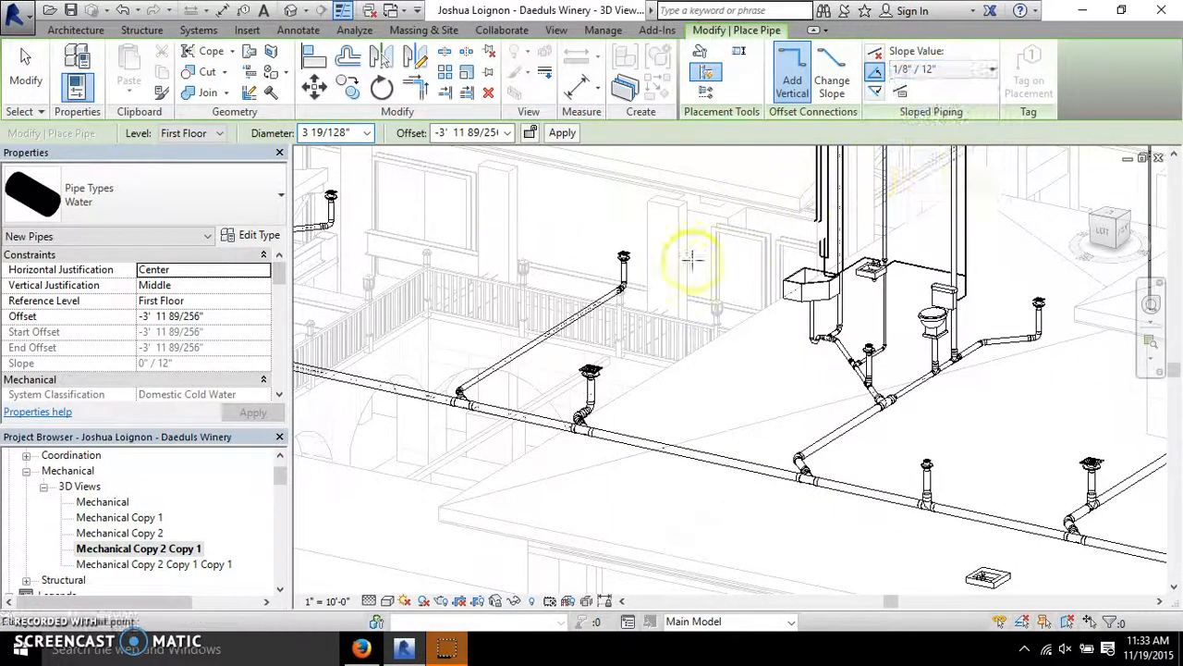
- Draw a sloped Water pipe about 37'-6" long in the empty area beyond the building, add an angled second segment, and dismiss the save reminder
{"action": "scroll", "coordinate": [613, 378], "scroll_direction": "down", "scroll_amount": 1}
{"action": "scroll", "coordinate": [1030, 257], "scroll_direction": "down", "scroll_amount": 5}
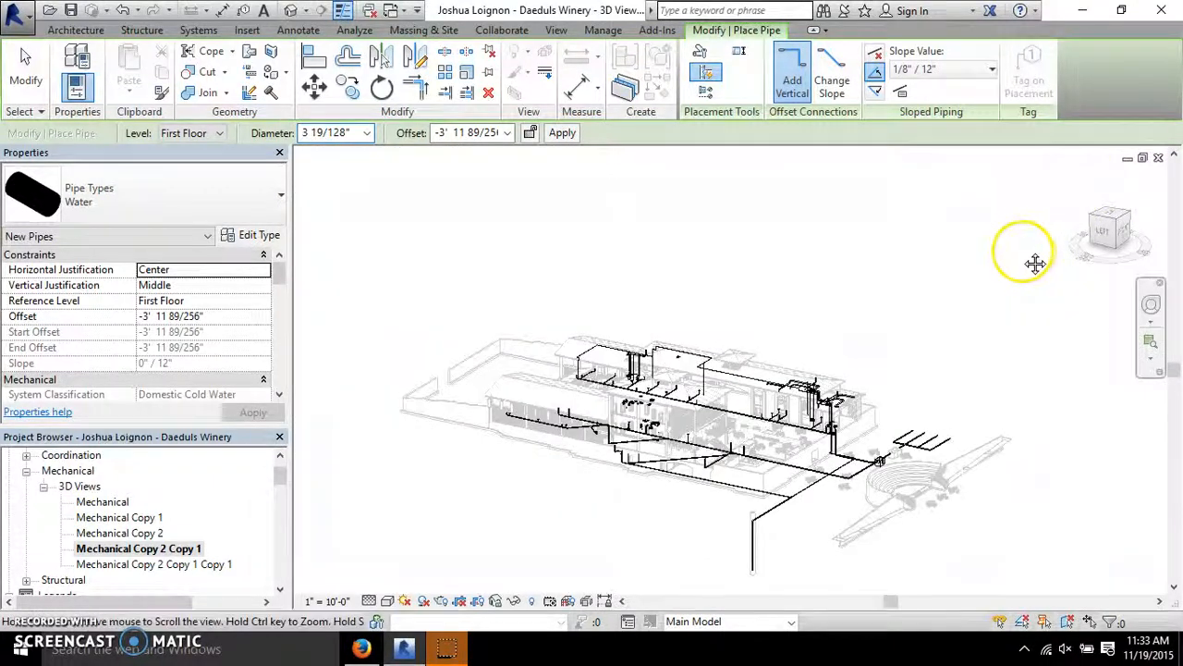
{"action": "scroll", "coordinate": [890, 320], "scroll_direction": "up", "scroll_amount": 1}
{"action": "scroll", "coordinate": [854, 395], "scroll_direction": "up", "scroll_amount": 4}
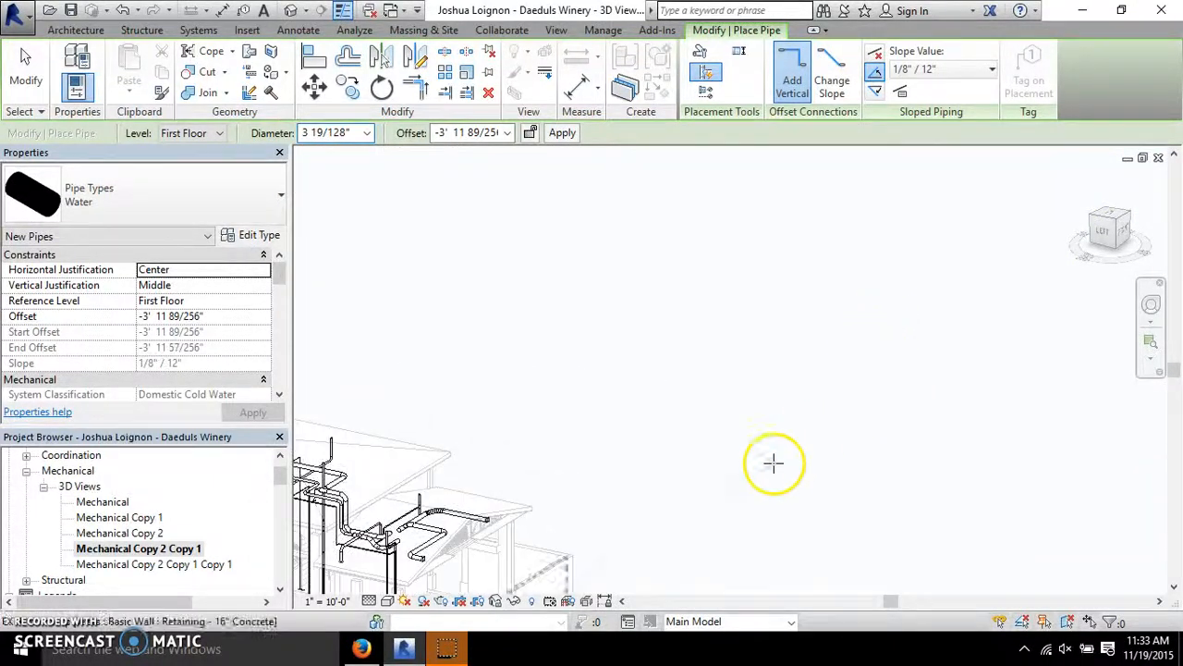
{"action": "left_click", "coordinate": [598, 446]}
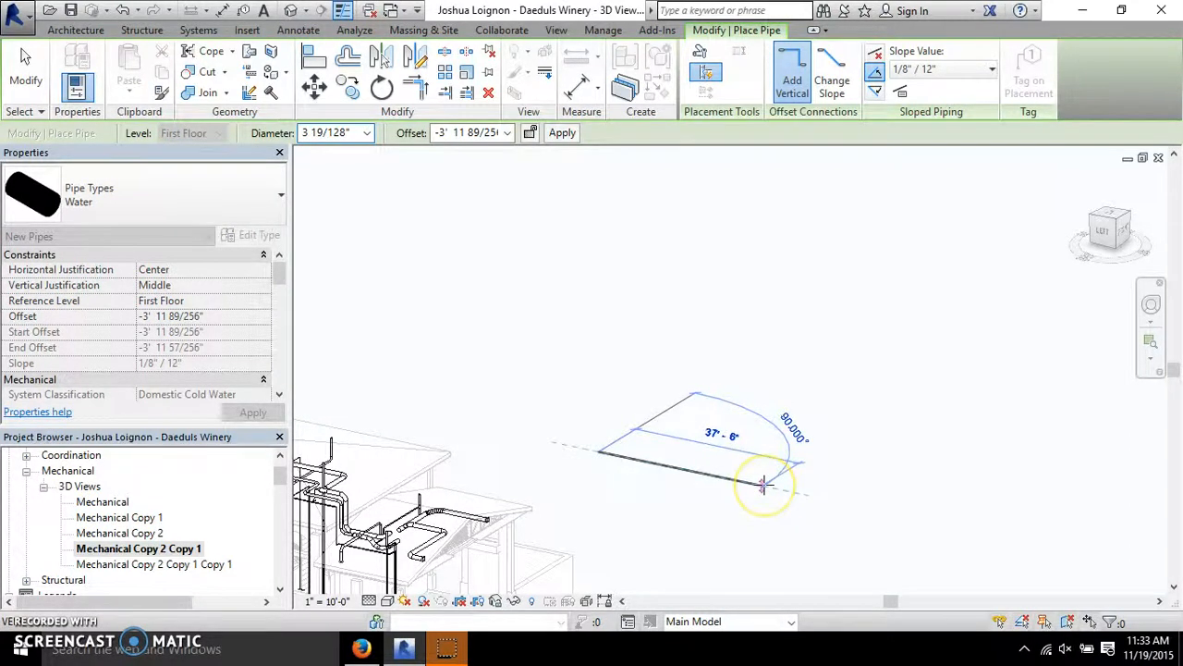
{"action": "left_click", "coordinate": [764, 474]}
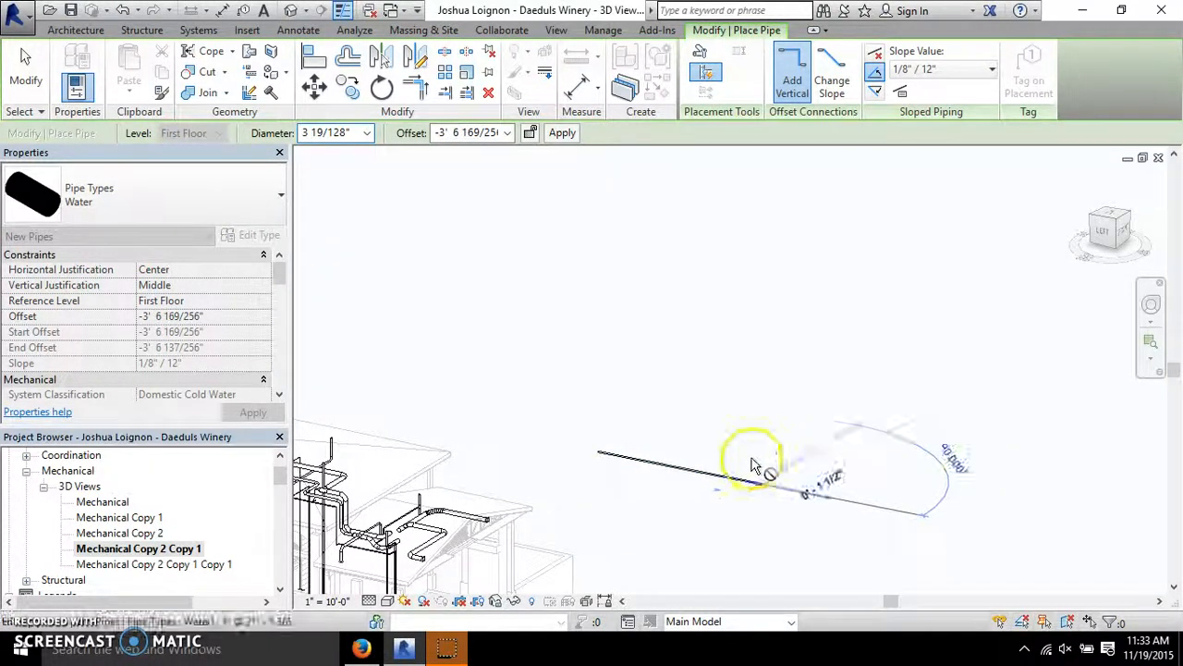
{"action": "scroll", "coordinate": [754, 469], "scroll_direction": "up", "scroll_amount": 3}
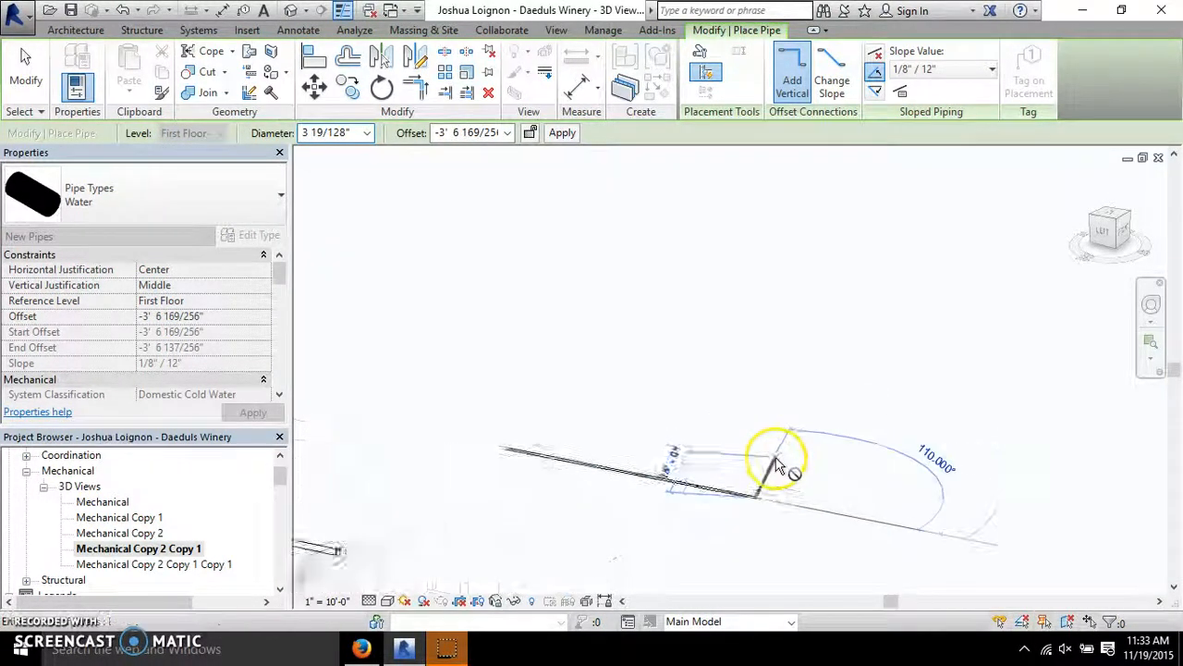
{"action": "left_click", "coordinate": [852, 448]}
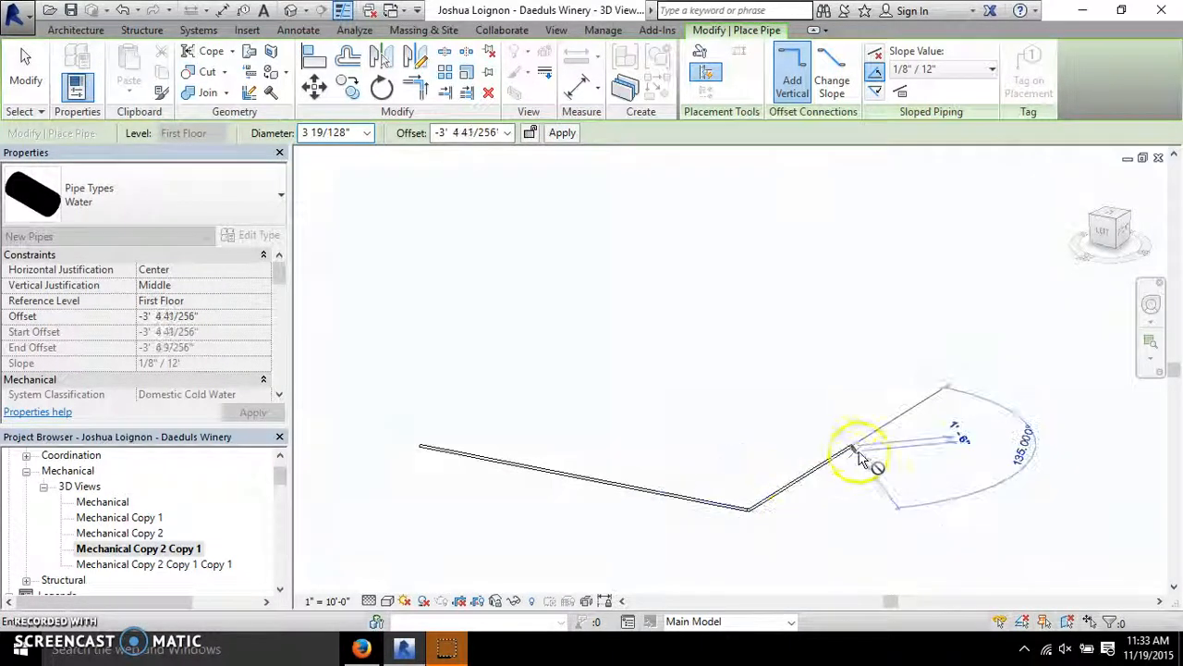
{"action": "key", "text": "Escape"}
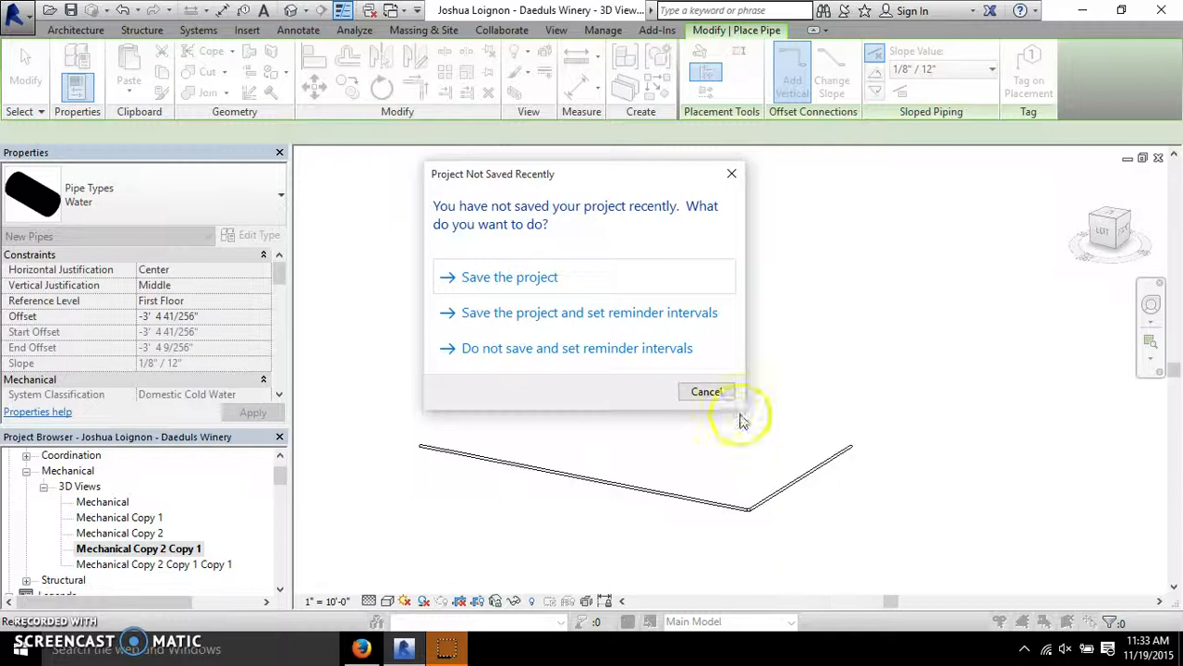
{"action": "left_click", "coordinate": [706, 392]}
- Delete both sloped Water pipe segments and the elbow joining them
{"action": "scroll", "coordinate": [785, 491], "scroll_direction": "up", "scroll_amount": 5}
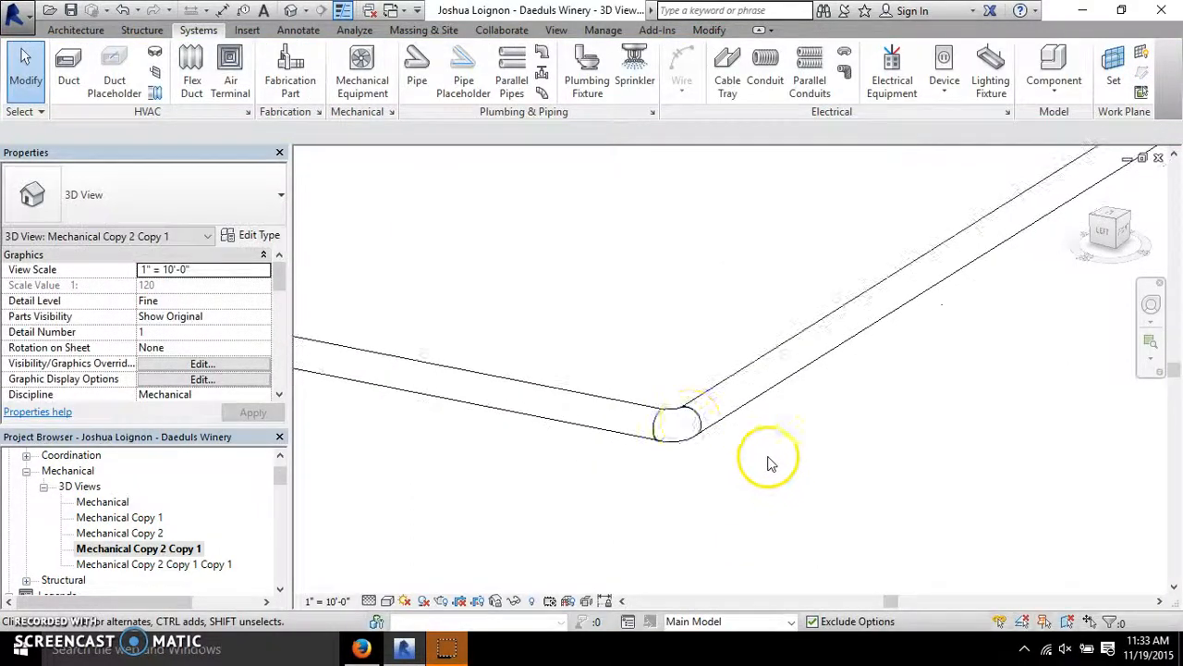
{"action": "scroll", "coordinate": [786, 434], "scroll_direction": "down", "scroll_amount": 2}
{"action": "scroll", "coordinate": [789, 442], "scroll_direction": "down", "scroll_amount": 2}
{"action": "left_click", "coordinate": [1006, 291]}
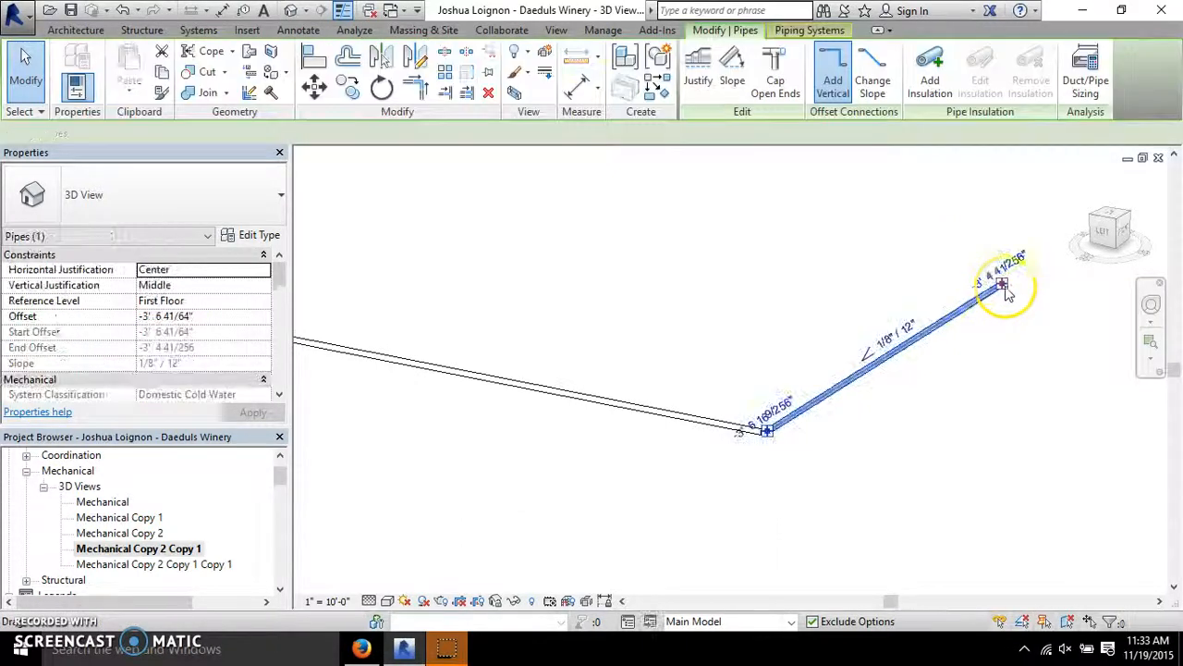
{"action": "left_click", "coordinate": [887, 444]}
{"action": "left_click_drag", "start_coordinate": [823, 479], "coordinate": [716, 371]}
{"action": "key", "text": "Delete"}
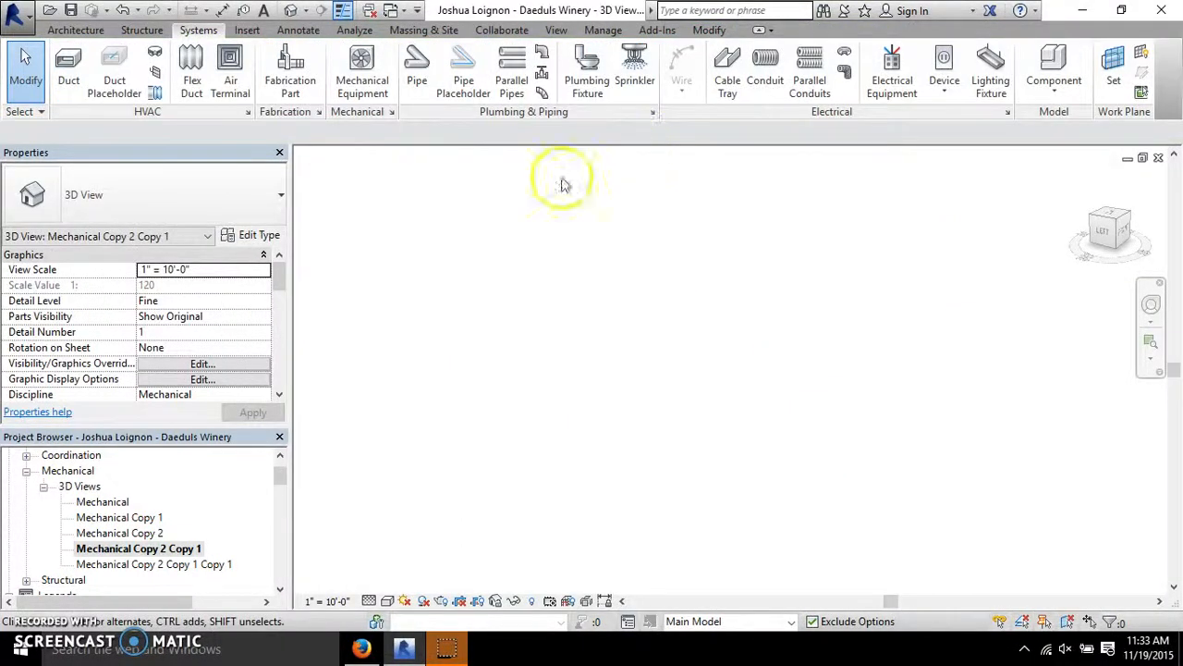
- Start a new Water pipe with slope turned off, near the building's upper water lines
{"action": "left_click", "coordinate": [417, 65]}
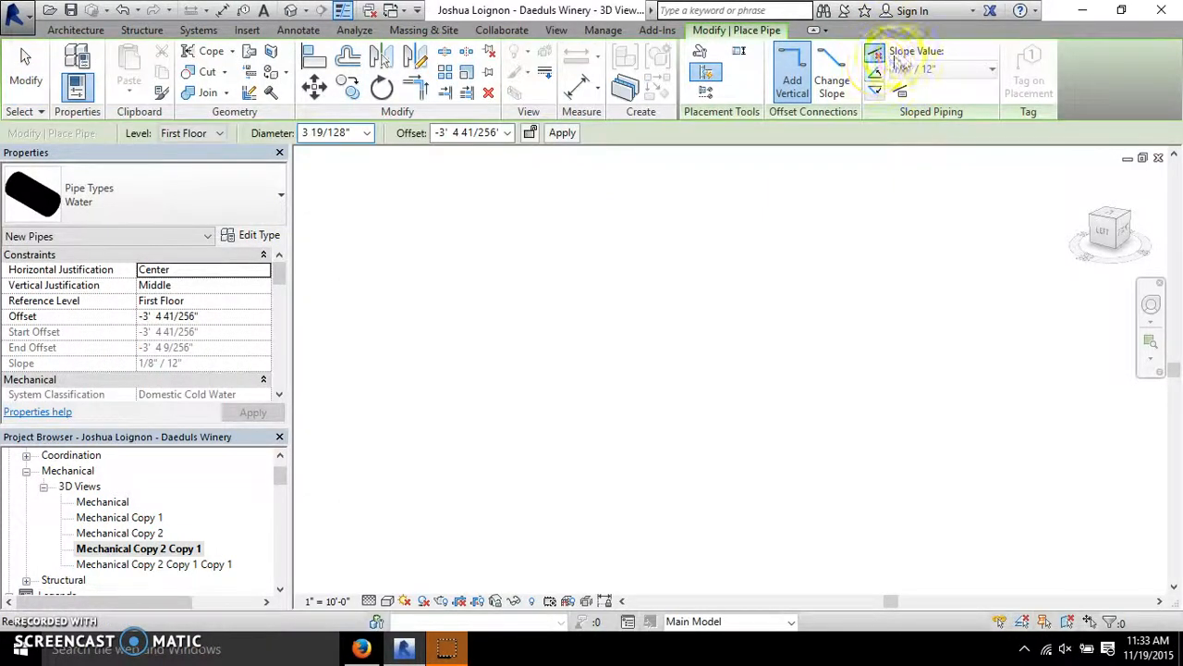
{"action": "left_click", "coordinate": [79, 200]}
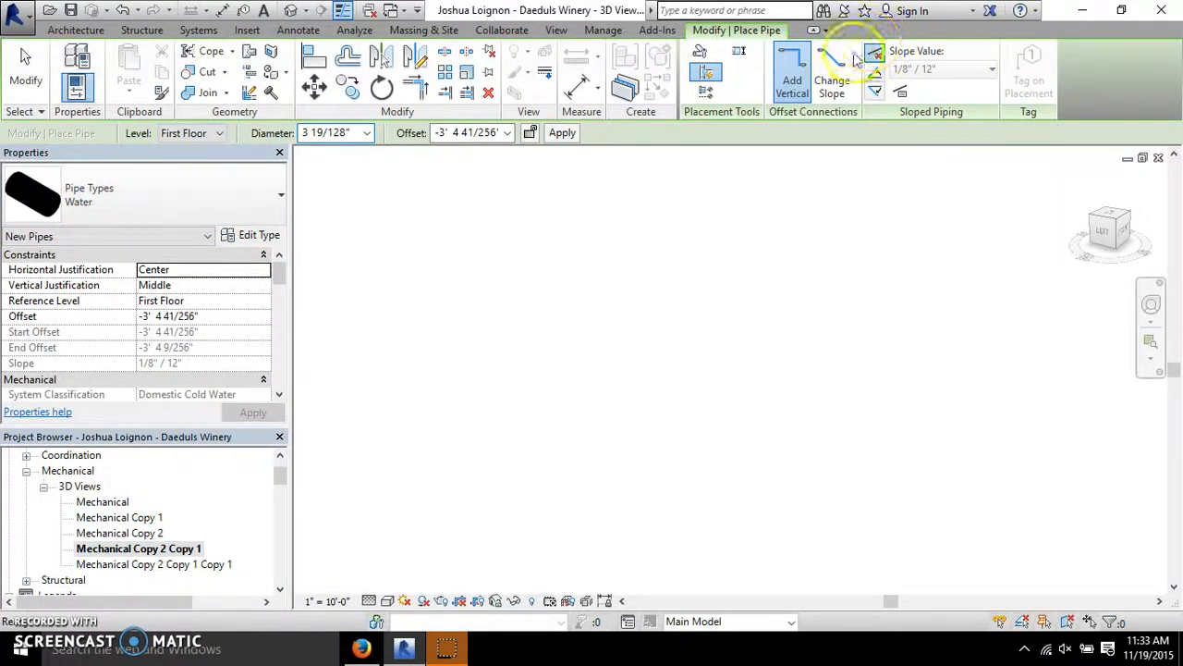
{"action": "scroll", "coordinate": [887, 372], "scroll_direction": "down", "scroll_amount": 6}
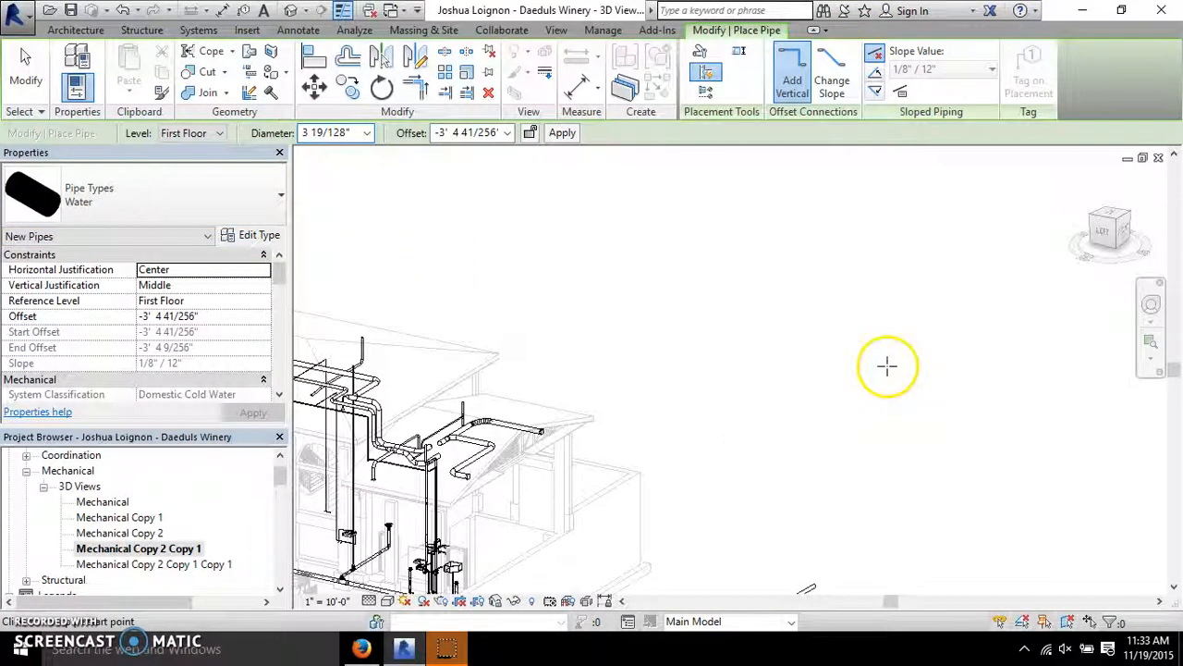
{"action": "scroll", "coordinate": [888, 339], "scroll_direction": "down", "scroll_amount": 2}
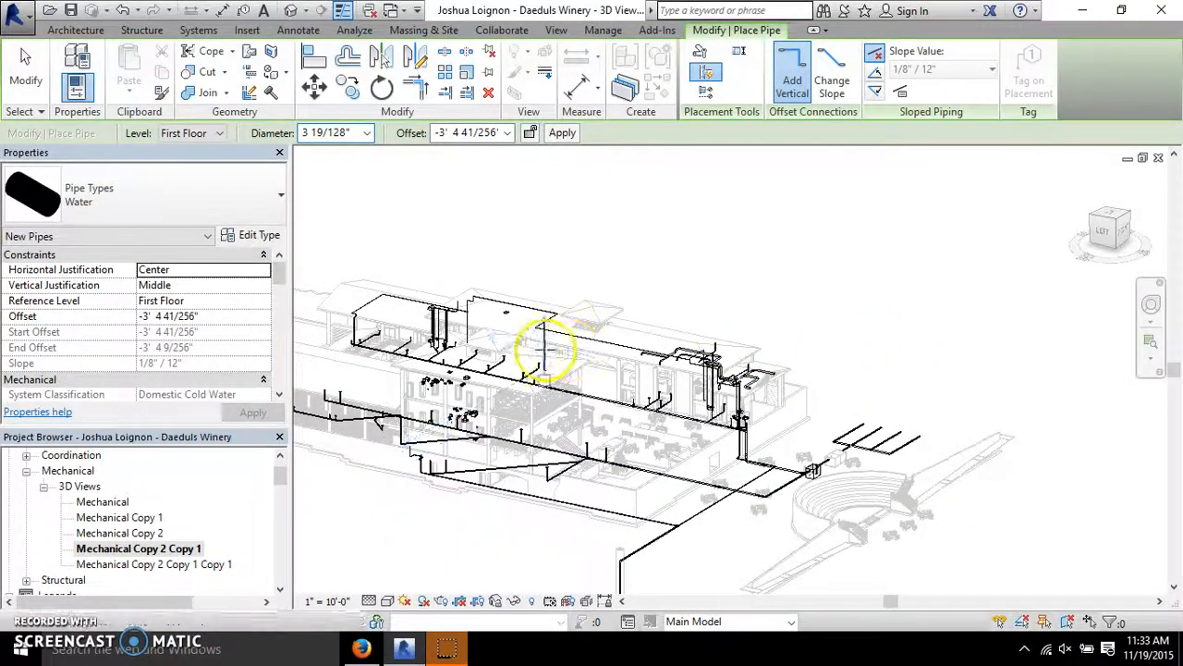
{"action": "scroll", "coordinate": [545, 349], "scroll_direction": "up", "scroll_amount": 1}
{"action": "scroll", "coordinate": [335, 312], "scroll_direction": "up", "scroll_amount": 4}
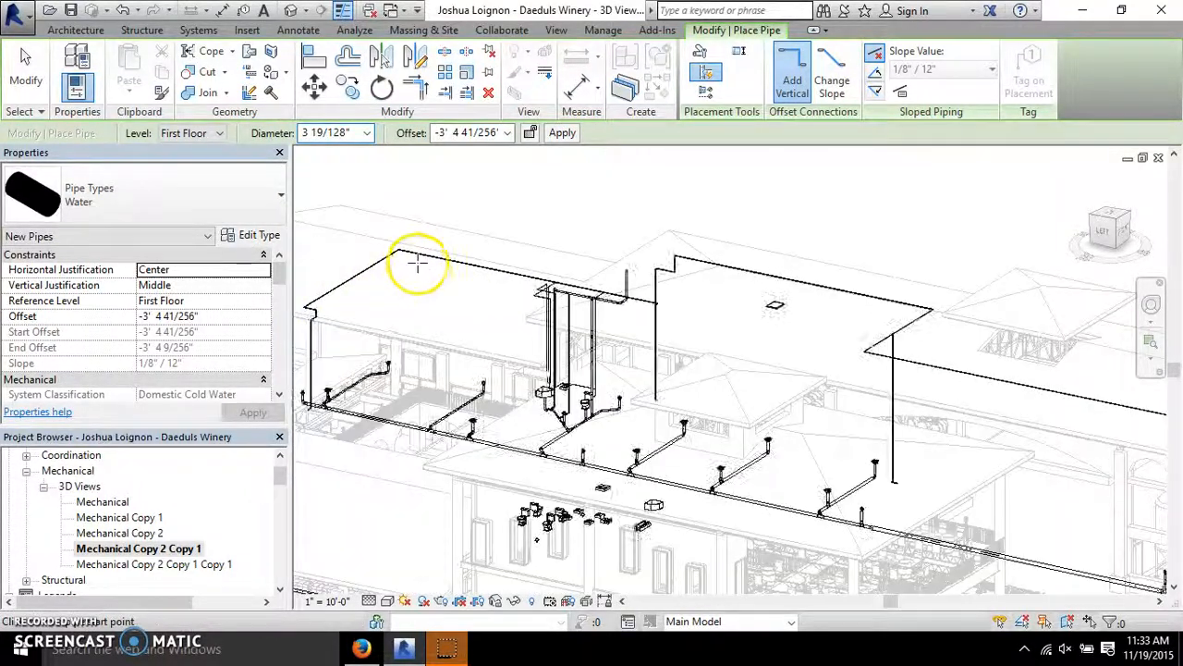
- Set the new Water pipe to the First Floor level, with a diameter of 151/256" and an offset of 0
{"action": "left_click", "coordinate": [221, 133]}
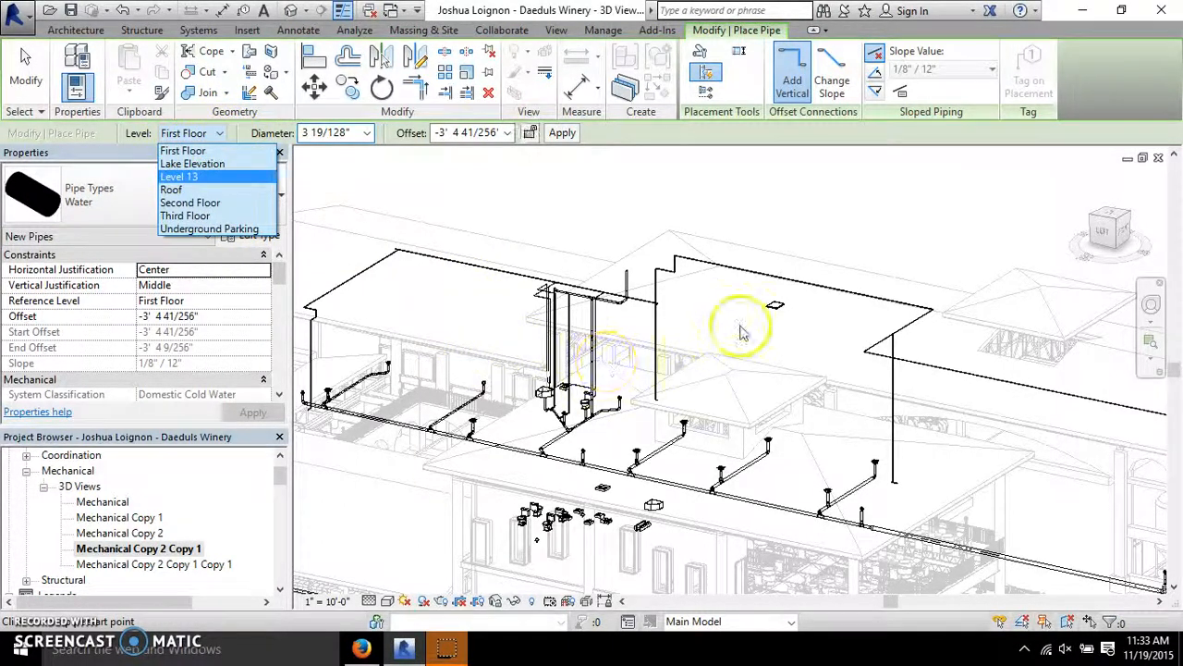
{"action": "left_click", "coordinate": [196, 152]}
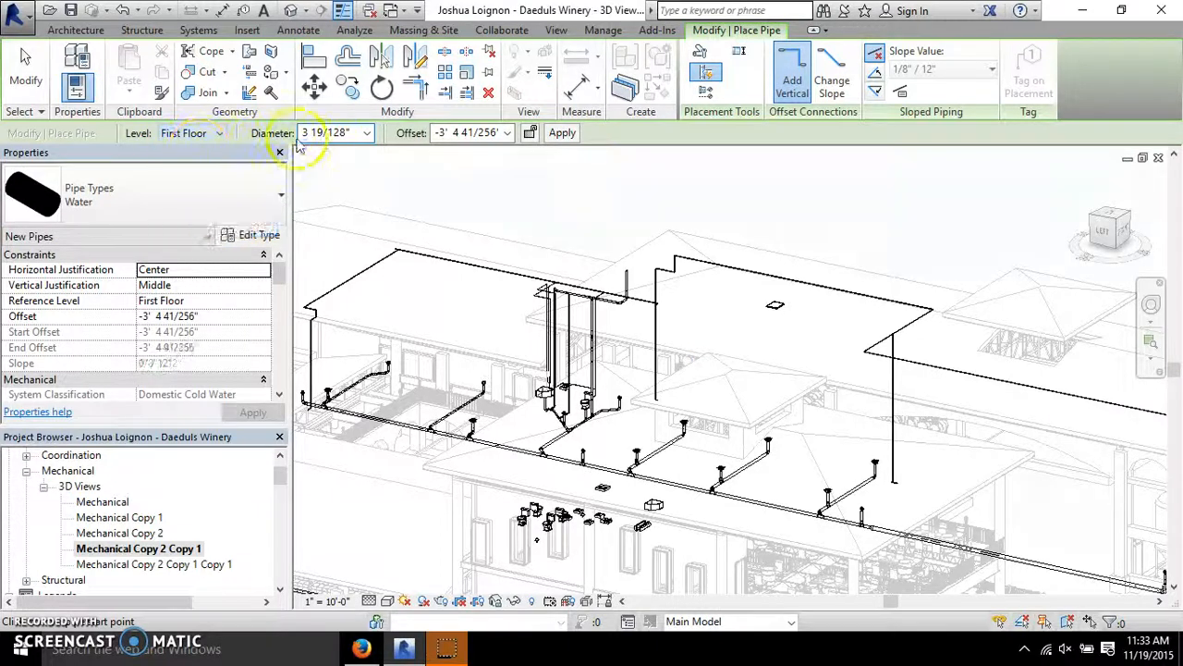
{"action": "left_click", "coordinate": [370, 134]}
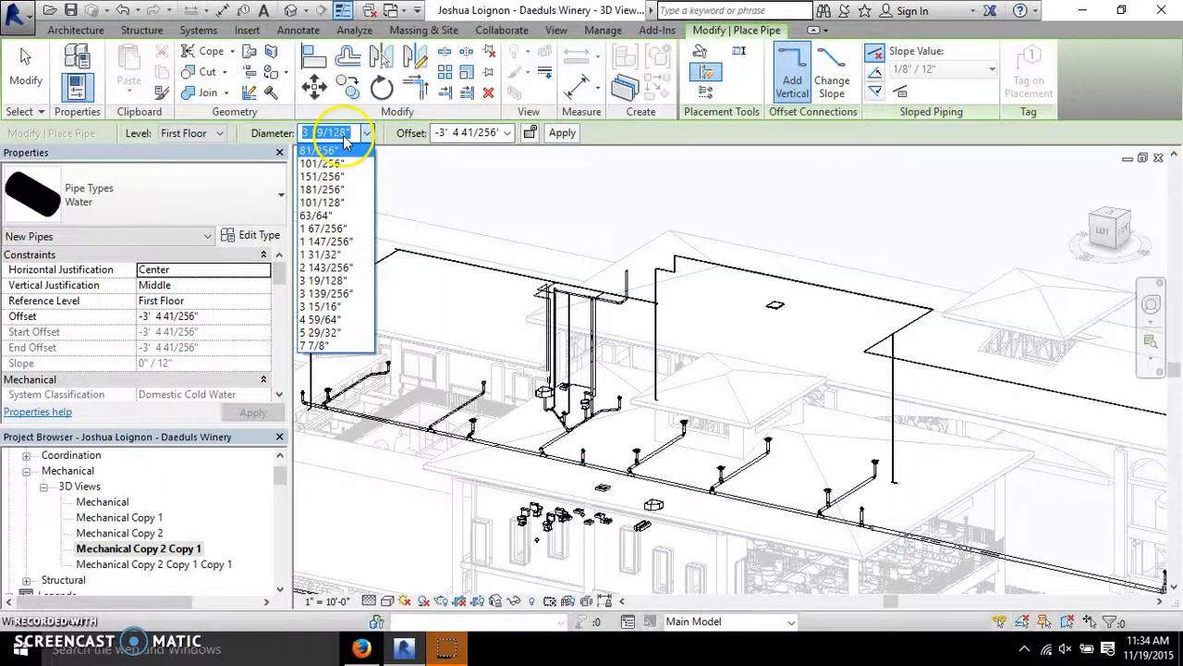
{"action": "left_click", "coordinate": [344, 135]}
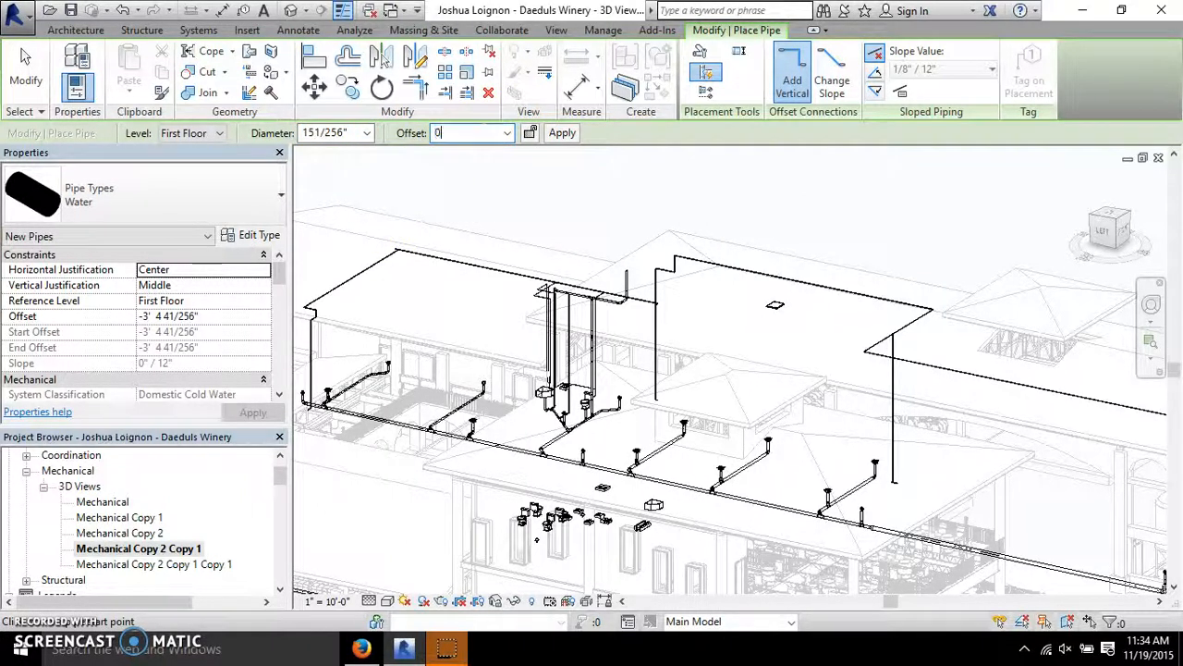
{"action": "type", "text": "0"}
{"action": "key", "text": "Return"}
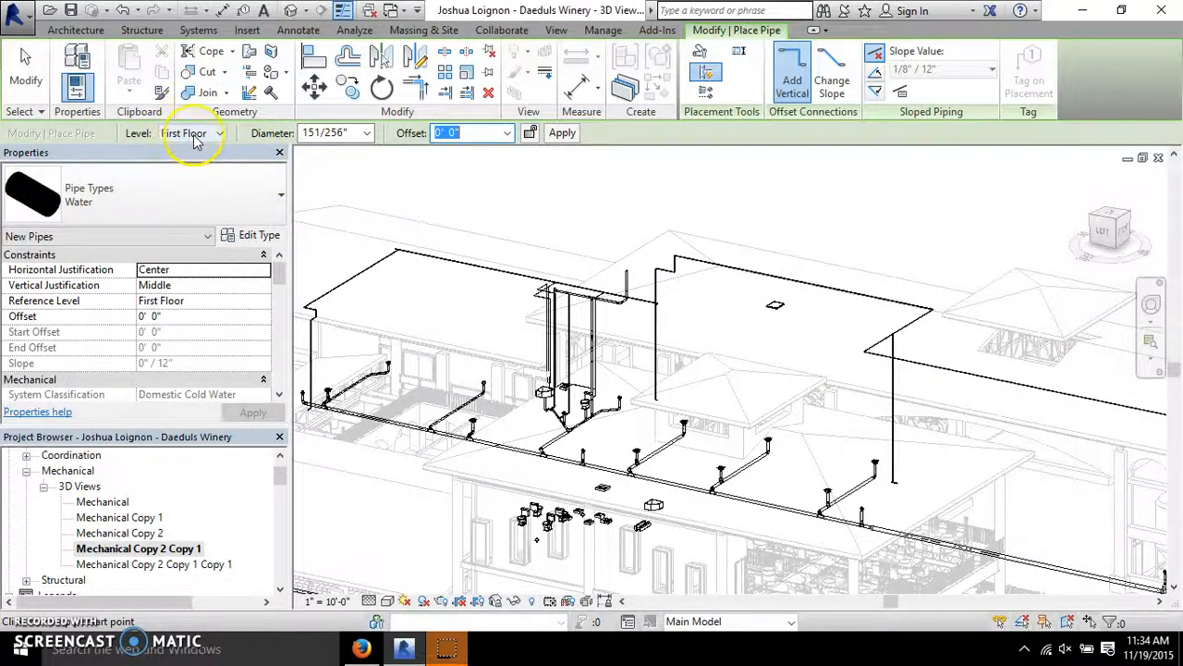
- Draw a straight Water pipe segment about 14'-6" long in the empty area beside the building's roof overhang
{"action": "middle_click_drag", "start_coordinate": [633, 250], "coordinate": [863, 299]}
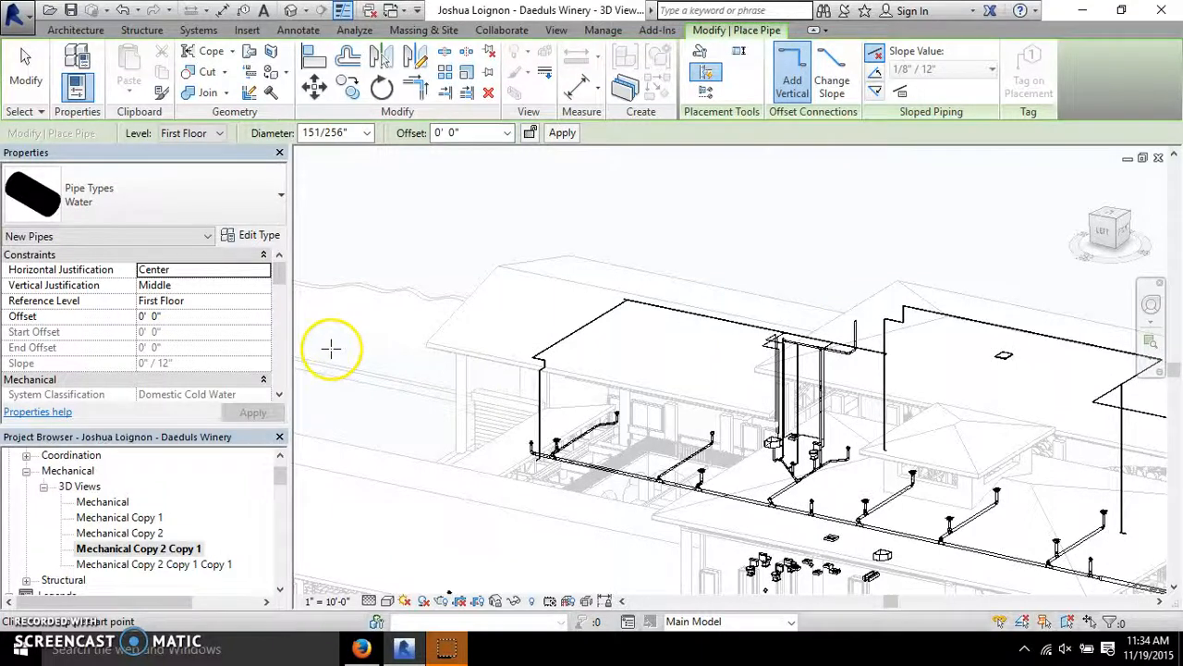
{"action": "scroll", "coordinate": [332, 348], "scroll_direction": "up", "scroll_amount": 3}
{"action": "left_click", "coordinate": [325, 347]}
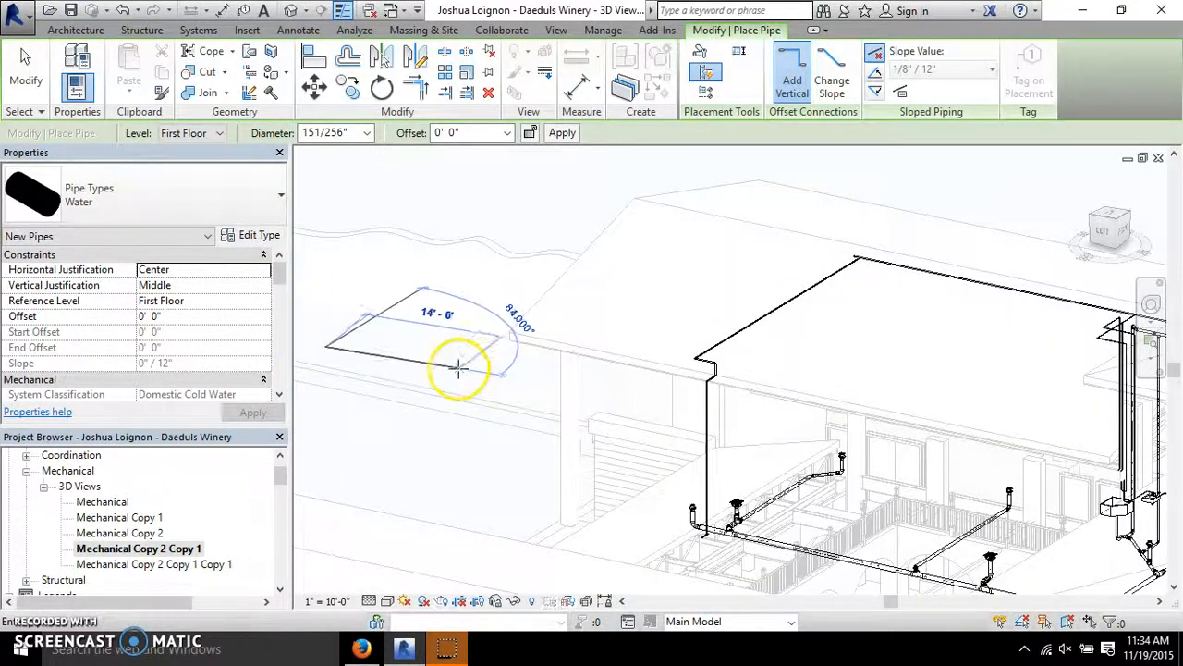
{"action": "left_click", "coordinate": [458, 371]}
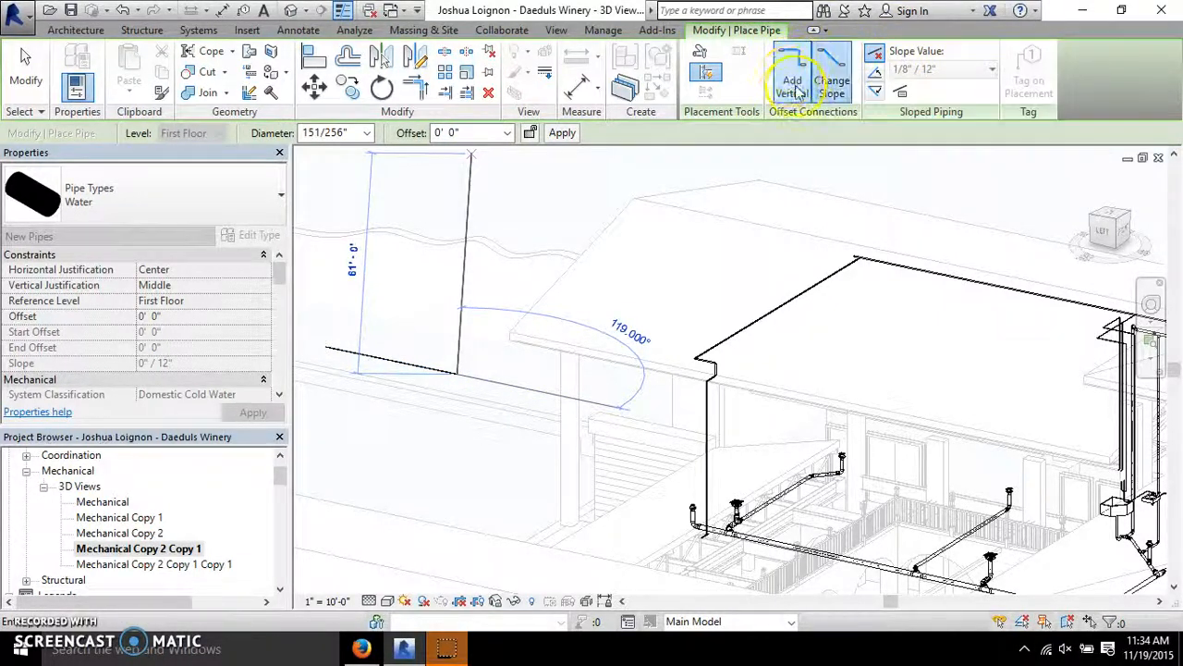
- Raise the pipe run to an 8' offset and continue it about 14' in the same direction toward the roof
{"action": "left_click", "coordinate": [463, 132]}
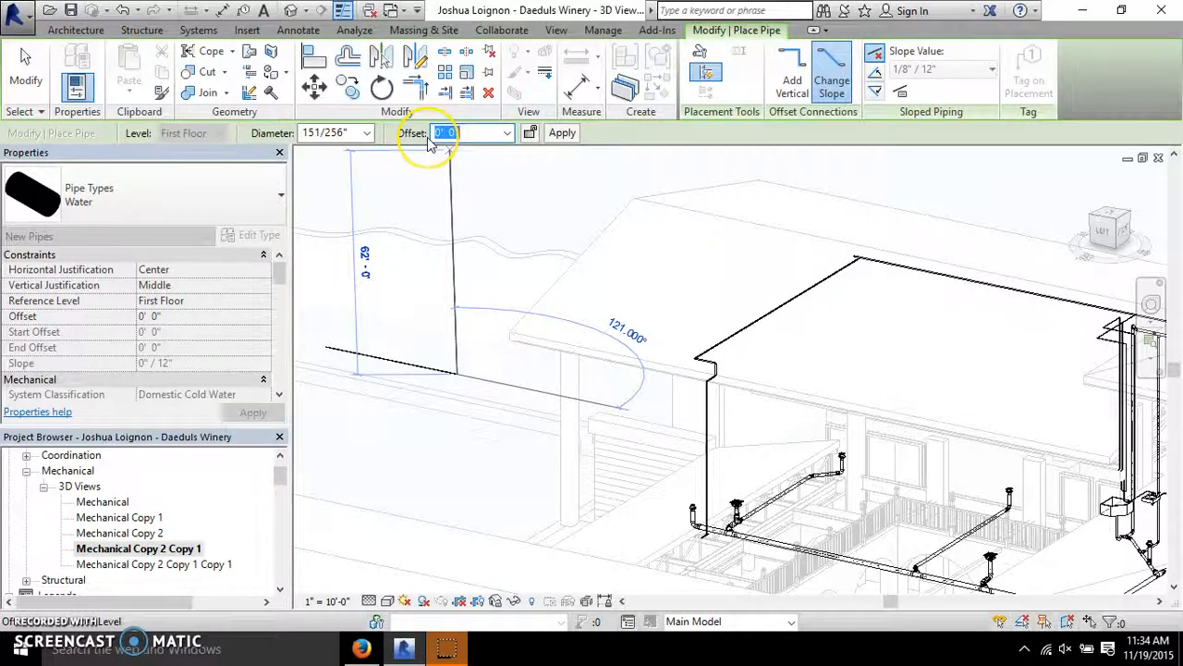
{"action": "type", "text": "8"}
{"action": "key", "text": "Return"}
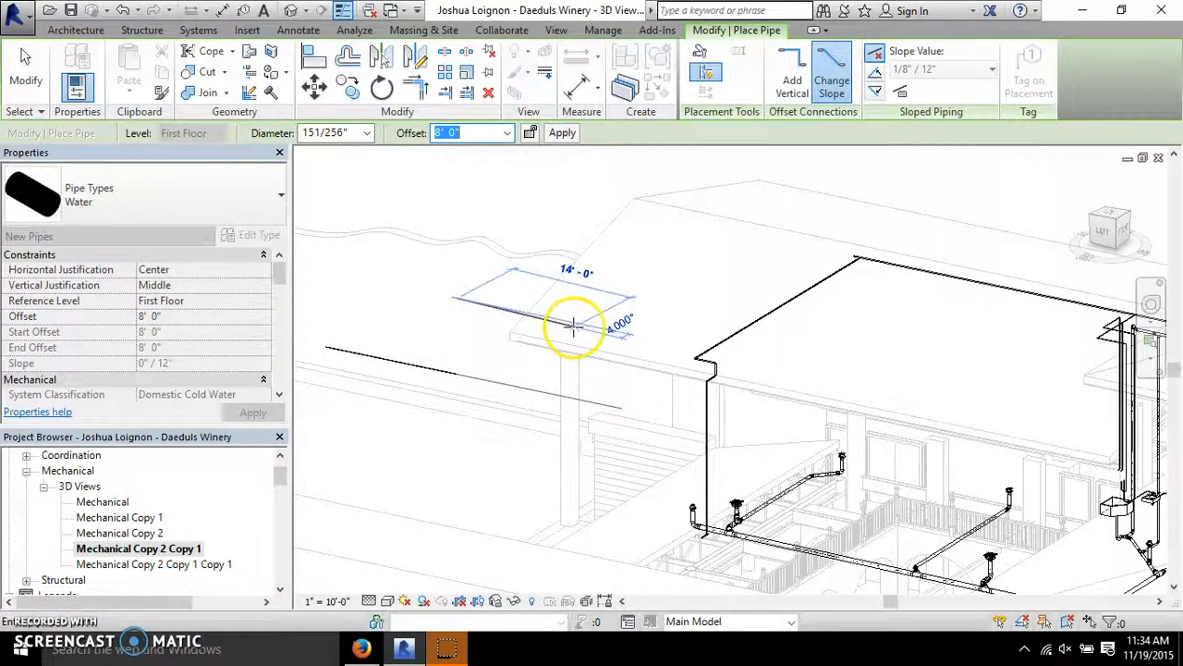
{"action": "left_click", "coordinate": [658, 349]}
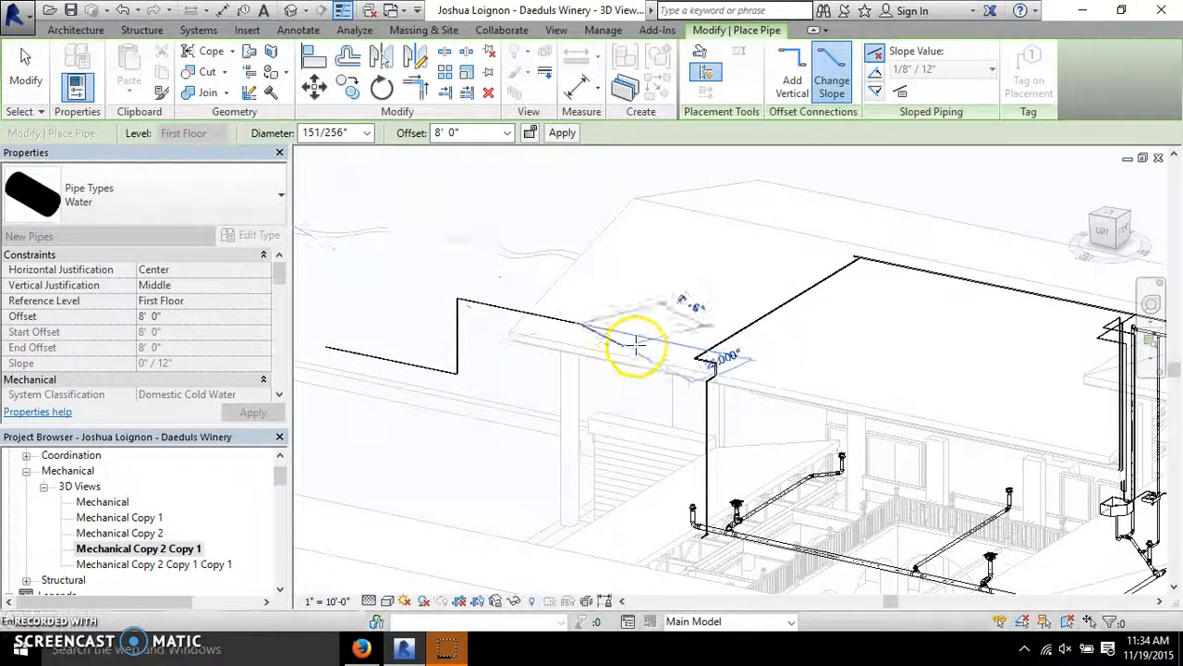
- Drop the run to a 6' offset, add a perpendicular segment about 17'-6" long, and finish the pipe
{"action": "left_click_drag", "start_coordinate": [483, 136], "coordinate": [424, 142]}
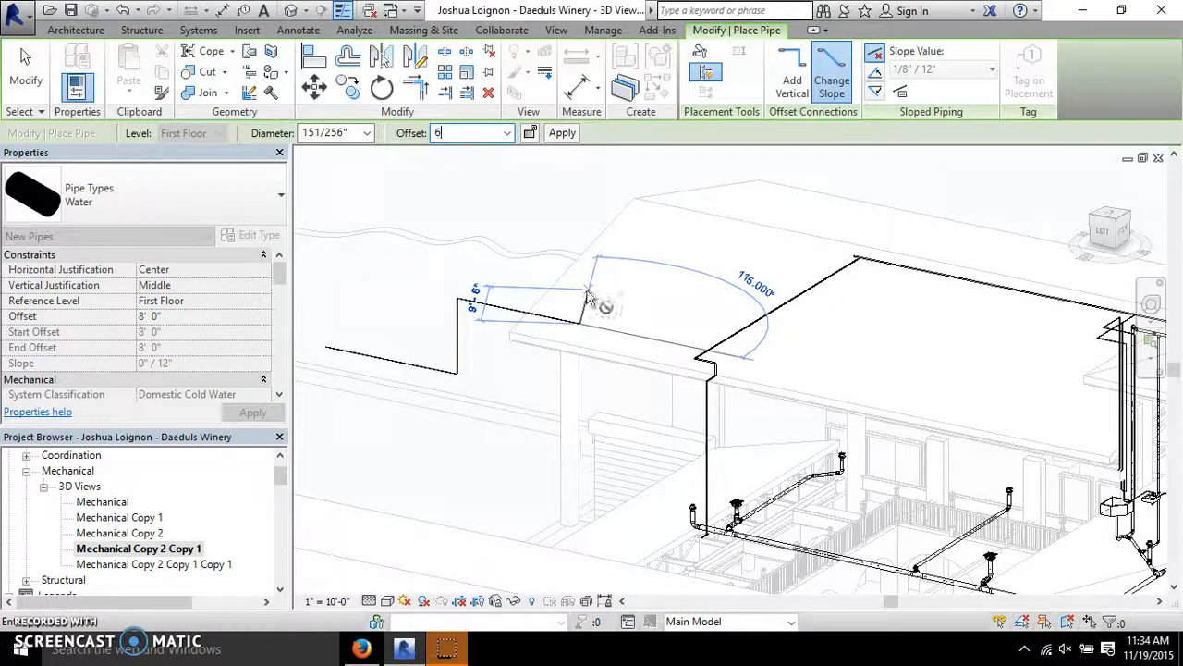
{"action": "key", "text": "Return"}
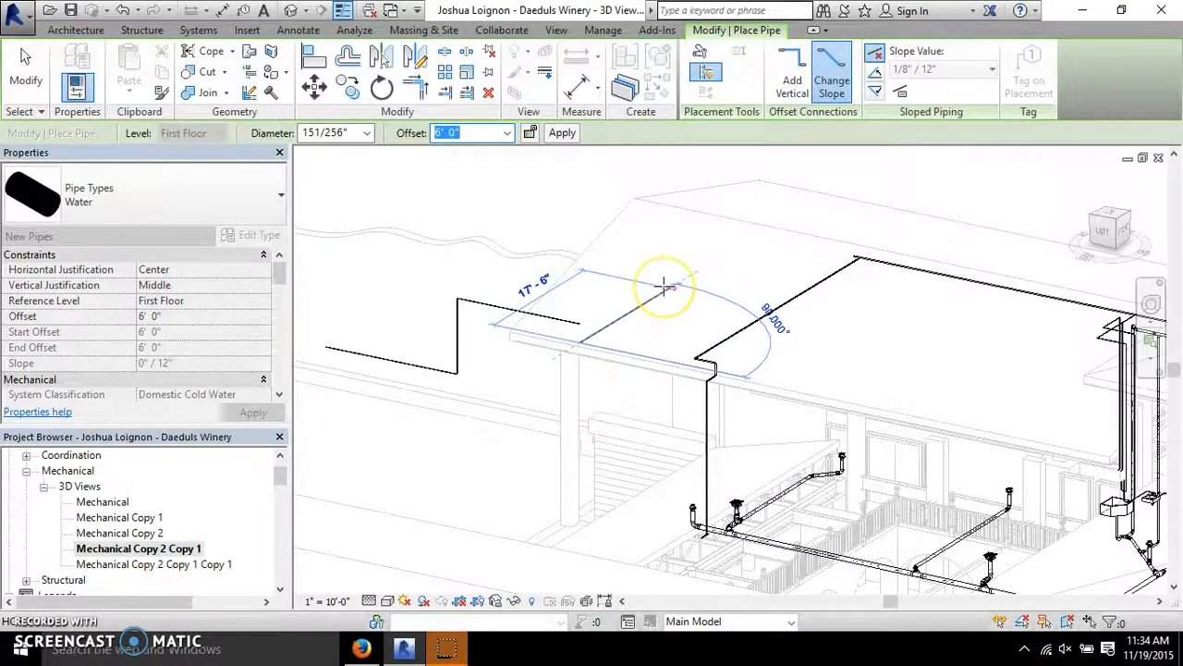
{"action": "left_click", "coordinate": [668, 290]}
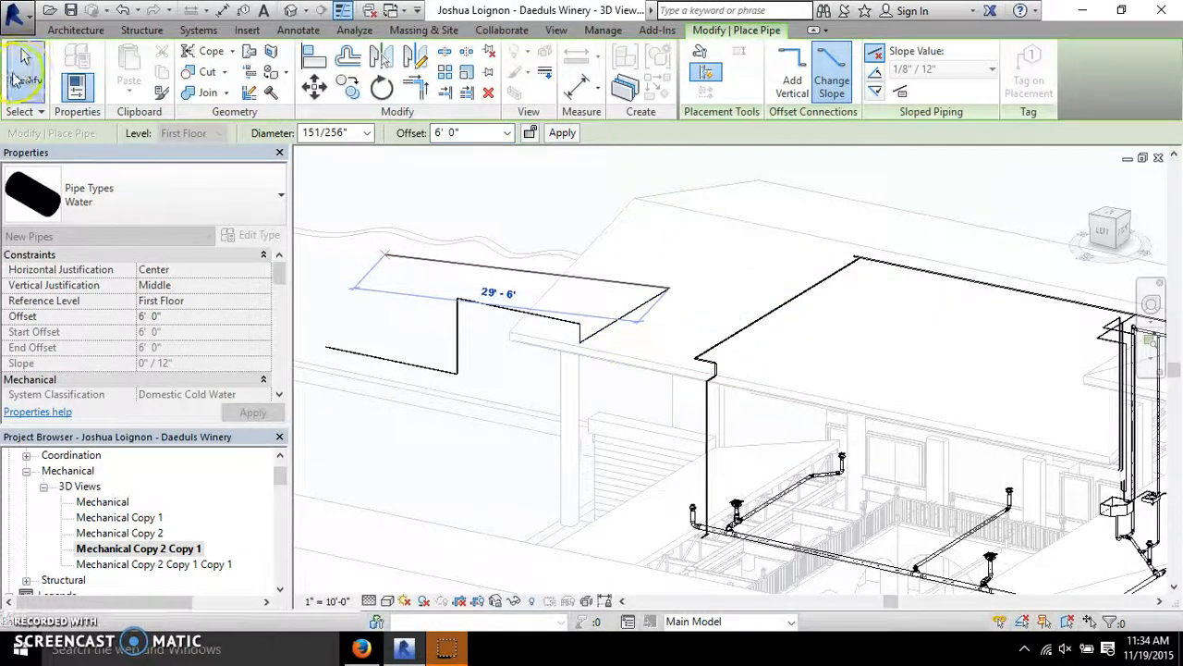
{"action": "left_click", "coordinate": [19, 75]}
- Convert the elbow at the bottom of the 6' drop into a tee
{"action": "scroll", "coordinate": [582, 333], "scroll_direction": "up", "scroll_amount": 6}
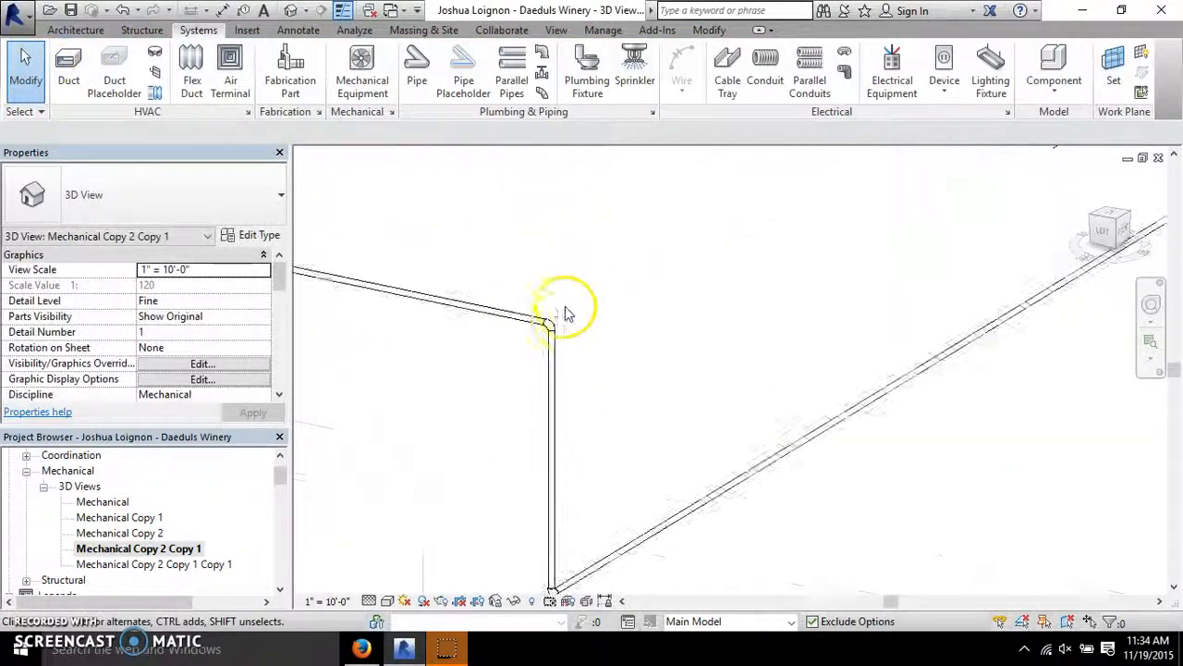
{"action": "scroll", "coordinate": [564, 319], "scroll_direction": "down", "scroll_amount": 3}
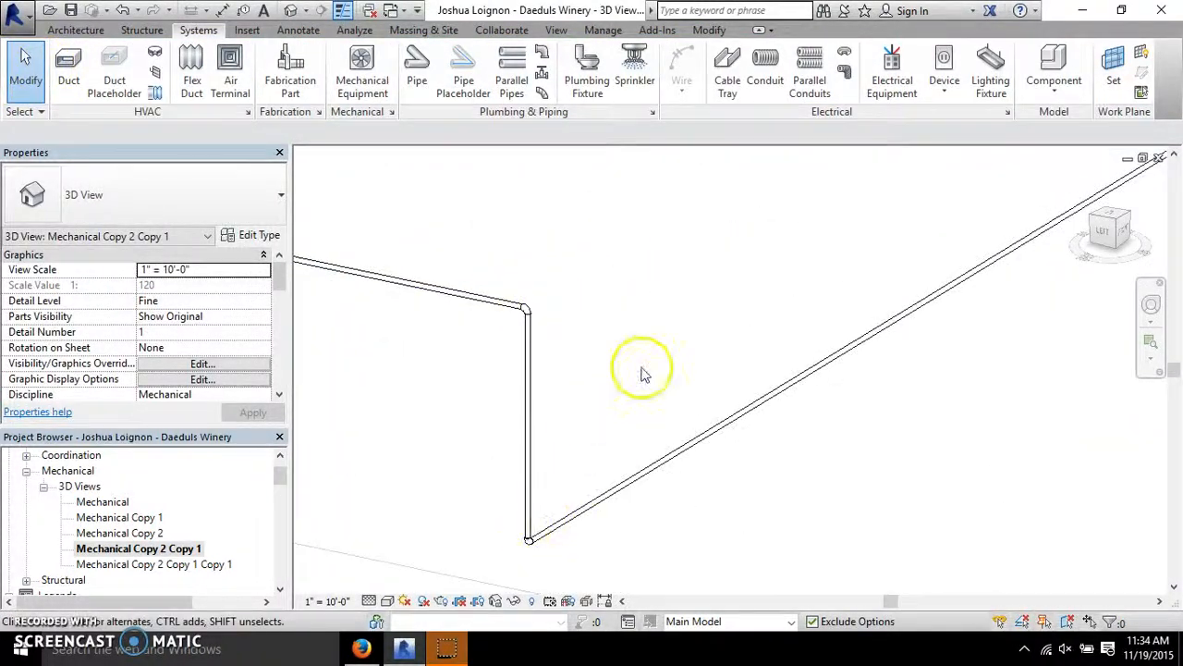
{"action": "scroll", "coordinate": [576, 497], "scroll_direction": "up", "scroll_amount": 6}
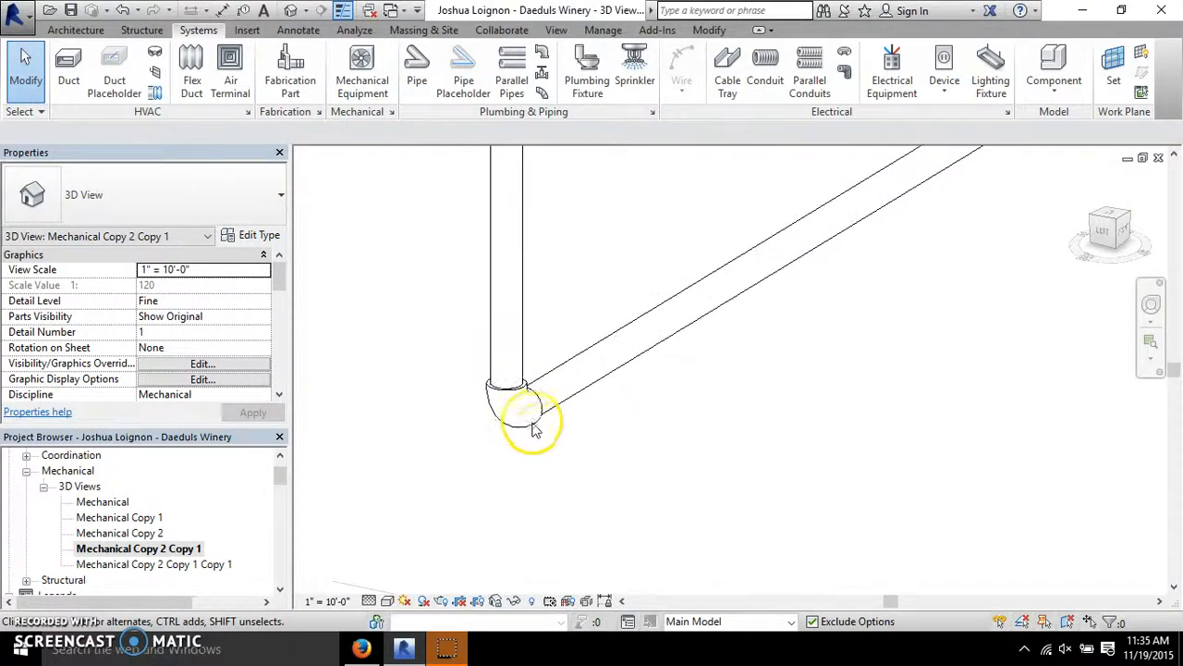
{"action": "left_click", "coordinate": [529, 411]}
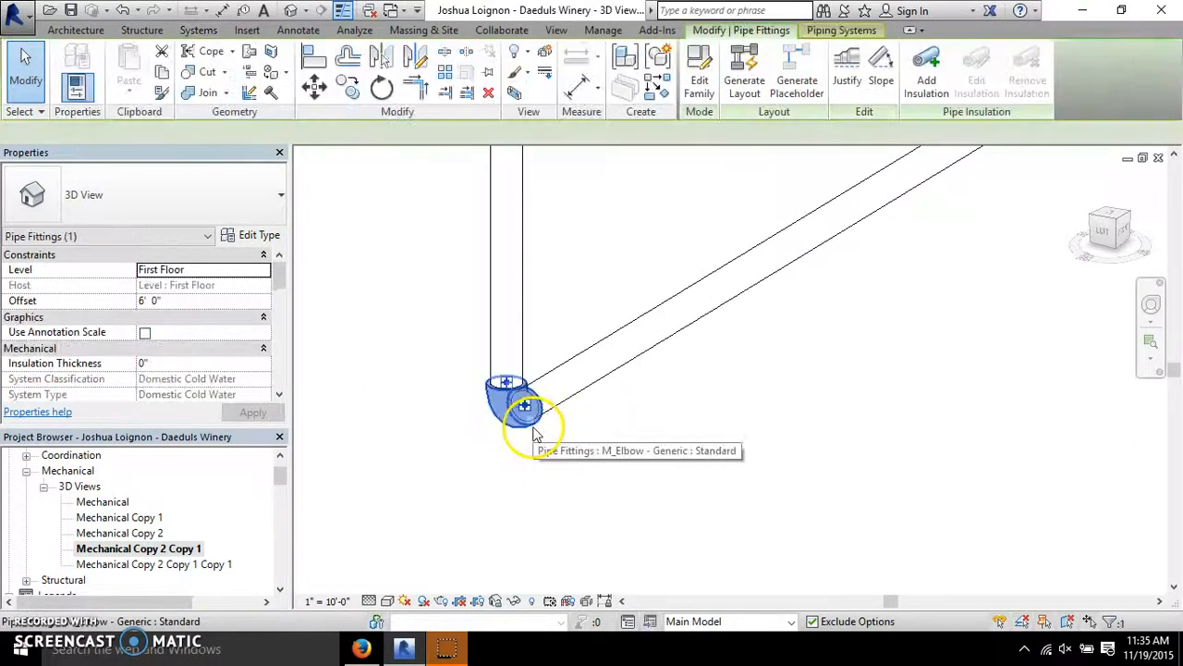
{"action": "scroll", "coordinate": [594, 382], "scroll_direction": "down", "scroll_amount": 2}
{"action": "scroll", "coordinate": [631, 416], "scroll_direction": "down", "scroll_amount": 2}
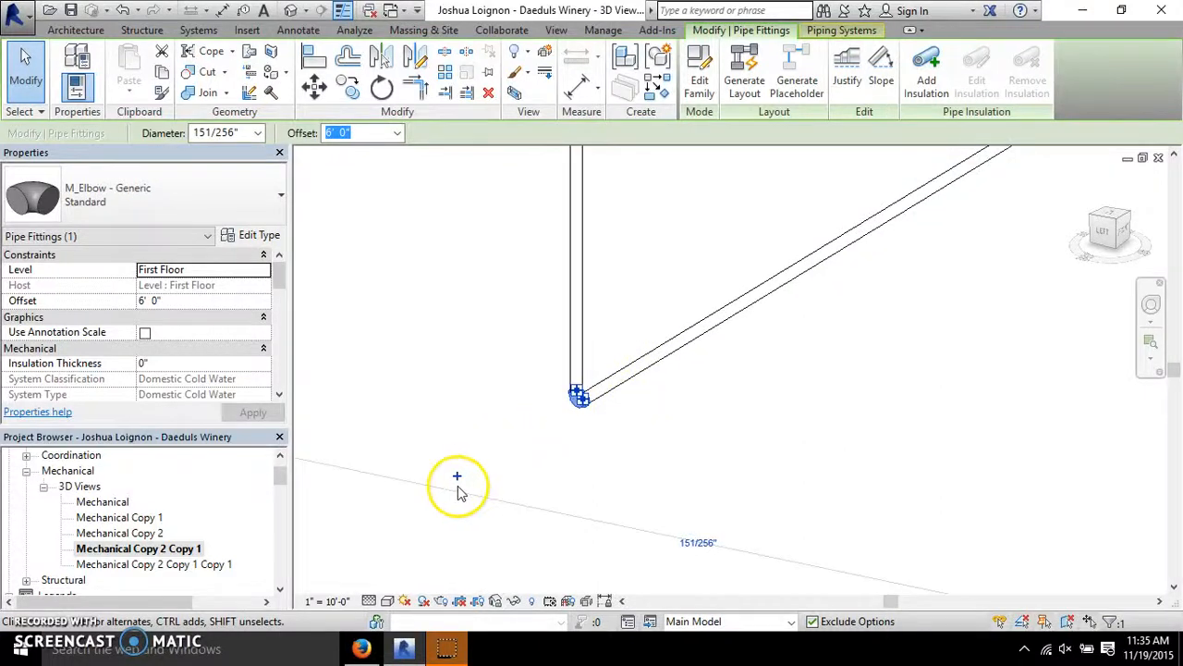
{"action": "left_click", "coordinate": [457, 479]}
{"action": "scroll", "coordinate": [571, 420], "scroll_direction": "up", "scroll_amount": 1}
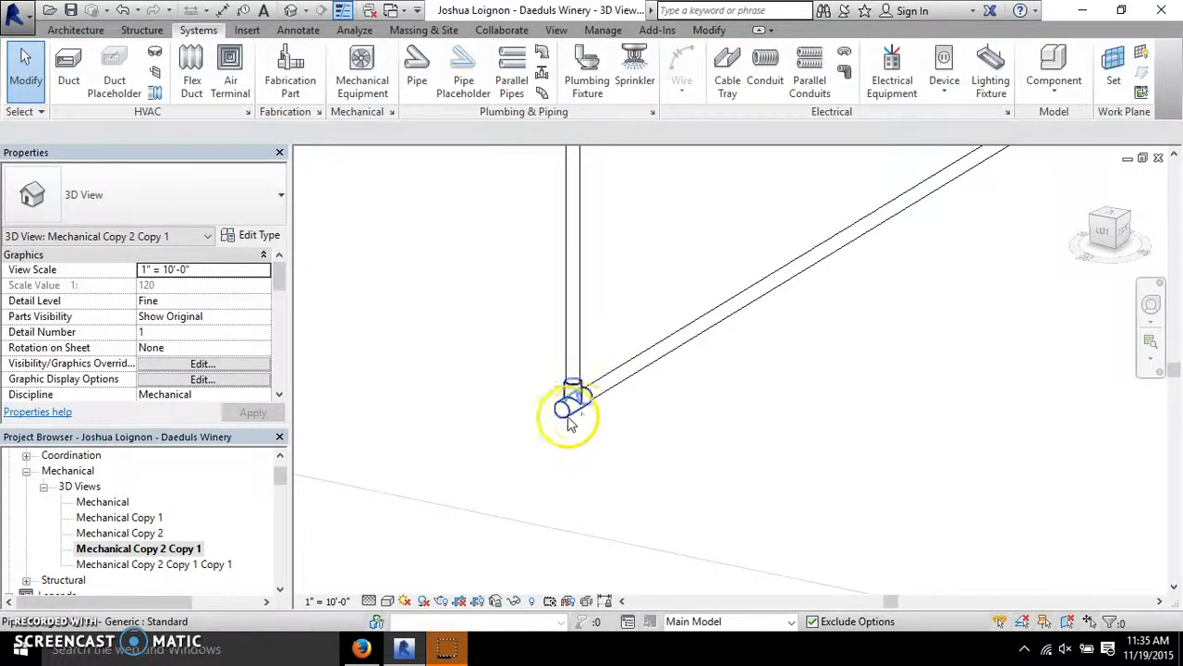
- Draw a short pipe from the tee's open connector, in line with the perpendicular segment, and finish placing pipe
{"action": "left_click", "coordinate": [567, 421]}
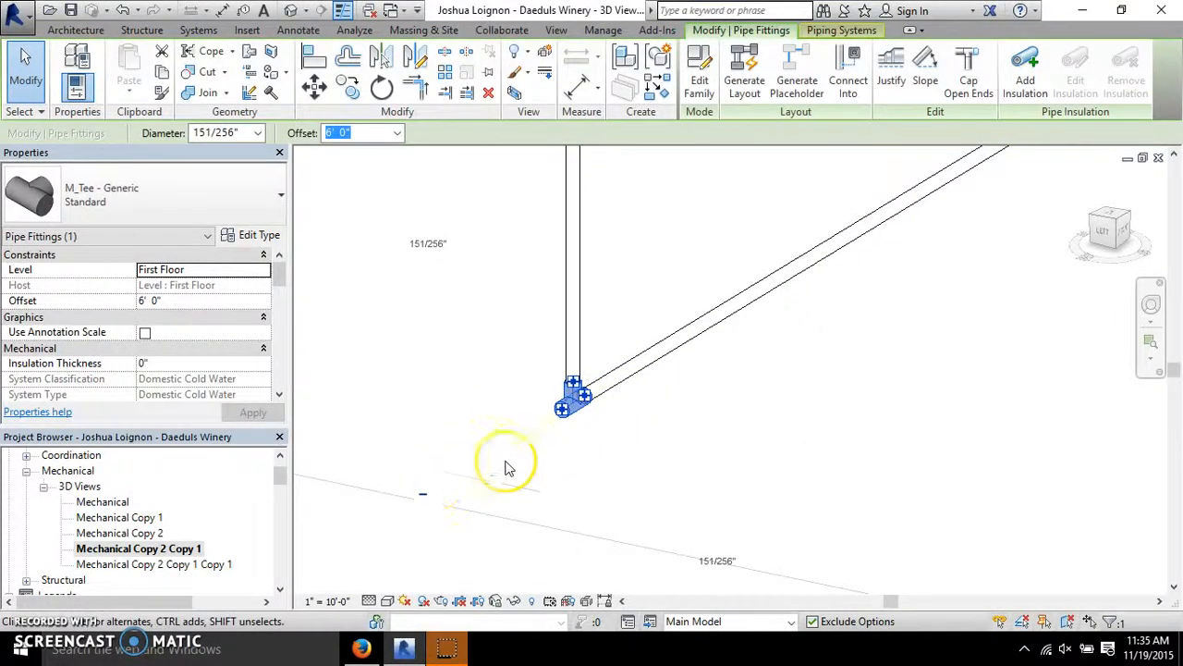
{"action": "right_click", "coordinate": [567, 417]}
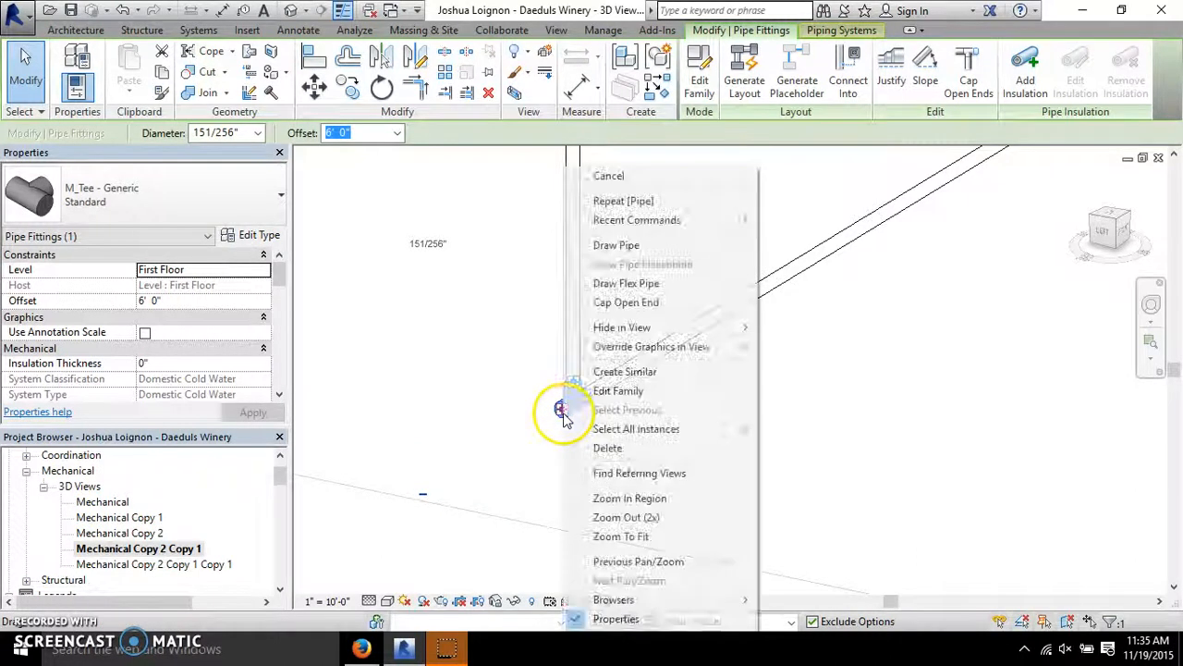
{"action": "left_click", "coordinate": [658, 248]}
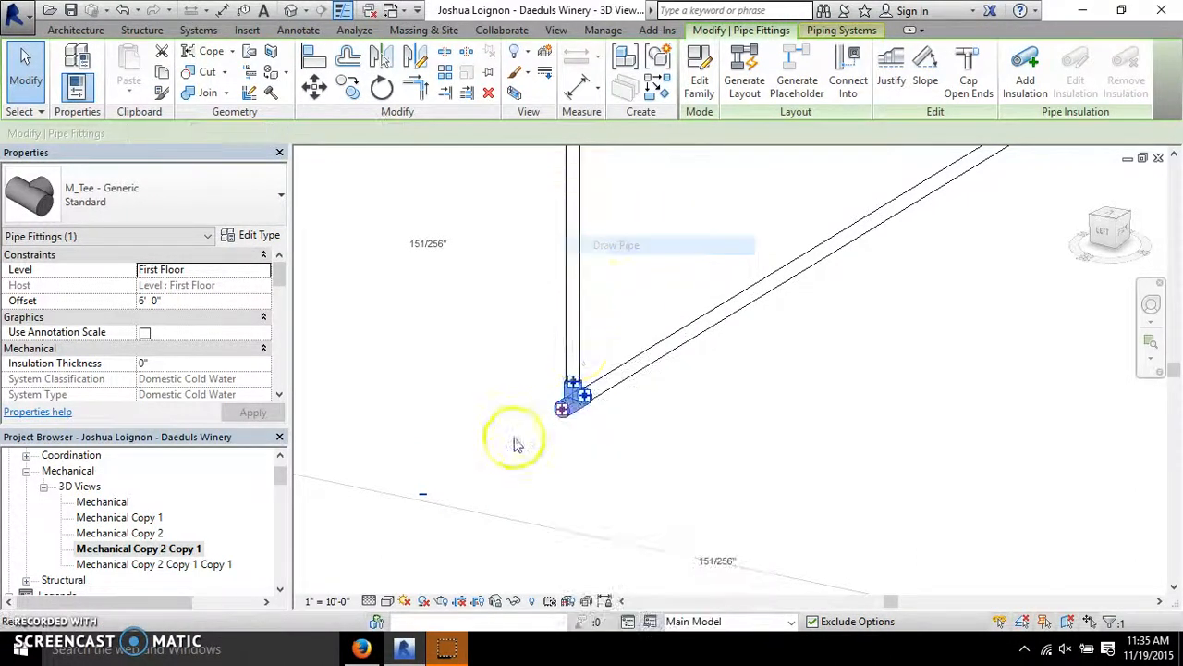
{"action": "left_click", "coordinate": [469, 467]}
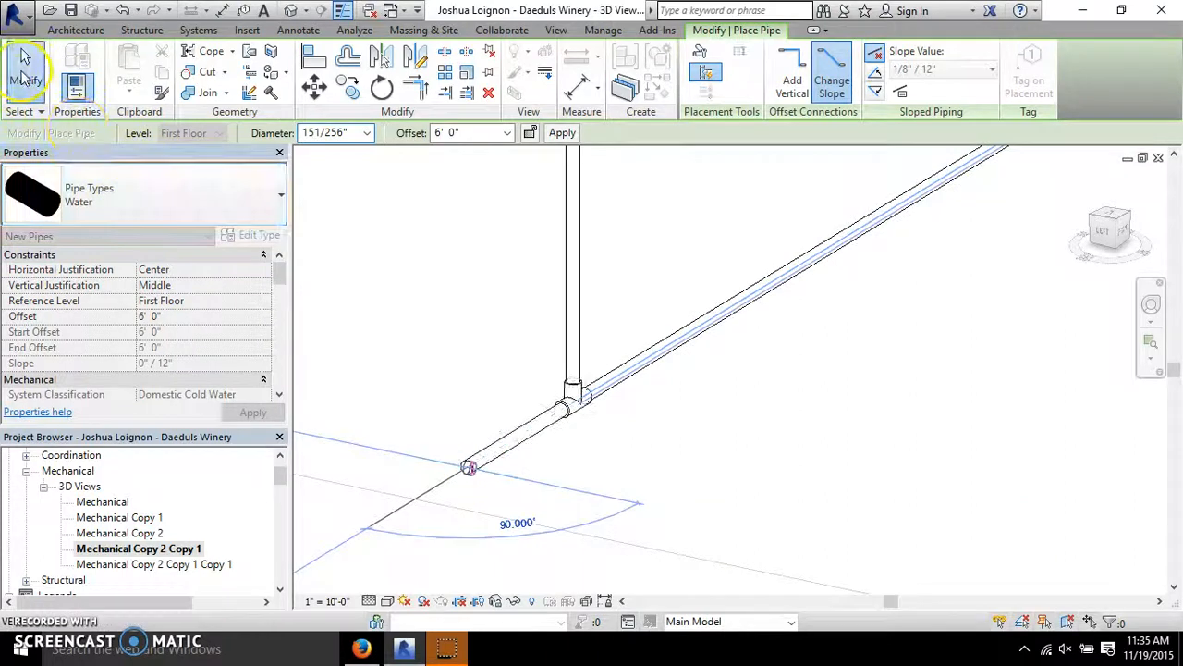
{"action": "left_click", "coordinate": [26, 74]}
- Delete the whole demonstration pipe run beside the roof, including its fittings and the short tee branch
{"action": "left_click", "coordinate": [582, 410]}
{"action": "scroll", "coordinate": [634, 356], "scroll_direction": "down", "scroll_amount": 5}
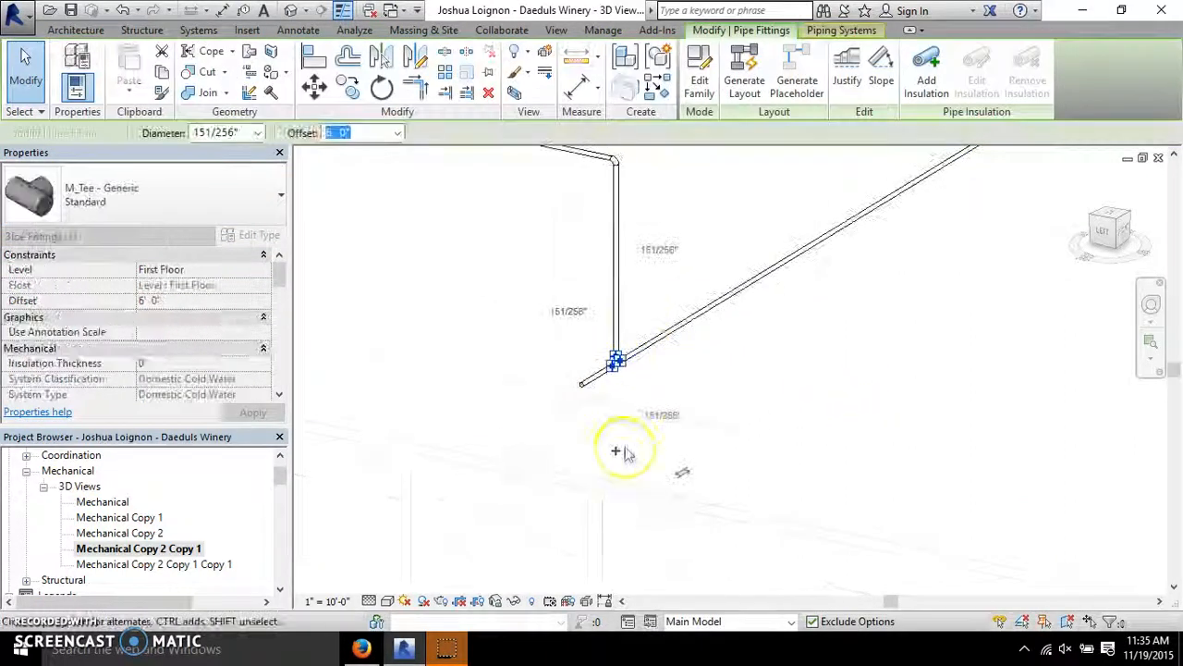
{"action": "scroll", "coordinate": [696, 439], "scroll_direction": "down", "scroll_amount": 4}
{"action": "scroll", "coordinate": [757, 395], "scroll_direction": "down", "scroll_amount": 3}
{"action": "left_click", "coordinate": [769, 428]}
{"action": "scroll", "coordinate": [837, 367], "scroll_direction": "down", "scroll_amount": 3}
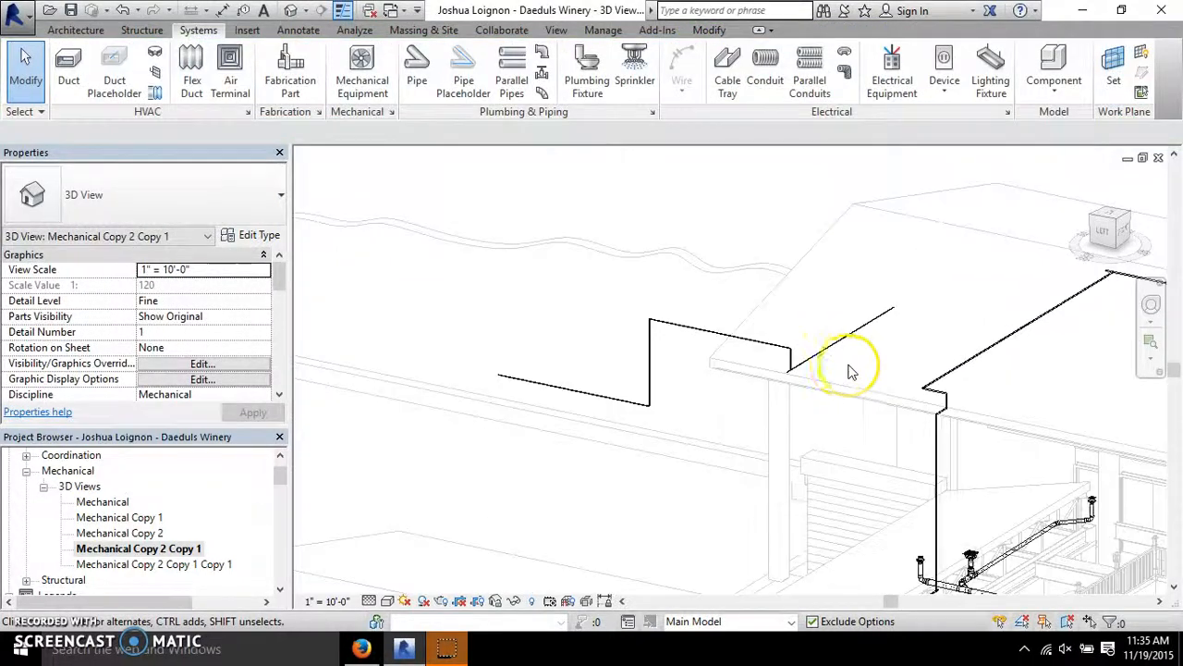
{"action": "left_click_drag", "start_coordinate": [835, 275], "coordinate": [621, 440]}
{"action": "key", "text": "Delete"}
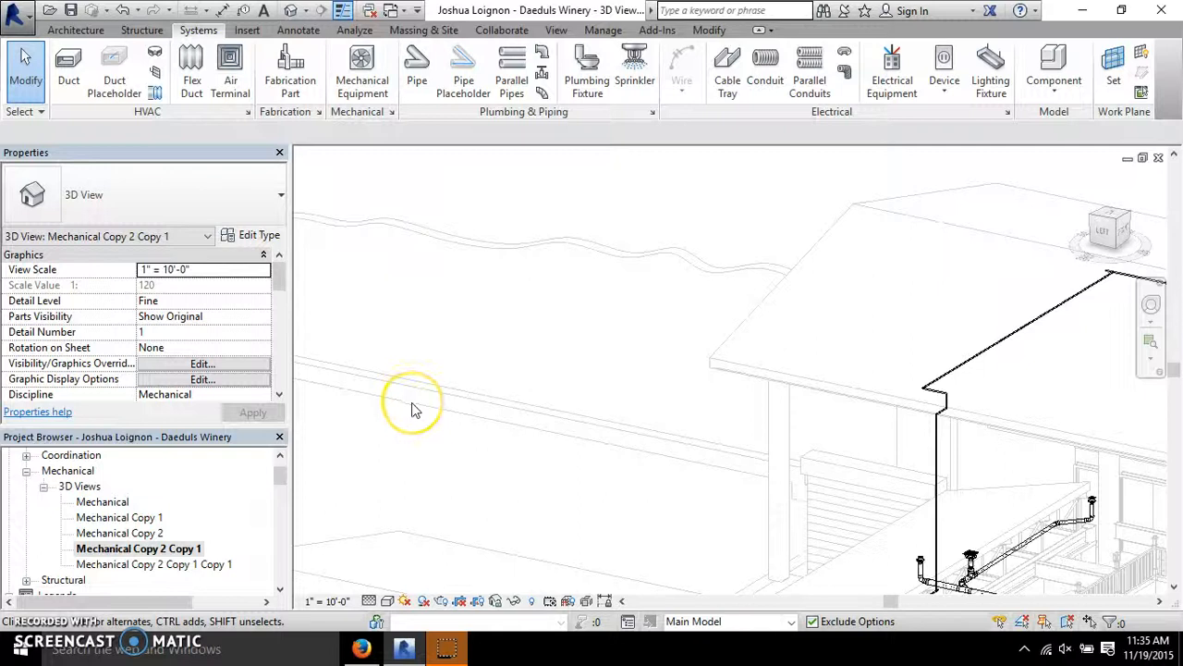
- Draw a Water pipe about 20'-6" long beside the roof, on the First Floor level at a 10' offset
{"action": "left_click", "coordinate": [421, 79]}
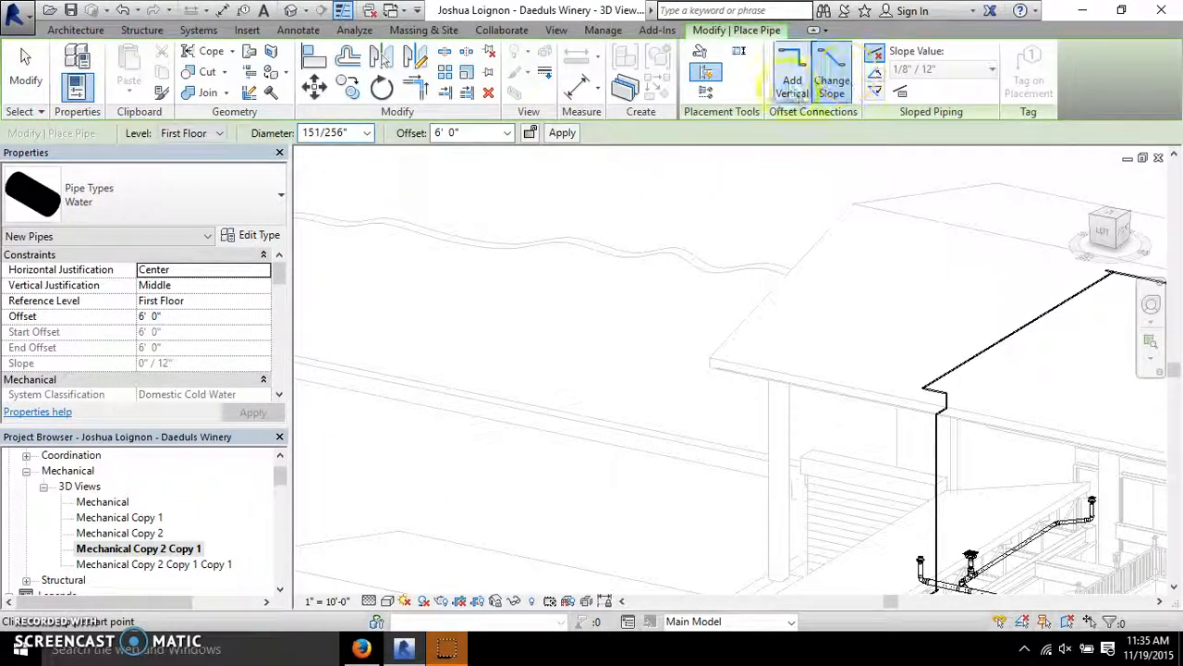
{"action": "left_click", "coordinate": [220, 134]}
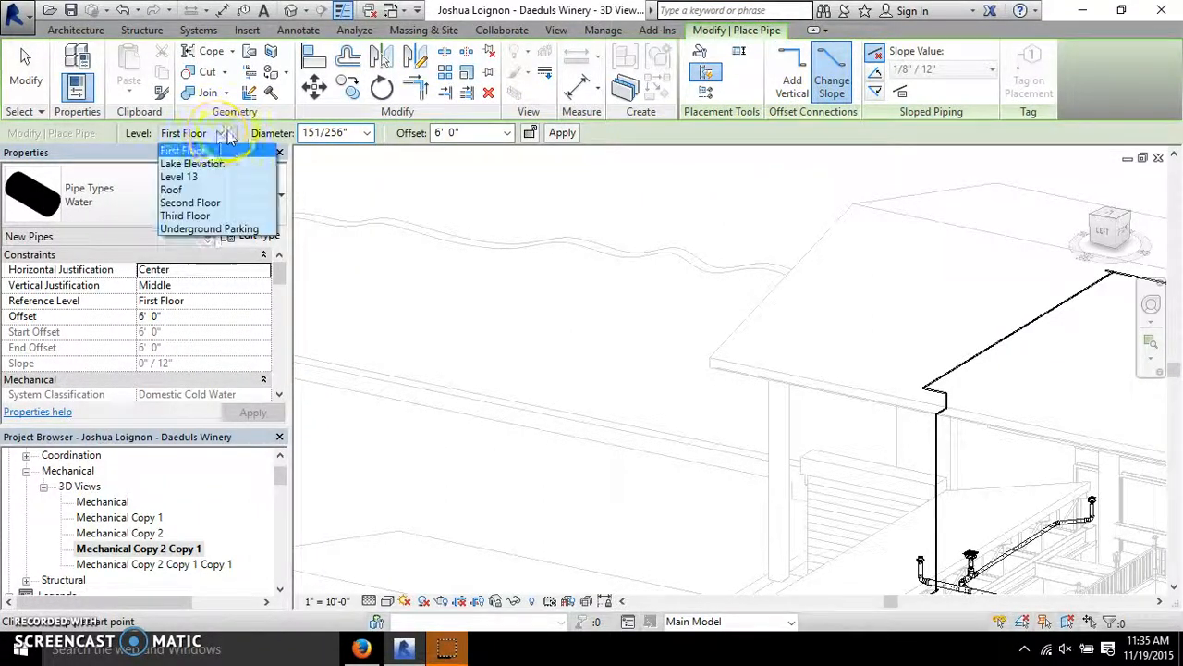
{"action": "left_click", "coordinate": [193, 154]}
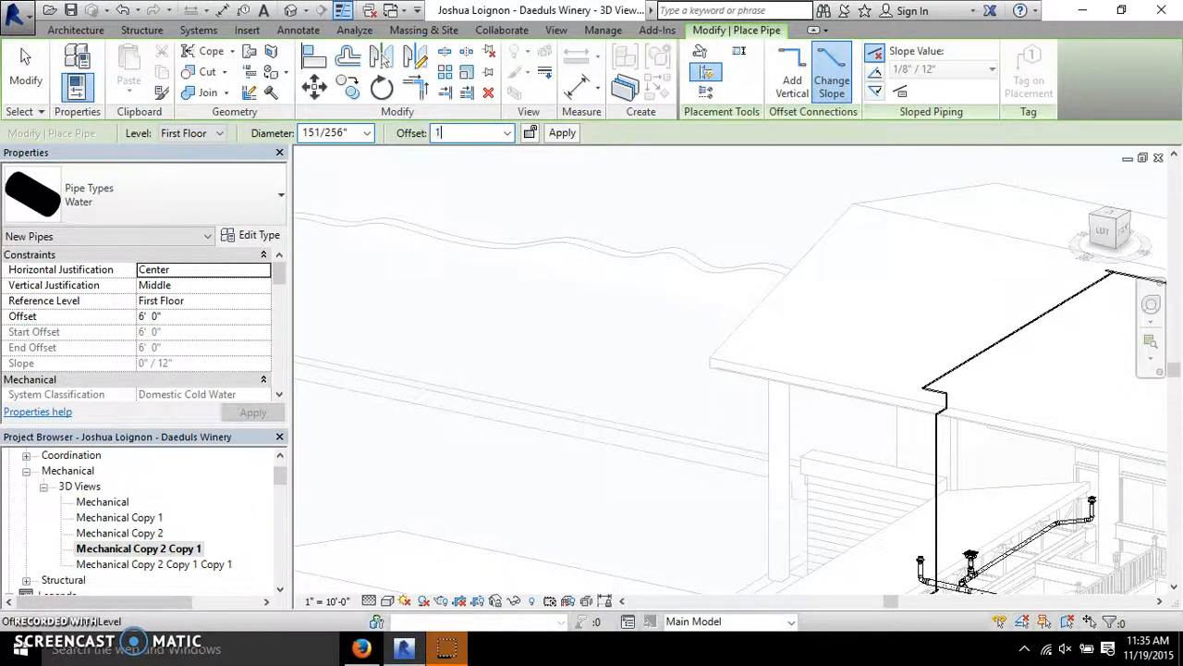
{"action": "left_click", "coordinate": [470, 381]}
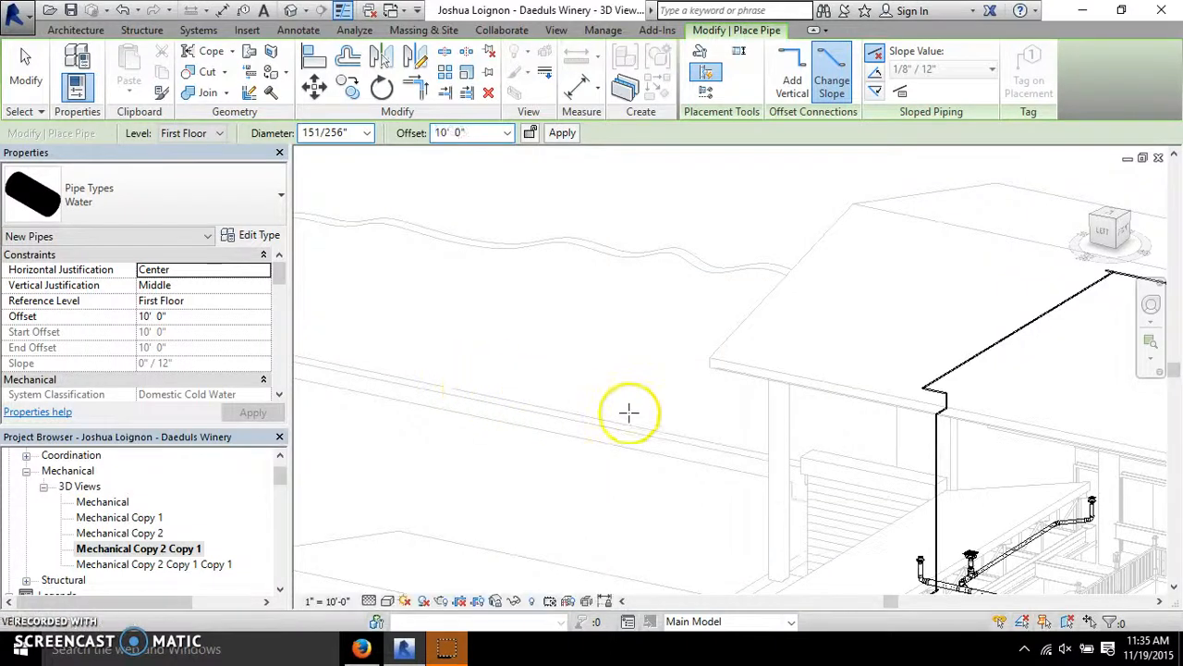
{"action": "left_click", "coordinate": [674, 417]}
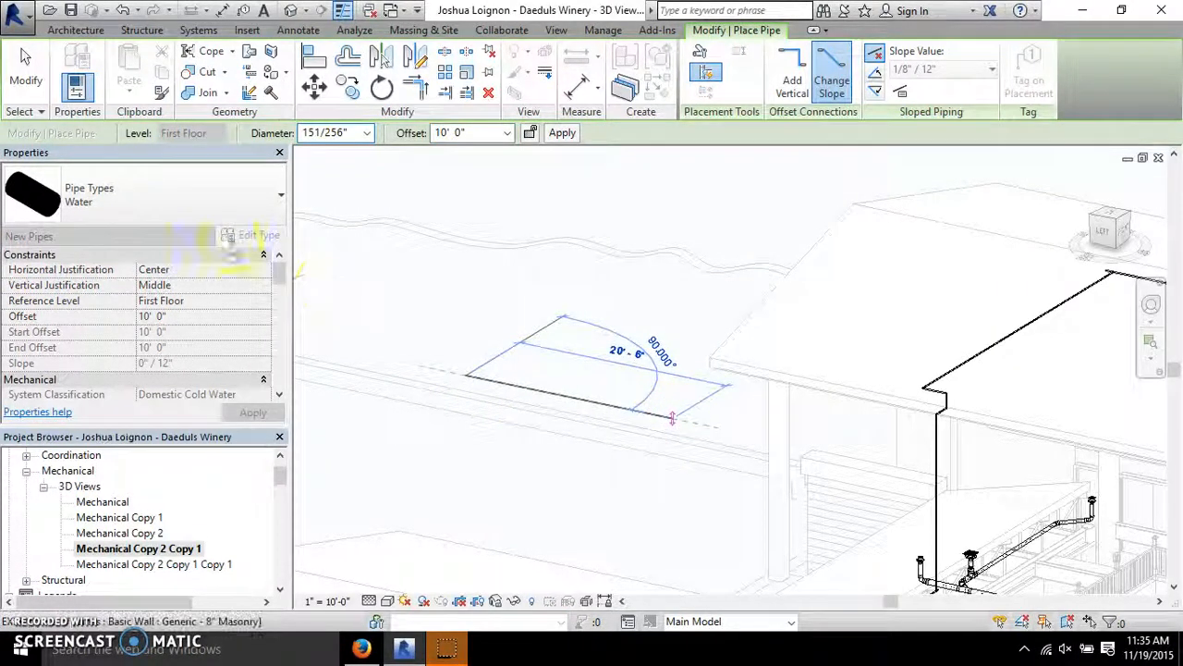
{"action": "key", "text": "Escape"}
{"action": "key", "text": "Escape"}
- Select the new Water pipe to examine its length, end offsets and editing options, then clear the selection
{"action": "left_click", "coordinate": [632, 413]}
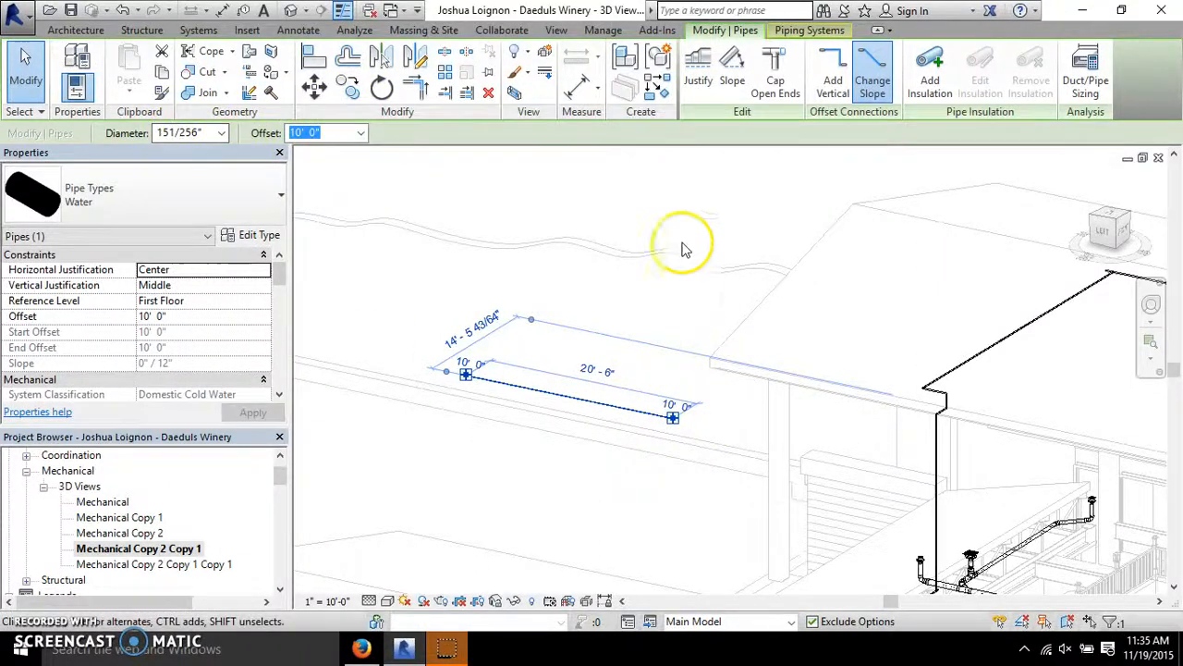
{"action": "scroll", "coordinate": [682, 248], "scroll_direction": "down", "scroll_amount": 3}
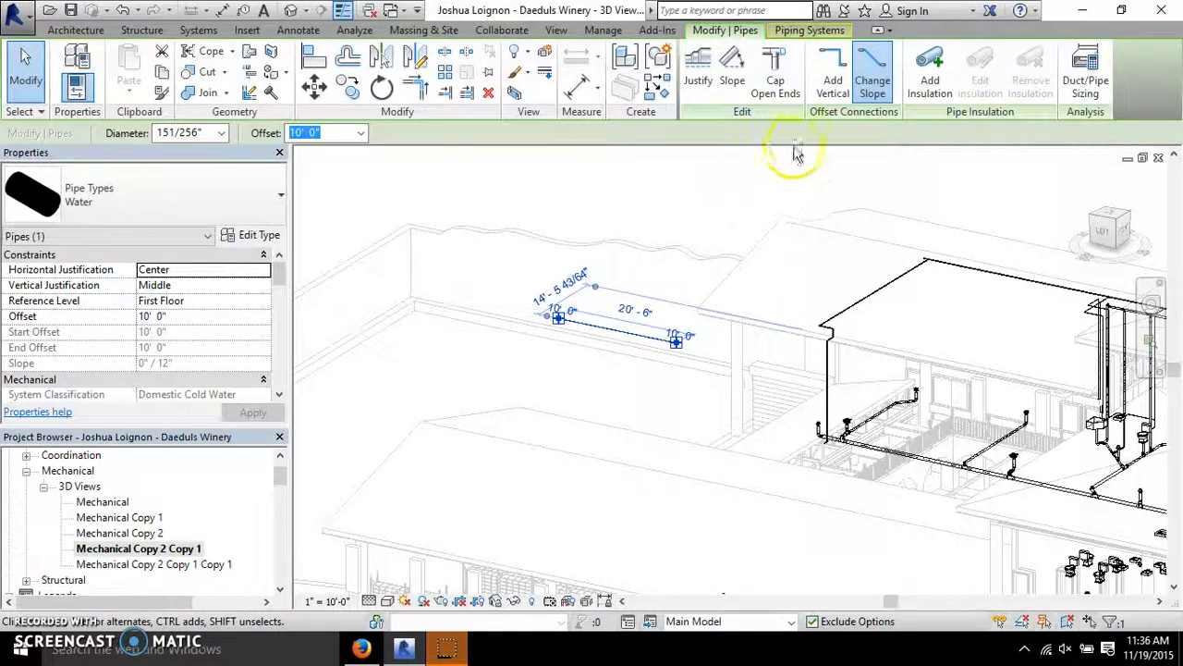
{"action": "key", "text": "Escape"}
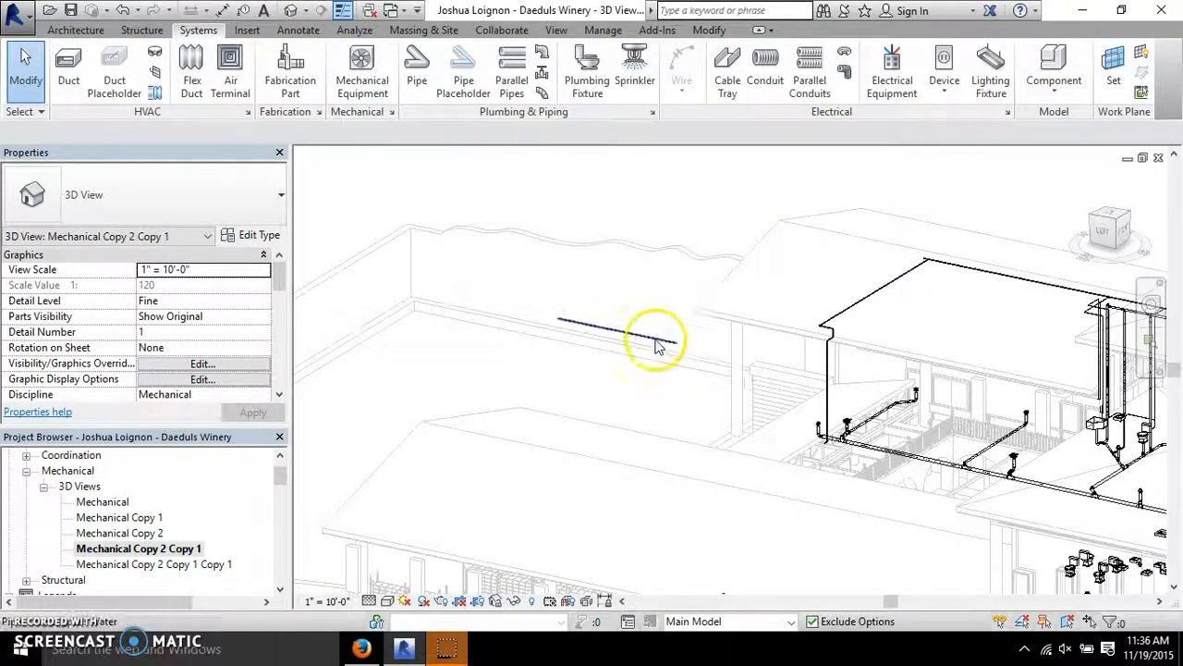
- Examine the single Water pipe beside the roof from other viewing angles and delete it
{"action": "left_click", "coordinate": [655, 339]}
{"action": "middle_click_drag", "start_coordinate": [634, 357], "coordinate": [793, 337], "text": "shift"}
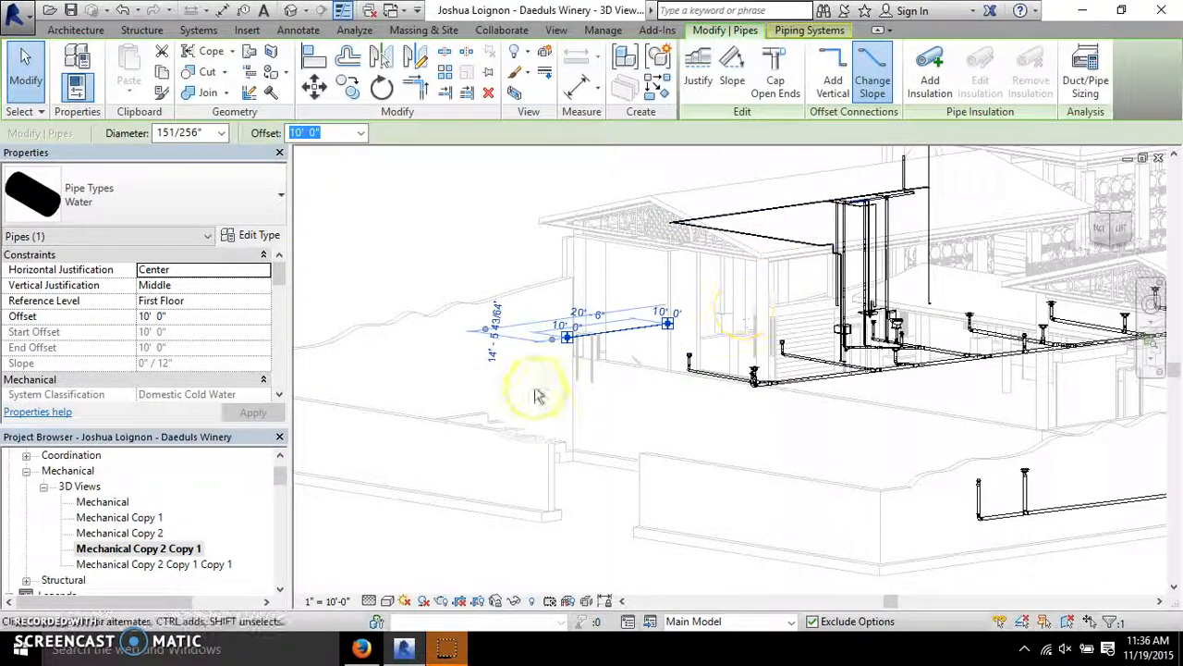
{"action": "middle_click_drag", "start_coordinate": [536, 352], "coordinate": [357, 397], "text": "shift"}
{"action": "left_click", "coordinate": [440, 350]}
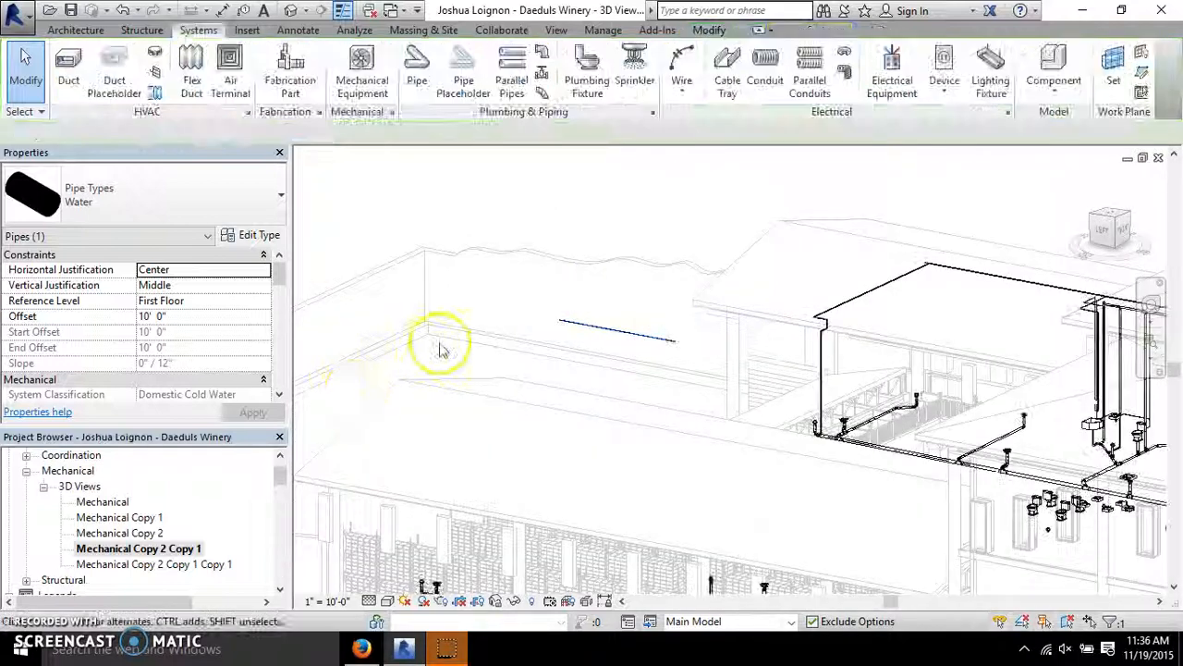
{"action": "left_click", "coordinate": [650, 344]}
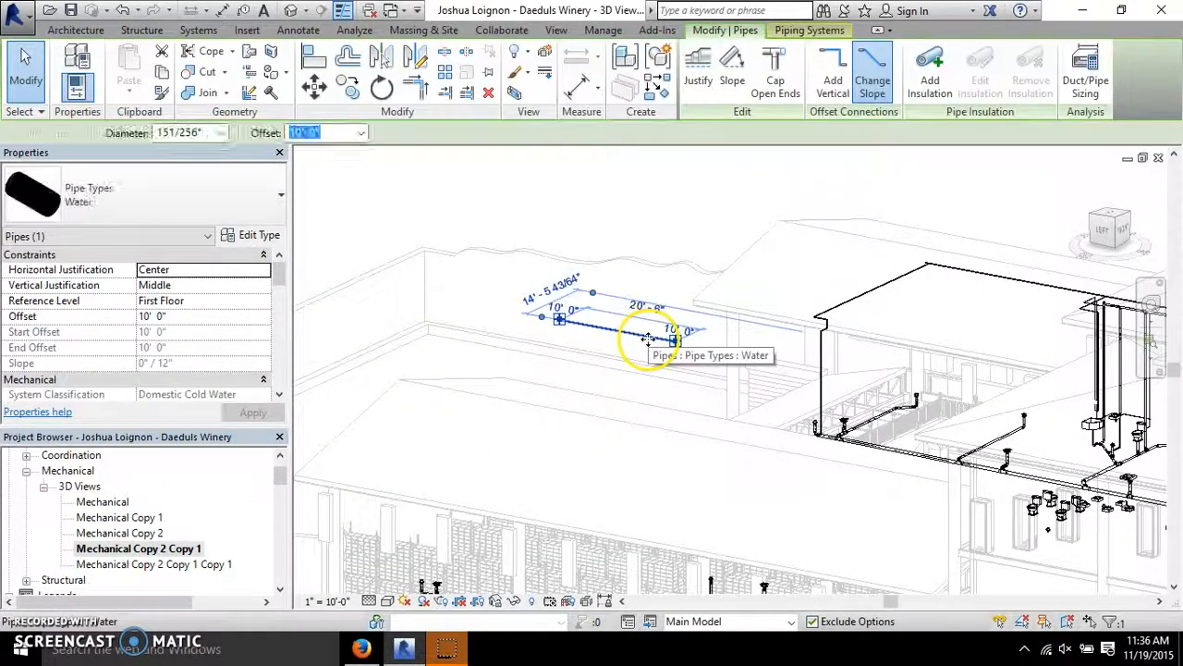
{"action": "key", "text": "Delete"}
- Restore the earlier stepped Water pipe run beside the roof and examine the short pipe at its tee
{"action": "scroll", "coordinate": [592, 360], "scroll_direction": "down", "scroll_amount": 10}
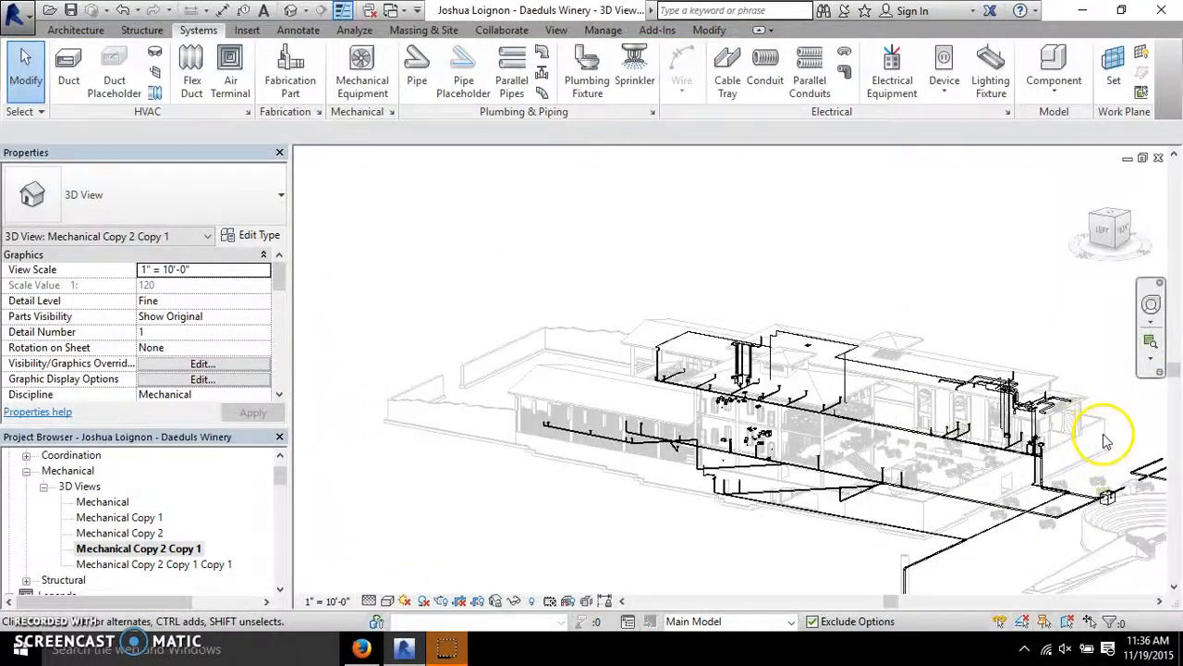
{"action": "scroll", "coordinate": [1103, 434], "scroll_direction": "up", "scroll_amount": 6}
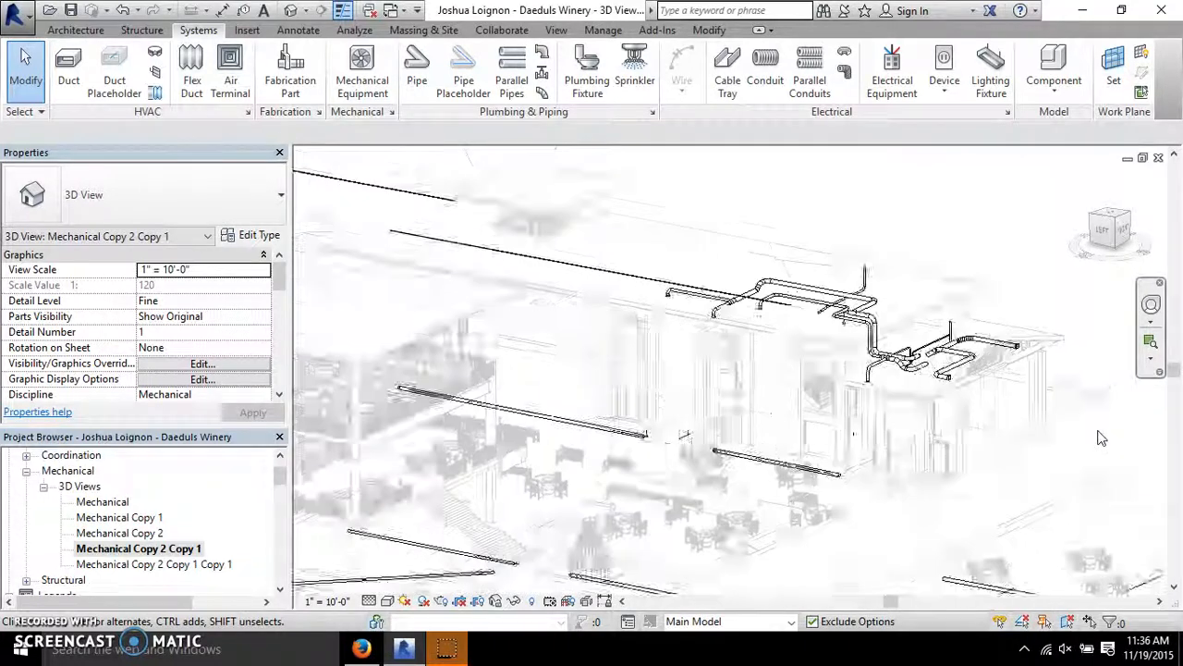
{"action": "scroll", "coordinate": [1073, 406], "scroll_direction": "up", "scroll_amount": 5}
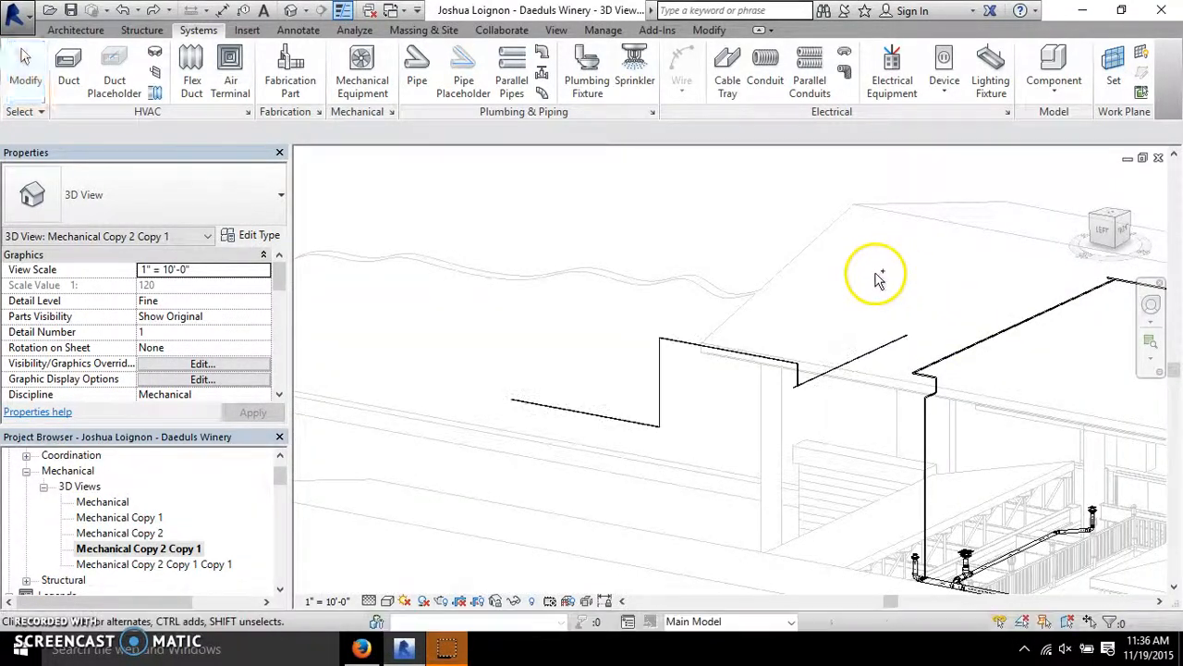
{"action": "scroll", "coordinate": [850, 381], "scroll_direction": "up", "scroll_amount": 5}
{"action": "scroll", "coordinate": [644, 410], "scroll_direction": "up", "scroll_amount": 4}
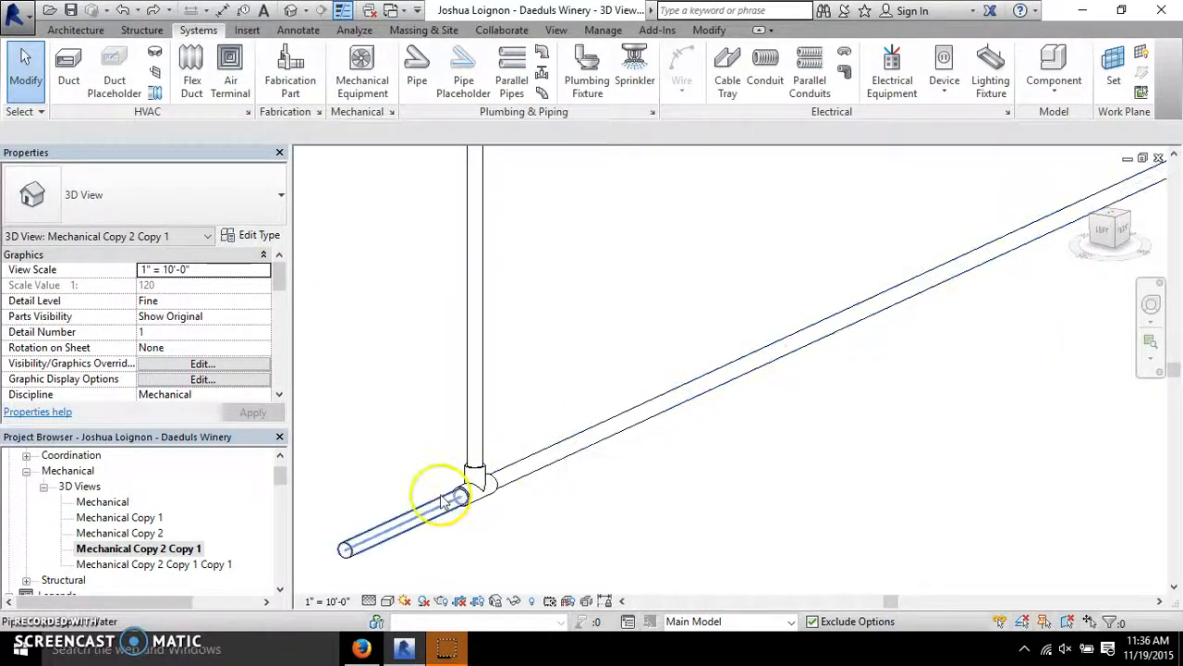
{"action": "left_click", "coordinate": [404, 526]}
{"action": "left_click", "coordinate": [1046, 364]}
- Set the diameter of the run's upper horizontal pipe along the roof edge to 3 19/128"
{"action": "scroll", "coordinate": [1017, 383], "scroll_direction": "down", "scroll_amount": 6}
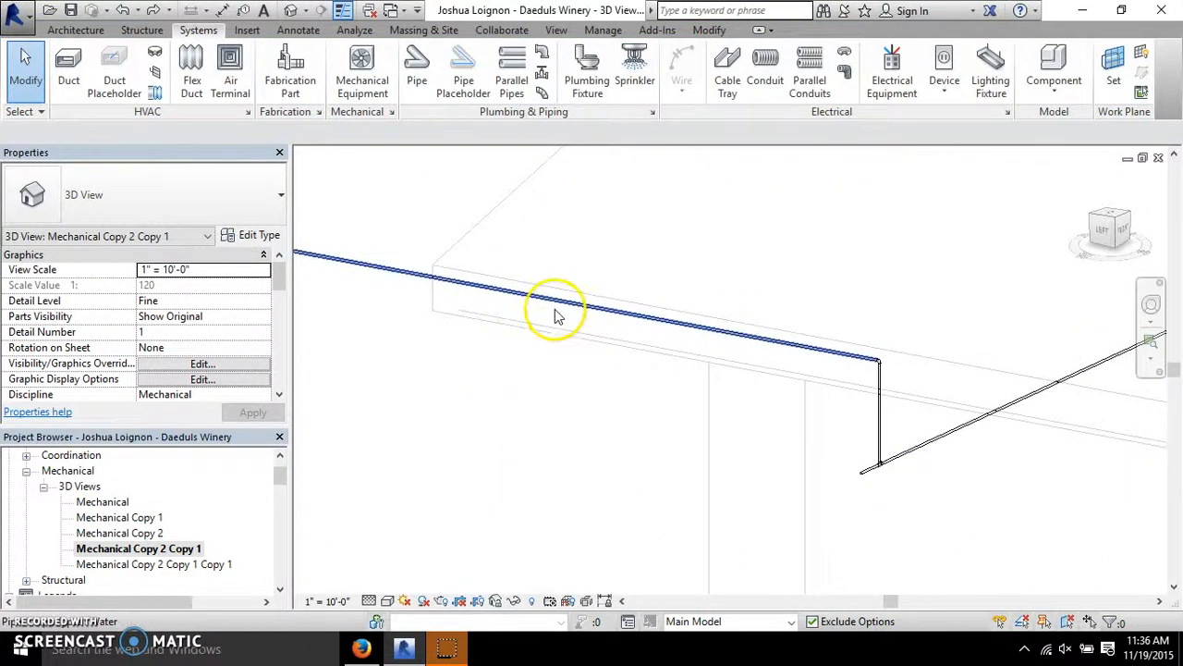
{"action": "left_click", "coordinate": [223, 134]}
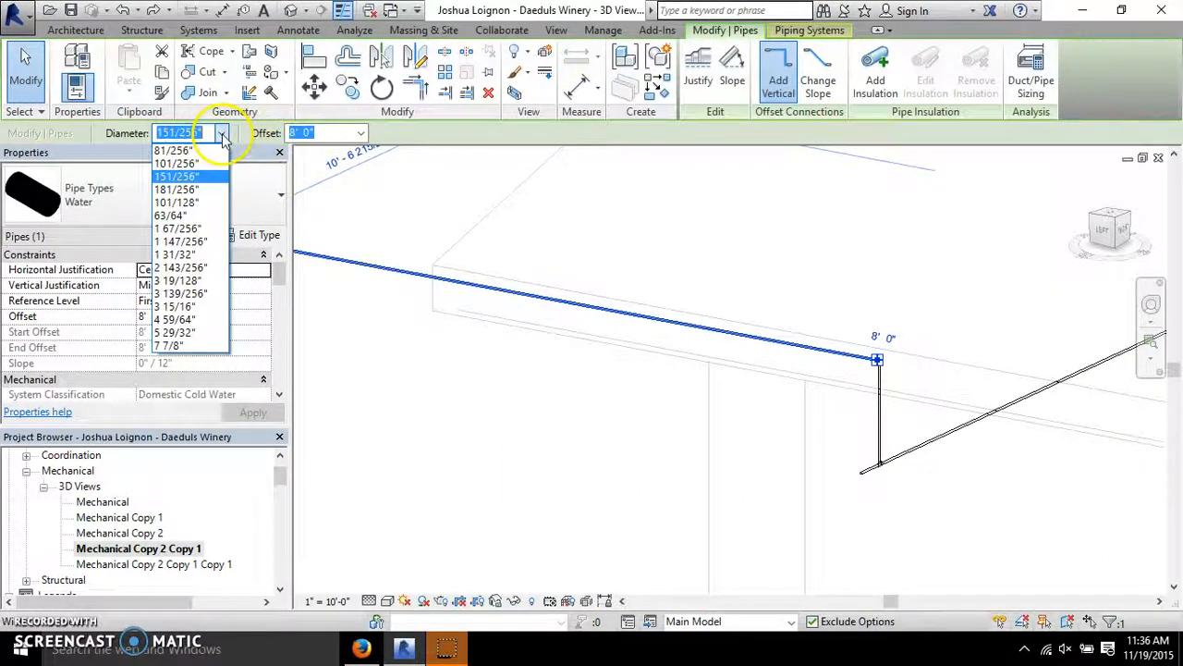
{"action": "left_click", "coordinate": [930, 314]}
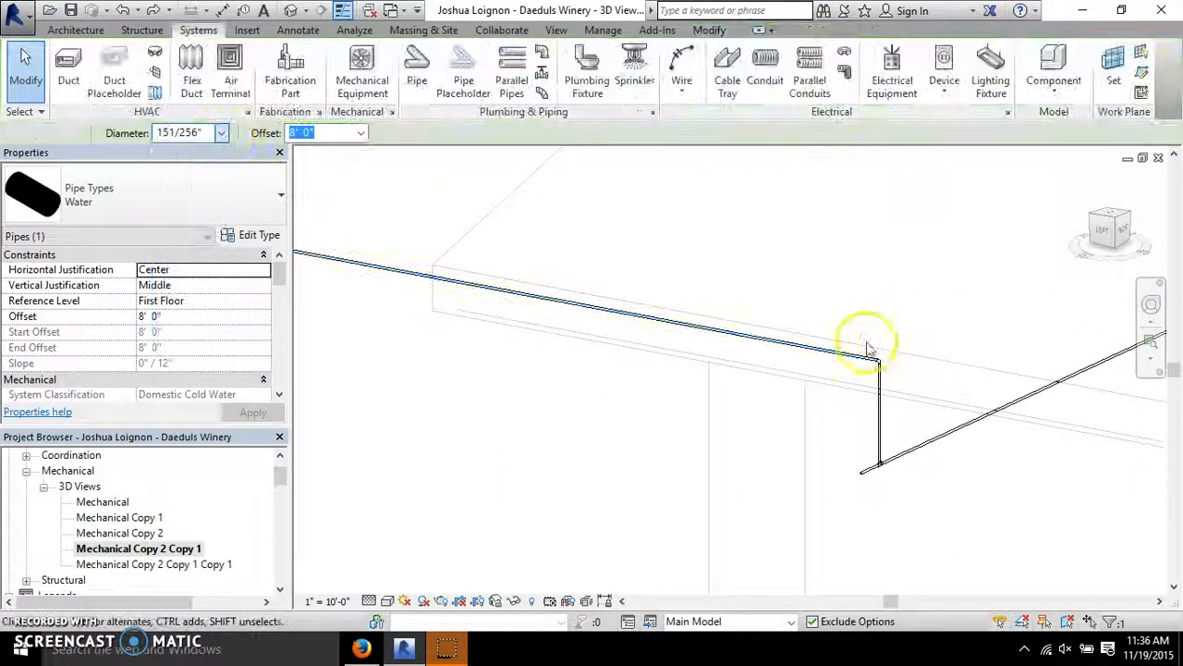
{"action": "left_click", "coordinate": [222, 133]}
{"action": "left_click", "coordinate": [209, 282]}
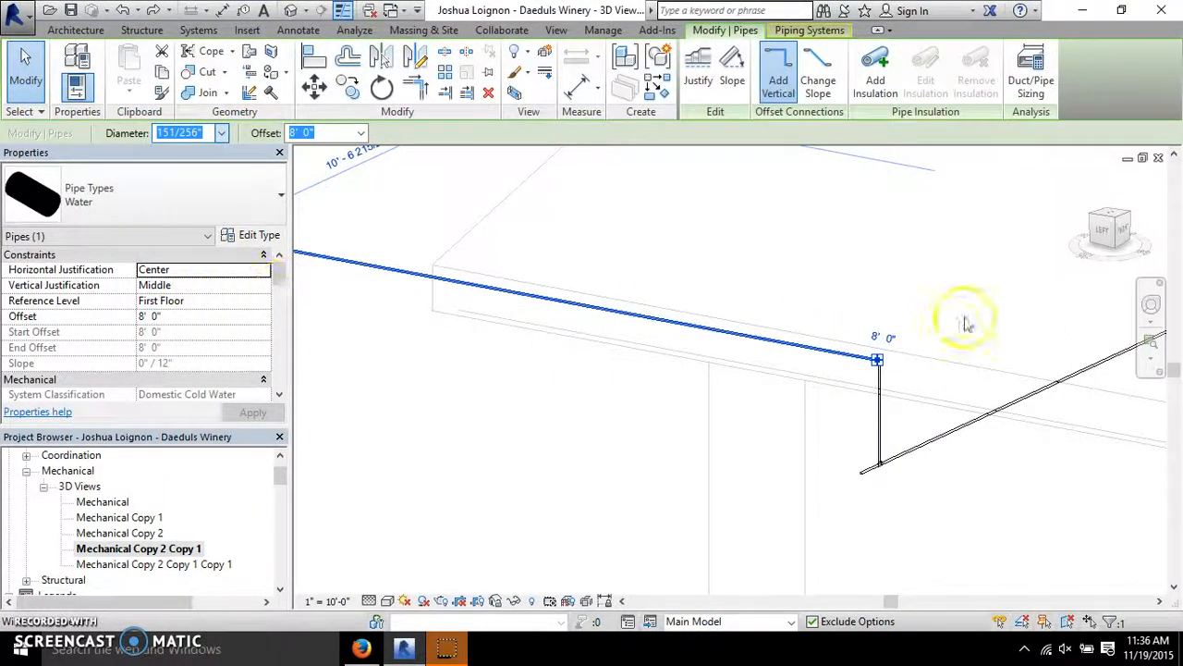
{"action": "left_click", "coordinate": [925, 374]}
- Examine the transition fitting between the enlarged pipe and the small elbow, then clear the selection
{"action": "scroll", "coordinate": [901, 296], "scroll_direction": "up", "scroll_amount": 5}
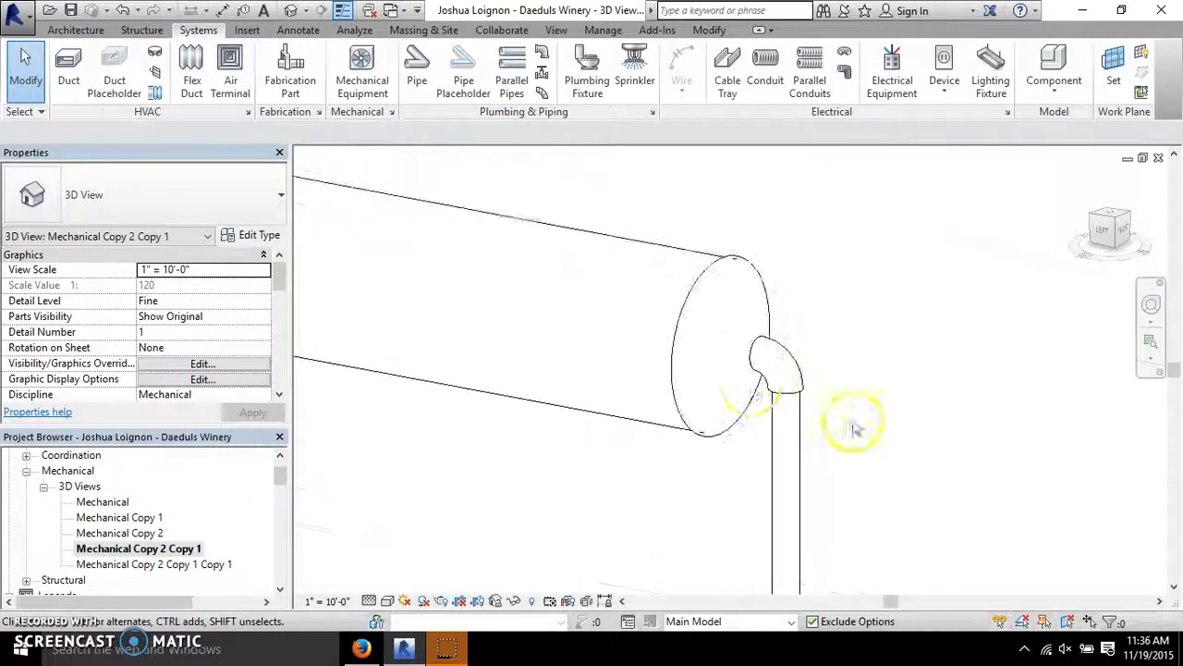
{"action": "left_click", "coordinate": [759, 412]}
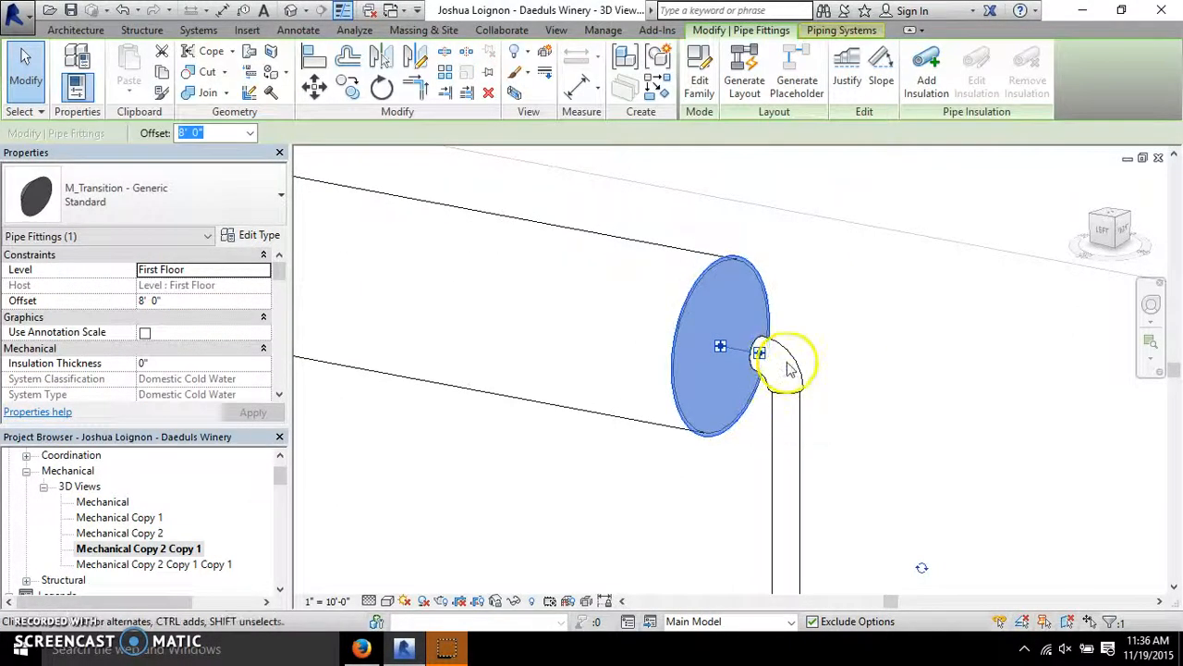
{"action": "left_click", "coordinate": [751, 297]}
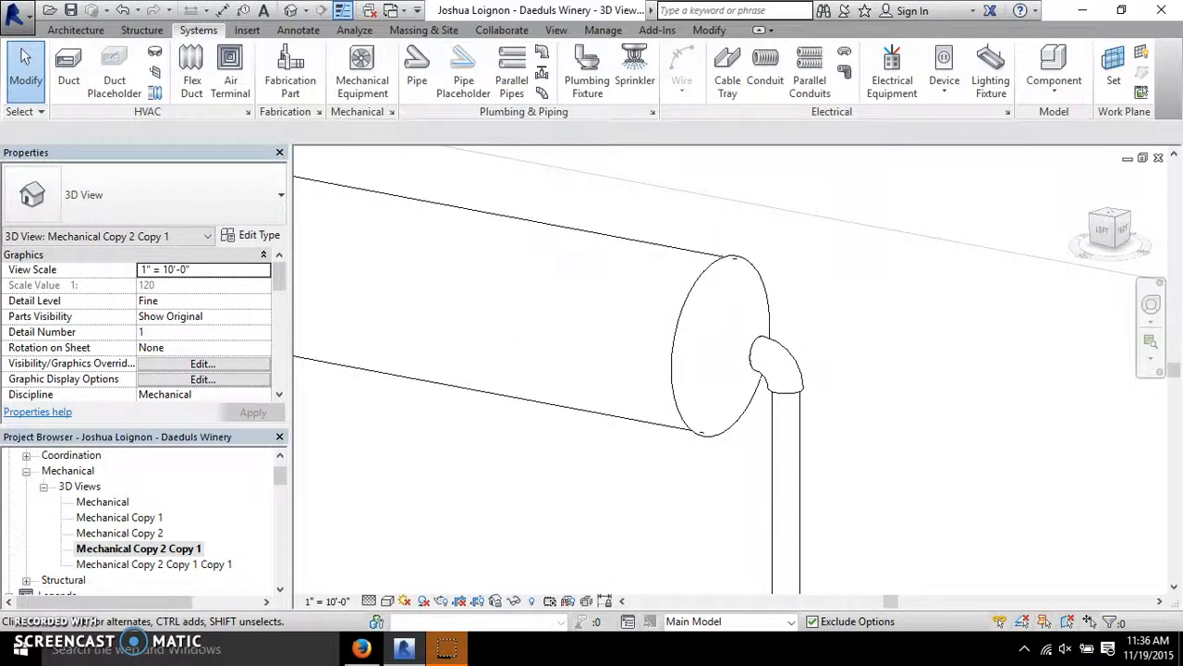
- Delete the entire stepped pipe run beside the roof, including its enlarged pipe and fittings
{"action": "scroll", "coordinate": [695, 250], "scroll_direction": "down", "scroll_amount": 6}
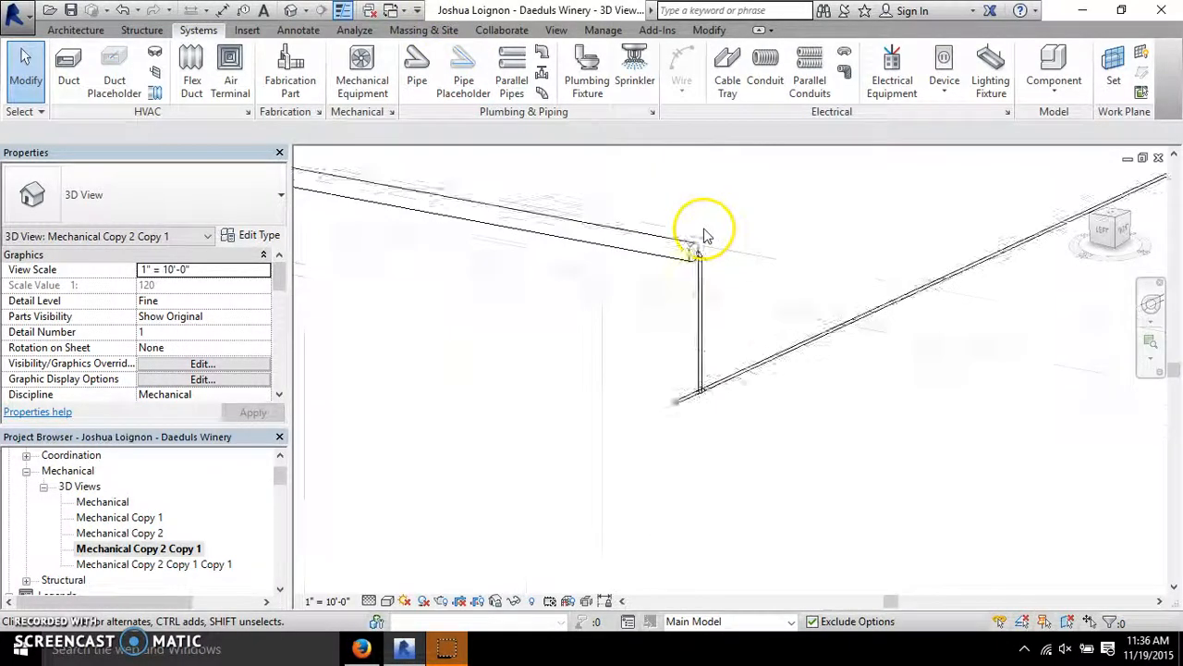
{"action": "left_click_drag", "start_coordinate": [818, 199], "coordinate": [443, 463]}
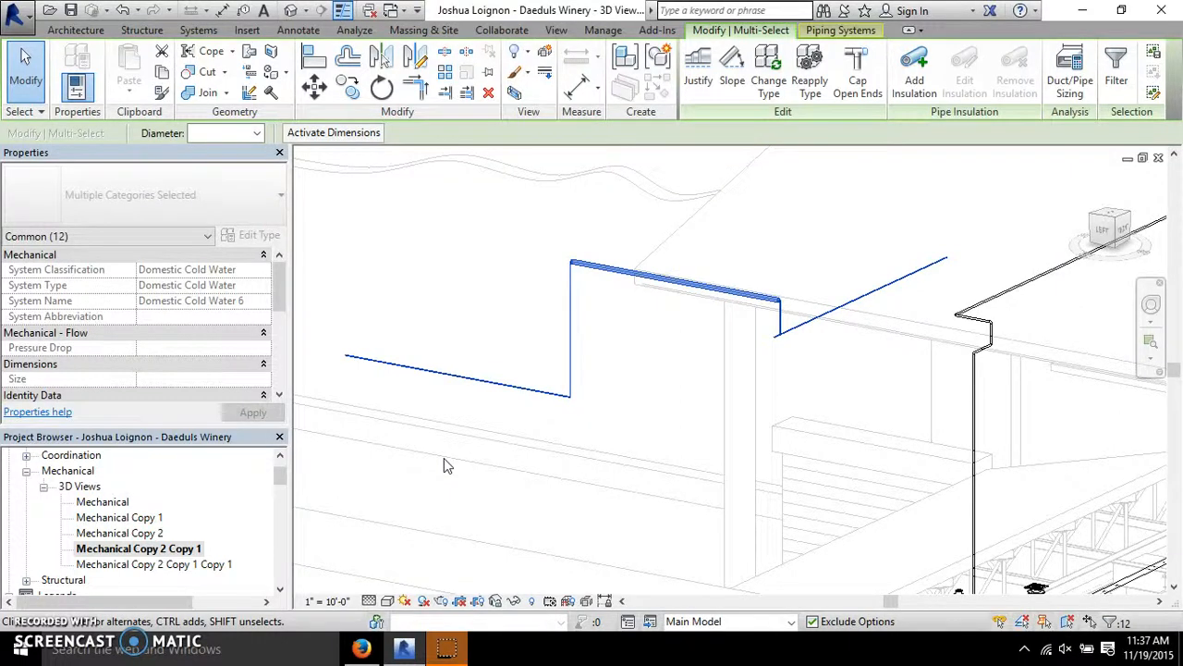
{"action": "key", "text": "Delete"}
- Examine the building's existing roof-level piping, vertical risers and plumbing fixtures
{"action": "scroll", "coordinate": [682, 272], "scroll_direction": "down", "scroll_amount": 5}
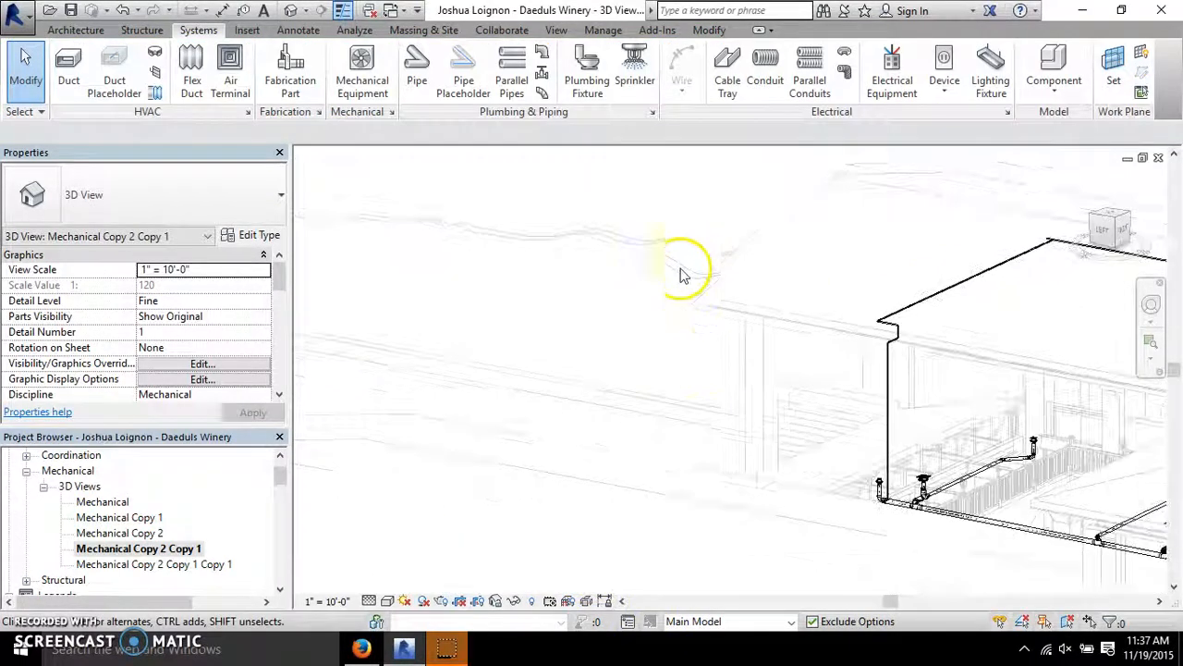
{"action": "scroll", "coordinate": [583, 342], "scroll_direction": "down", "scroll_amount": 3}
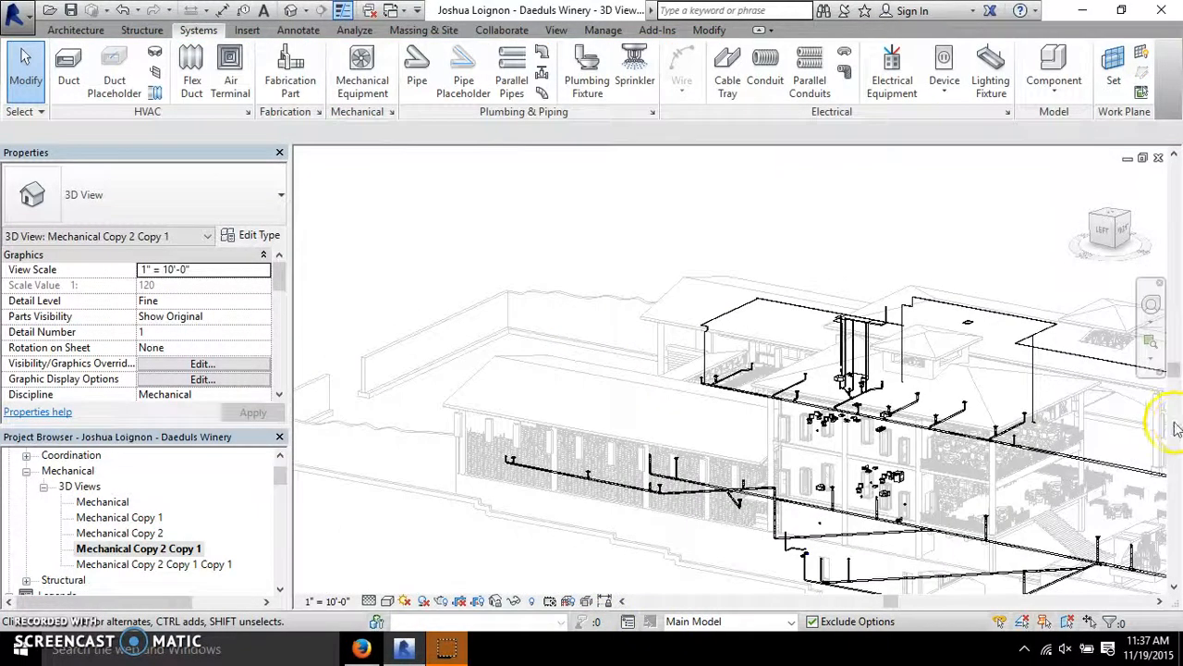
{"action": "scroll", "coordinate": [873, 325], "scroll_direction": "up", "scroll_amount": 3}
{"action": "scroll", "coordinate": [873, 326], "scroll_direction": "up", "scroll_amount": 5}
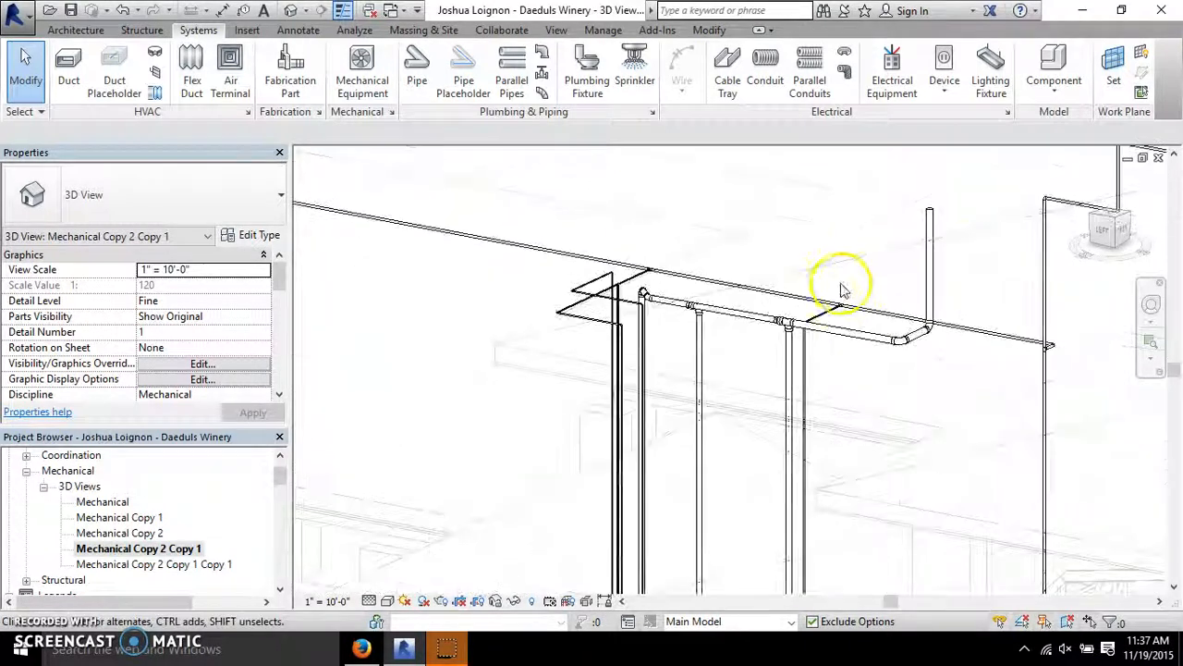
{"action": "scroll", "coordinate": [650, 244], "scroll_direction": "down", "scroll_amount": 5}
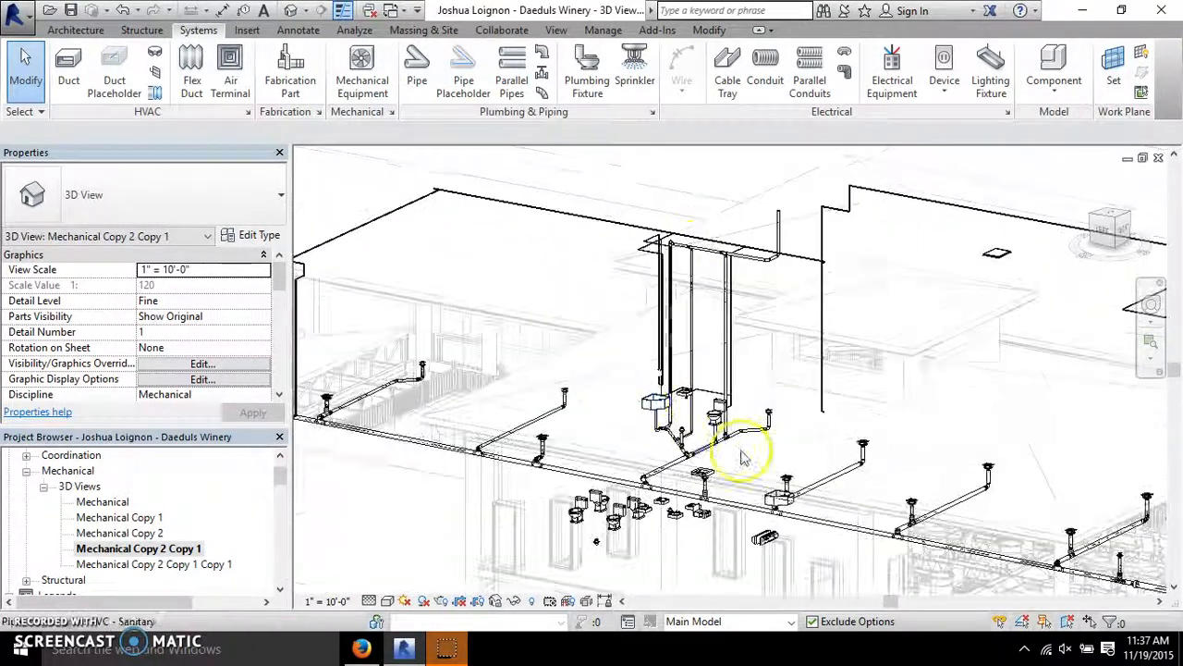
{"action": "scroll", "coordinate": [588, 395], "scroll_direction": "up", "scroll_amount": 3}
{"action": "scroll", "coordinate": [588, 396], "scroll_direction": "up", "scroll_amount": 2}
{"action": "scroll", "coordinate": [1070, 475], "scroll_direction": "down", "scroll_amount": 4}
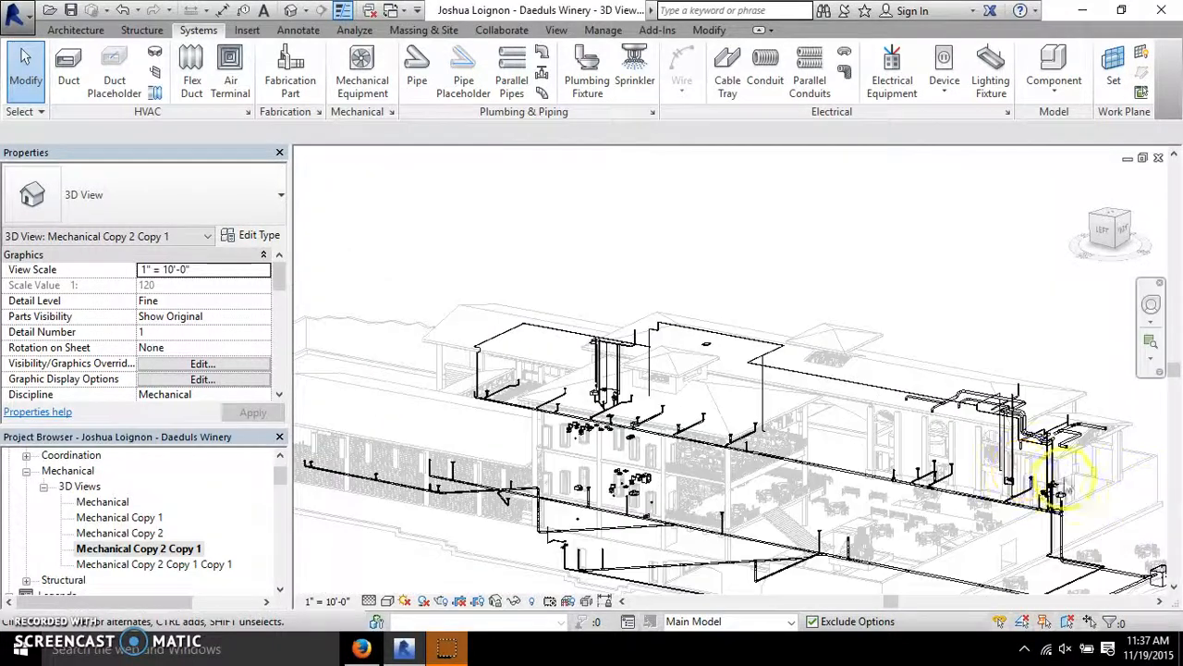
- Select the PVC - Sanitary main beneath the patio to examine its slope and end offsets, then clear the selection
{"action": "scroll", "coordinate": [1003, 456], "scroll_direction": "up", "scroll_amount": 4}
{"action": "middle_click_drag", "start_coordinate": [1005, 458], "coordinate": [708, 352]}
{"action": "scroll", "coordinate": [592, 370], "scroll_direction": "up", "scroll_amount": 5}
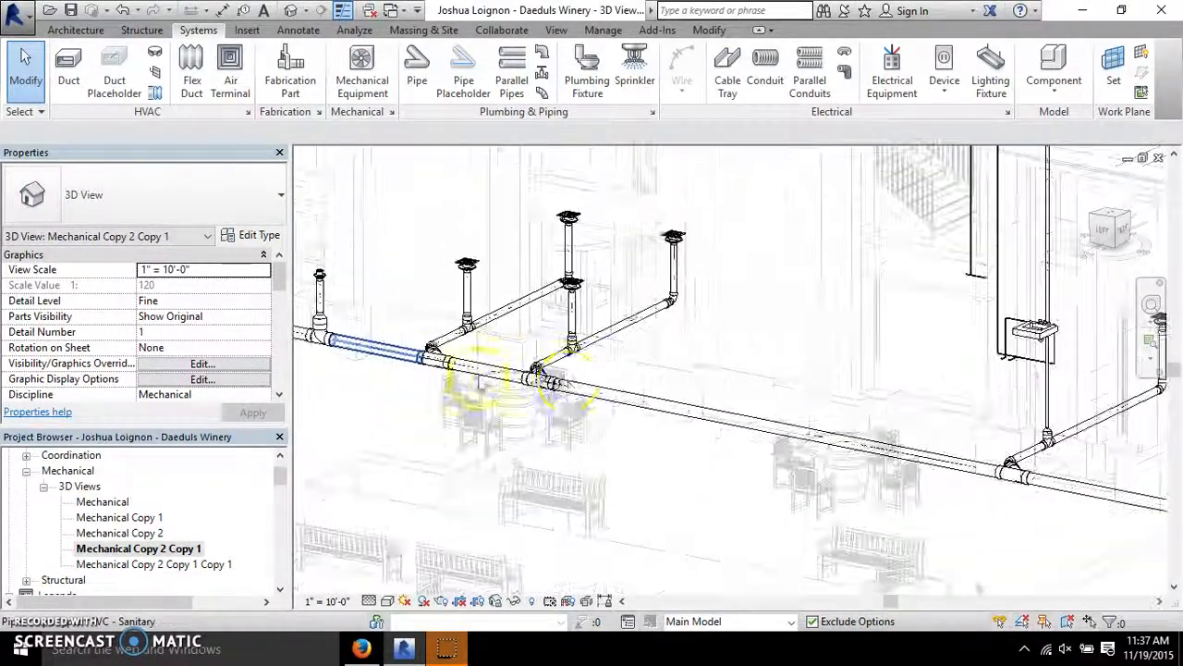
{"action": "left_click", "coordinate": [609, 406]}
{"action": "scroll", "coordinate": [489, 456], "scroll_direction": "down", "scroll_amount": 4}
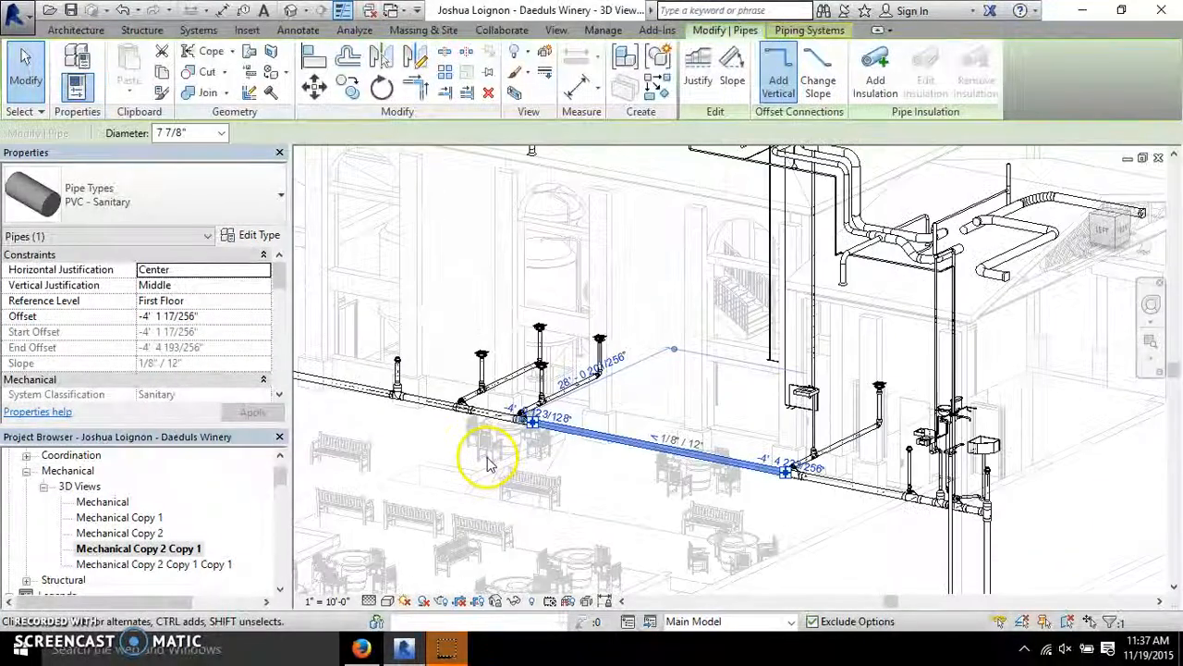
{"action": "key", "text": "Escape"}
- Select the tall vertical PVC - Sanitary pipe to examine its system type and other properties, then clear the selection
{"action": "scroll", "coordinate": [705, 210], "scroll_direction": "up", "scroll_amount": 5}
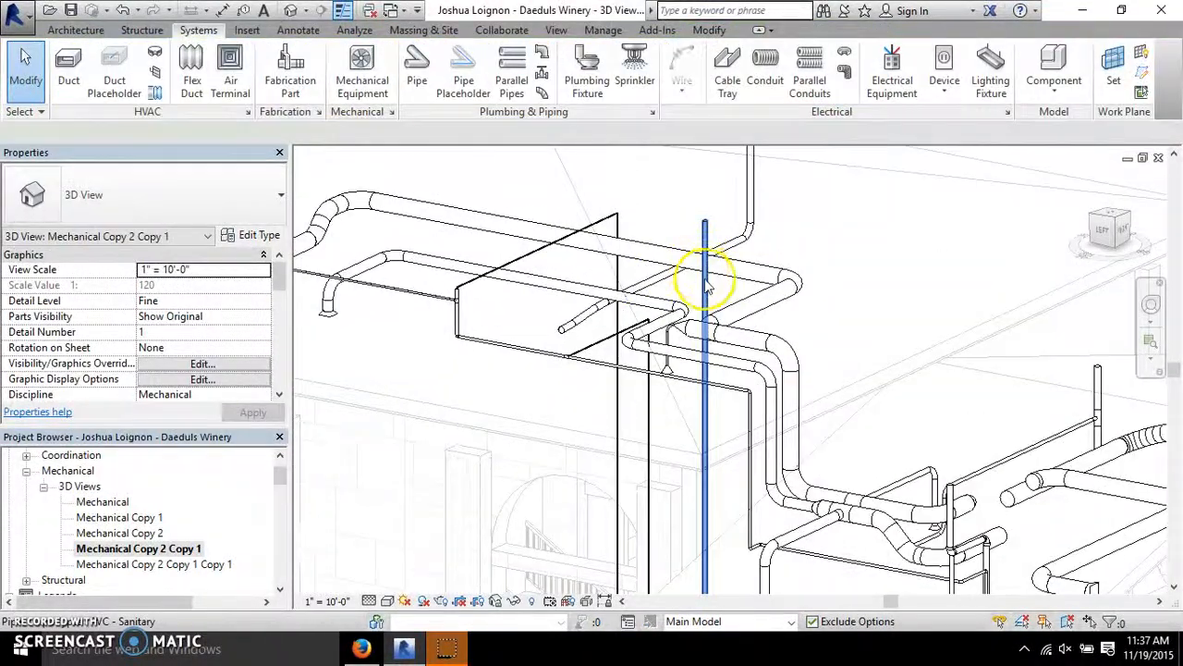
{"action": "left_click", "coordinate": [707, 286]}
{"action": "scroll", "coordinate": [280, 286], "scroll_direction": "down", "scroll_amount": 8}
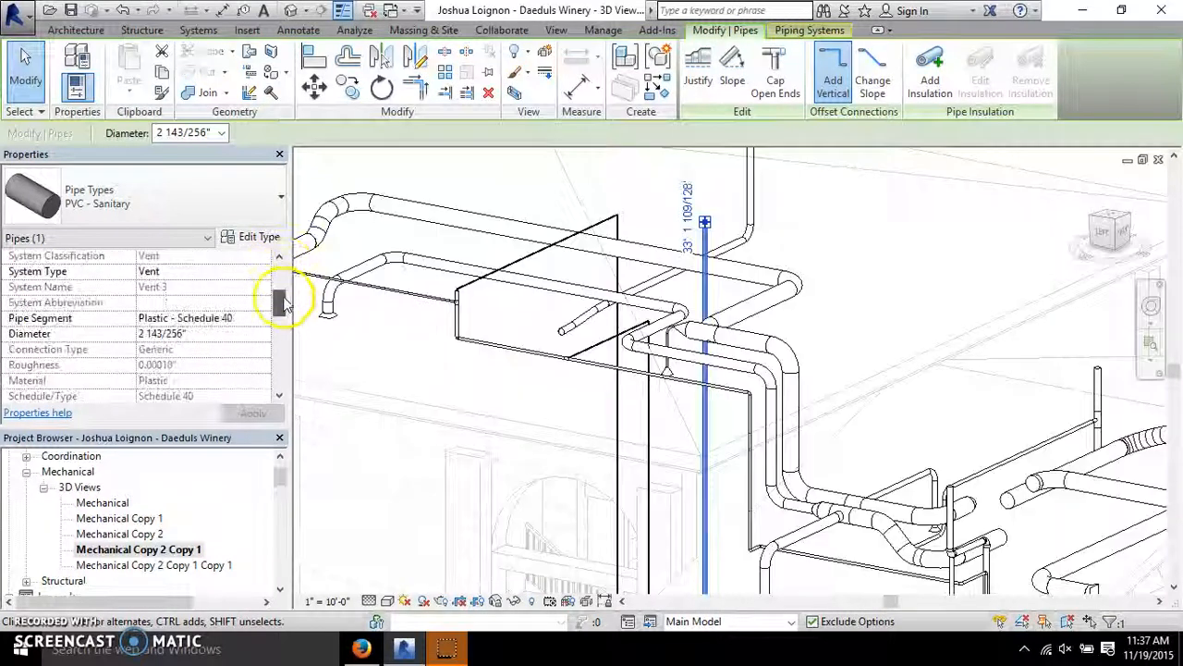
{"action": "scroll", "coordinate": [282, 294], "scroll_direction": "up", "scroll_amount": 8}
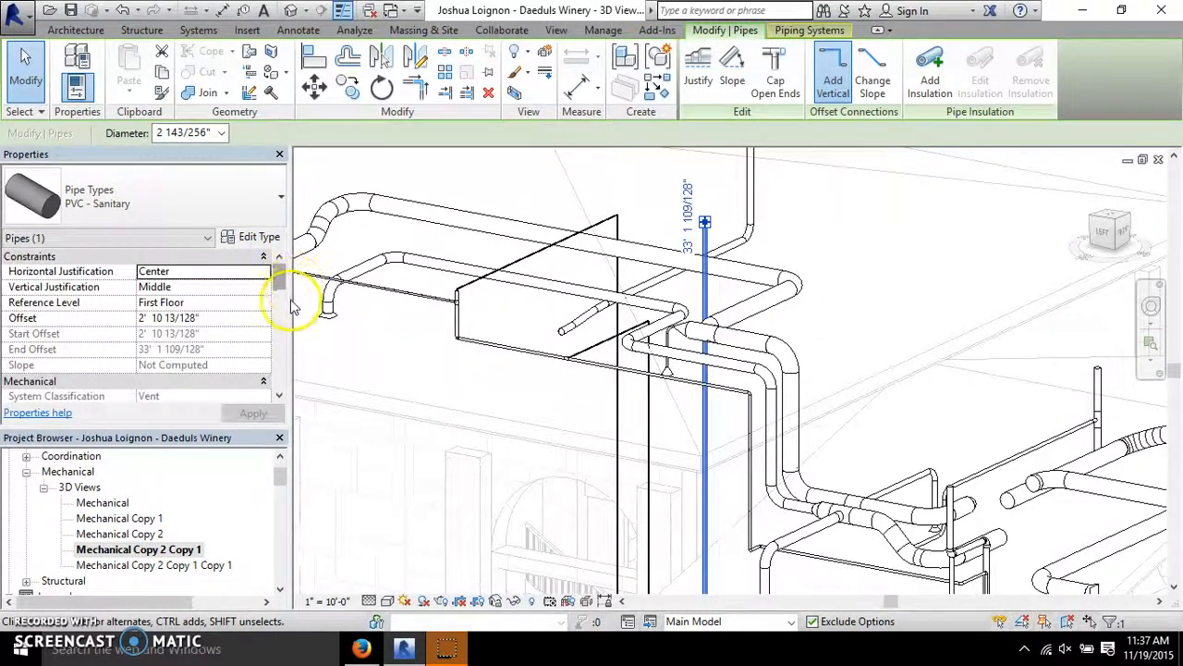
{"action": "left_click", "coordinate": [356, 284]}
- Select the sloped sanitary main and check its system type for comparison with the vertical pipe, then clear the selection
{"action": "scroll", "coordinate": [792, 263], "scroll_direction": "down", "scroll_amount": 3}
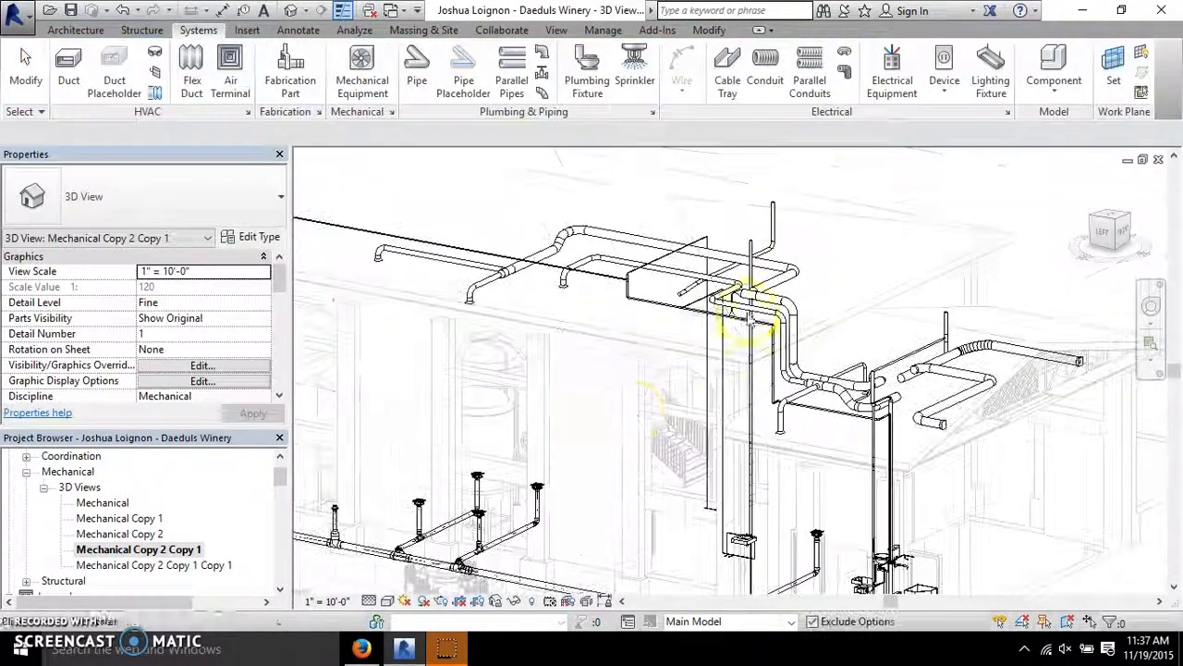
{"action": "left_click", "coordinate": [514, 577]}
{"action": "scroll", "coordinate": [282, 297], "scroll_direction": "down", "scroll_amount": 5}
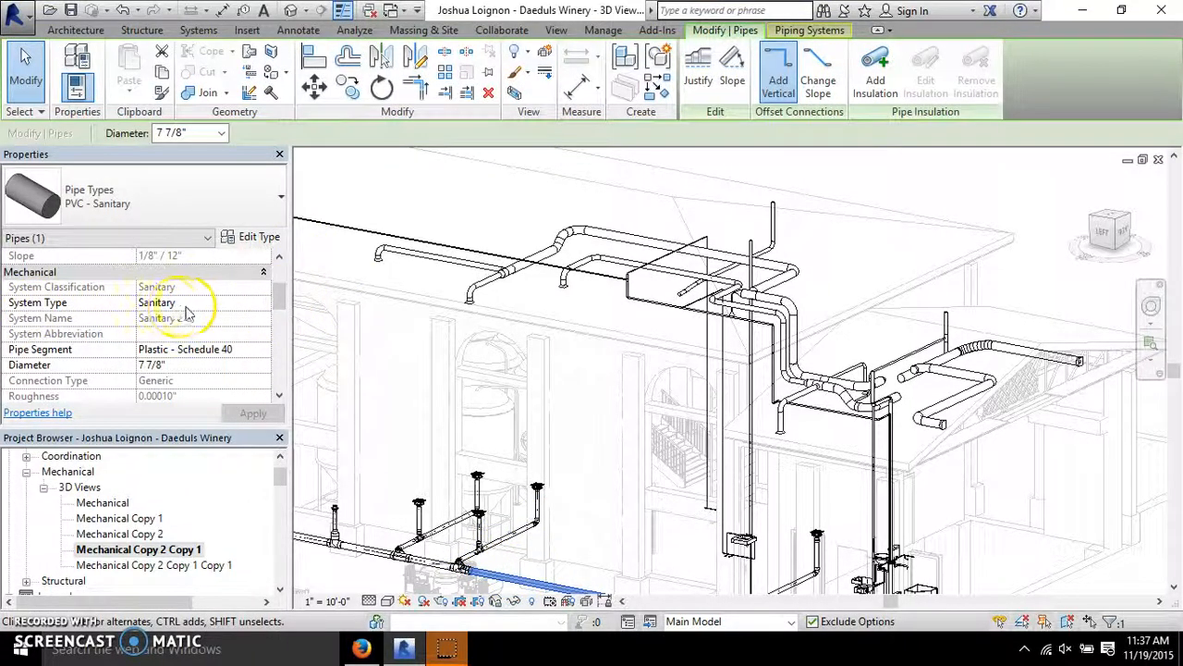
{"action": "left_click", "coordinate": [563, 330]}
- Select the horizontal Water pipe below the ductwork and examine its system classification, system type and pipe segment
{"action": "scroll", "coordinate": [642, 330], "scroll_direction": "up", "scroll_amount": 4}
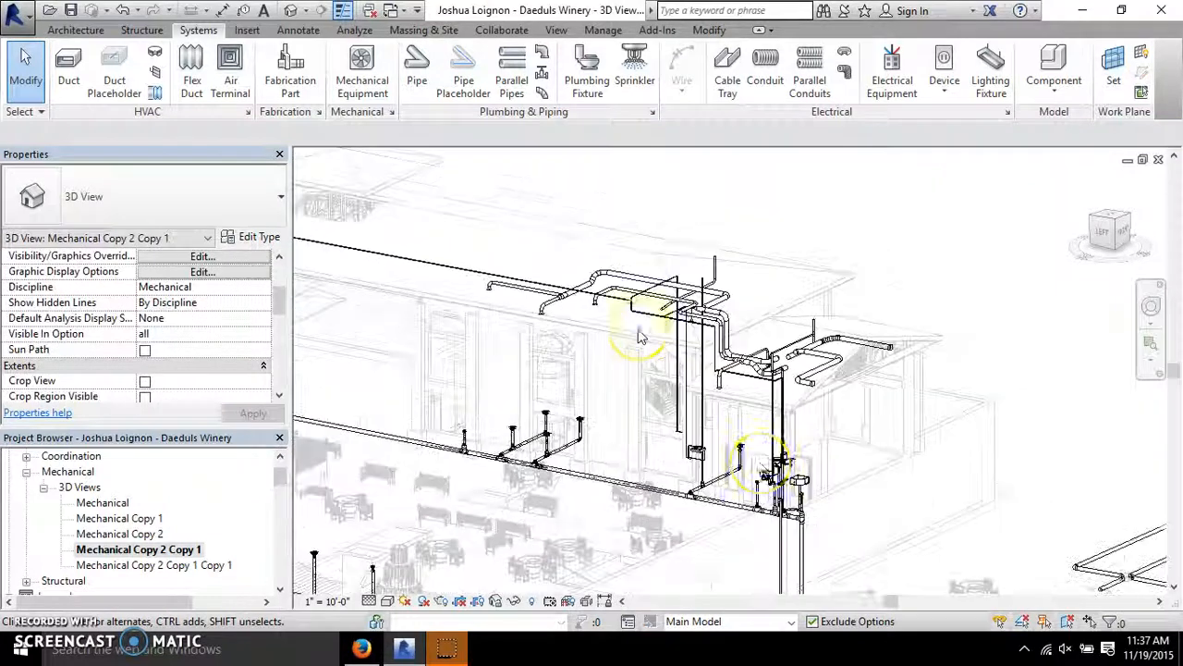
{"action": "scroll", "coordinate": [845, 250], "scroll_direction": "up", "scroll_amount": 5}
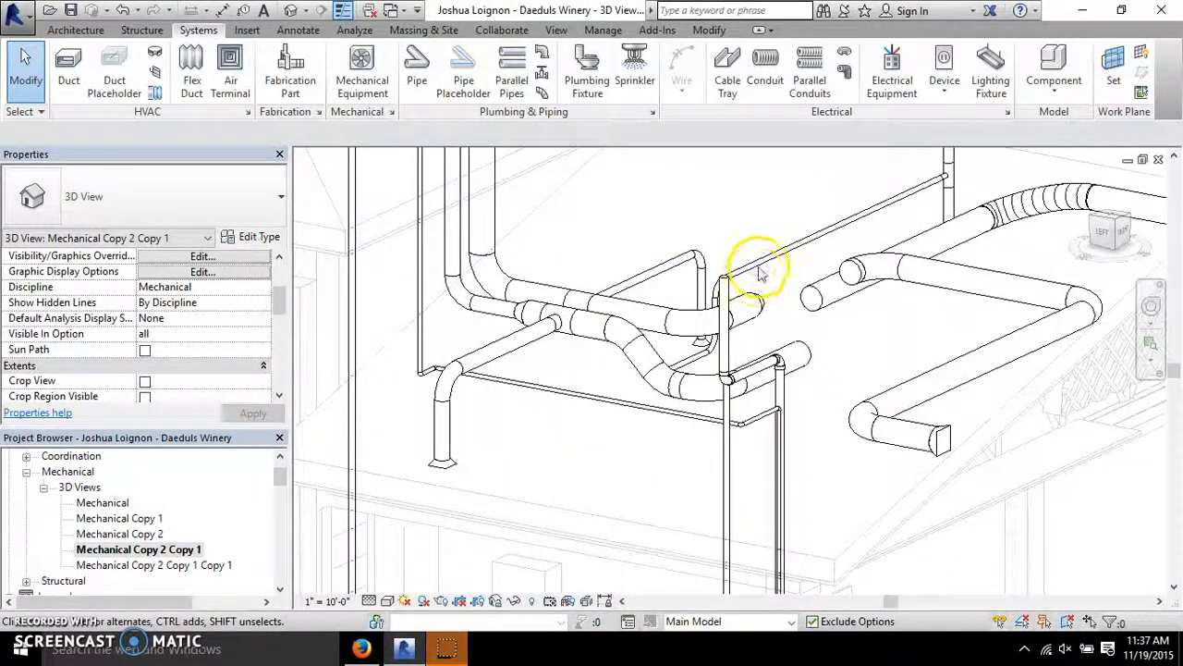
{"action": "left_click", "coordinate": [523, 388]}
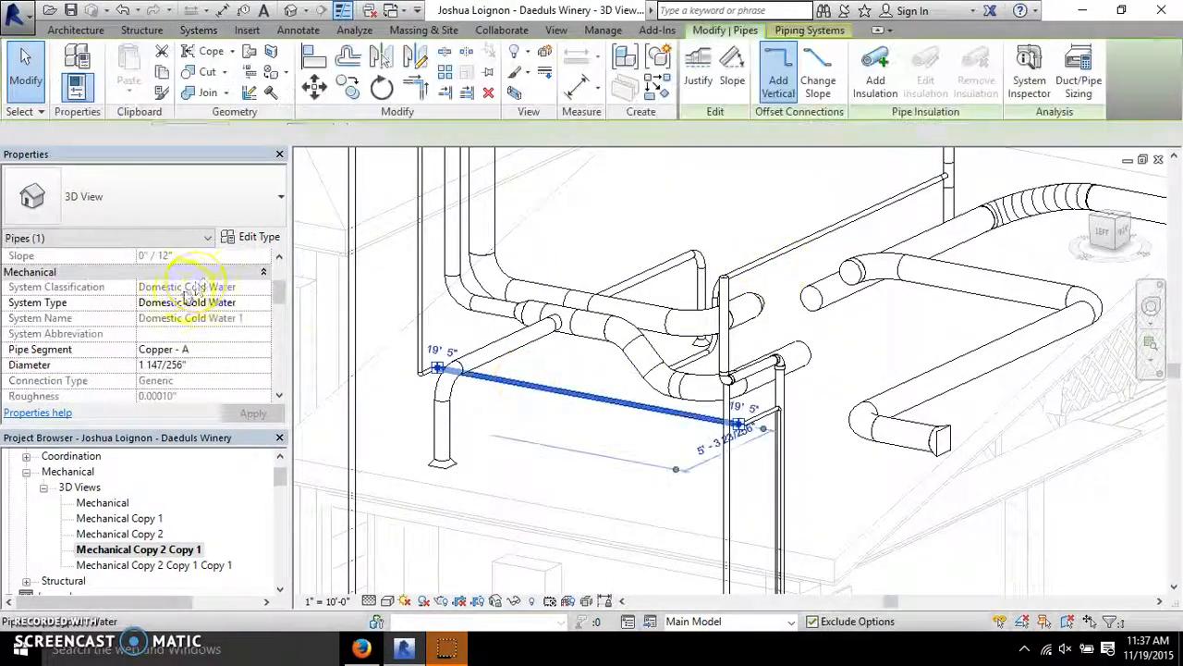
{"action": "left_click", "coordinate": [284, 294]}
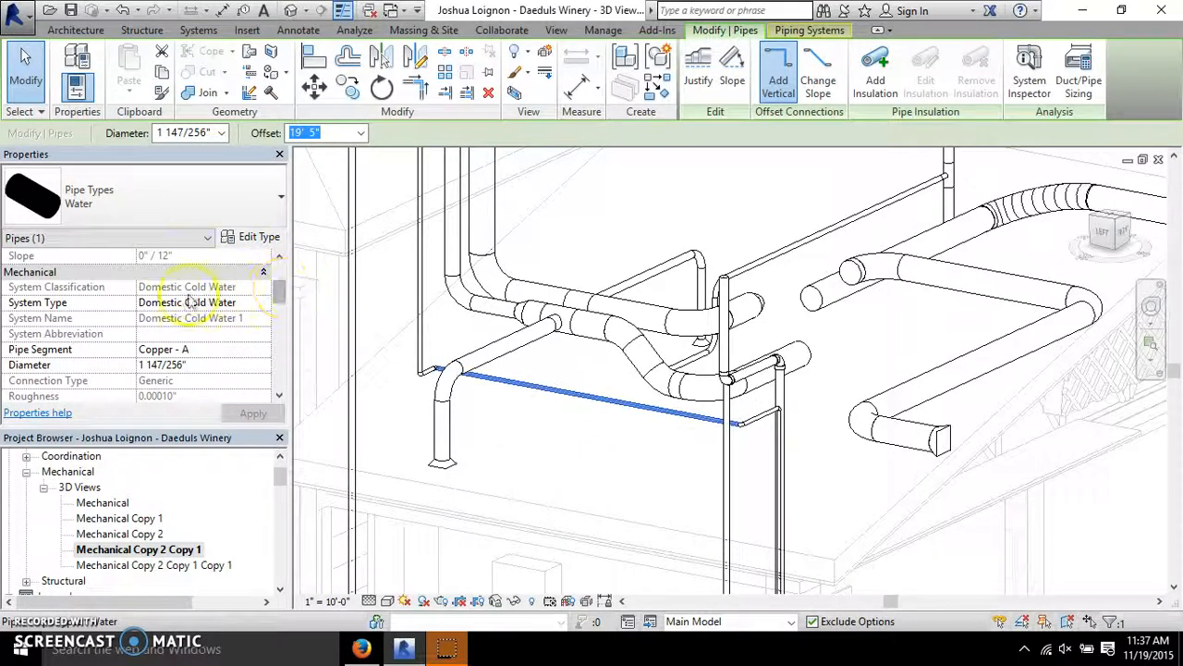
{"action": "left_click", "coordinate": [617, 448]}
{"action": "left_click", "coordinate": [600, 406]}
{"action": "key", "text": "Escape"}
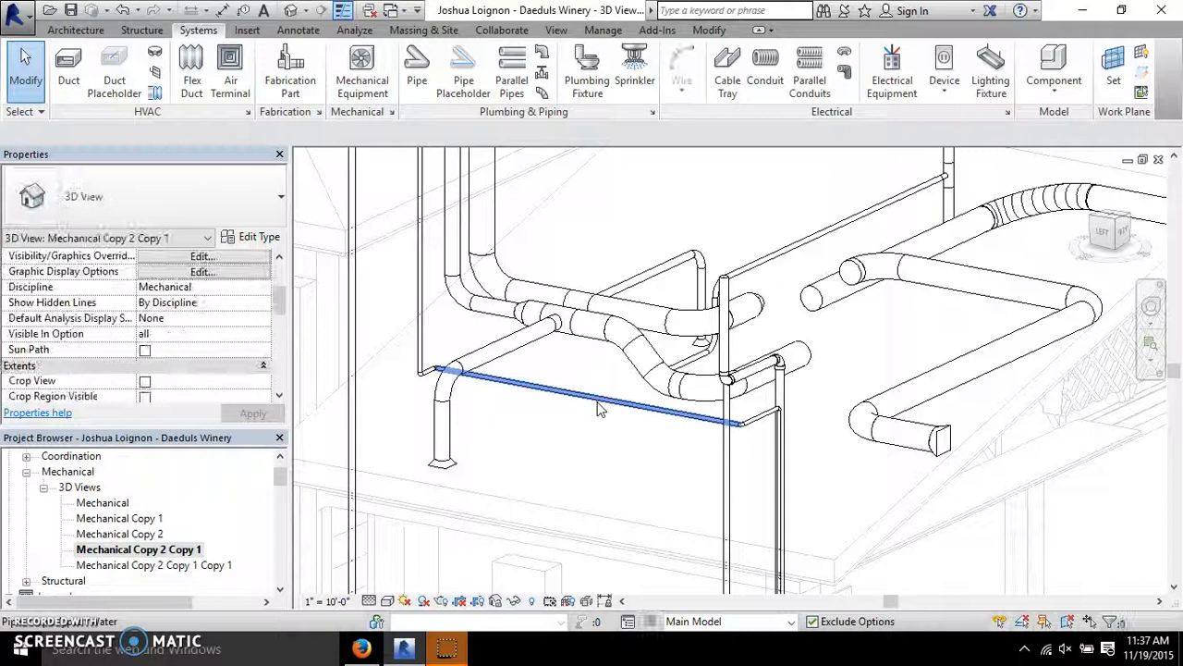
{"action": "left_click", "coordinate": [599, 407]}
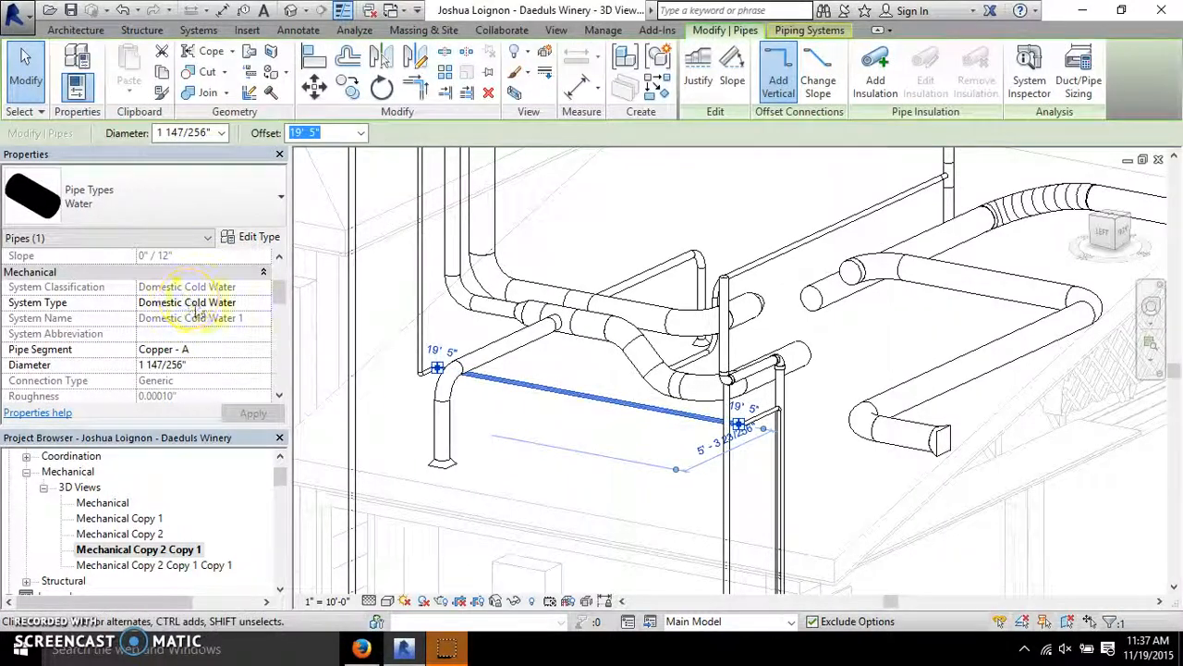
{"action": "key", "text": "Escape"}
{"action": "left_click", "coordinate": [604, 410]}
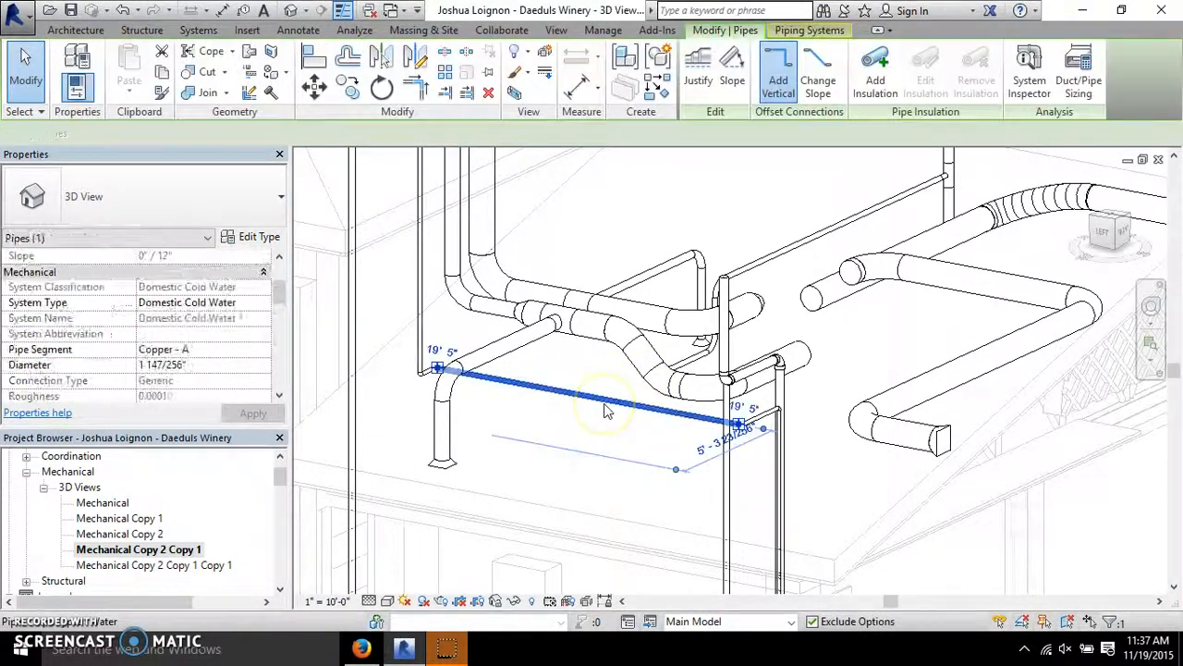
- Clear the Water pipe selection, select the vertical PVC - Sanitary riser near the roof ductwork to check its system type, then deselect it
{"action": "key", "text": "Escape"}
{"action": "middle_click_drag", "start_coordinate": [700, 357], "coordinate": [721, 338], "text": "shift"}
{"action": "scroll", "coordinate": [721, 337], "scroll_direction": "down", "scroll_amount": 5}
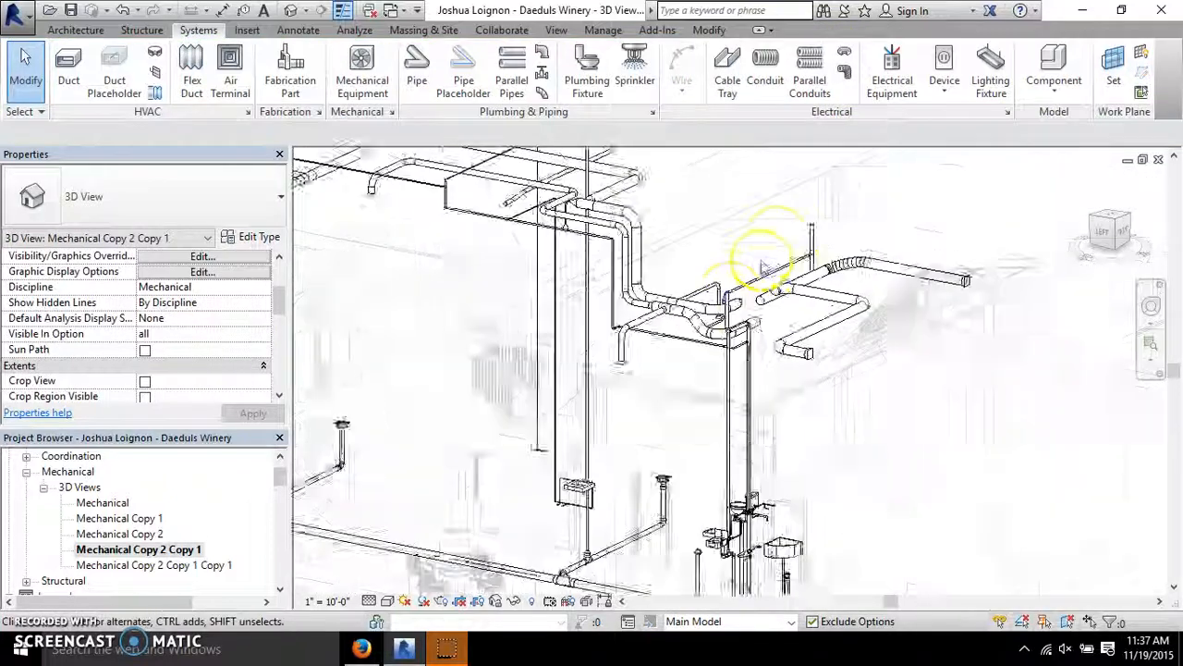
{"action": "scroll", "coordinate": [635, 211], "scroll_direction": "up", "scroll_amount": 5}
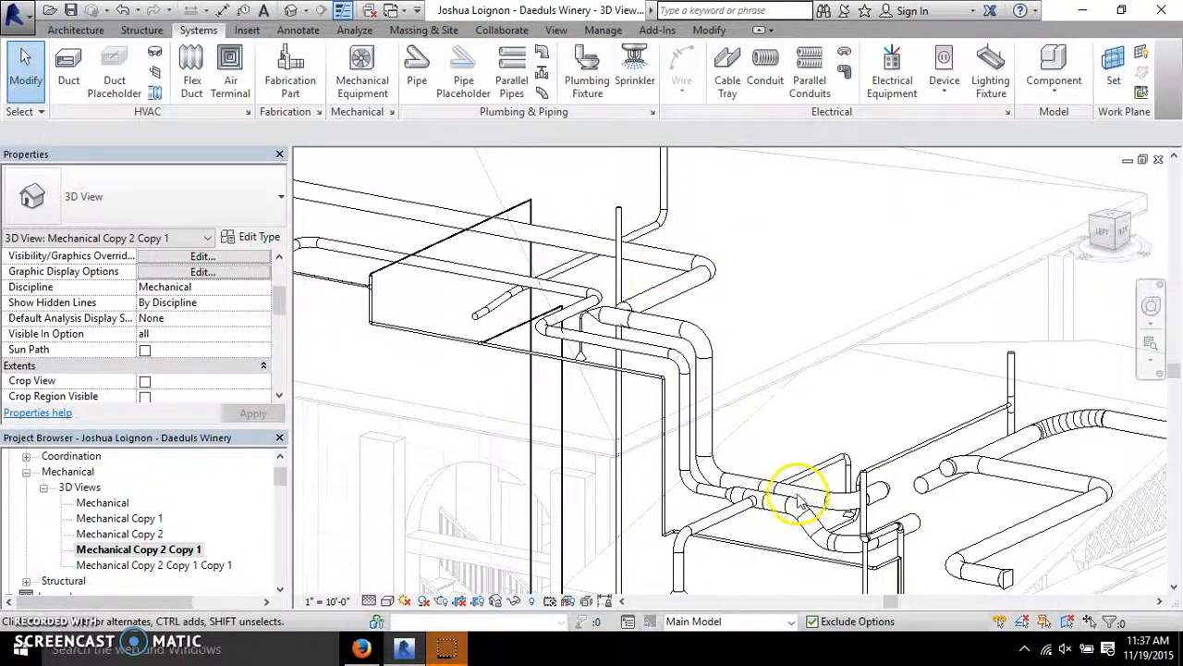
{"action": "scroll", "coordinate": [751, 448], "scroll_direction": "down", "scroll_amount": 4}
{"action": "left_click_drag", "start_coordinate": [927, 502], "coordinate": [960, 378]}
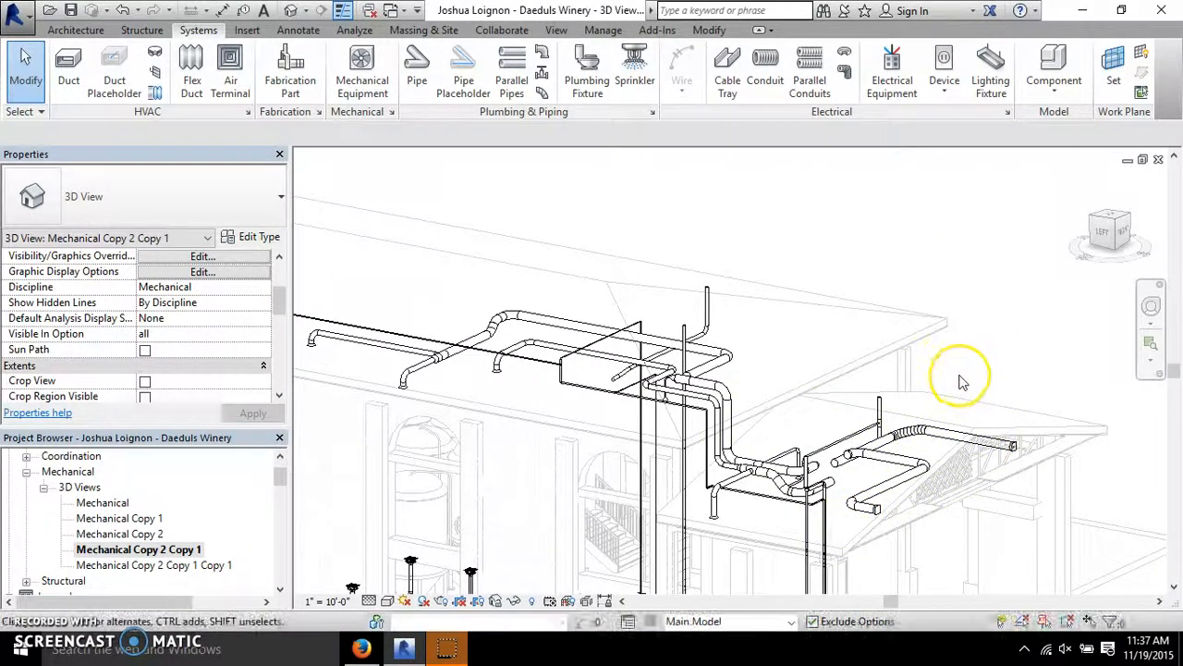
{"action": "scroll", "coordinate": [702, 364], "scroll_direction": "up", "scroll_amount": 3}
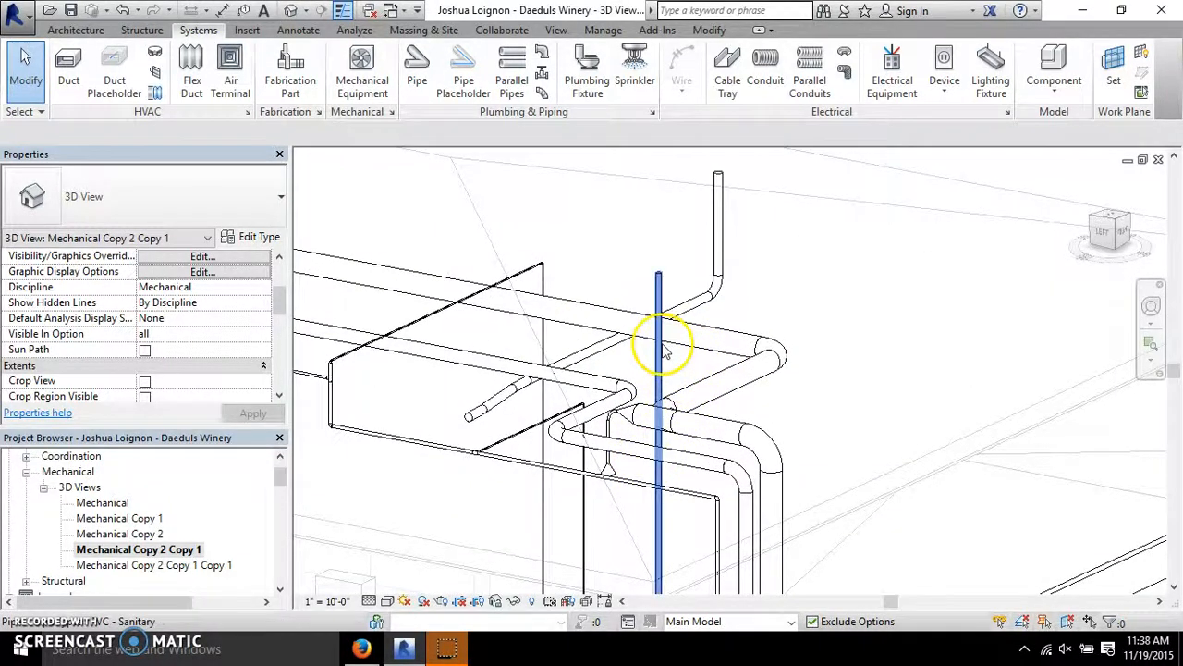
{"action": "left_click", "coordinate": [660, 344]}
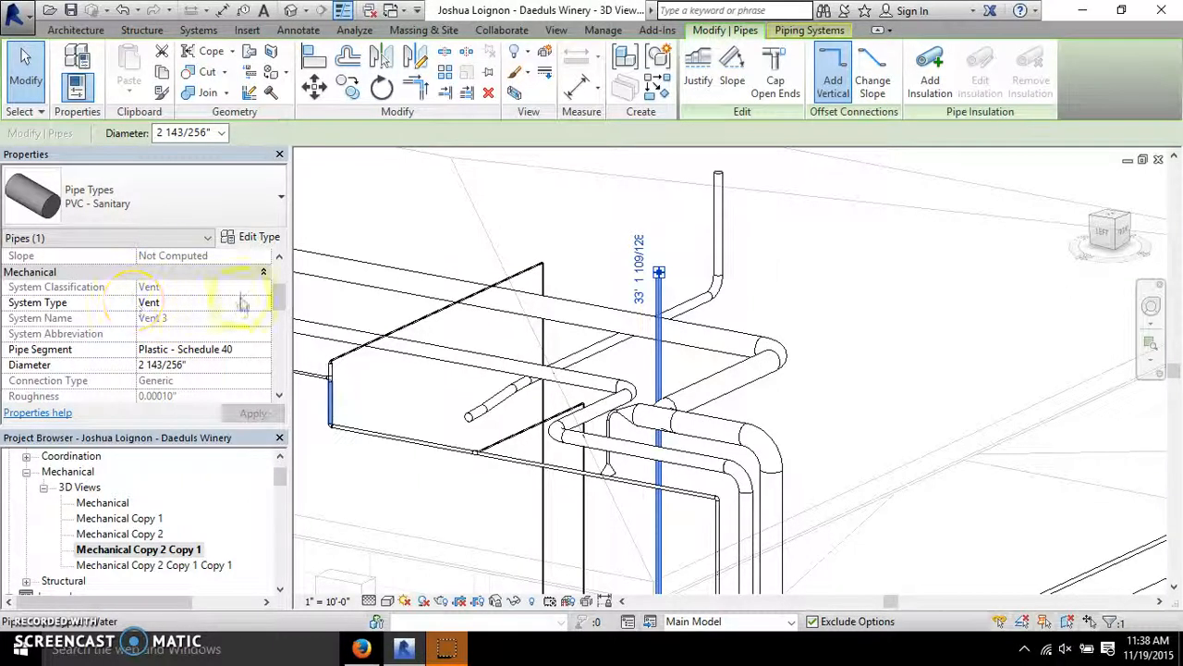
{"action": "left_click", "coordinate": [757, 266]}
- Select the rectangular floor drain above the sanitary branch to examine its type and system properties, then clear the selection
{"action": "scroll", "coordinate": [761, 261], "scroll_direction": "down", "scroll_amount": 4}
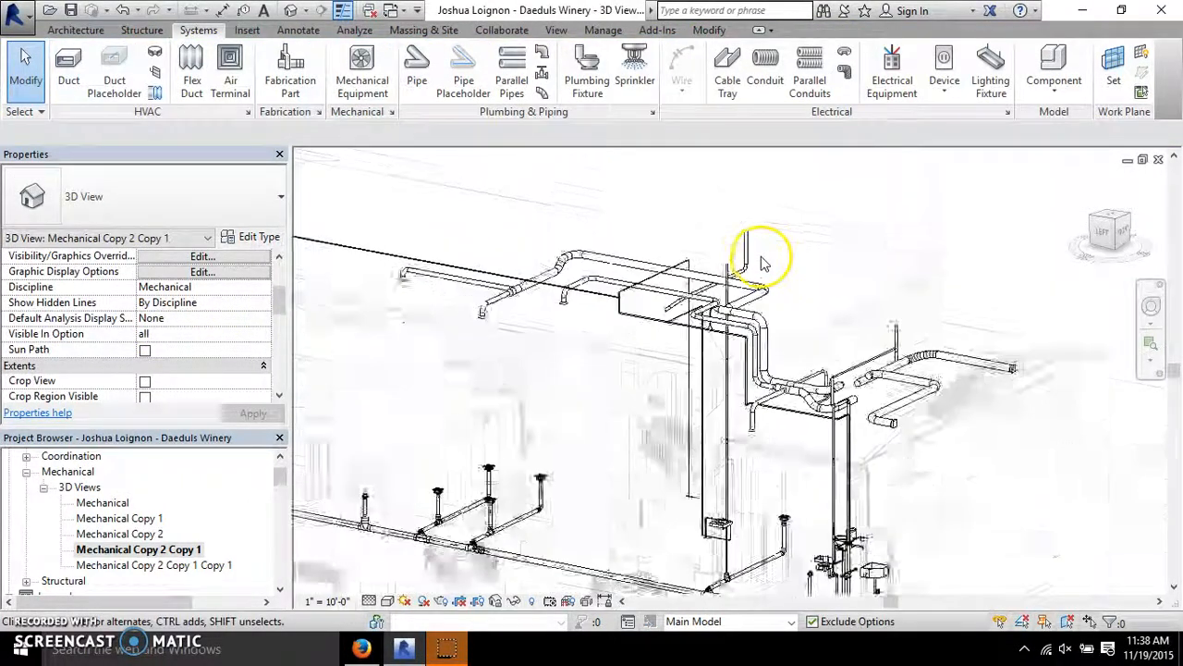
{"action": "scroll", "coordinate": [761, 262], "scroll_direction": "down", "scroll_amount": 2}
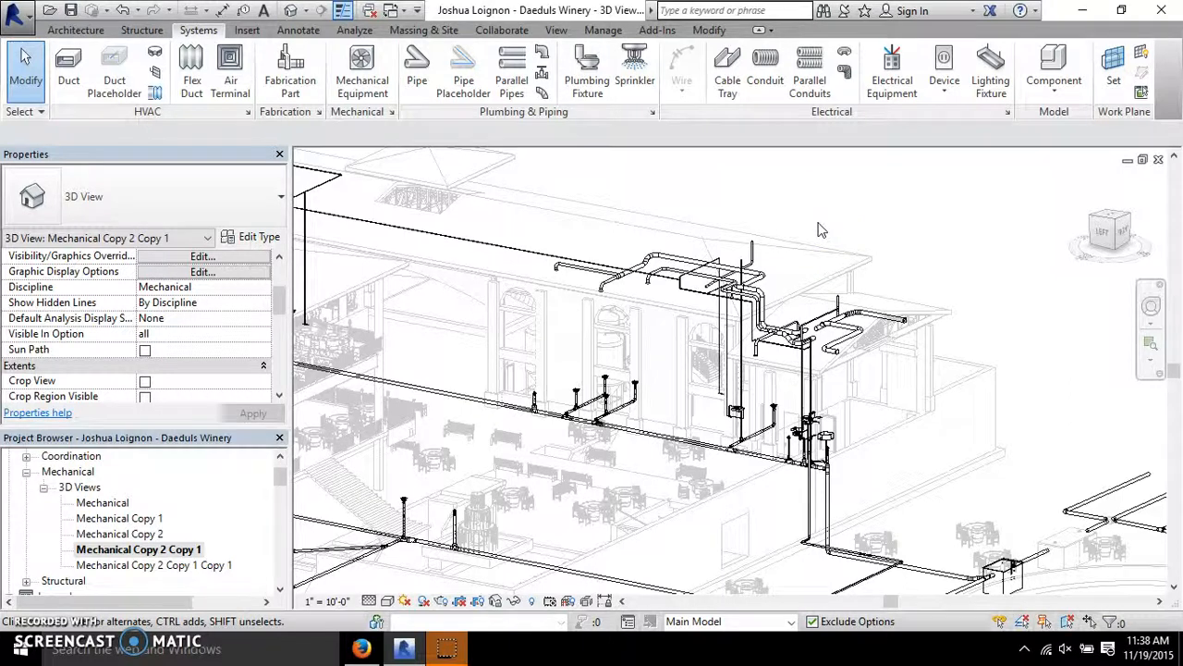
{"action": "scroll", "coordinate": [801, 375], "scroll_direction": "down", "scroll_amount": 2}
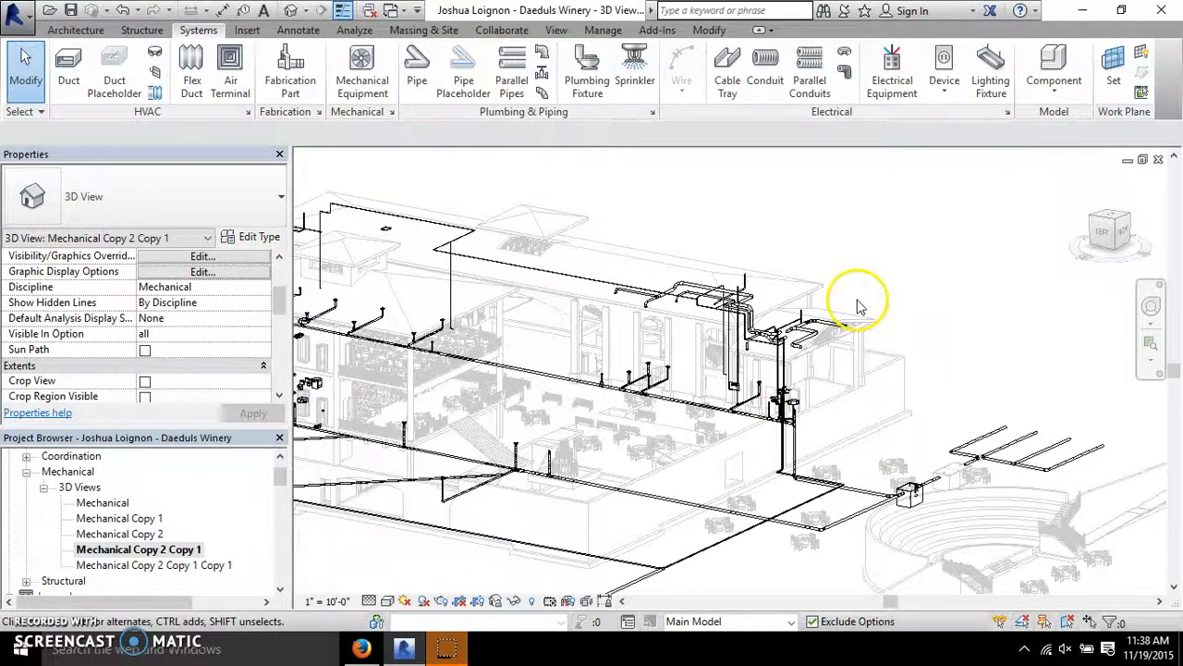
{"action": "scroll", "coordinate": [858, 305], "scroll_direction": "down", "scroll_amount": 2}
{"action": "scroll", "coordinate": [251, 265], "scroll_direction": "up", "scroll_amount": 3}
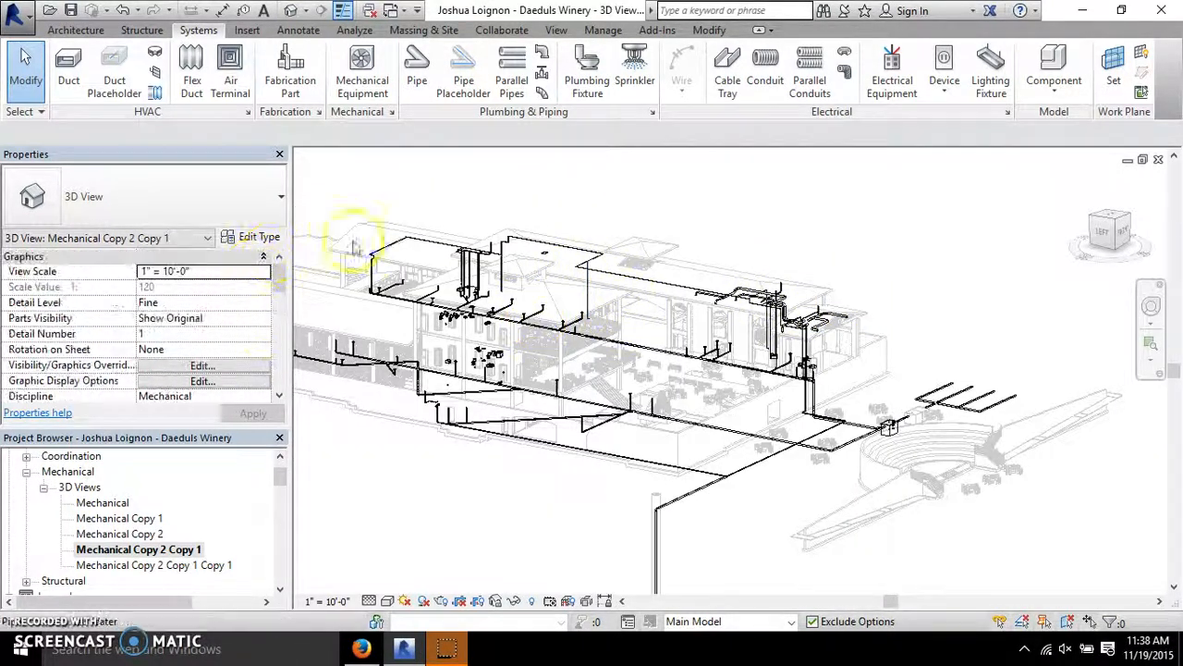
{"action": "scroll", "coordinate": [576, 318], "scroll_direction": "up", "scroll_amount": 6}
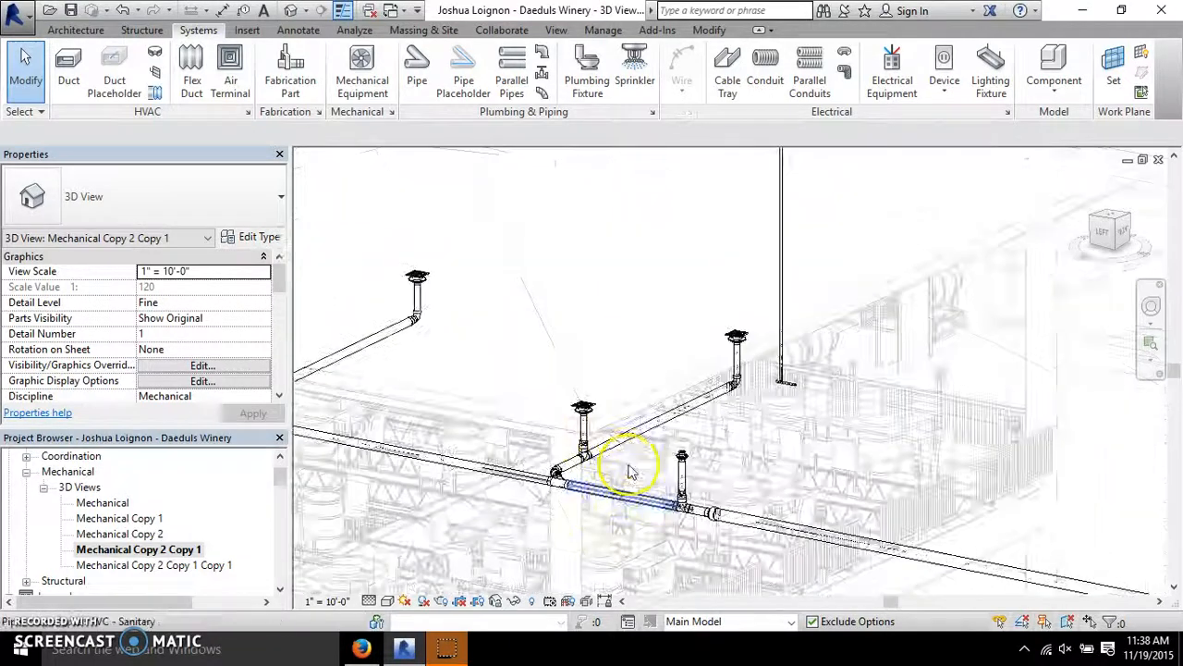
{"action": "scroll", "coordinate": [648, 471], "scroll_direction": "up", "scroll_amount": 3}
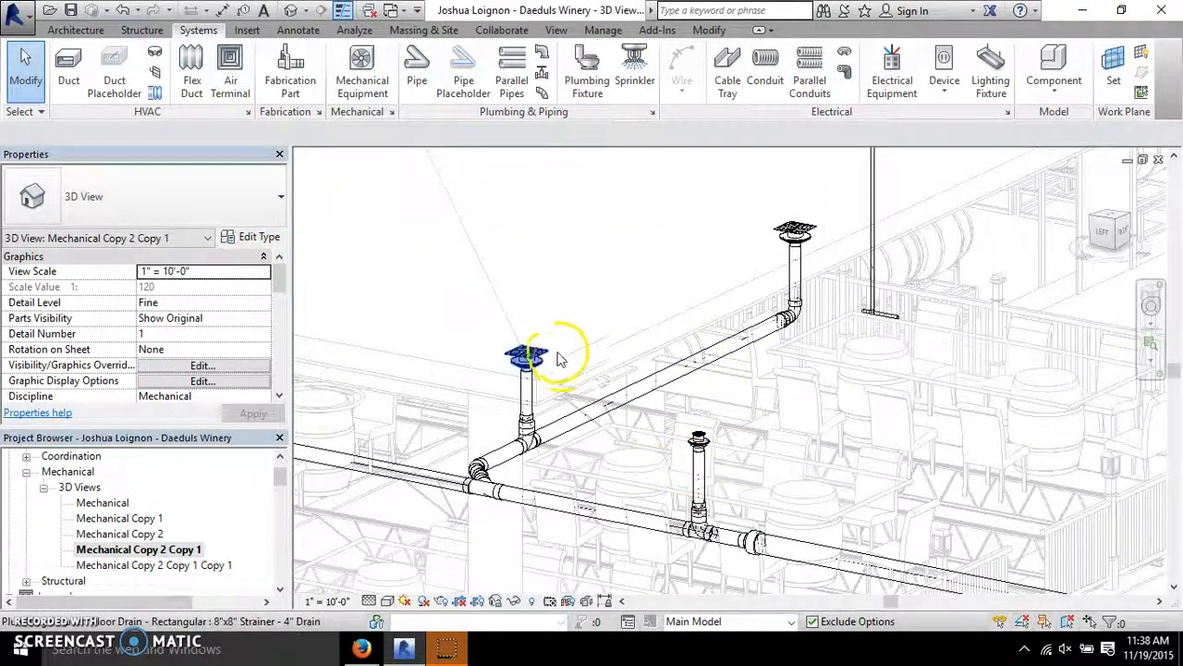
{"action": "scroll", "coordinate": [558, 359], "scroll_direction": "up", "scroll_amount": 4}
{"action": "left_click", "coordinate": [529, 363]}
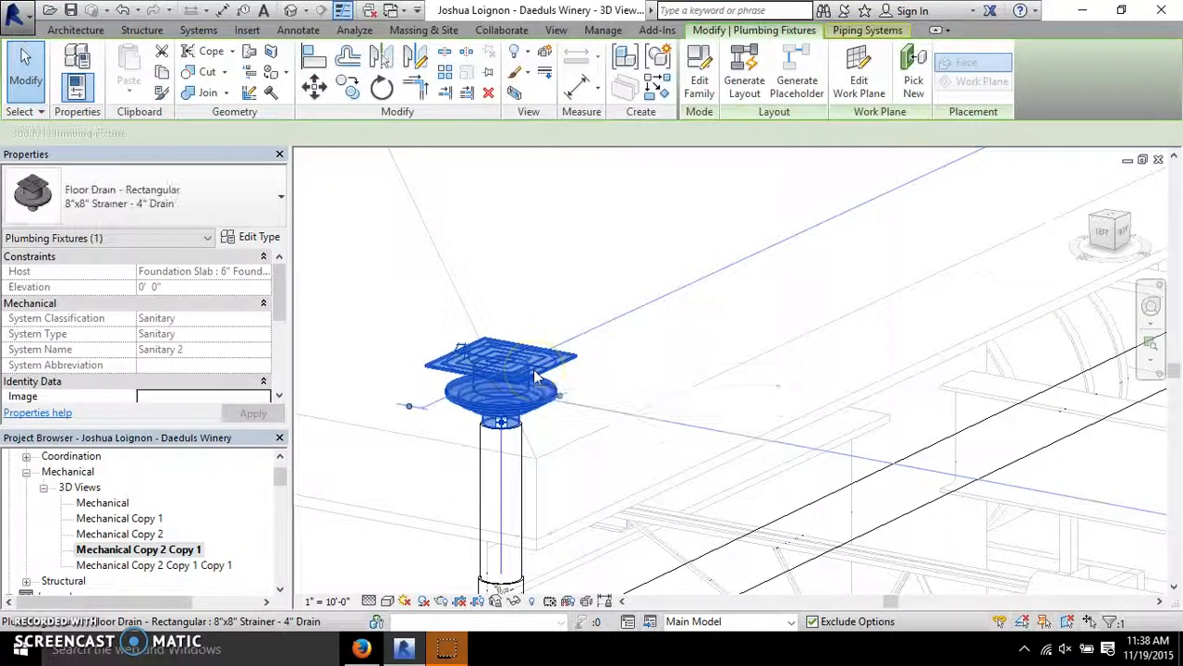
{"action": "scroll", "coordinate": [602, 309], "scroll_direction": "down", "scroll_amount": 5}
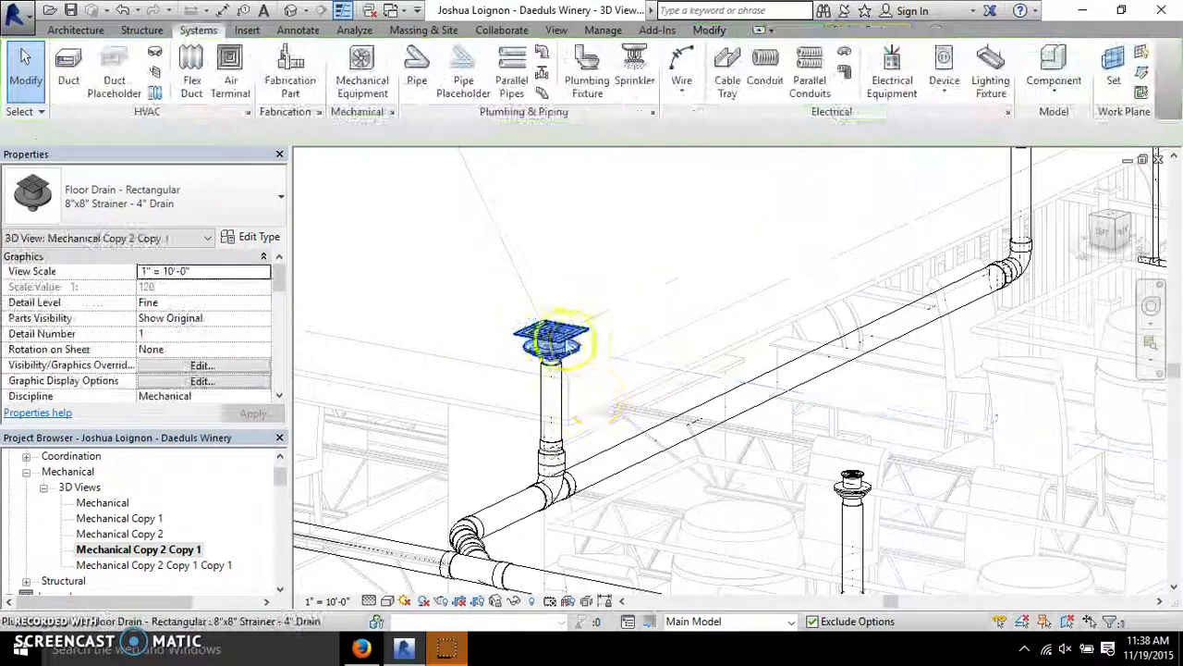
{"action": "scroll", "coordinate": [568, 365], "scroll_direction": "up", "scroll_amount": 4}
{"action": "scroll", "coordinate": [549, 397], "scroll_direction": "down", "scroll_amount": 2}
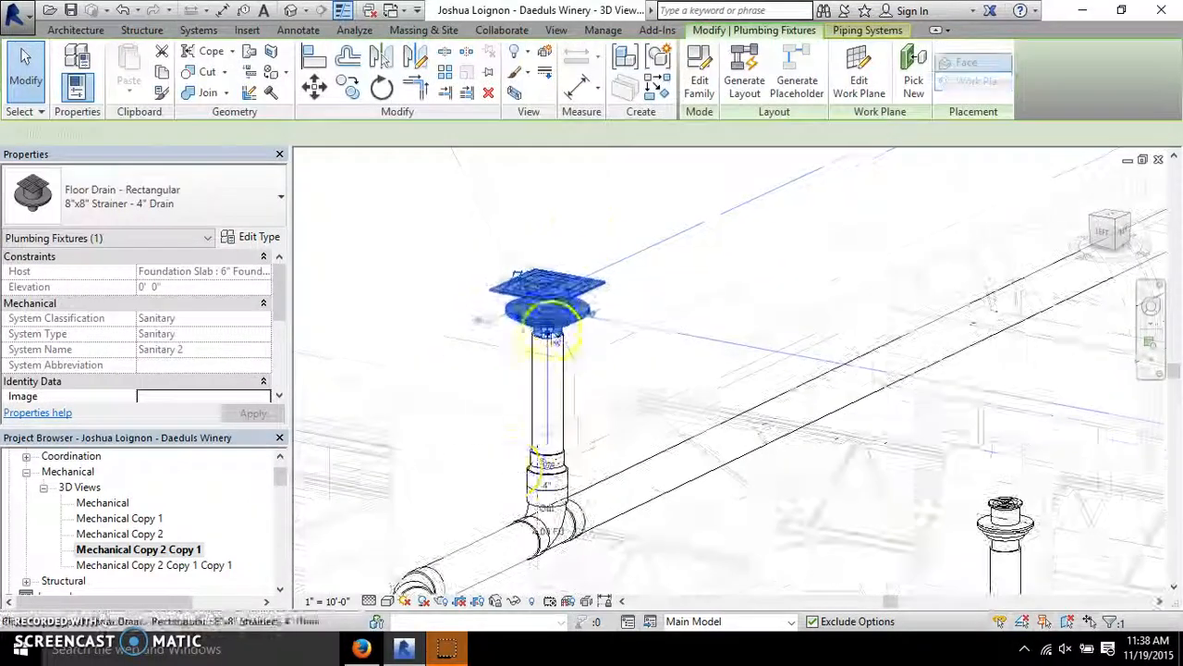
{"action": "left_click", "coordinate": [485, 331]}
- Select the nearby round floor drain to examine its type and system properties, then clear the selection
{"action": "scroll", "coordinate": [488, 331], "scroll_direction": "down", "scroll_amount": 3}
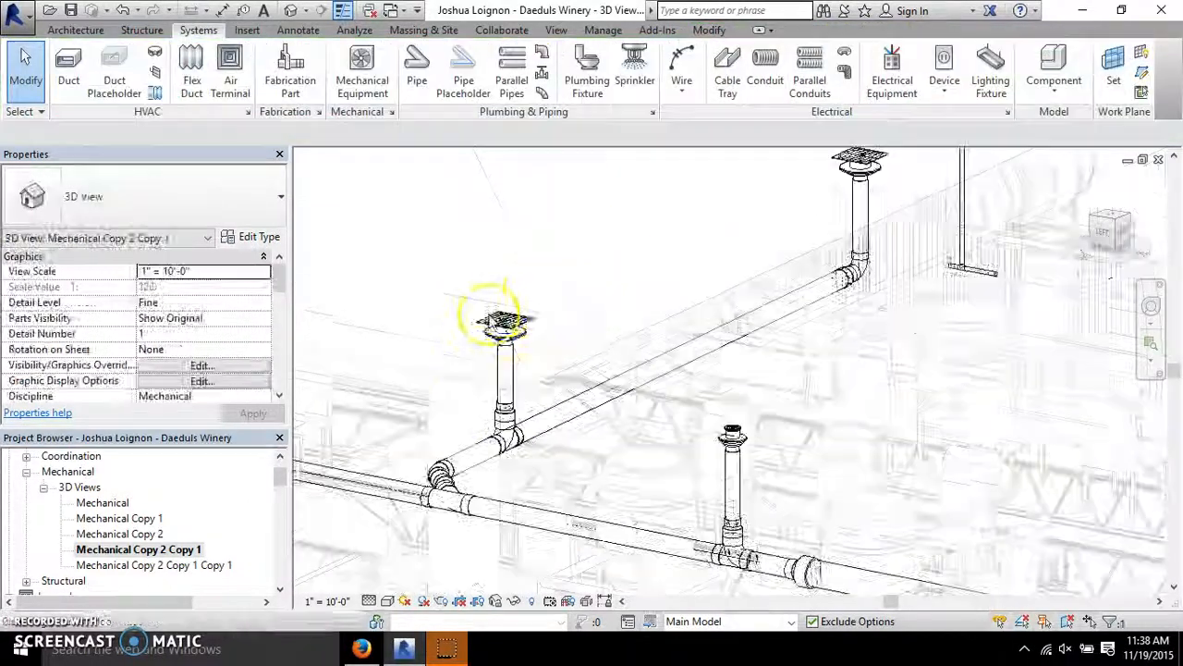
{"action": "scroll", "coordinate": [685, 412], "scroll_direction": "up", "scroll_amount": 4}
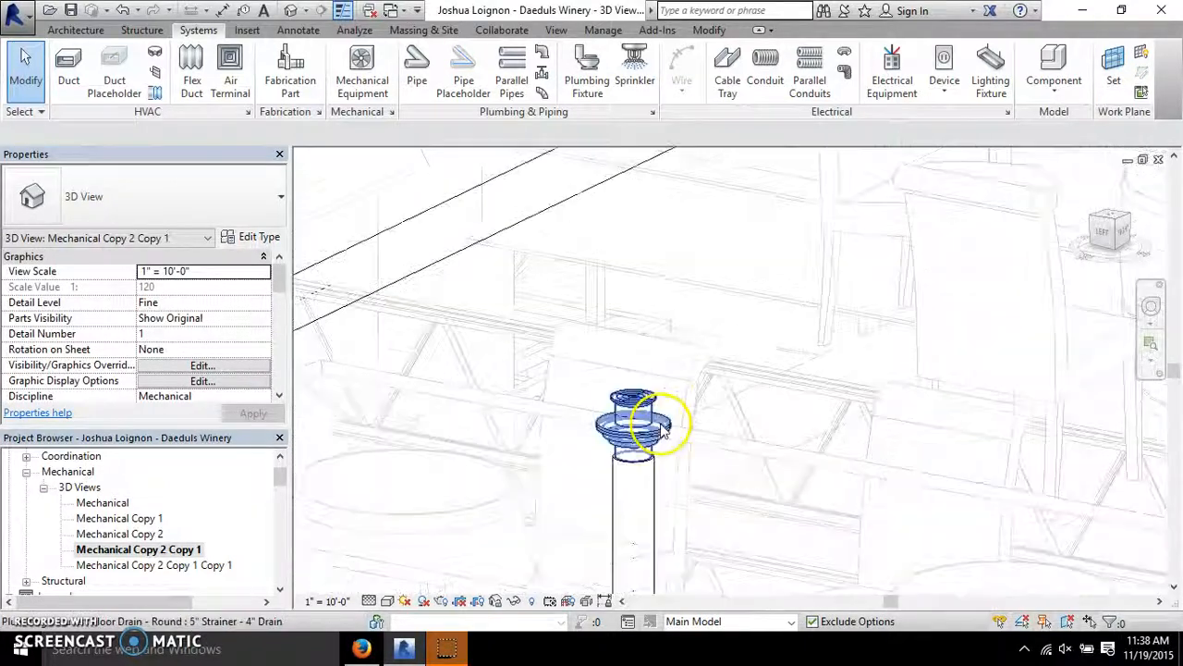
{"action": "left_click", "coordinate": [662, 431]}
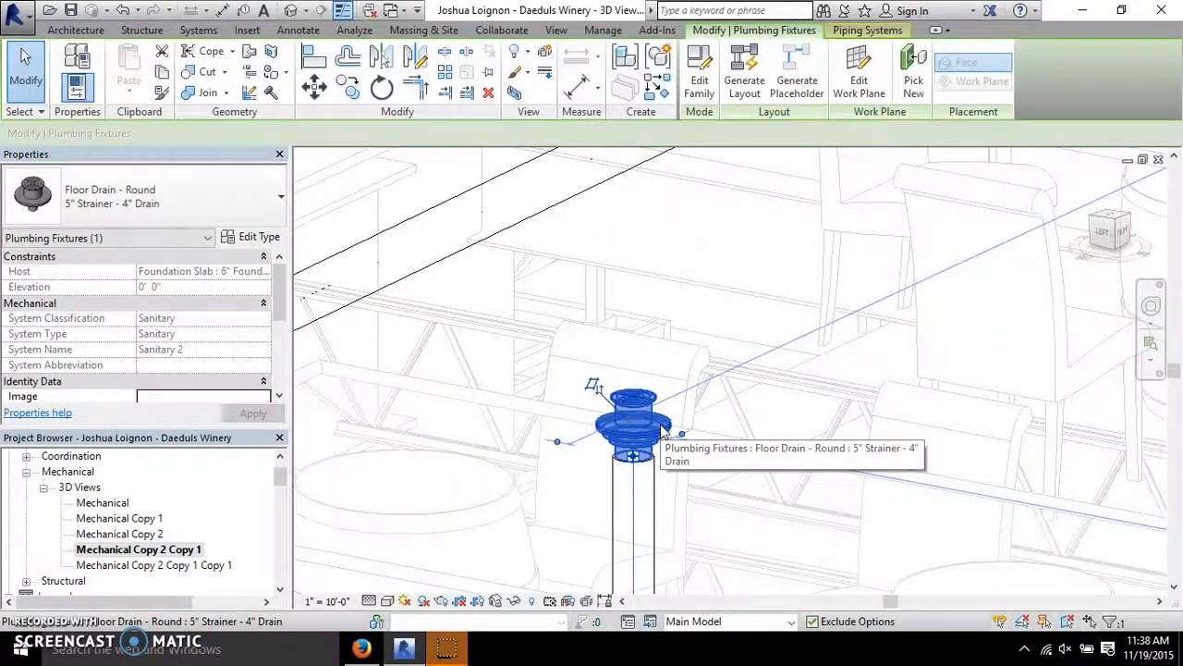
{"action": "left_click", "coordinate": [662, 431]}
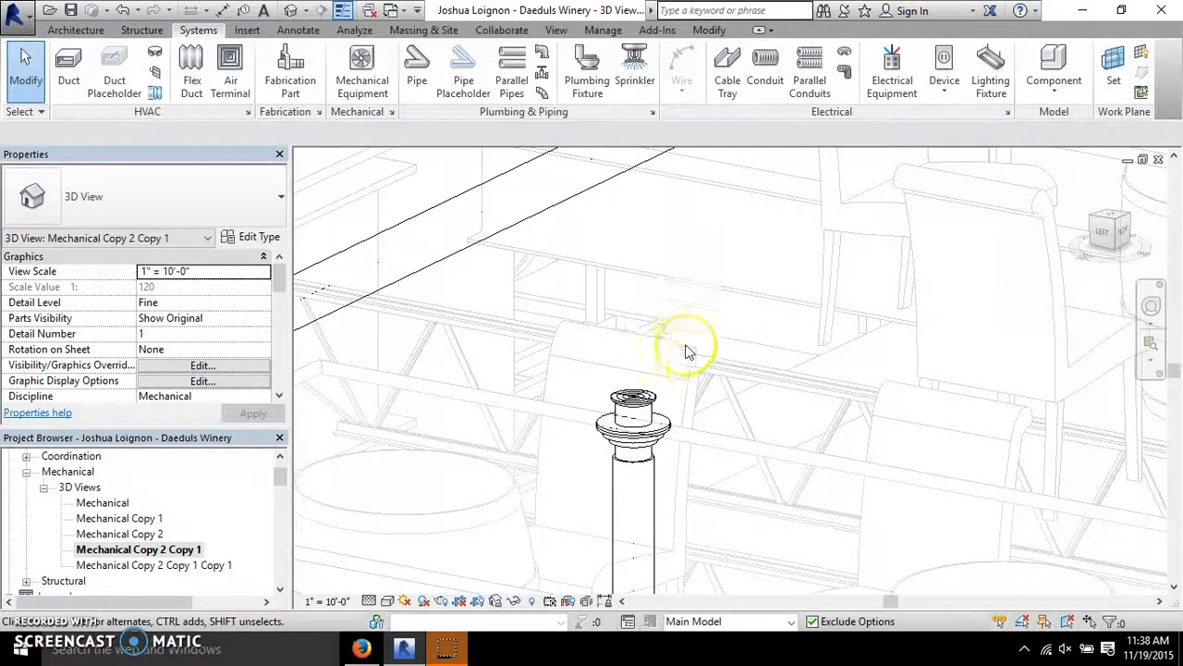
- Trace the sanitary main from the floor drains across the building to the outdoor tank and the branched pipes beyond it
{"action": "scroll", "coordinate": [686, 352], "scroll_direction": "down", "scroll_amount": 4}
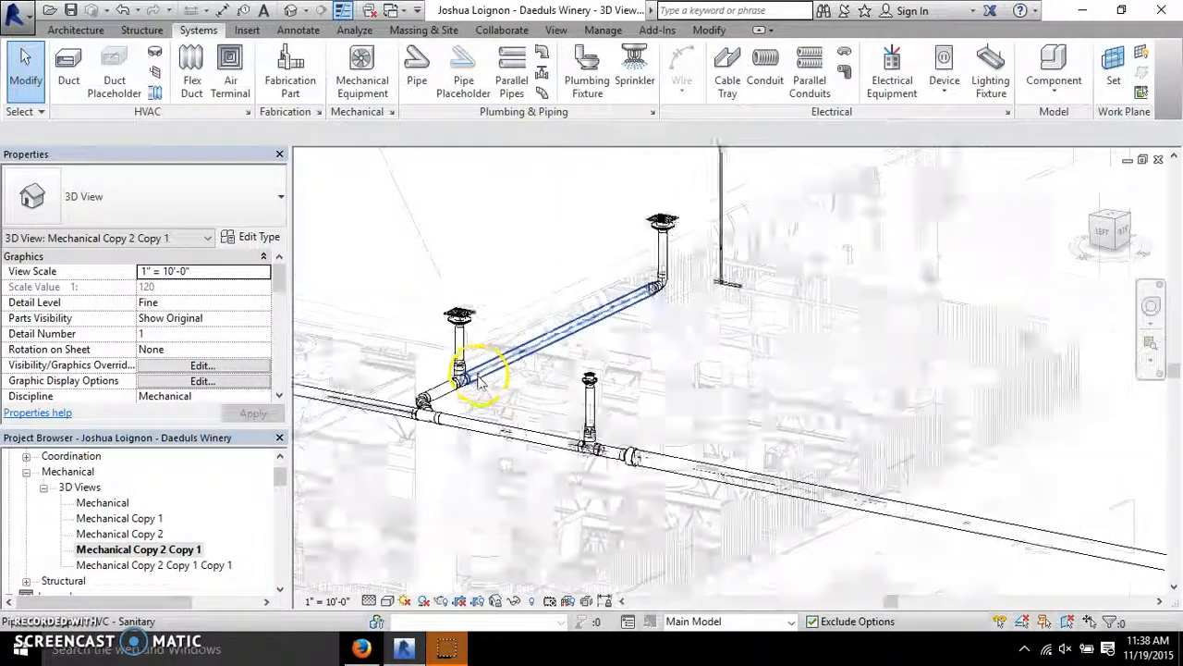
{"action": "scroll", "coordinate": [479, 384], "scroll_direction": "down", "scroll_amount": 3}
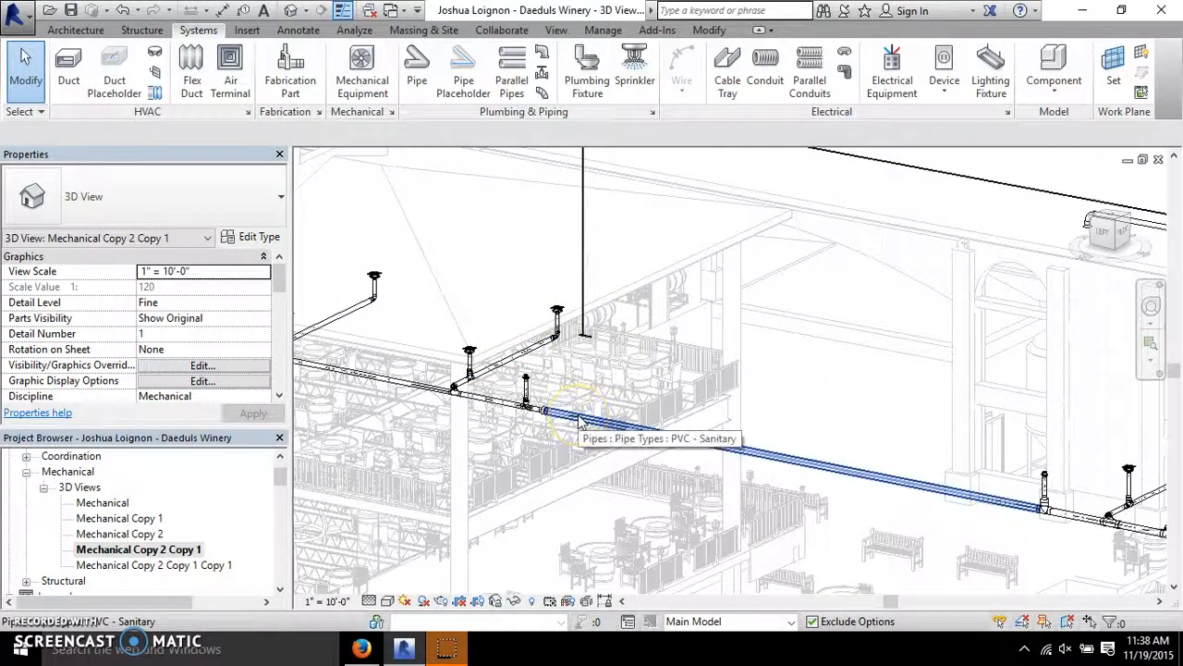
{"action": "scroll", "coordinate": [968, 492], "scroll_direction": "down", "scroll_amount": 4}
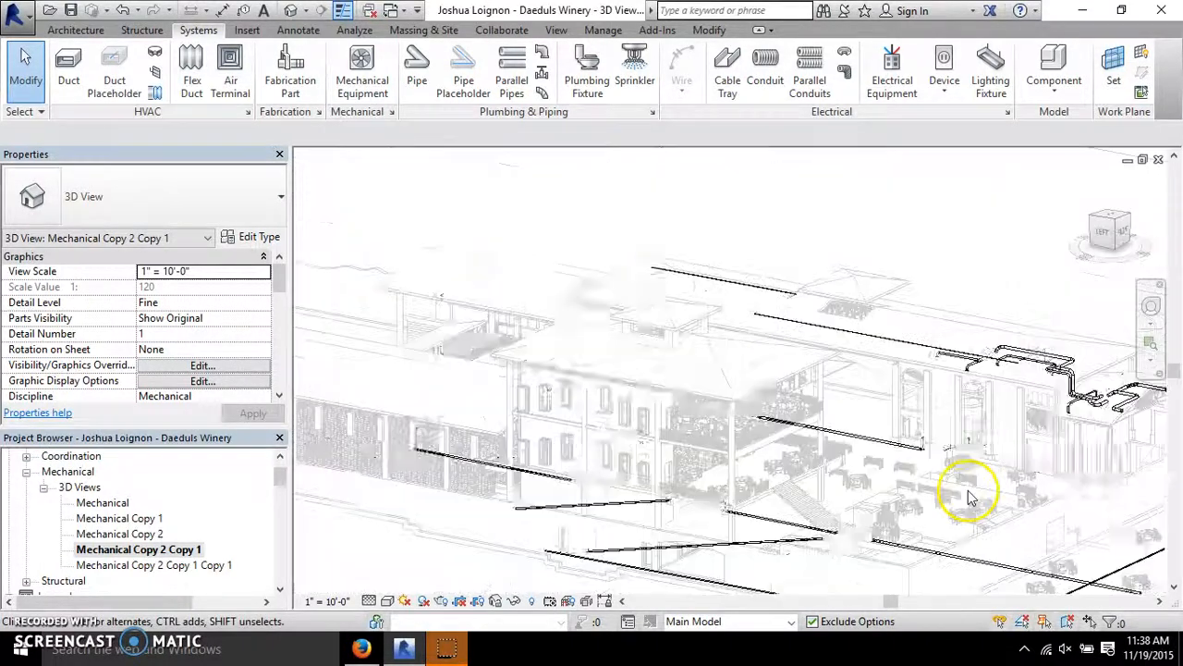
{"action": "scroll", "coordinate": [708, 356], "scroll_direction": "down", "scroll_amount": 2}
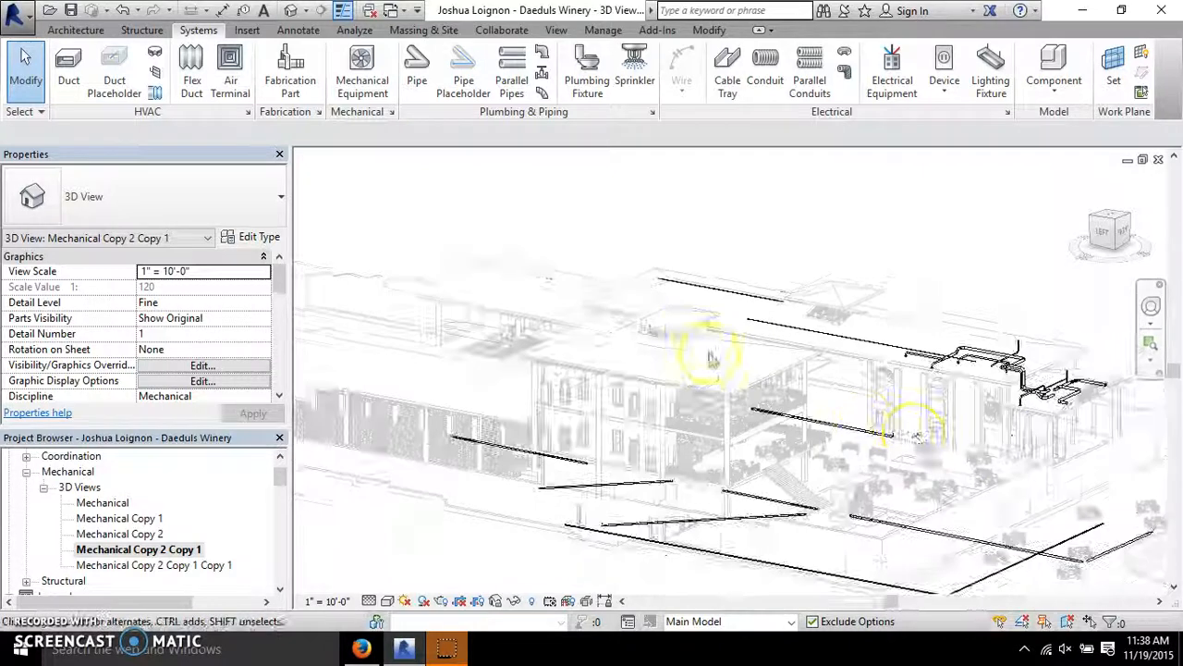
{"action": "scroll", "coordinate": [1081, 496], "scroll_direction": "up", "scroll_amount": 2}
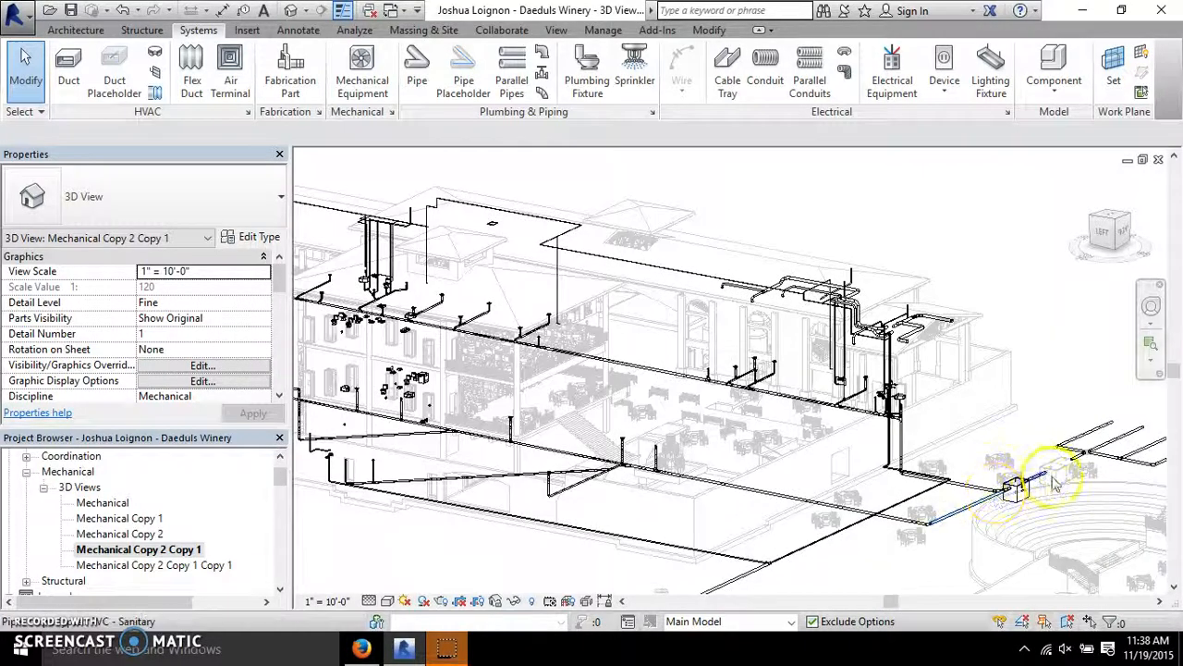
{"action": "scroll", "coordinate": [1017, 476], "scroll_direction": "up", "scroll_amount": 3}
{"action": "scroll", "coordinate": [754, 375], "scroll_direction": "up", "scroll_amount": 2}
{"action": "scroll", "coordinate": [712, 316], "scroll_direction": "down", "scroll_amount": 3}
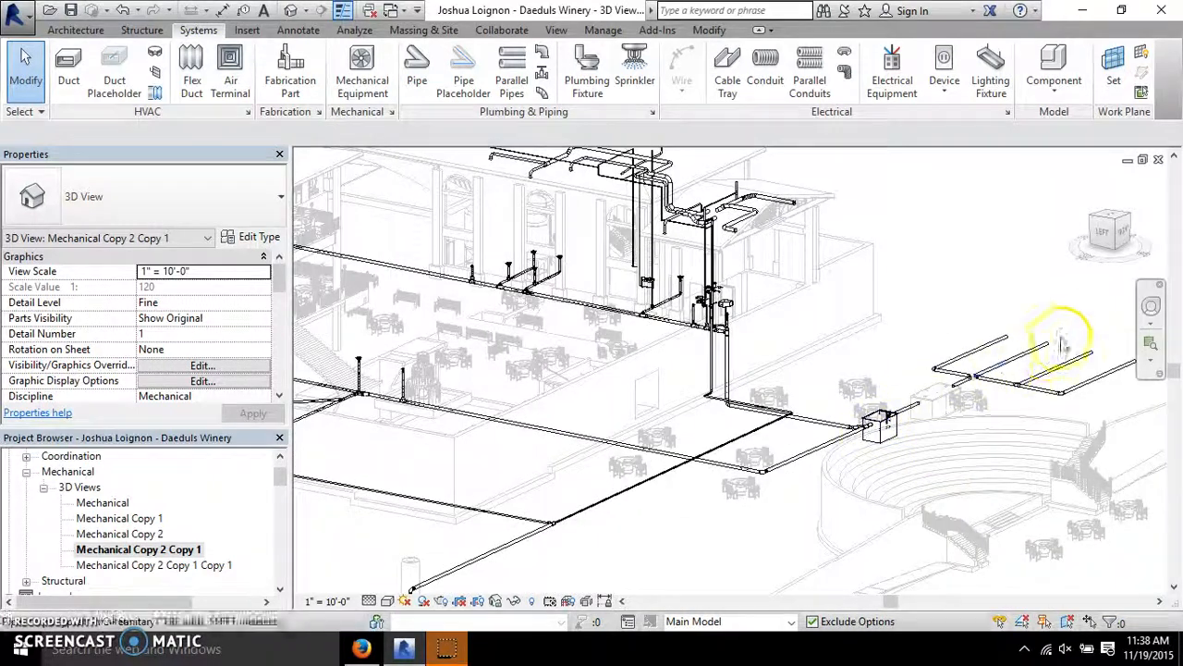
- Select the short PVC - Sanitary segment where the main meets the vertical drop to examine its slope and offsets, then clear the selection
{"action": "scroll", "coordinate": [716, 296], "scroll_direction": "up", "scroll_amount": 4}
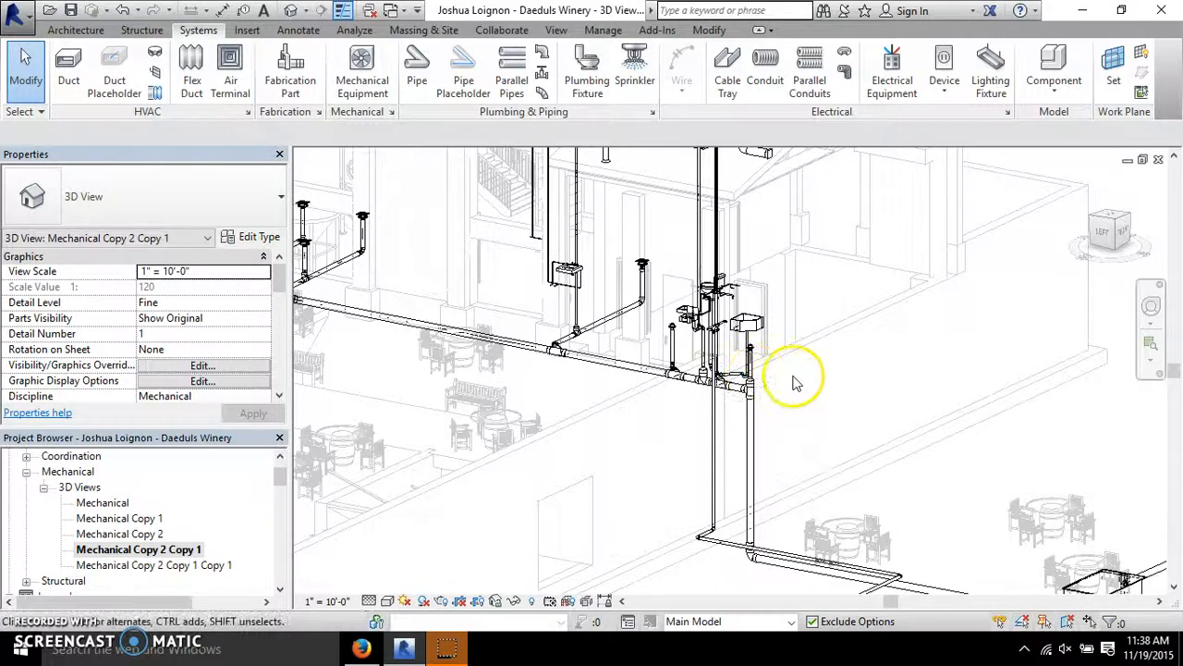
{"action": "scroll", "coordinate": [701, 395], "scroll_direction": "up", "scroll_amount": 2}
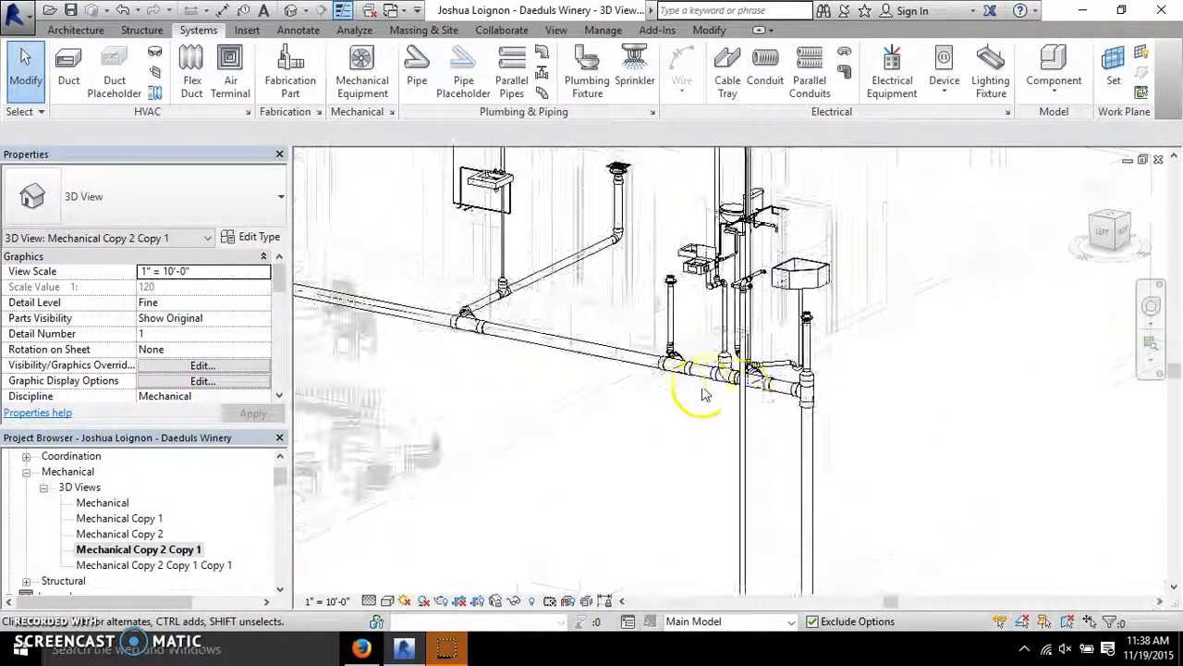
{"action": "left_click", "coordinate": [782, 389]}
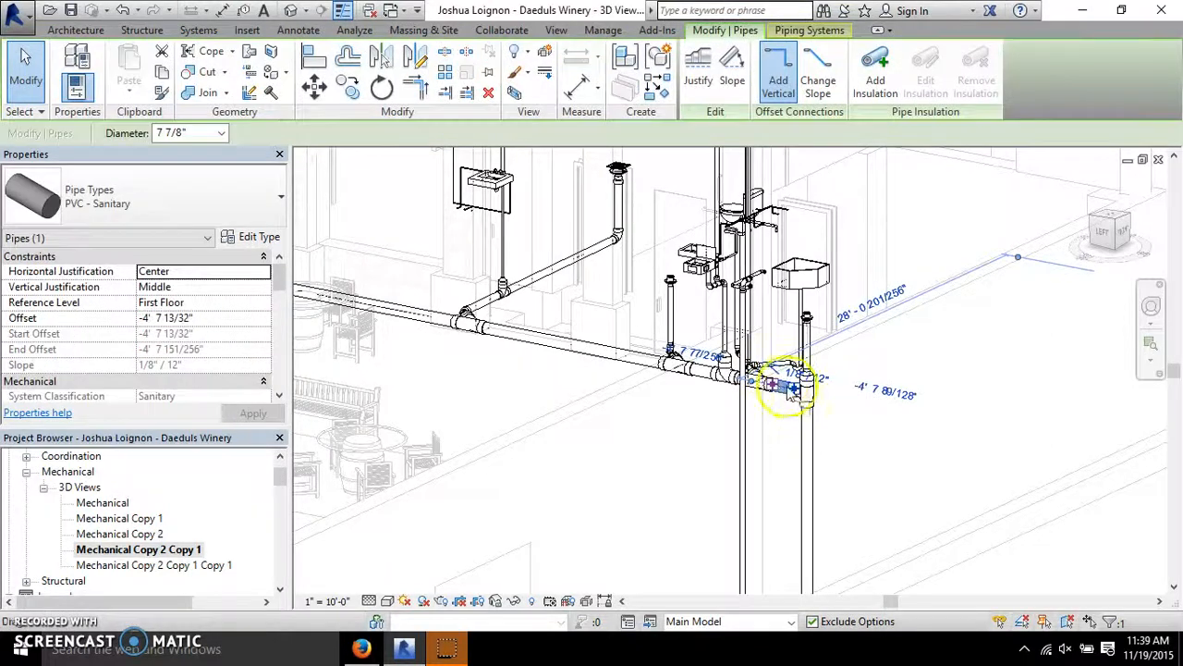
{"action": "key", "text": "Escape"}
- Examine how the floor drain branches near the restroom fixtures connect to the sanitary main through bends and tee fittings
{"action": "scroll", "coordinate": [968, 441], "scroll_direction": "down", "scroll_amount": 6}
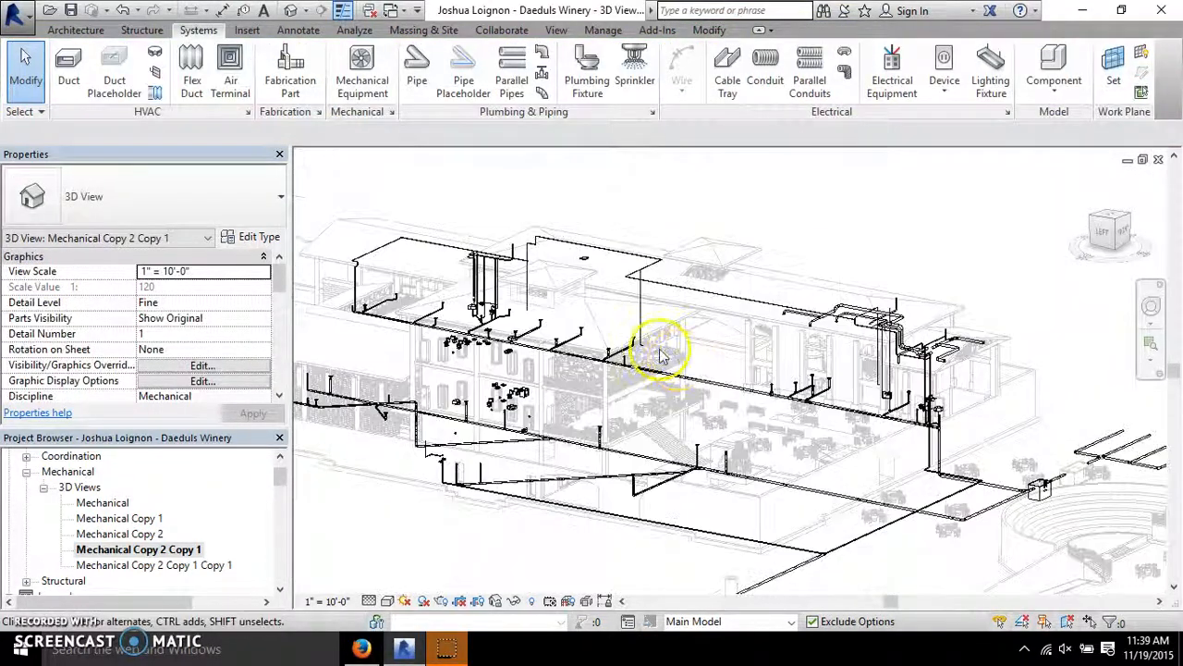
{"action": "scroll", "coordinate": [340, 319], "scroll_direction": "up", "scroll_amount": 2}
{"action": "scroll", "coordinate": [555, 290], "scroll_direction": "up", "scroll_amount": 3}
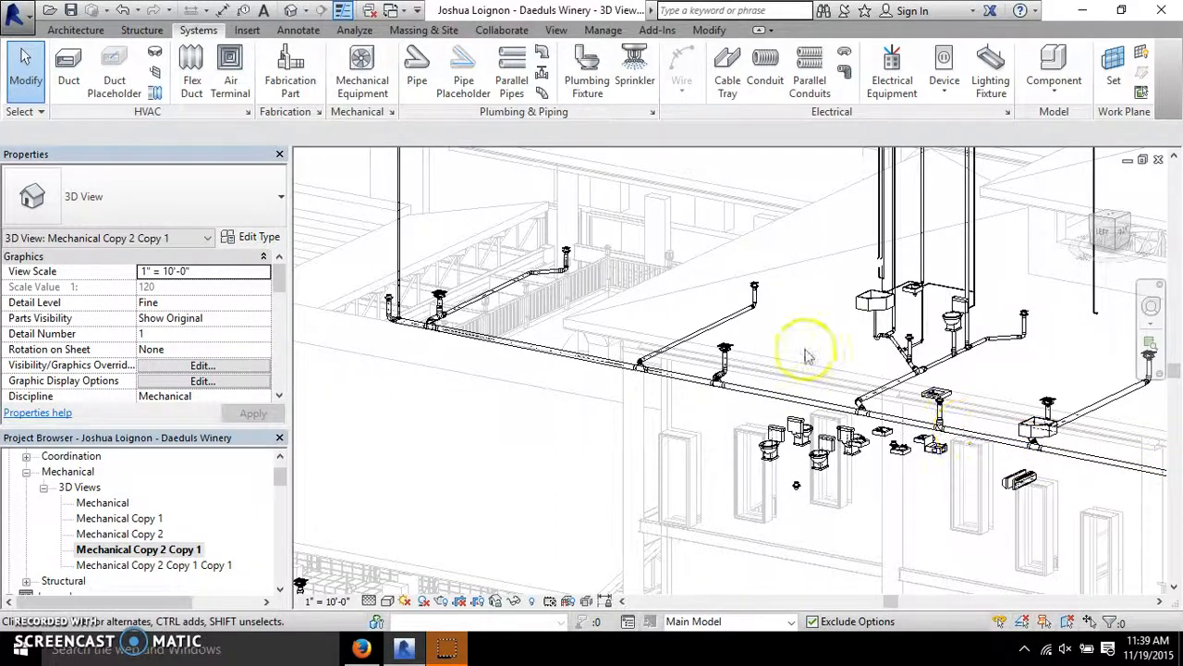
{"action": "scroll", "coordinate": [776, 351], "scroll_direction": "up", "scroll_amount": 2}
{"action": "scroll", "coordinate": [722, 337], "scroll_direction": "down", "scroll_amount": 3}
{"action": "scroll", "coordinate": [438, 345], "scroll_direction": "up", "scroll_amount": 3}
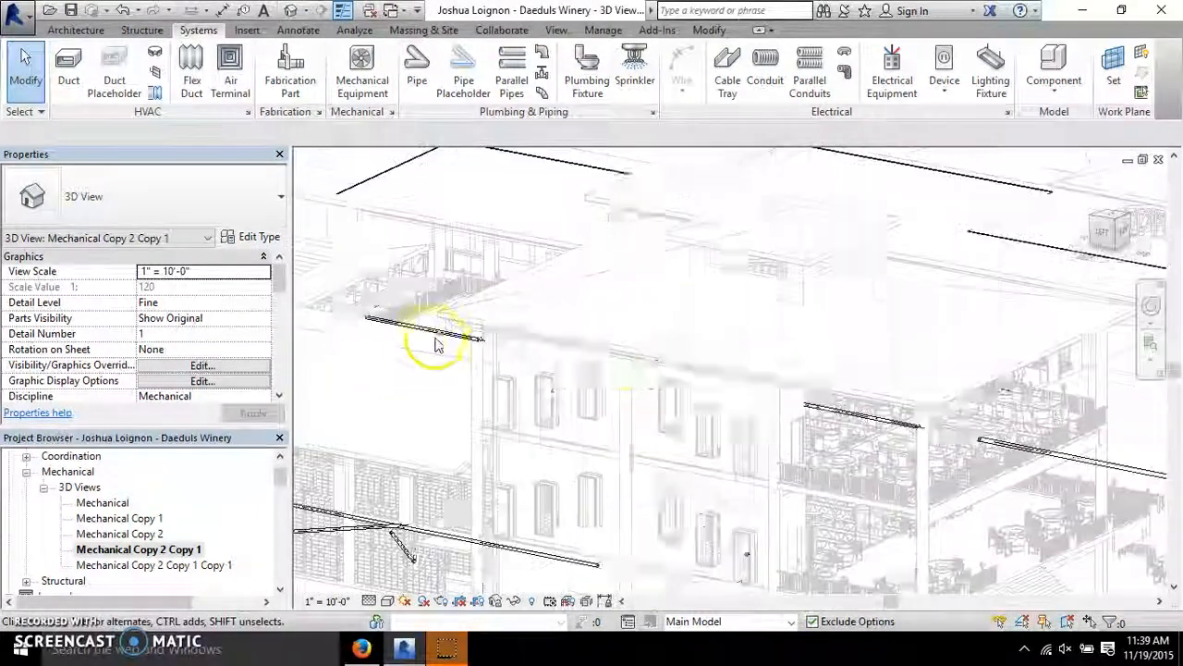
{"action": "scroll", "coordinate": [370, 303], "scroll_direction": "up", "scroll_amount": 3}
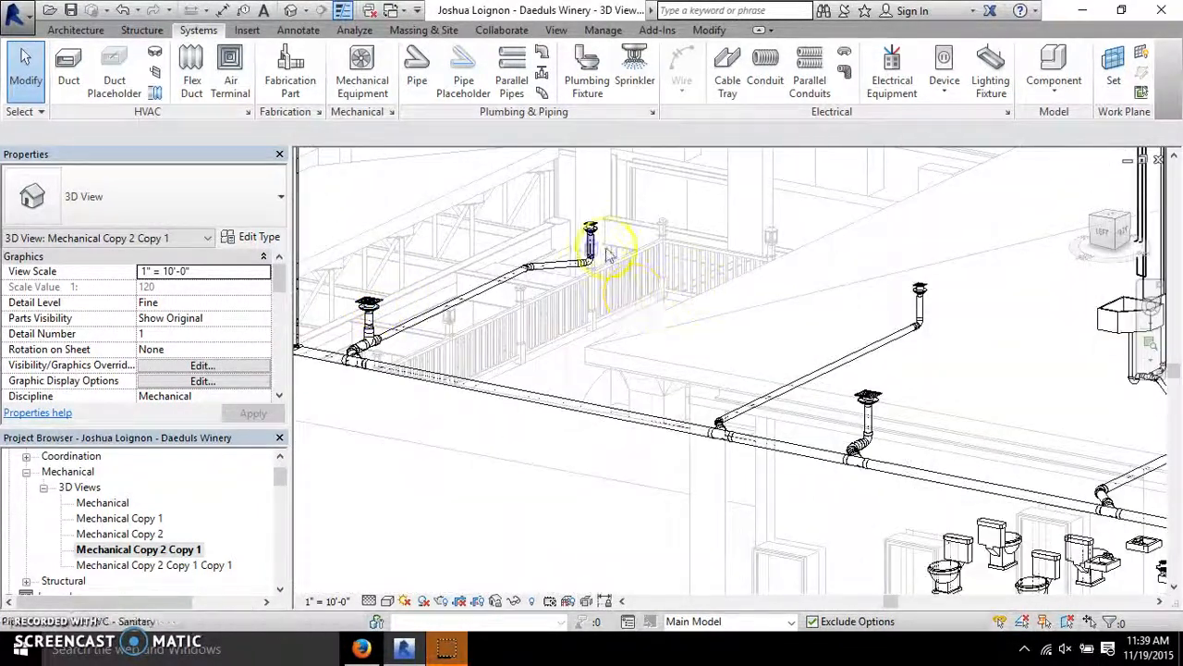
{"action": "scroll", "coordinate": [932, 319], "scroll_direction": "up", "scroll_amount": 2}
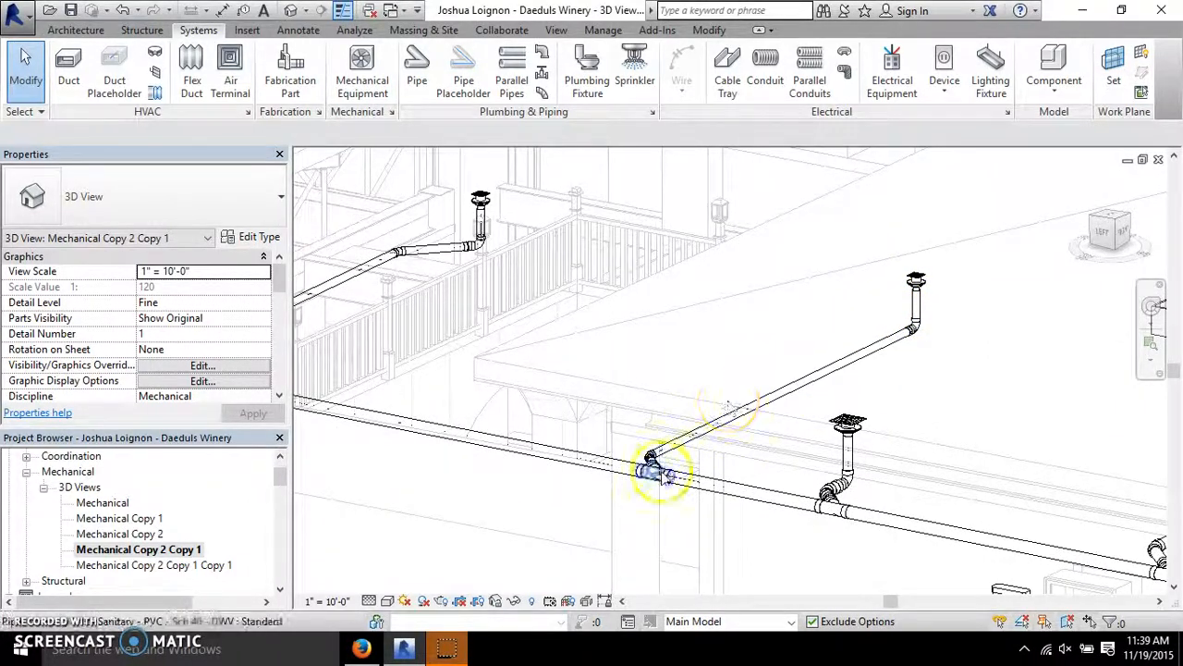
{"action": "scroll", "coordinate": [656, 471], "scroll_direction": "up", "scroll_amount": 2}
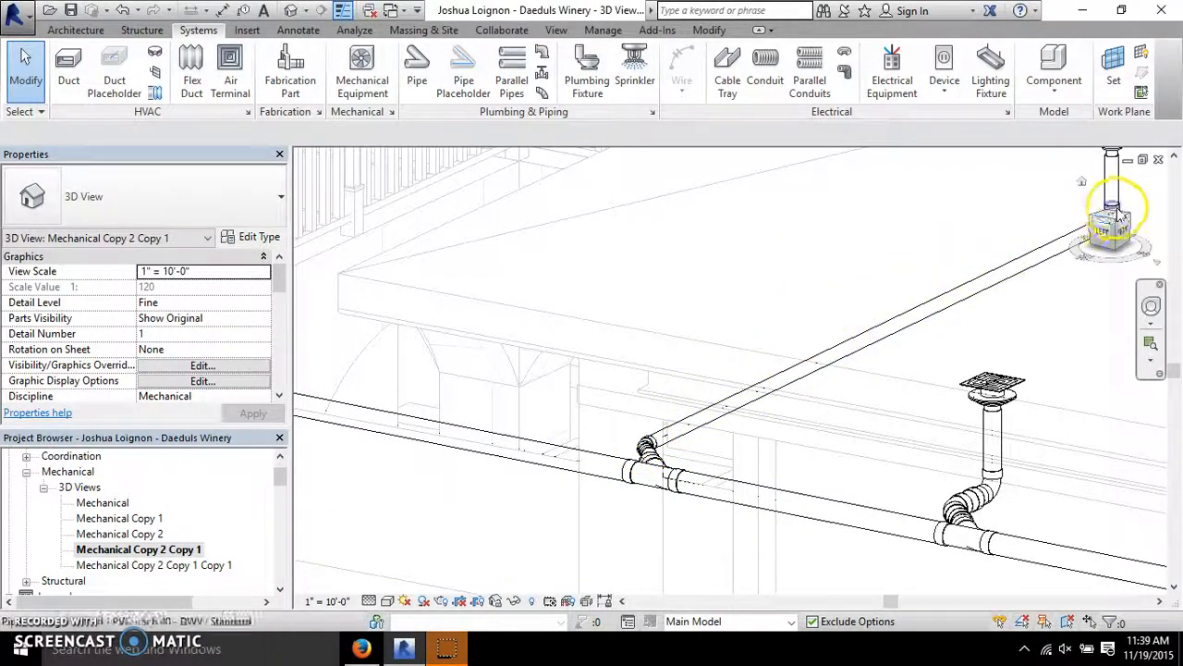
{"action": "scroll", "coordinate": [610, 464], "scroll_direction": "down", "scroll_amount": 2}
{"action": "scroll", "coordinate": [626, 467], "scroll_direction": "down", "scroll_amount": 3}
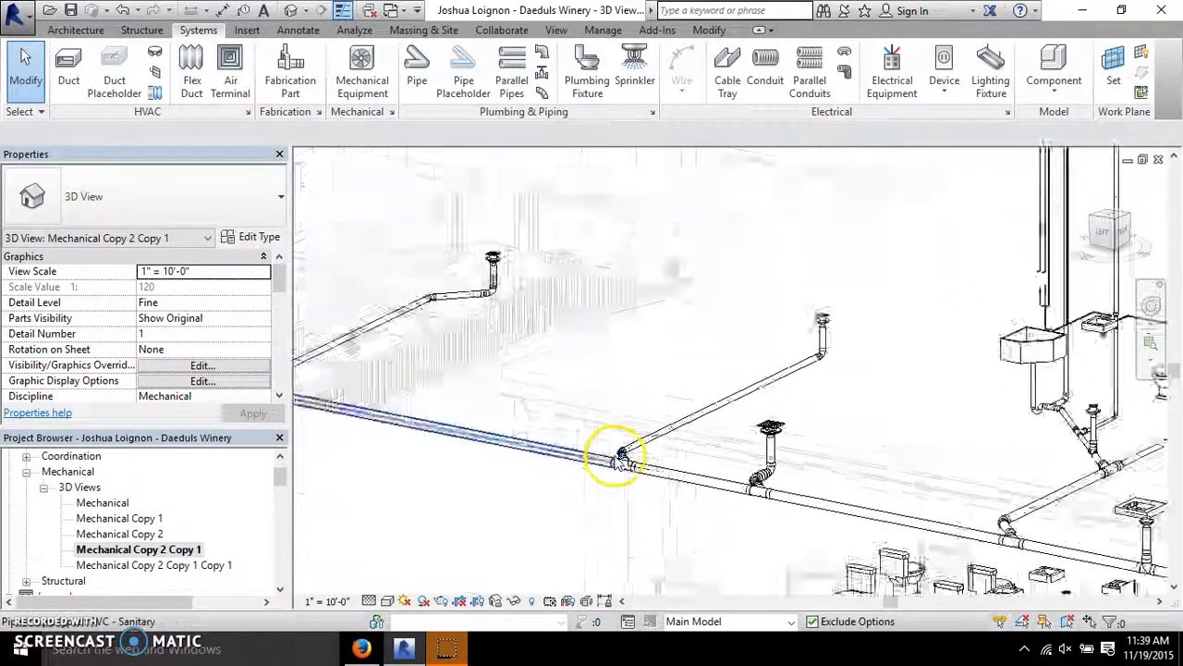
{"action": "scroll", "coordinate": [726, 472], "scroll_direction": "down", "scroll_amount": 2}
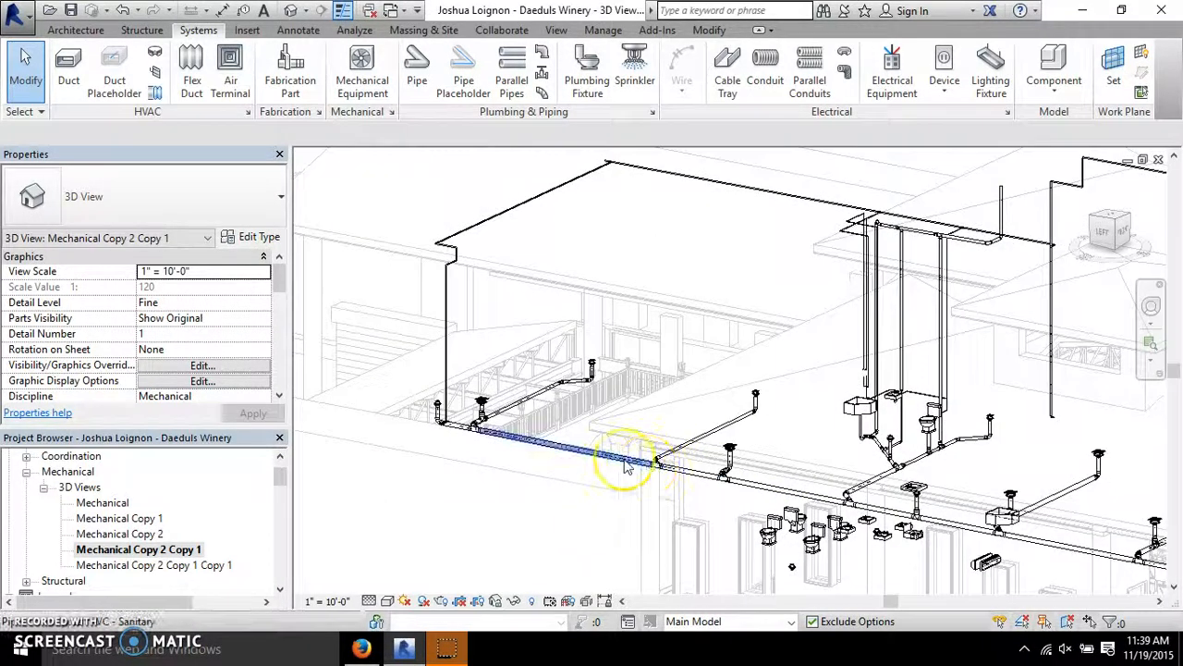
- Examine how the floor drain branches near the deck connect to the sanitary main through bends and tee fittings
{"action": "left_click", "coordinate": [603, 422]}
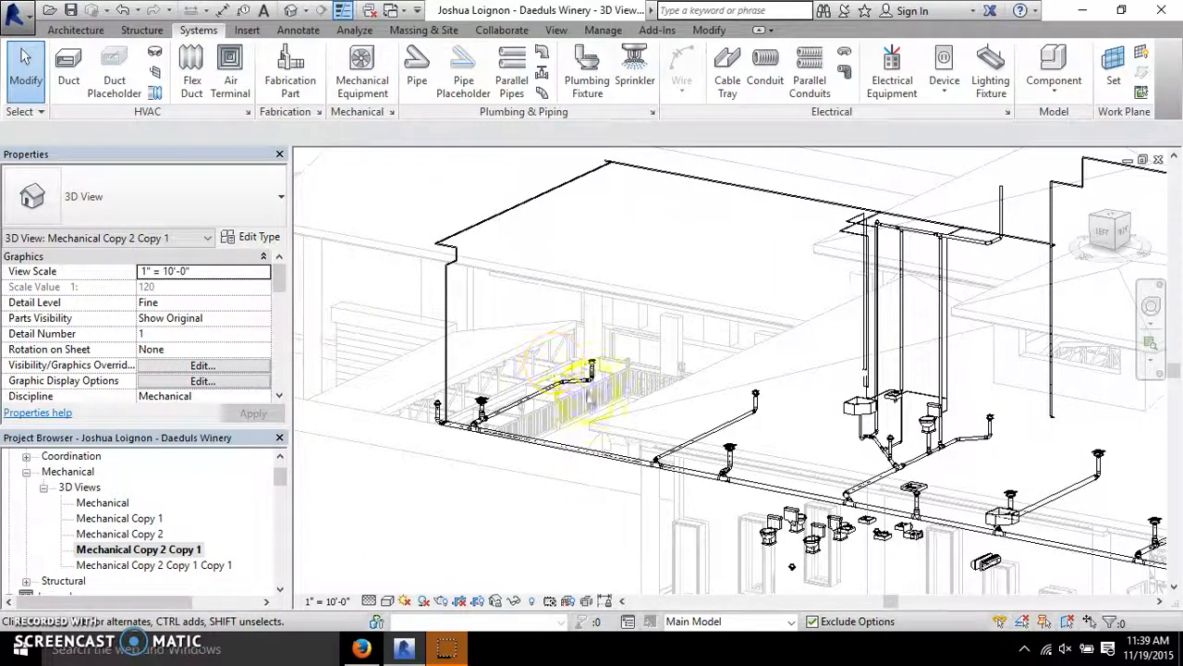
{"action": "scroll", "coordinate": [588, 371], "scroll_direction": "up", "scroll_amount": 3}
{"action": "scroll", "coordinate": [406, 453], "scroll_direction": "up", "scroll_amount": 2}
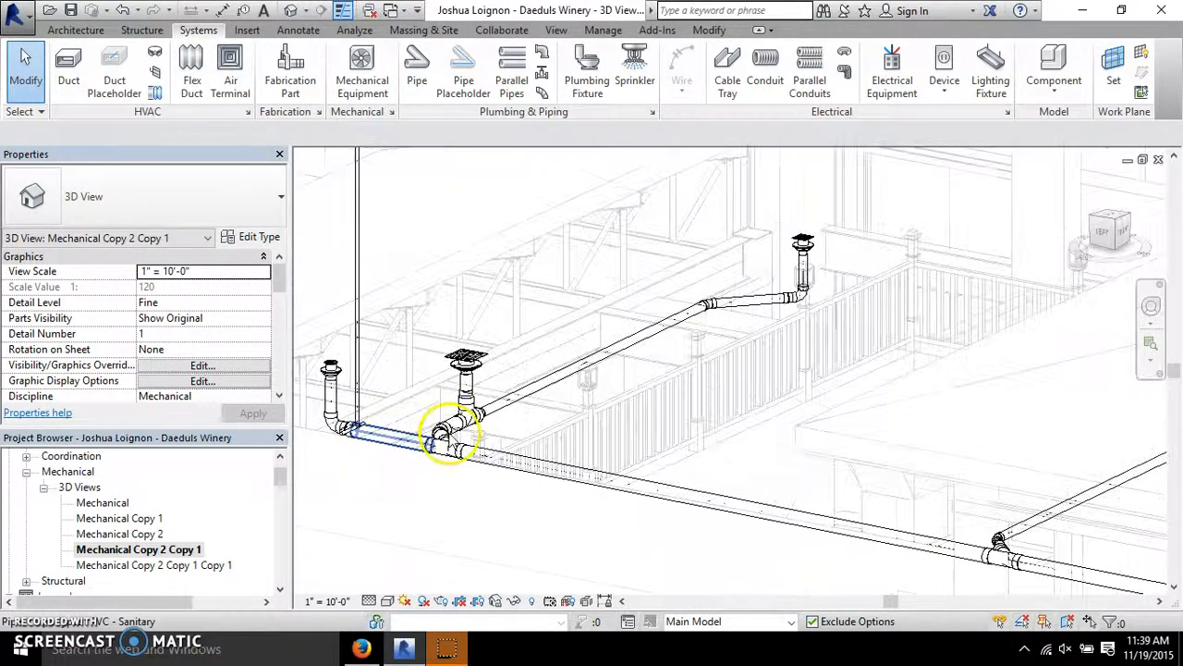
{"action": "scroll", "coordinate": [449, 439], "scroll_direction": "up", "scroll_amount": 3}
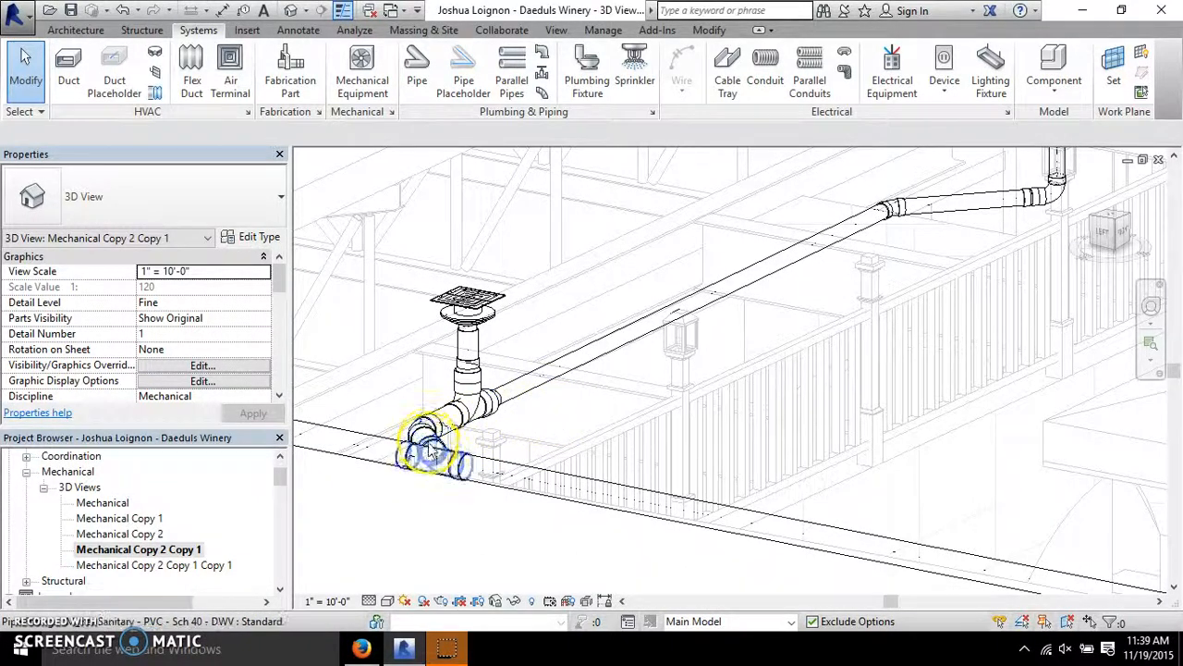
{"action": "scroll", "coordinate": [416, 429], "scroll_direction": "up", "scroll_amount": 2}
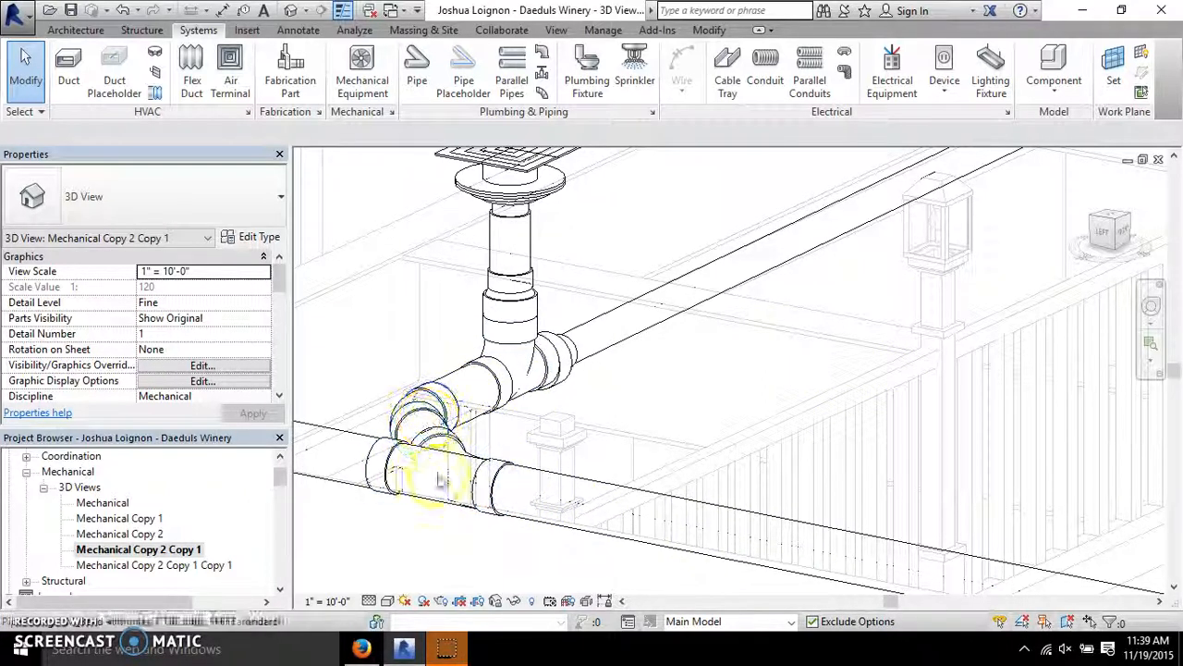
{"action": "scroll", "coordinate": [438, 475], "scroll_direction": "down", "scroll_amount": 5}
{"action": "scroll", "coordinate": [832, 531], "scroll_direction": "up", "scroll_amount": 2}
{"action": "scroll", "coordinate": [657, 405], "scroll_direction": "up", "scroll_amount": 1}
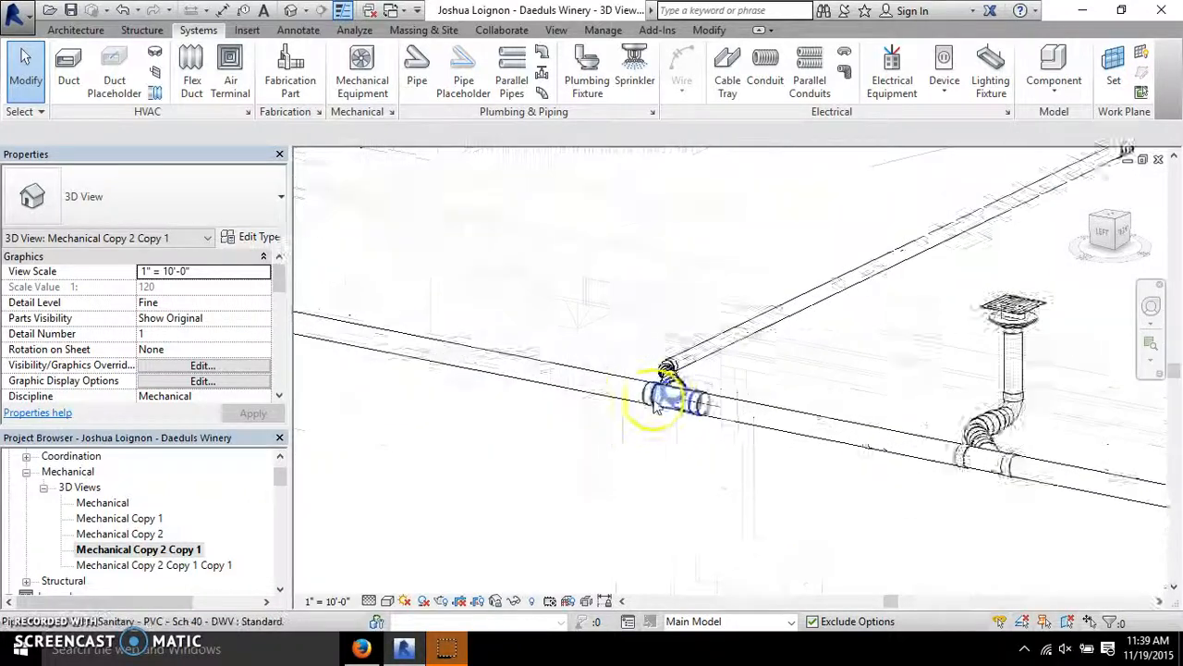
{"action": "scroll", "coordinate": [657, 405], "scroll_direction": "up", "scroll_amount": 2}
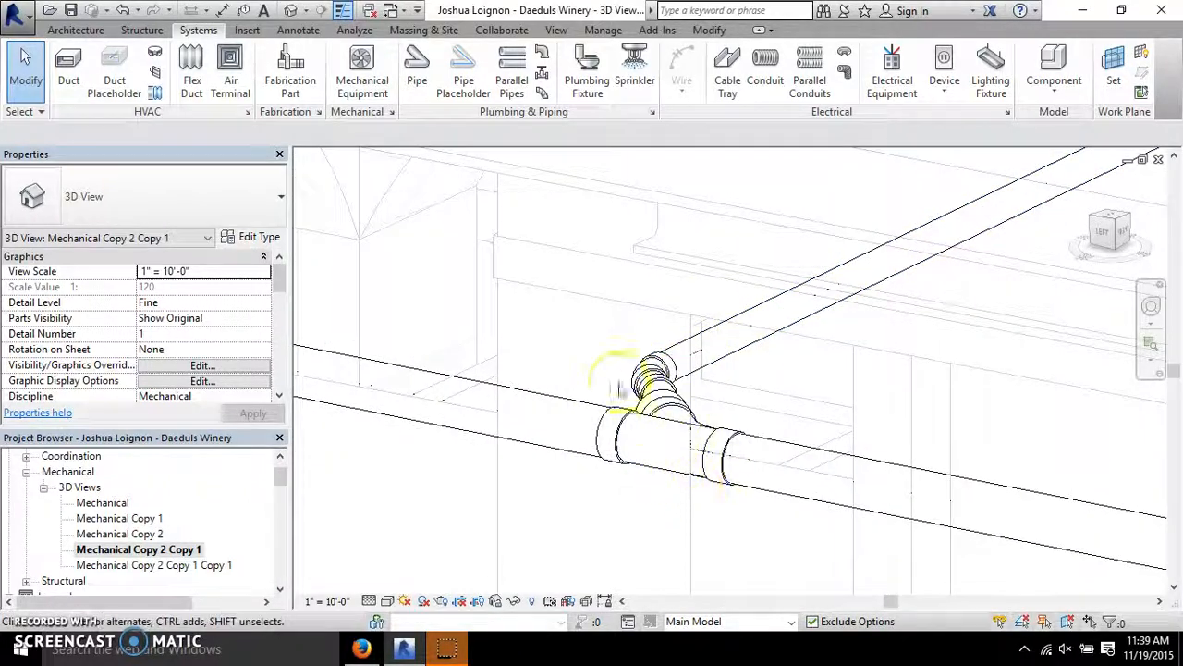
{"action": "scroll", "coordinate": [592, 365], "scroll_direction": "down", "scroll_amount": 3}
{"action": "scroll", "coordinate": [567, 369], "scroll_direction": "up", "scroll_amount": 2}
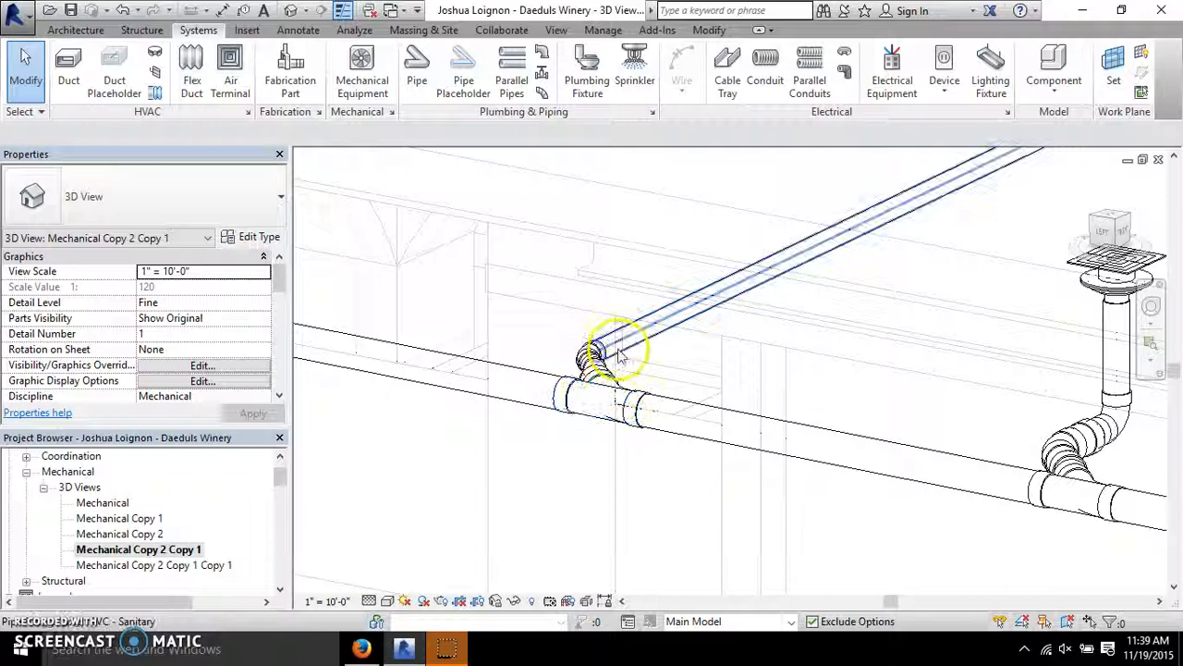
{"action": "scroll", "coordinate": [443, 333], "scroll_direction": "down", "scroll_amount": 2}
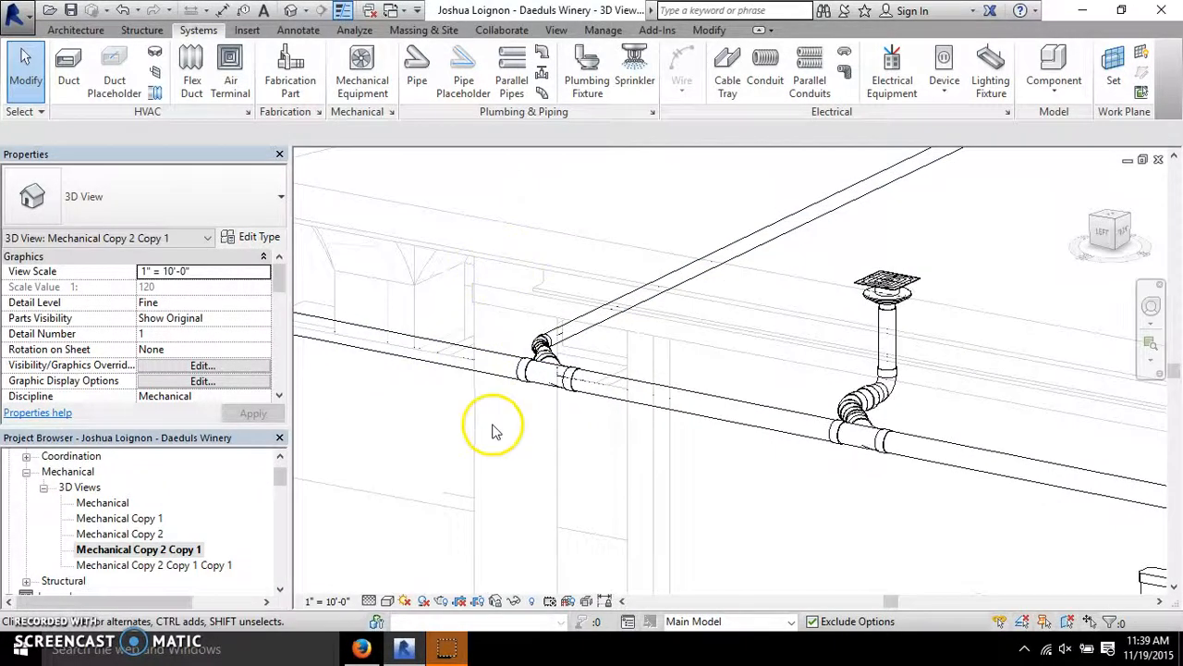
{"action": "scroll", "coordinate": [464, 513], "scroll_direction": "down", "scroll_amount": 2}
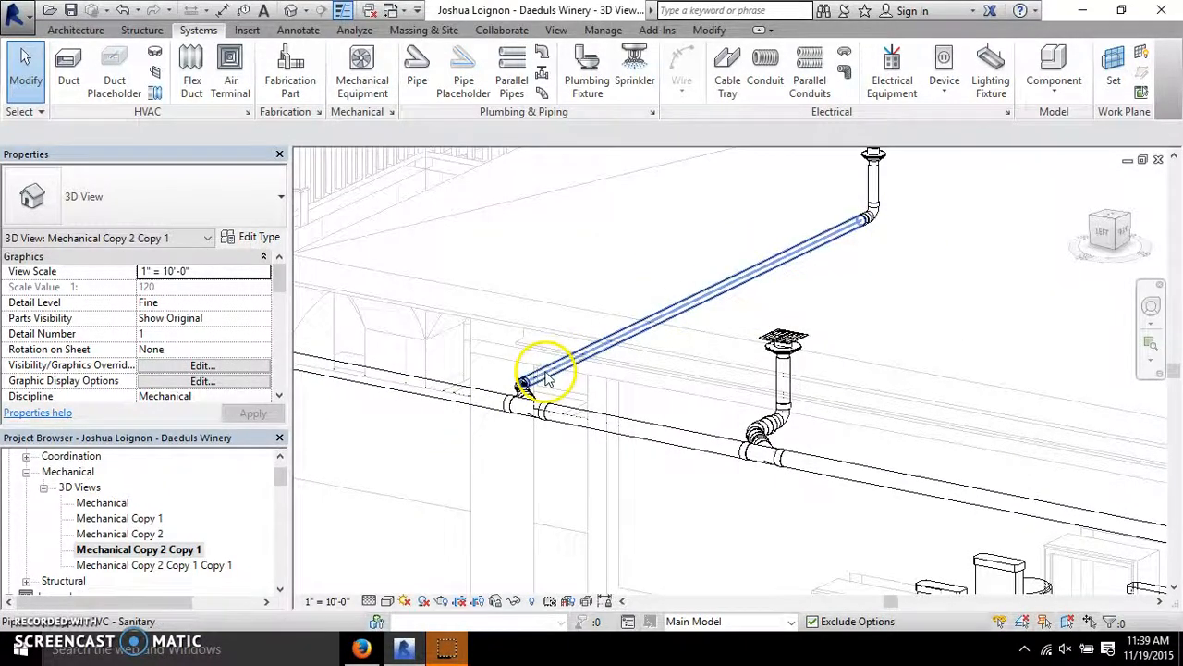
{"action": "scroll", "coordinate": [454, 362], "scroll_direction": "down", "scroll_amount": 6}
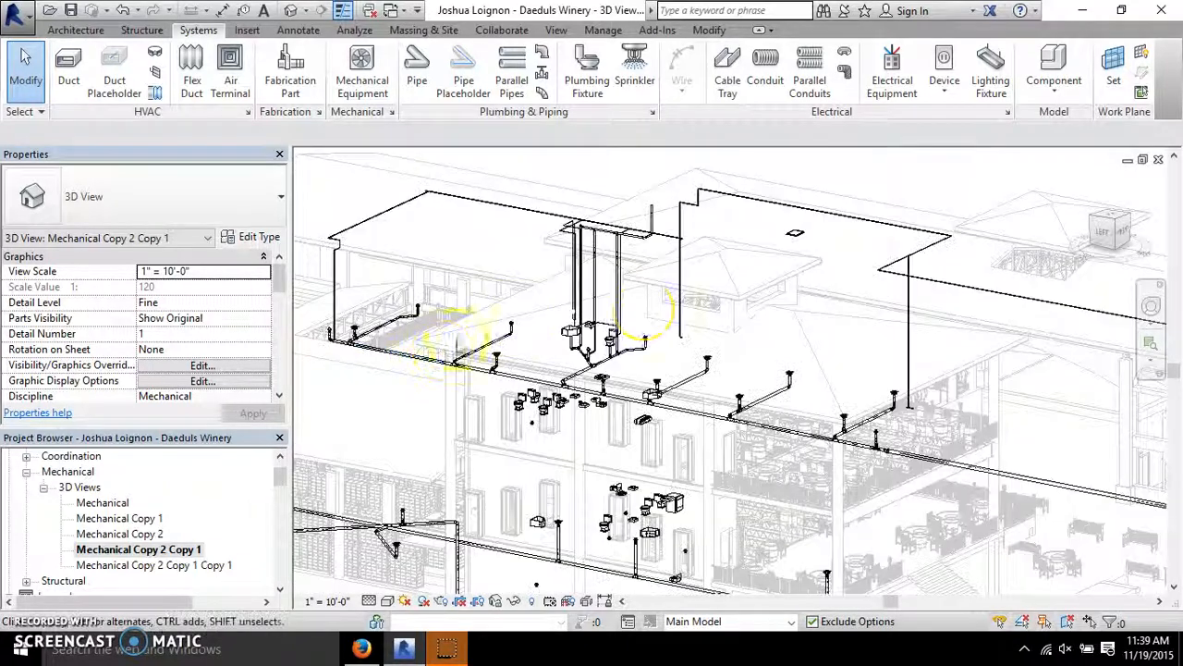
- Trace the sanitary main to the building's far end and examine the fixtures, risers and upper pipes connected there
{"action": "middle_click_drag", "start_coordinate": [974, 444], "coordinate": [759, 353]}
{"action": "middle_click_drag", "start_coordinate": [1026, 431], "coordinate": [536, 374]}
{"action": "scroll", "coordinate": [812, 379], "scroll_direction": "up", "scroll_amount": 2}
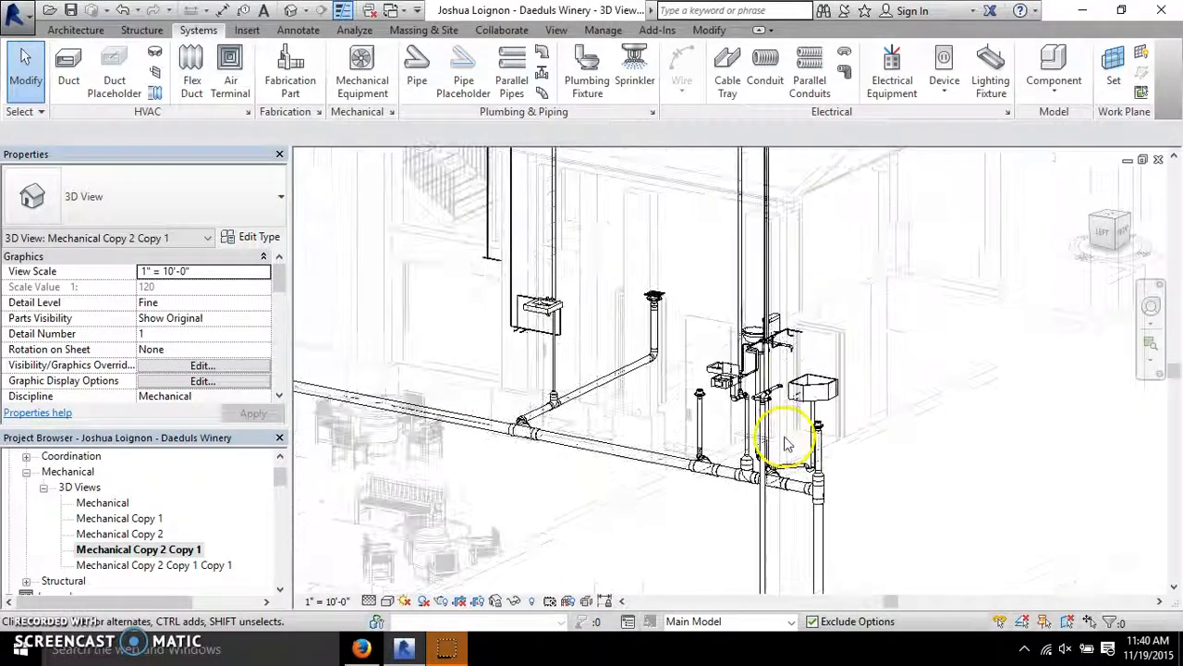
{"action": "scroll", "coordinate": [771, 285], "scroll_direction": "up", "scroll_amount": 2}
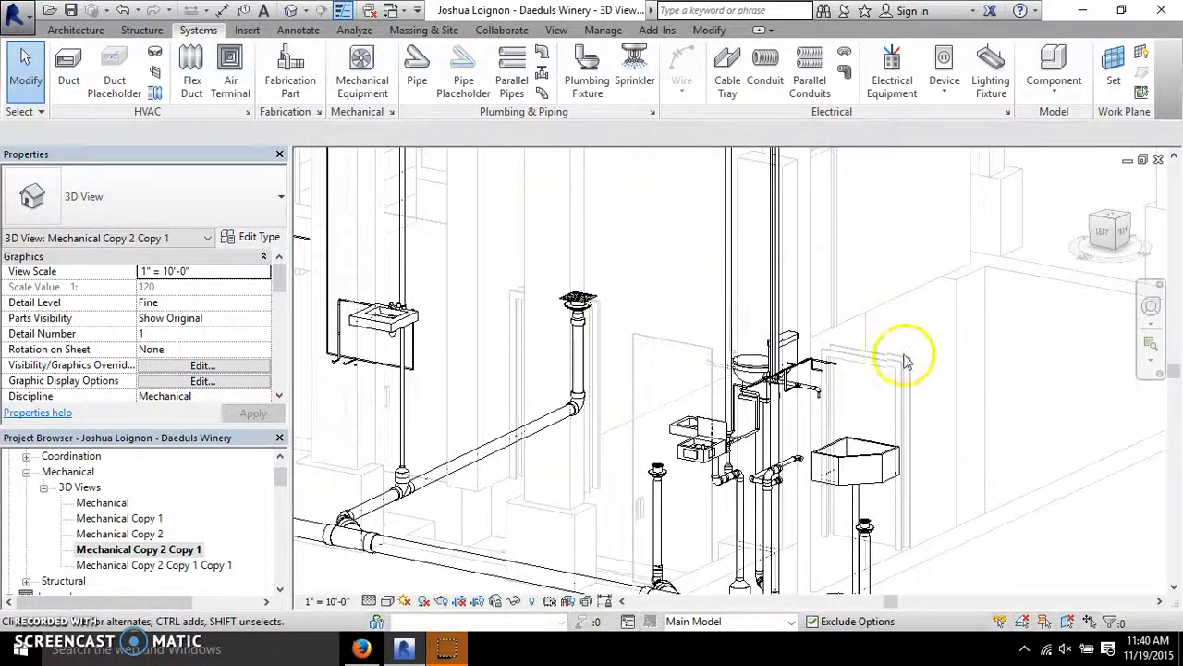
{"action": "scroll", "coordinate": [905, 360], "scroll_direction": "down", "scroll_amount": 1}
{"action": "scroll", "coordinate": [587, 410], "scroll_direction": "down", "scroll_amount": 6}
{"action": "scroll", "coordinate": [767, 217], "scroll_direction": "up", "scroll_amount": 2}
{"action": "scroll", "coordinate": [766, 218], "scroll_direction": "down", "scroll_amount": 1}
{"action": "scroll", "coordinate": [750, 389], "scroll_direction": "down", "scroll_amount": 2}
{"action": "scroll", "coordinate": [647, 337], "scroll_direction": "down", "scroll_amount": 2}
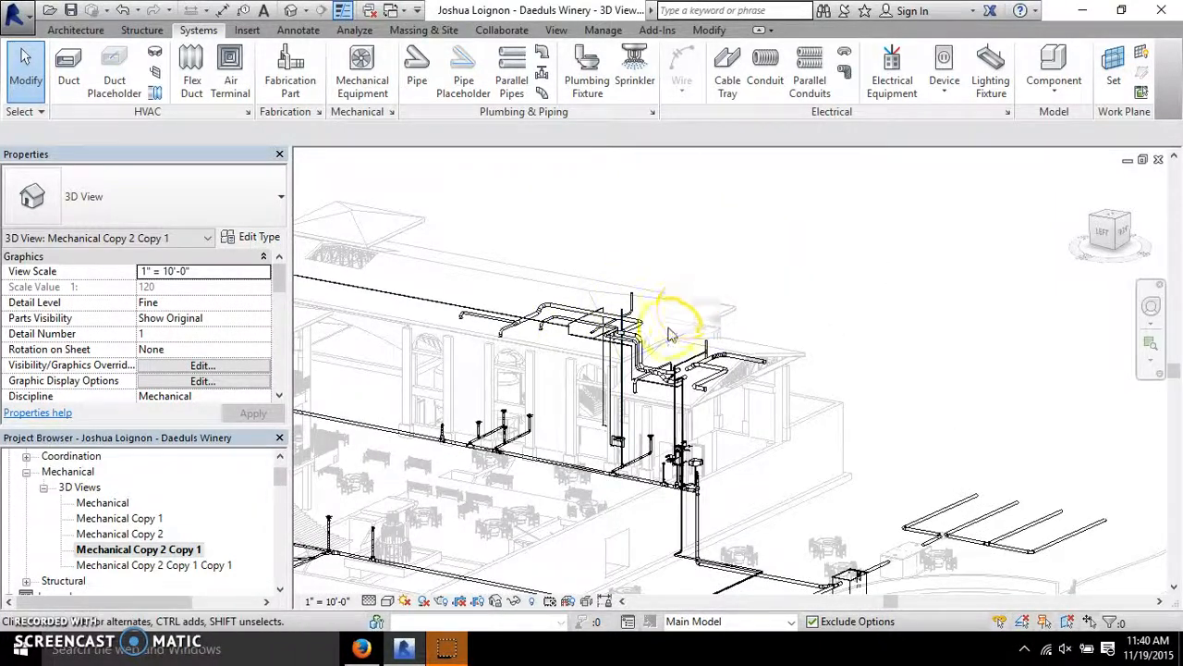
{"action": "scroll", "coordinate": [638, 446], "scroll_direction": "up", "scroll_amount": 4}
{"action": "scroll", "coordinate": [612, 466], "scroll_direction": "down", "scroll_amount": 4}
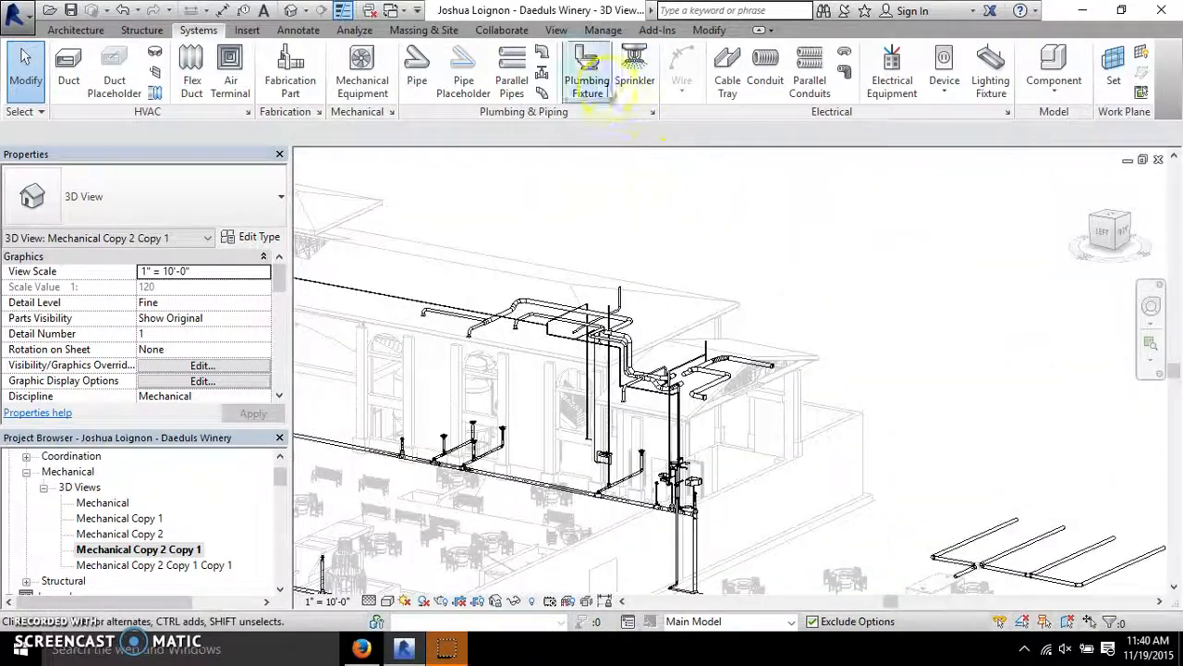
- Draw two connected Water pipe runs beside the building on the First Floor level, with diameter 151/256" and offset 6' 0"
{"action": "left_click", "coordinate": [417, 74]}
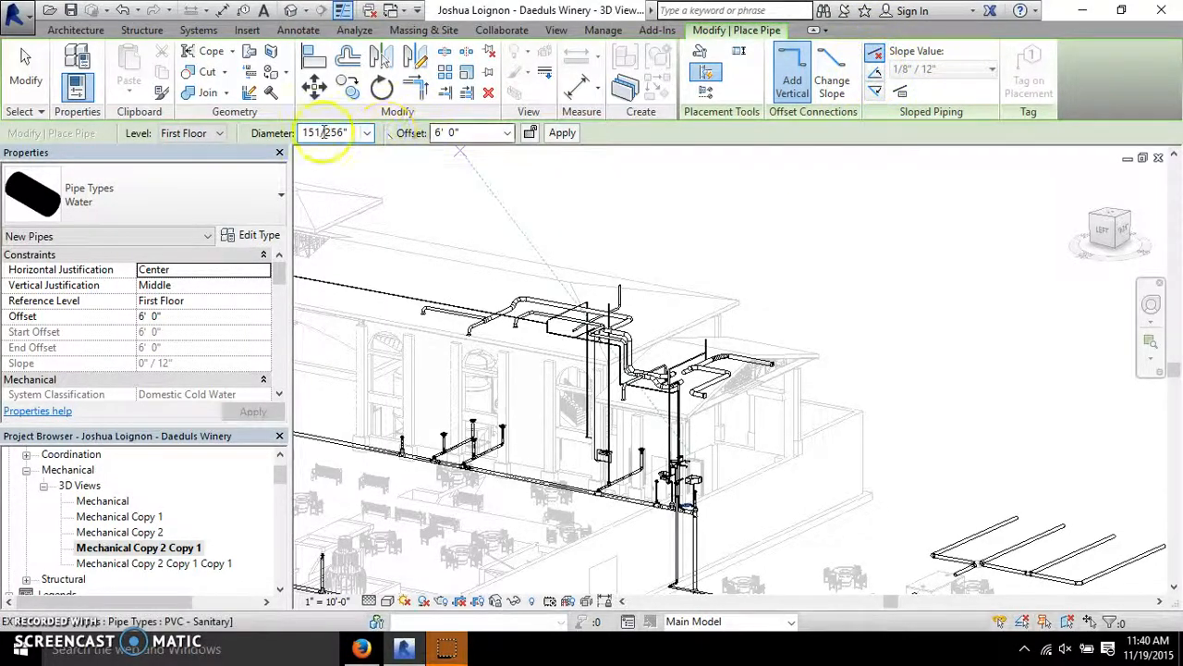
{"action": "left_click", "coordinate": [219, 134]}
{"action": "left_click", "coordinate": [199, 153]}
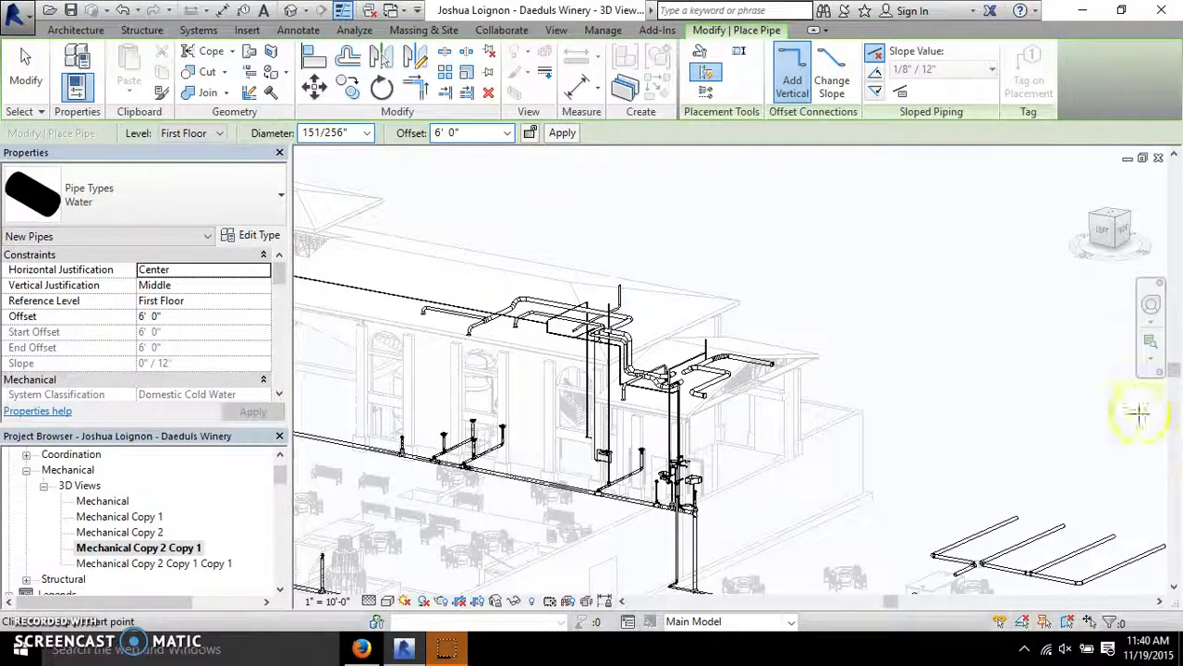
{"action": "scroll", "coordinate": [1030, 382], "scroll_direction": "up", "scroll_amount": 3}
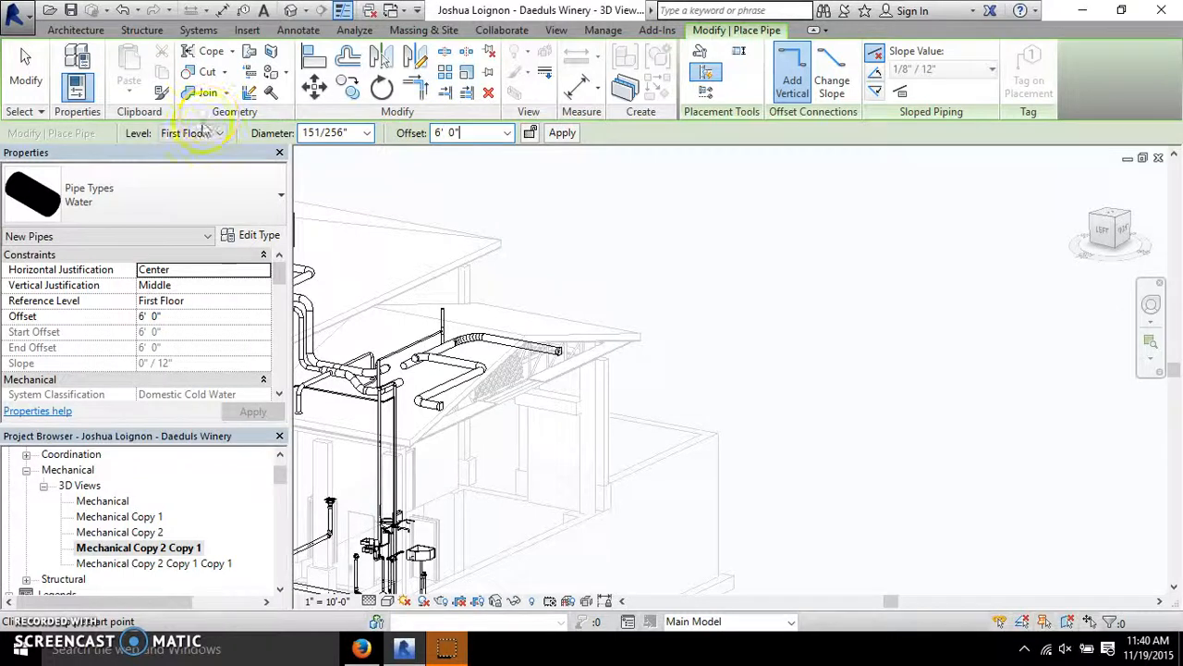
{"action": "left_click", "coordinate": [775, 399]}
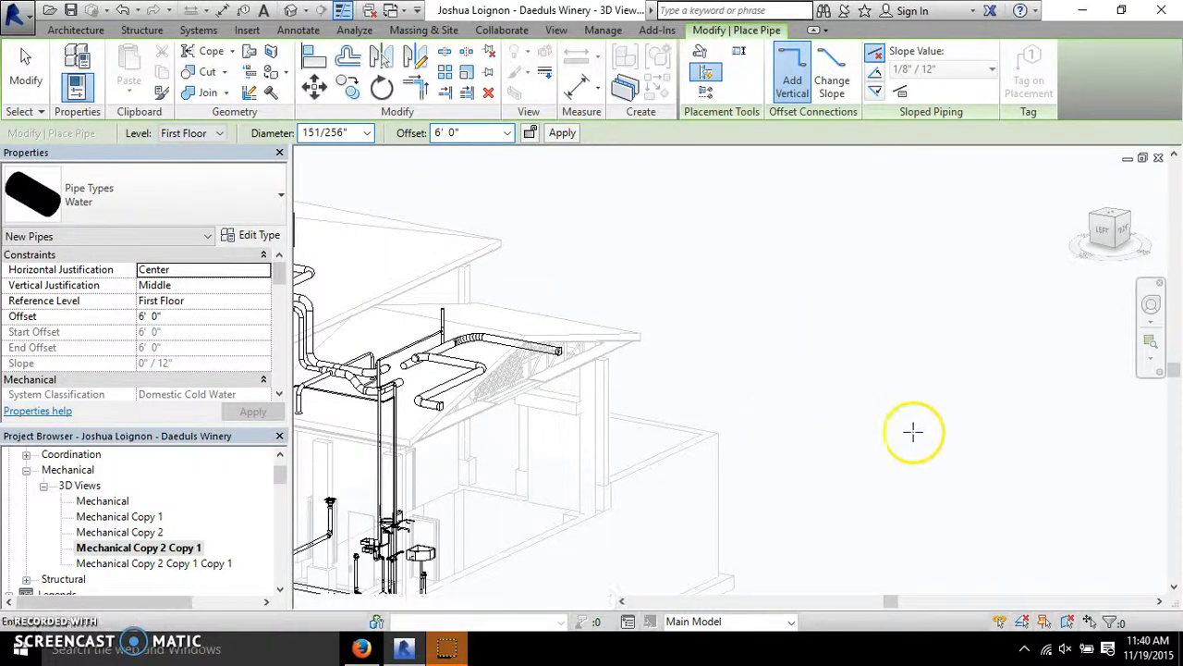
{"action": "left_click", "coordinate": [974, 445]}
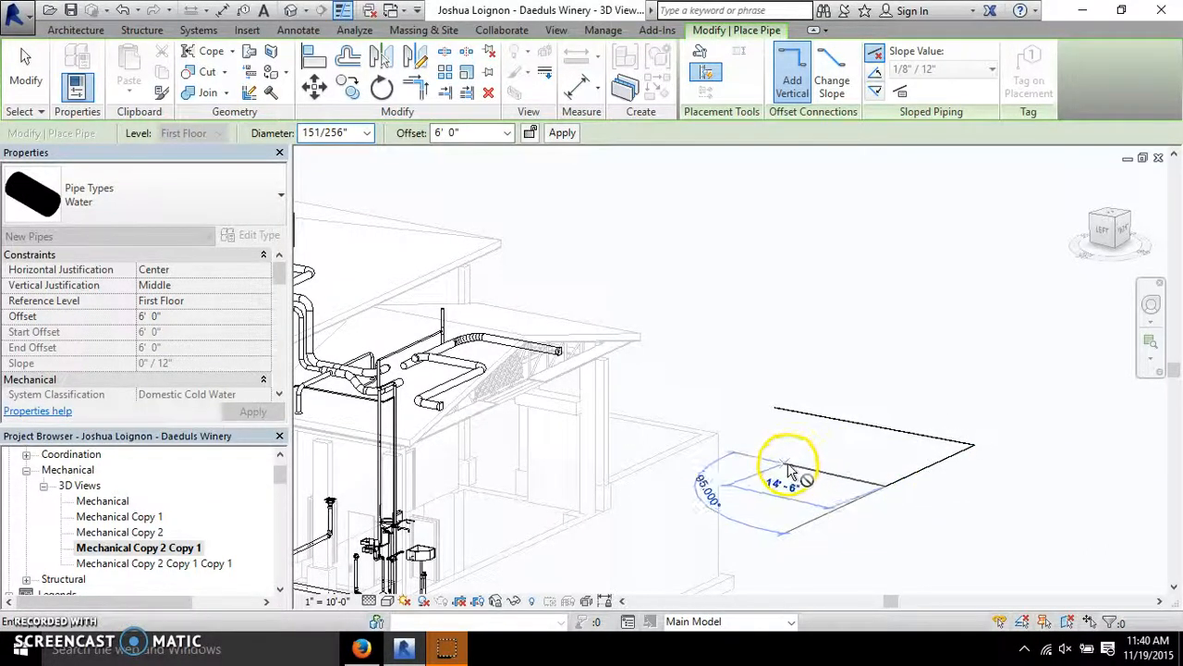
- Raise the pipe offset to 8' 0" and draw a third run parallel to the first, about 10' 10" long, then end pipe placement
{"action": "left_click", "coordinate": [788, 469]}
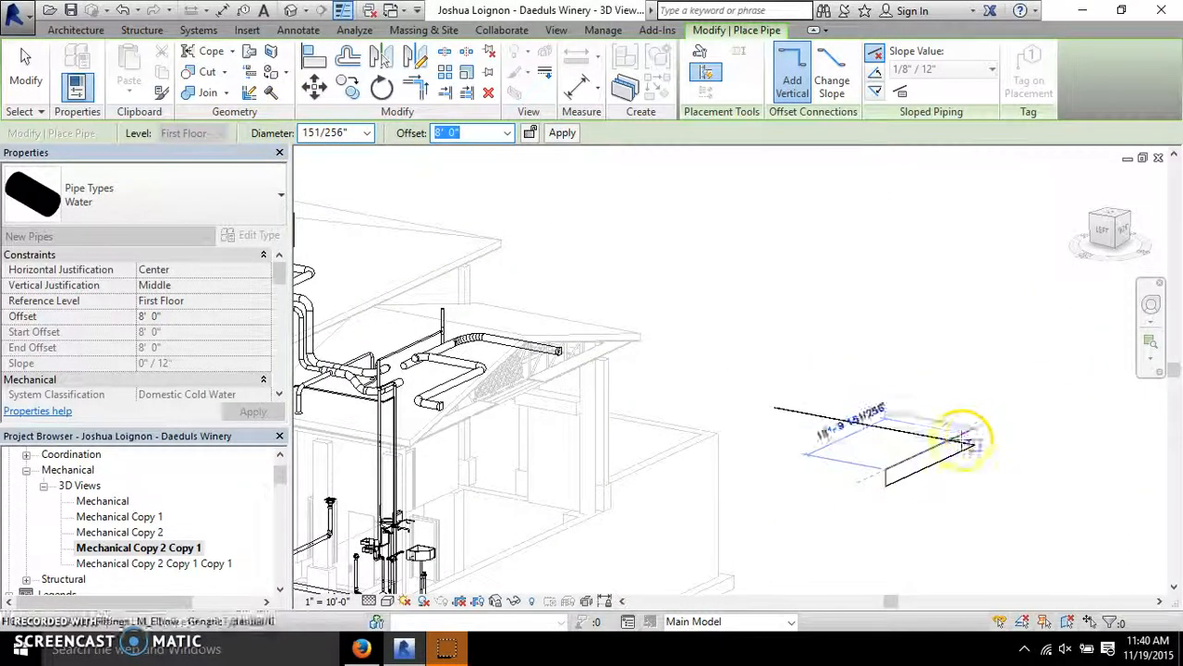
{"action": "scroll", "coordinate": [903, 476], "scroll_direction": "up", "scroll_amount": 4}
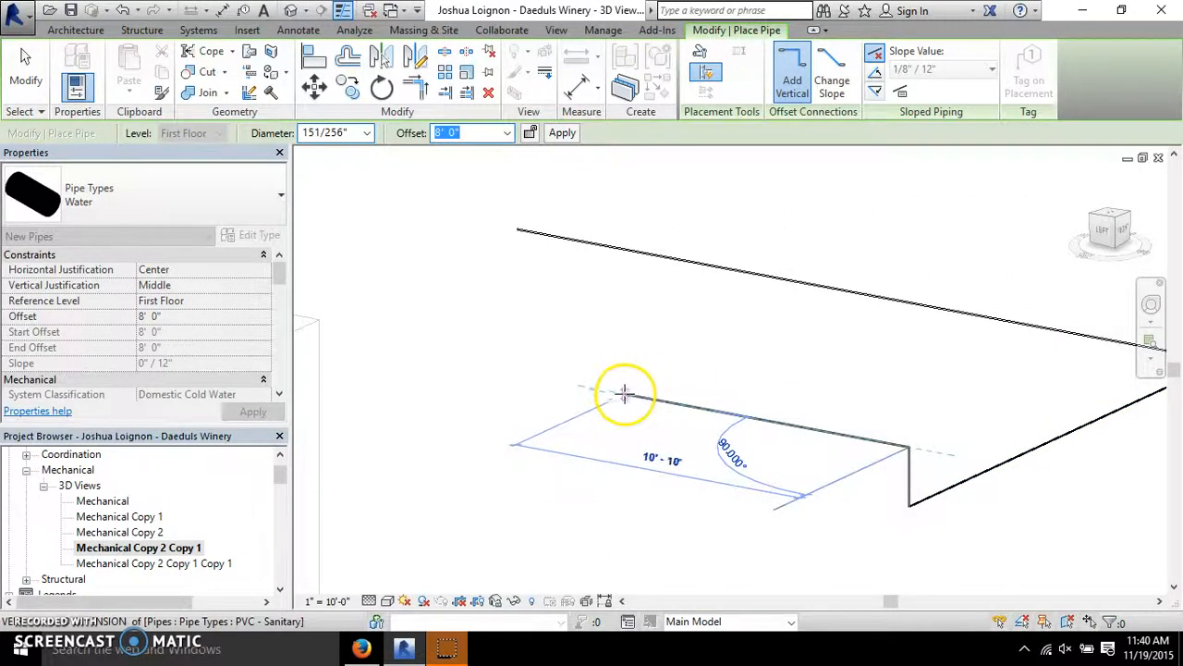
{"action": "left_click", "coordinate": [497, 381]}
{"action": "scroll", "coordinate": [470, 364], "scroll_direction": "down", "scroll_amount": 2}
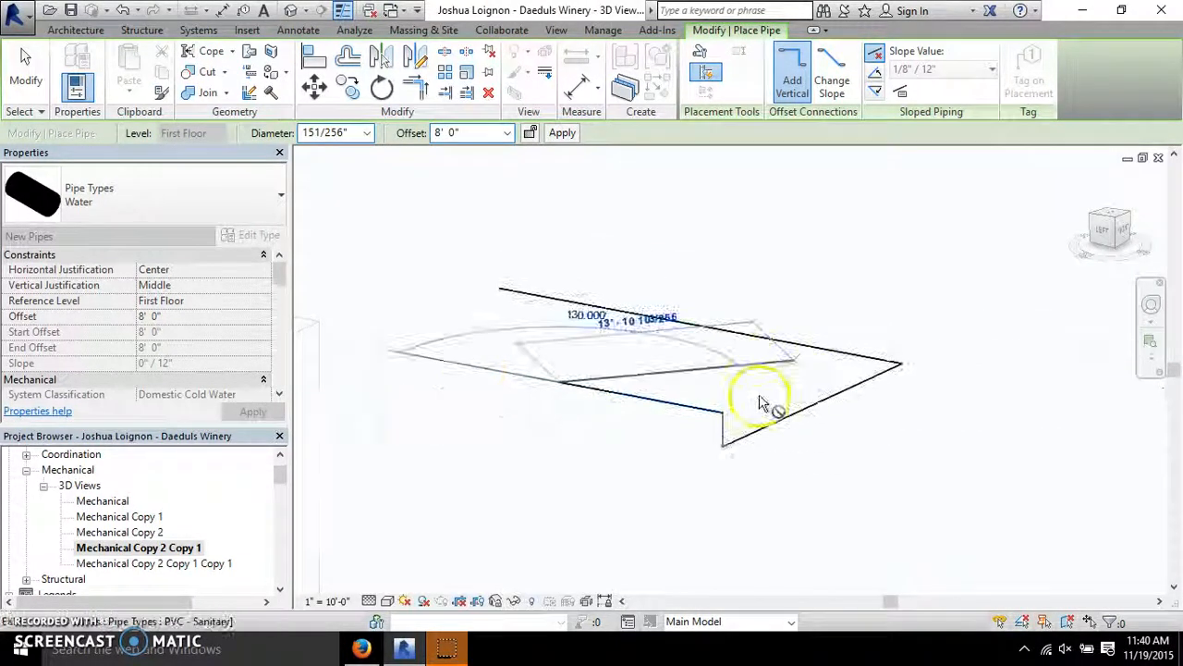
{"action": "left_click", "coordinate": [22, 57]}
- Convert the elbow above the vertical pipe into a tee opening outward in line with the upper run
{"action": "scroll", "coordinate": [734, 422], "scroll_direction": "up", "scroll_amount": 5}
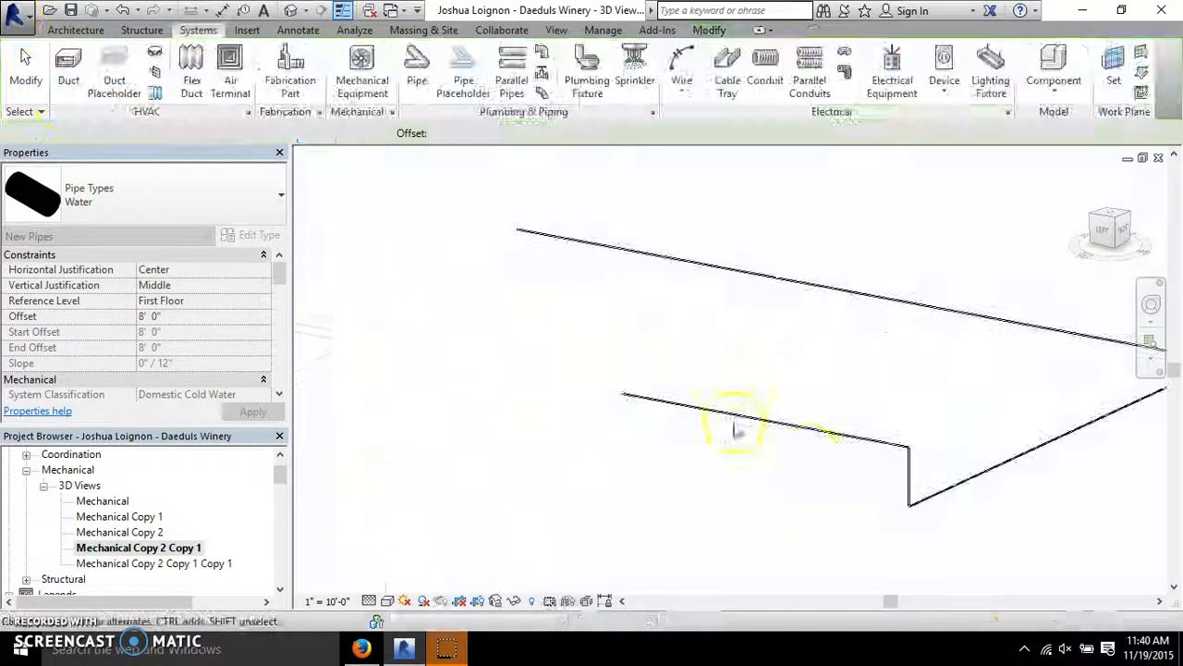
{"action": "scroll", "coordinate": [574, 415], "scroll_direction": "down", "scroll_amount": 2}
{"action": "scroll", "coordinate": [536, 283], "scroll_direction": "up", "scroll_amount": 5}
{"action": "scroll", "coordinate": [566, 314], "scroll_direction": "down", "scroll_amount": 2}
{"action": "left_click", "coordinate": [595, 339]}
{"action": "scroll", "coordinate": [592, 338], "scroll_direction": "down", "scroll_amount": 3}
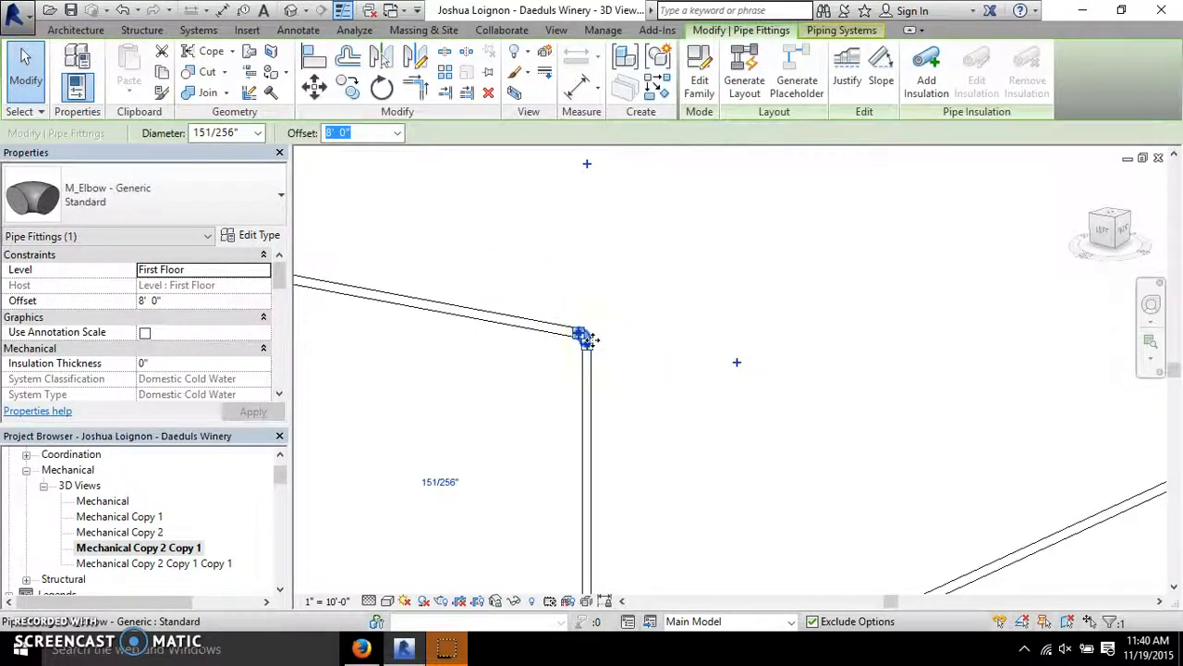
{"action": "scroll", "coordinate": [590, 344], "scroll_direction": "down", "scroll_amount": 2}
{"action": "left_click", "coordinate": [582, 356]}
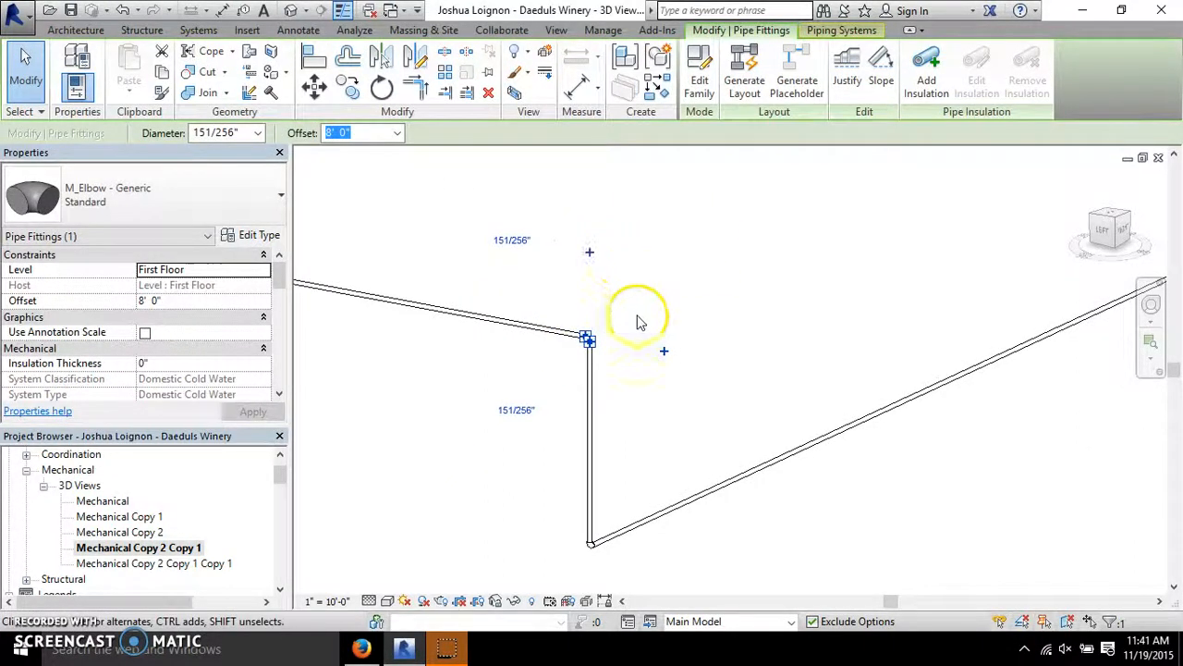
{"action": "left_click", "coordinate": [665, 356]}
- Draw a pipe about 7 1/2" long from the tee's open end, in line with the upper run
{"action": "scroll", "coordinate": [601, 347], "scroll_direction": "up", "scroll_amount": 4}
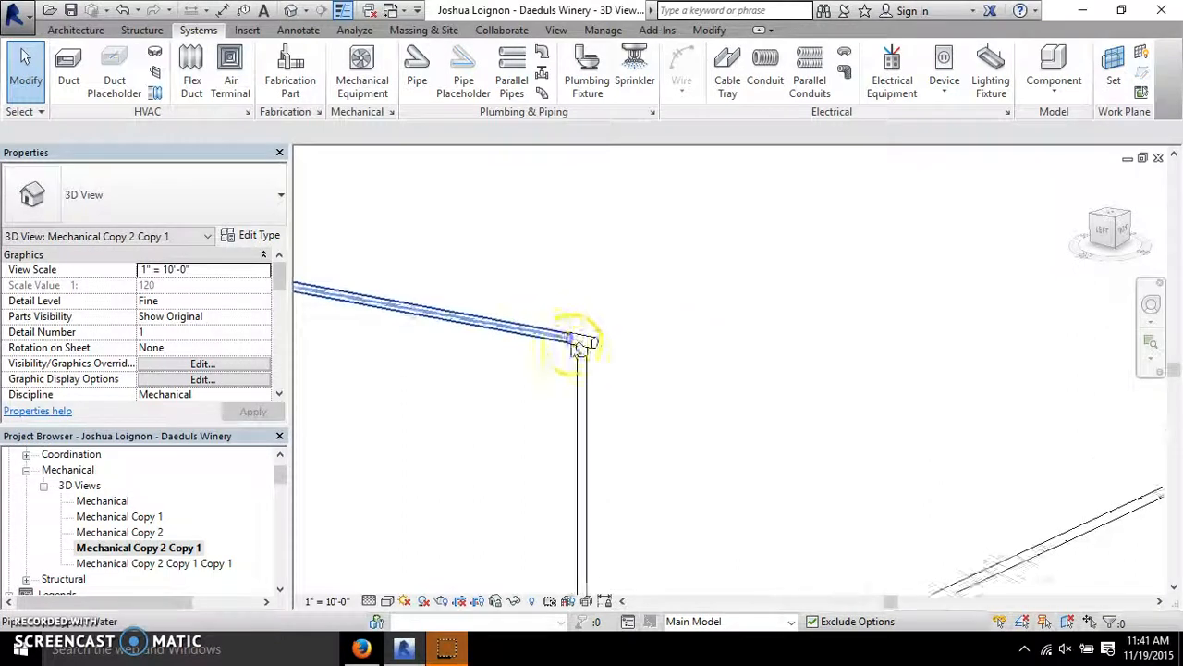
{"action": "left_click", "coordinate": [611, 354]}
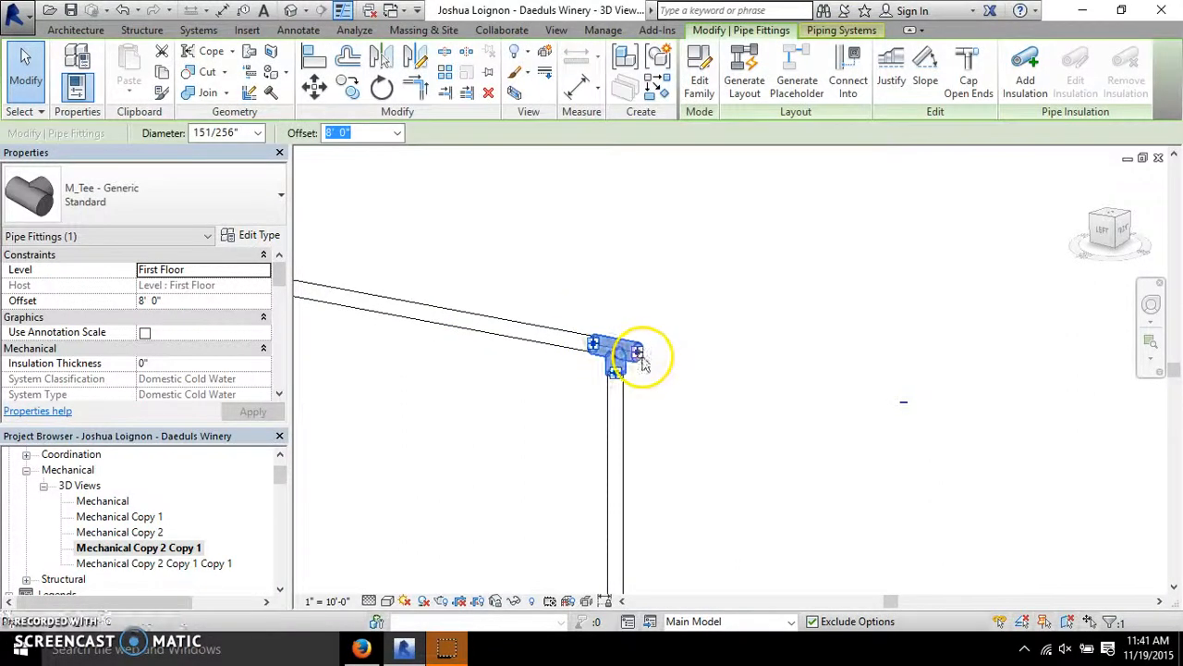
{"action": "right_click", "coordinate": [638, 353]}
{"action": "left_click", "coordinate": [744, 245]}
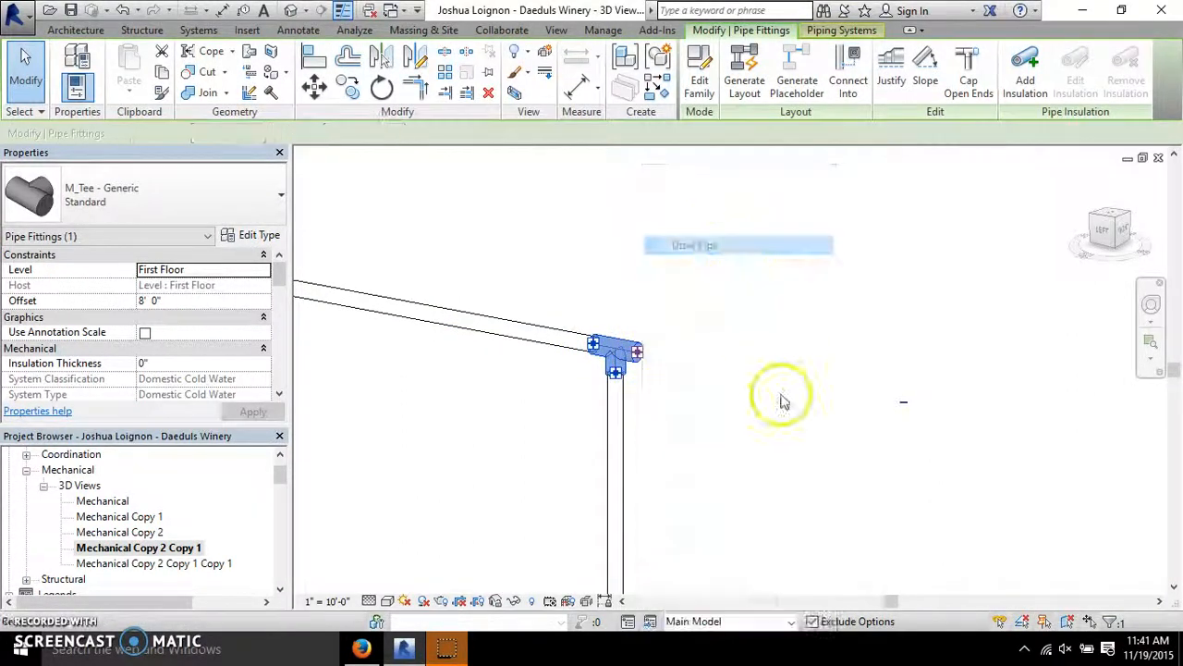
{"action": "left_click", "coordinate": [836, 384]}
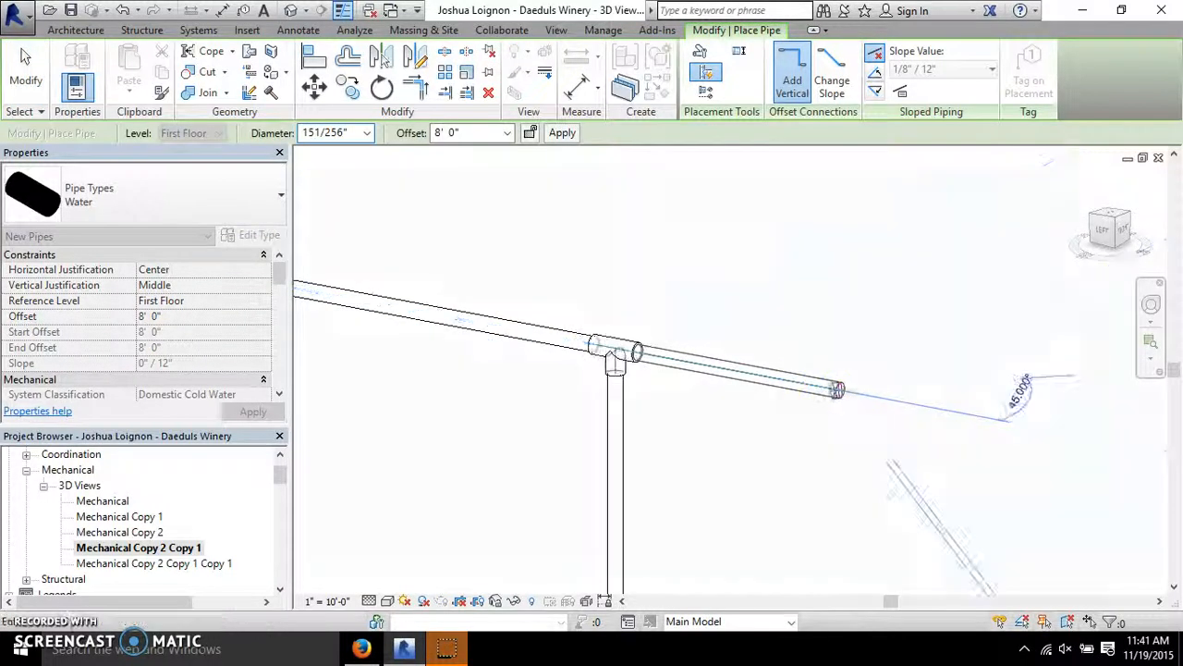
{"action": "left_click", "coordinate": [27, 60]}
{"action": "middle_click_drag", "start_coordinate": [900, 430], "coordinate": [754, 286], "text": "shift"}
{"action": "middle_click_drag", "start_coordinate": [831, 498], "coordinate": [684, 325], "text": "shift"}
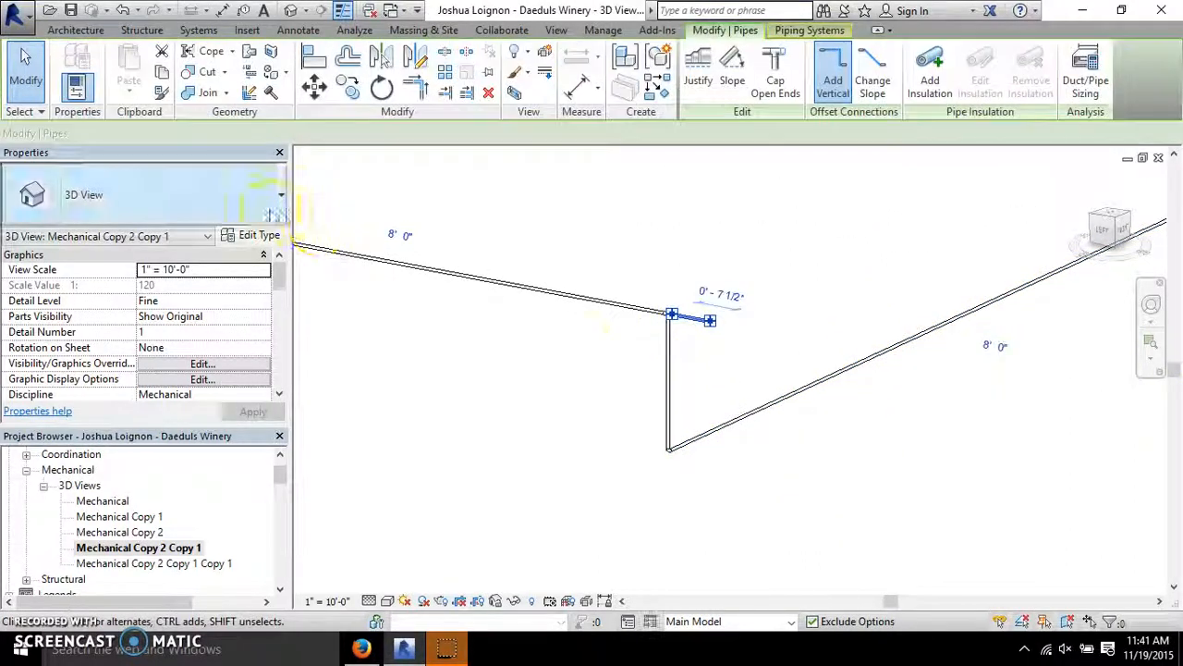
- Delete all the sample water pipes and fittings drawn beside the building
{"action": "left_click", "coordinate": [555, 432]}
{"action": "scroll", "coordinate": [568, 425], "scroll_direction": "down", "scroll_amount": 4}
{"action": "left_click_drag", "start_coordinate": [856, 281], "coordinate": [542, 463]}
{"action": "key", "text": "Delete"}
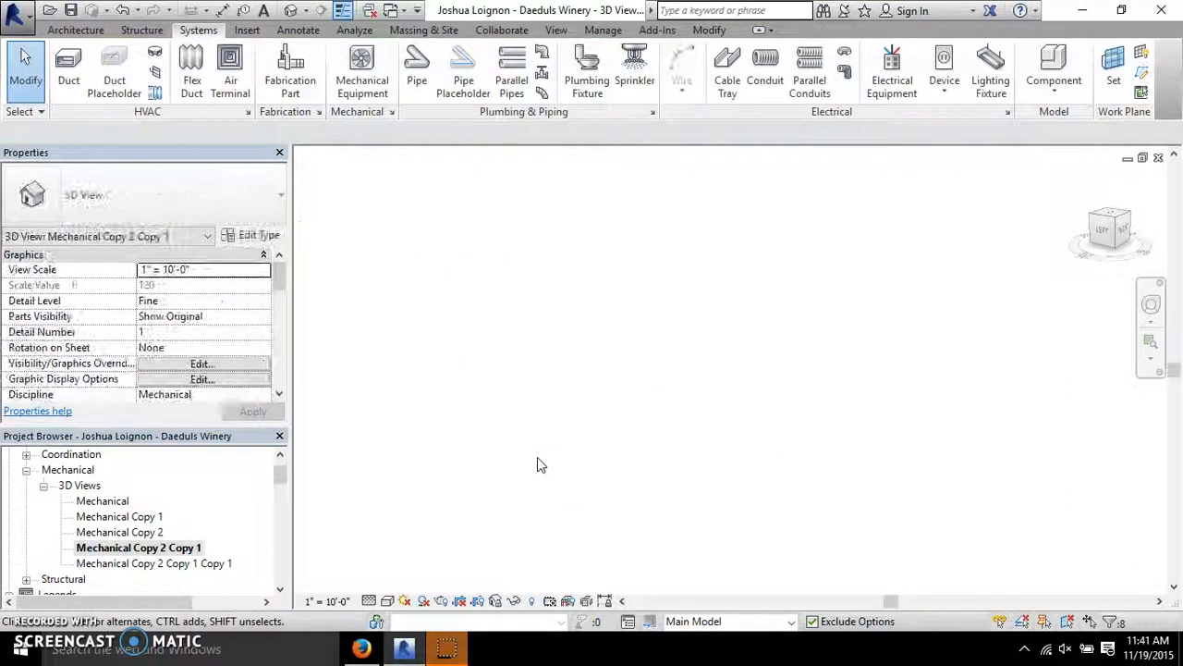
{"action": "scroll", "coordinate": [533, 433], "scroll_direction": "down", "scroll_amount": 2}
{"action": "scroll", "coordinate": [735, 345], "scroll_direction": "down", "scroll_amount": 5}
{"action": "scroll", "coordinate": [370, 304], "scroll_direction": "up", "scroll_amount": 6}
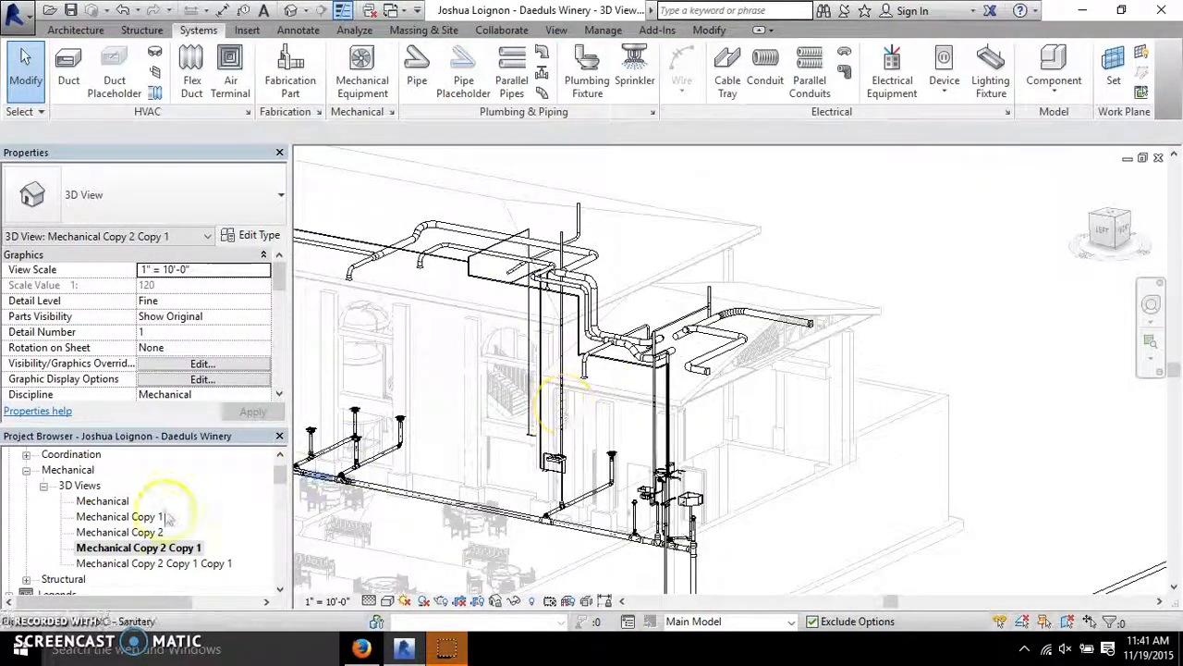